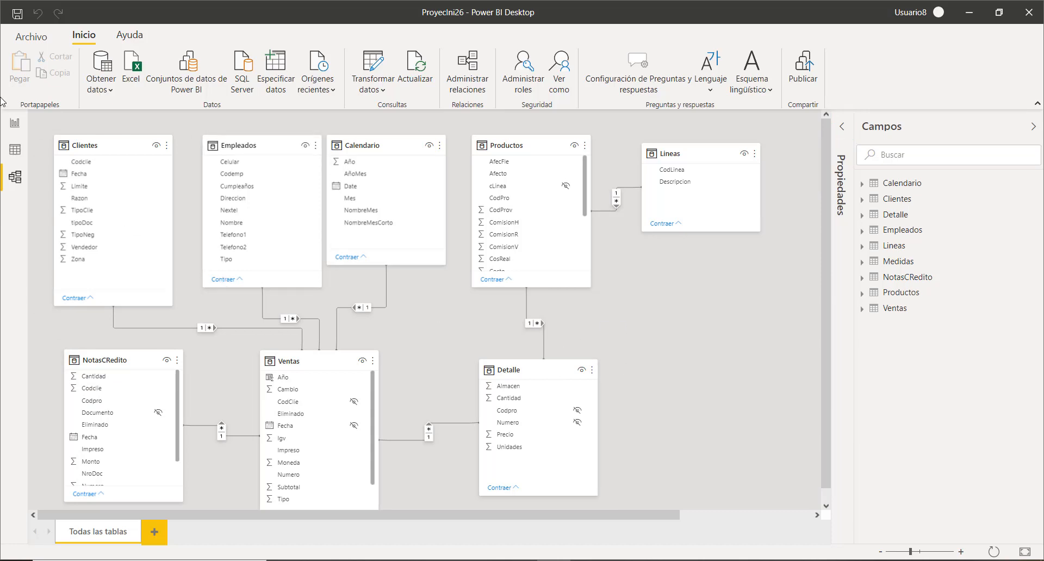
Step: Add a calculated column named Total Producto to the Detalle table, defined as Detalle[Precio]*Detalle[Cantidad]
left_click(17, 126)
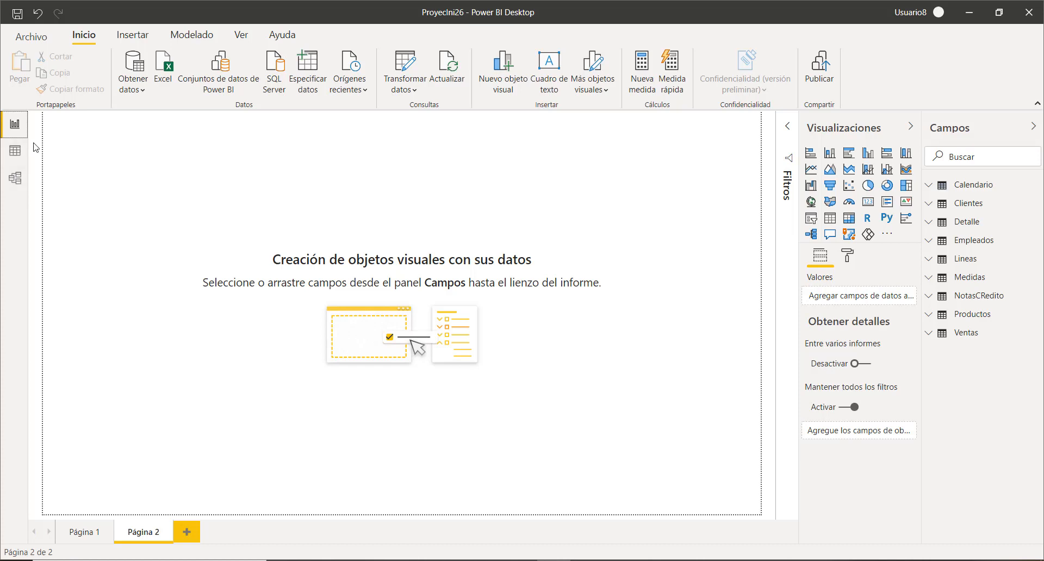
left_click(18, 152)
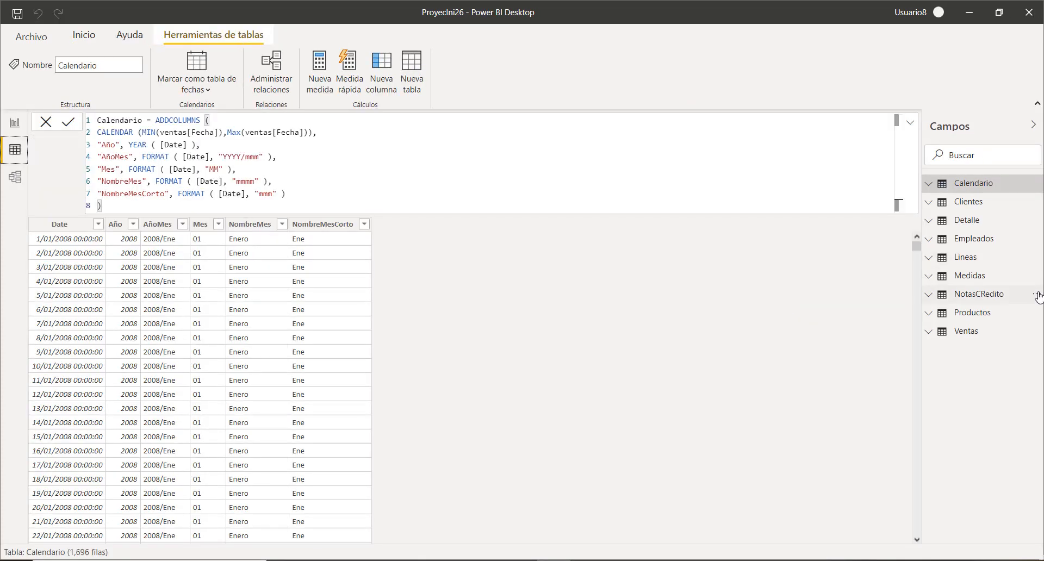
left_click(974, 221)
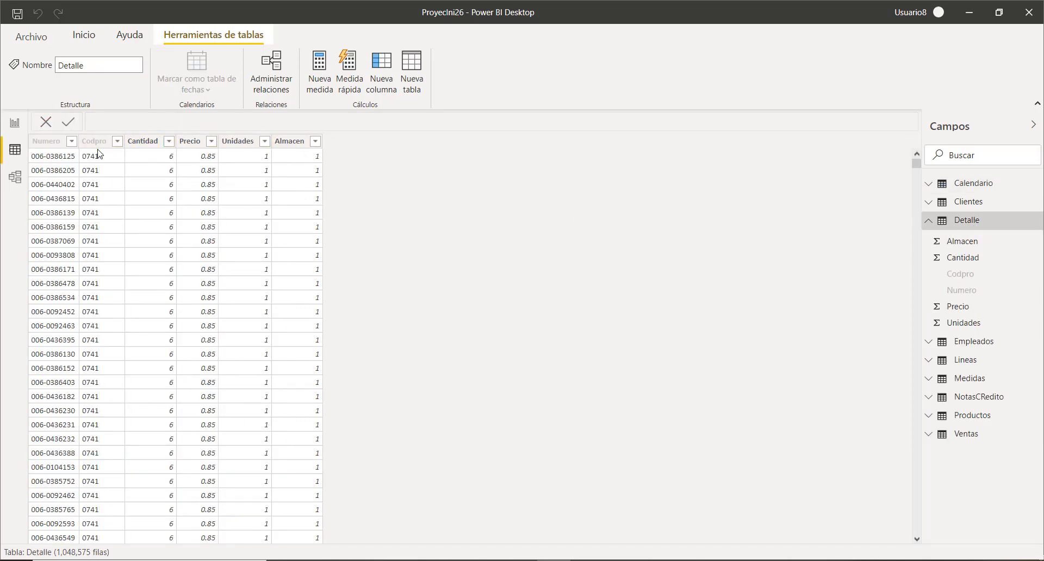
left_click(390, 66)
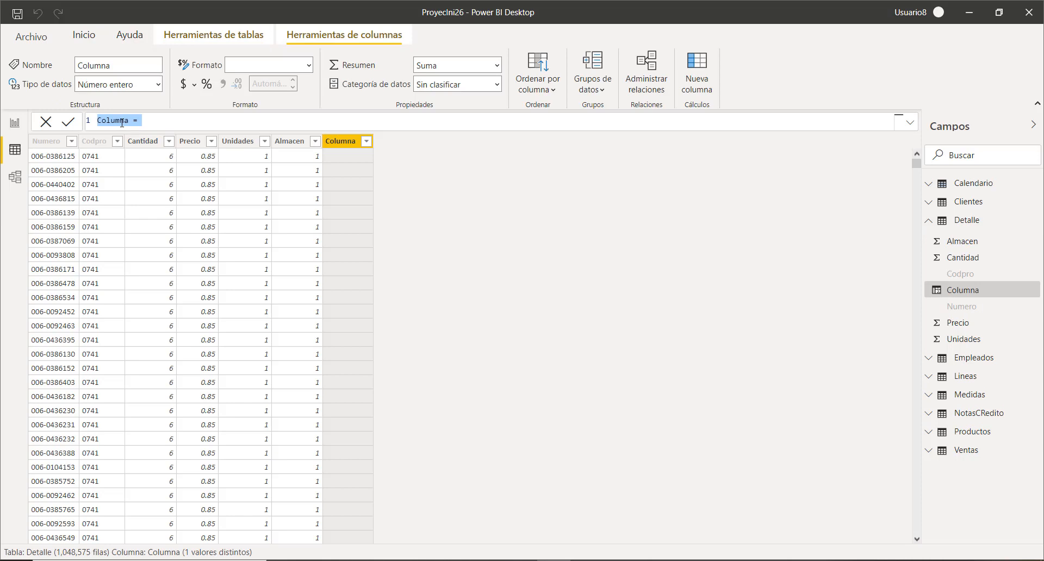
type("TotalProducto =")
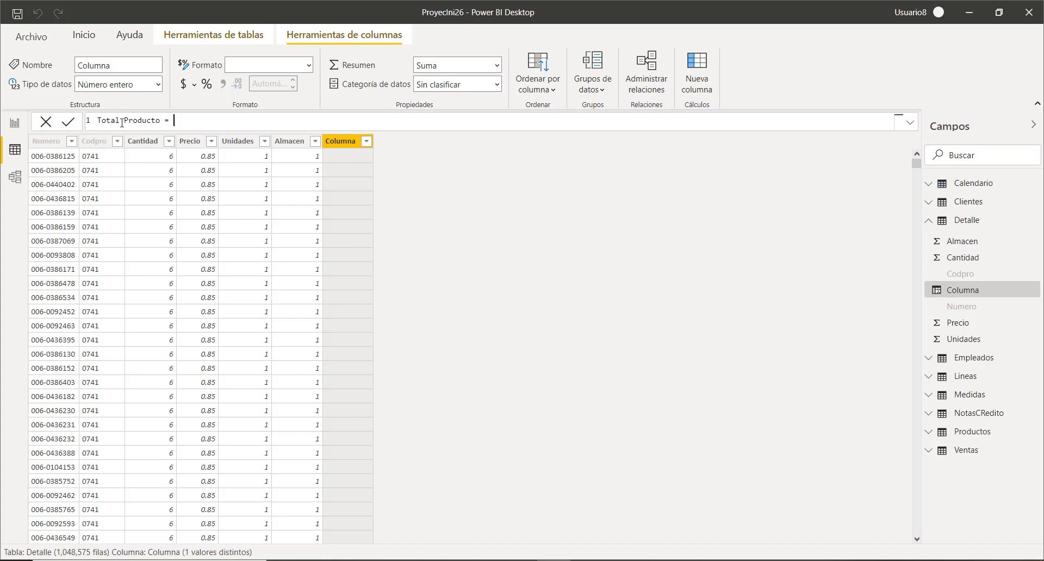
type(" precio")
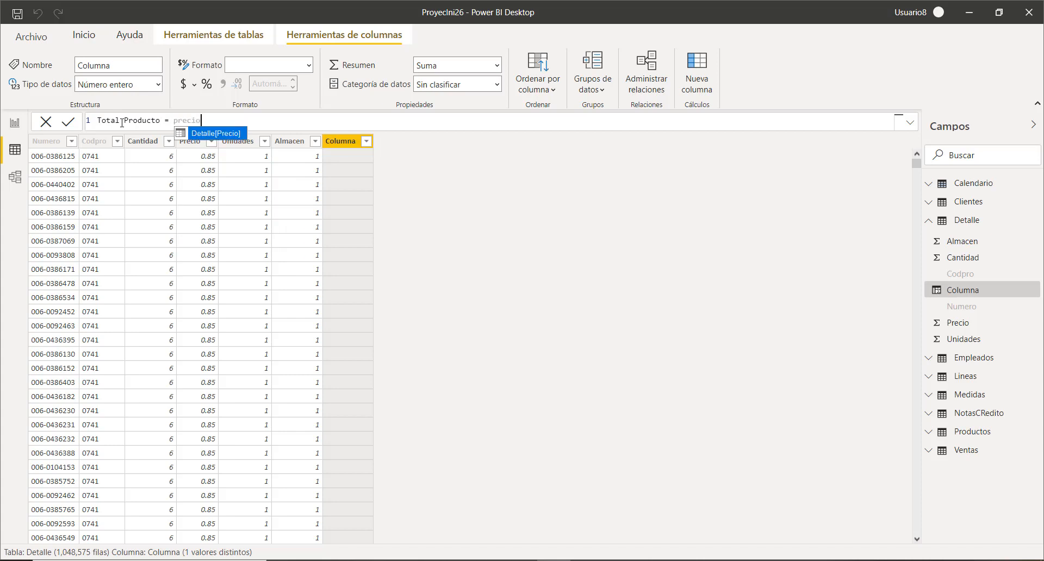
left_click(122, 122)
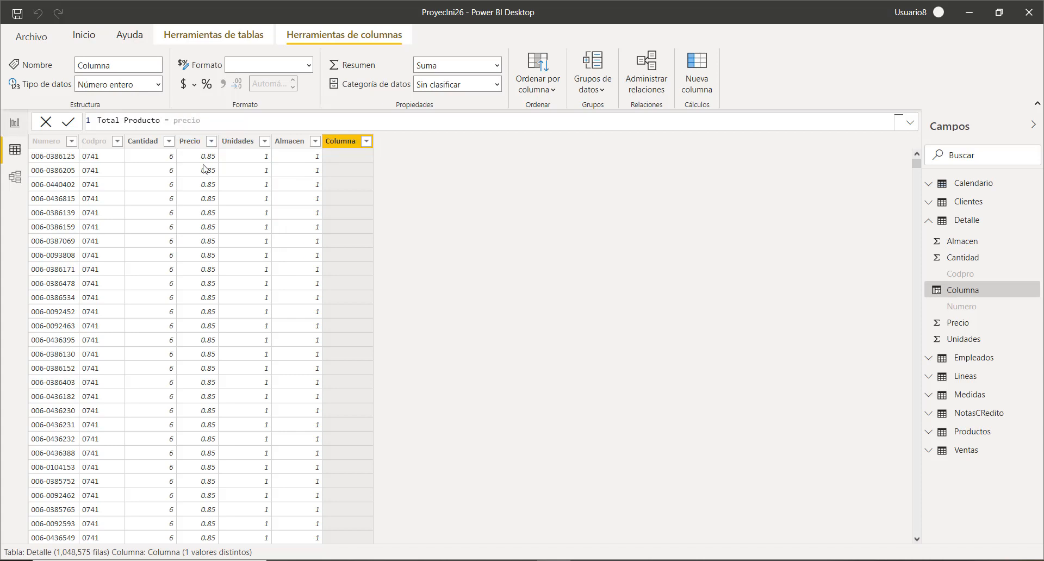
key("BackSpace")
left_click(214, 134)
type("*can")
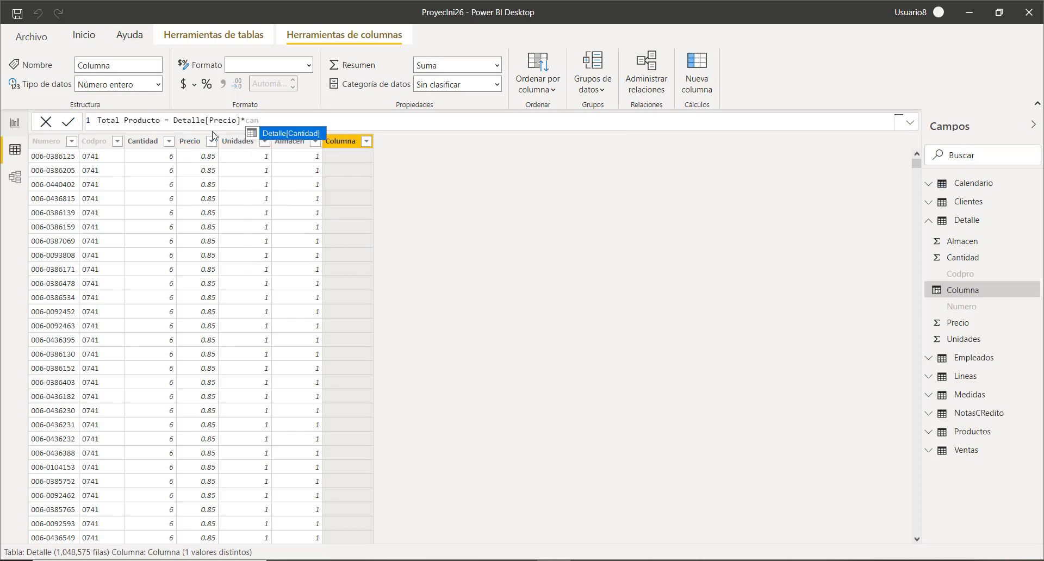
key("Tab")
key("Return")
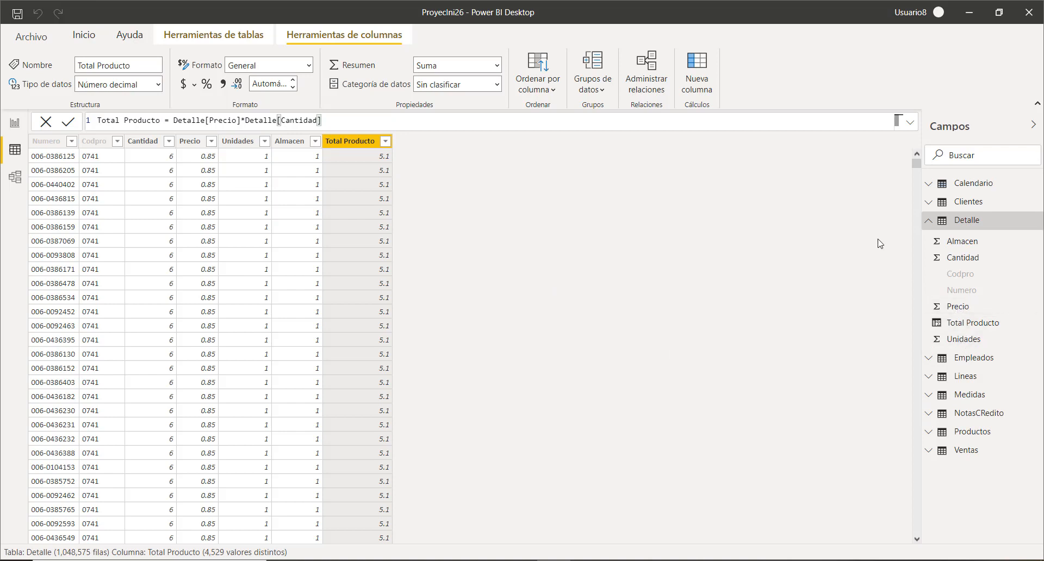
Step: Create a new measure named Cantidad de Facturas in the Ventas table
left_click(928, 220)
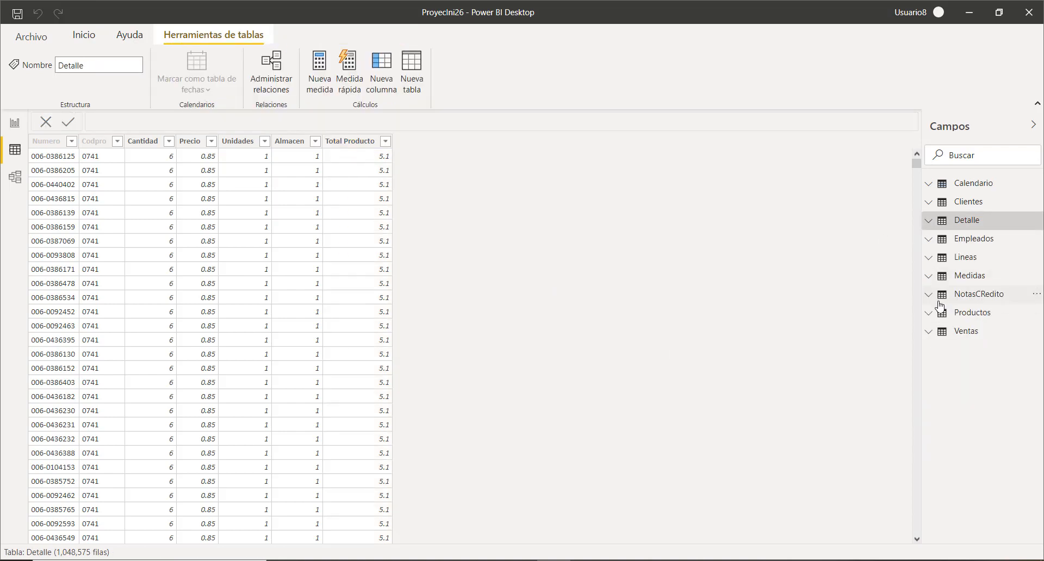
left_click(930, 280)
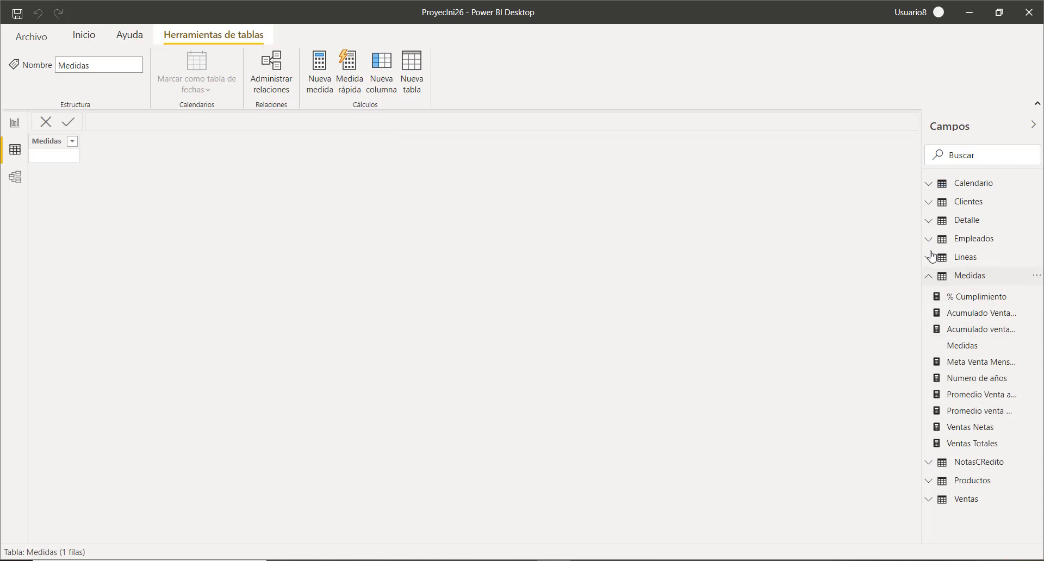
left_click(931, 279)
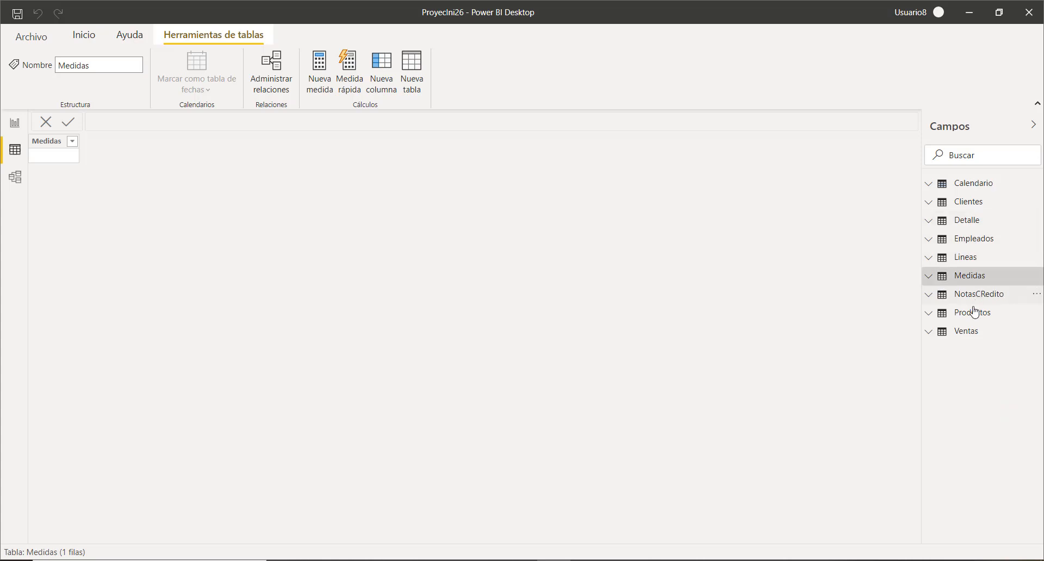
left_click(971, 333)
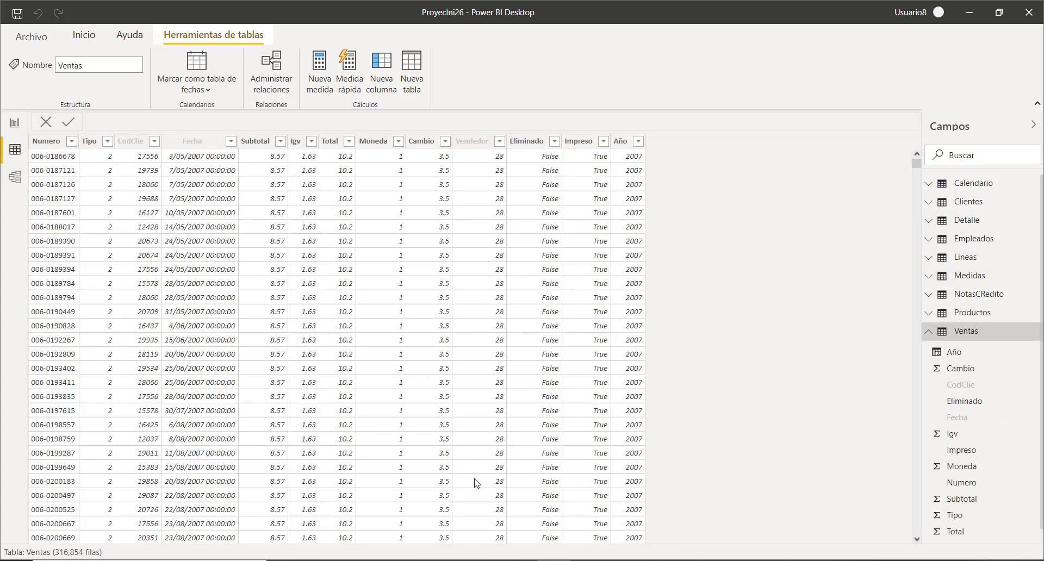
mouse_move(1039, 284)
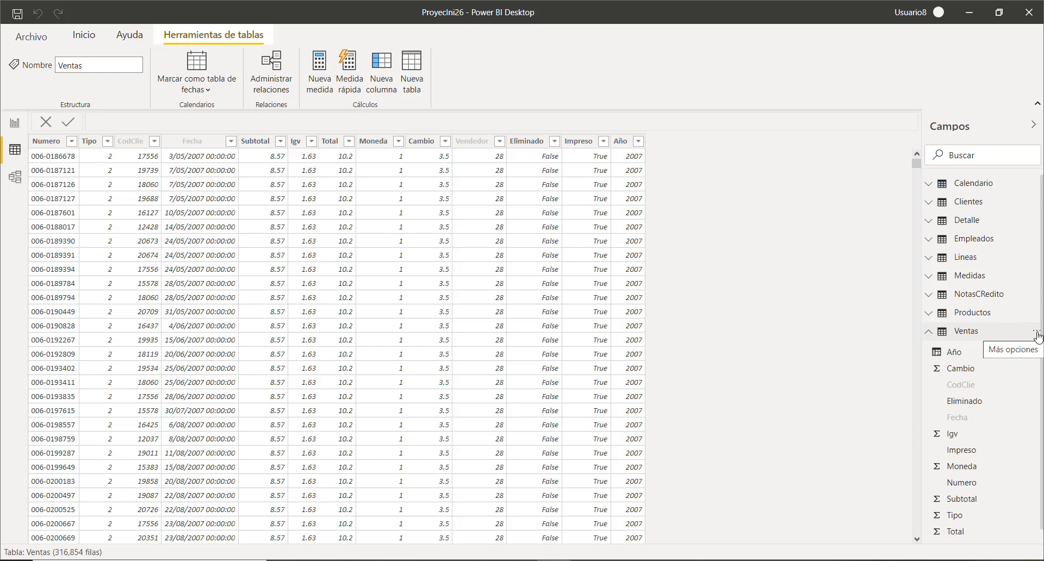
left_click(1036, 334)
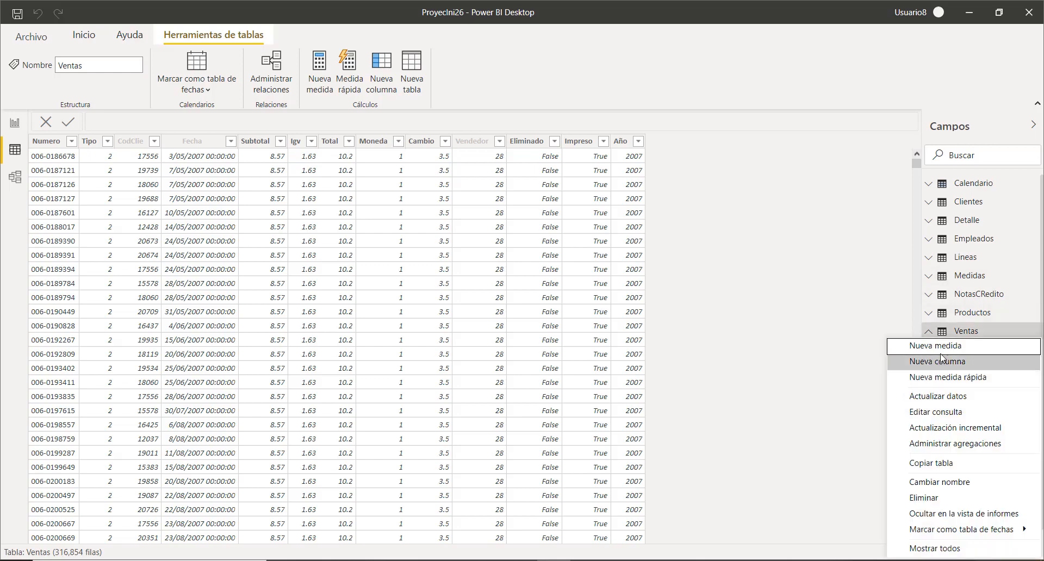
left_click(942, 346)
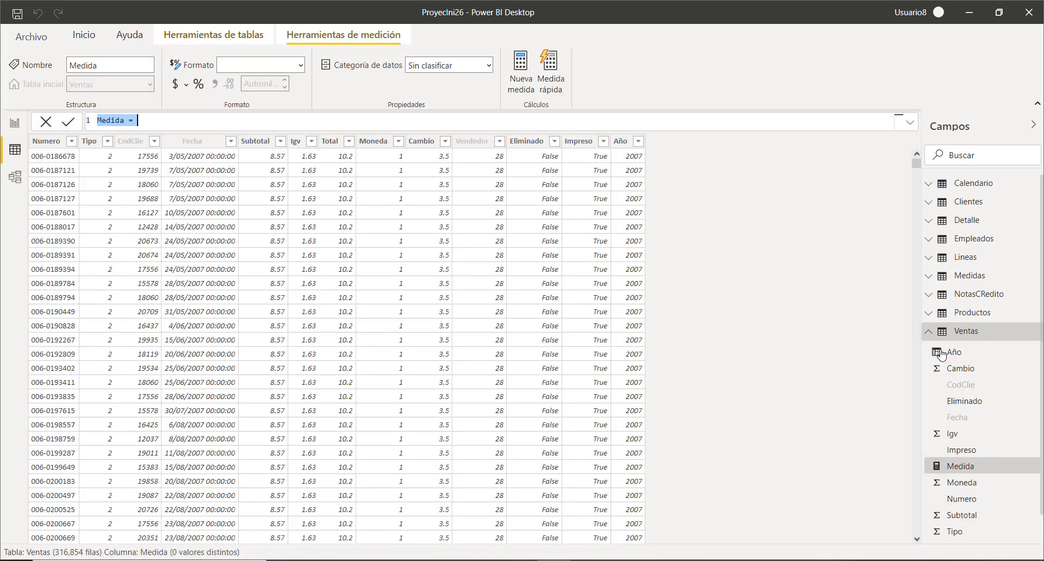
type("Cantidad de Facturas = ")
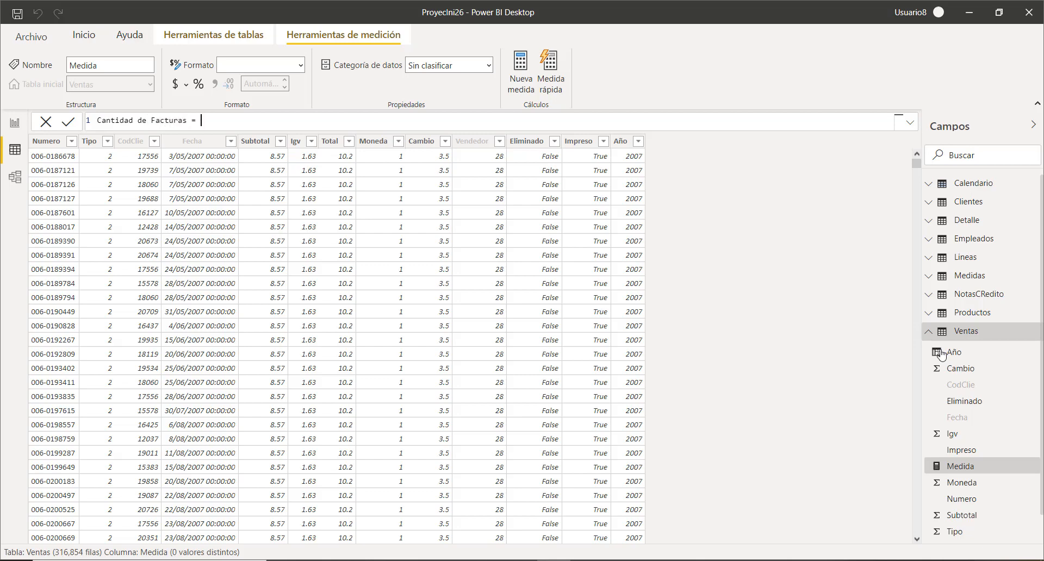
Step: Begin the measure's formula with the DISTINCTCOUNT function
type("disc")
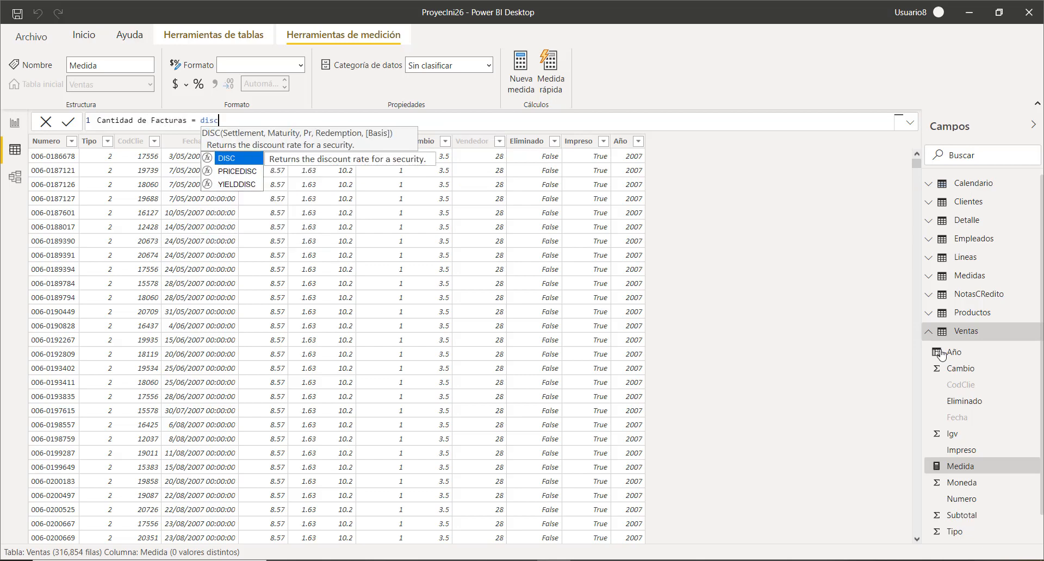
key("BackSpace")
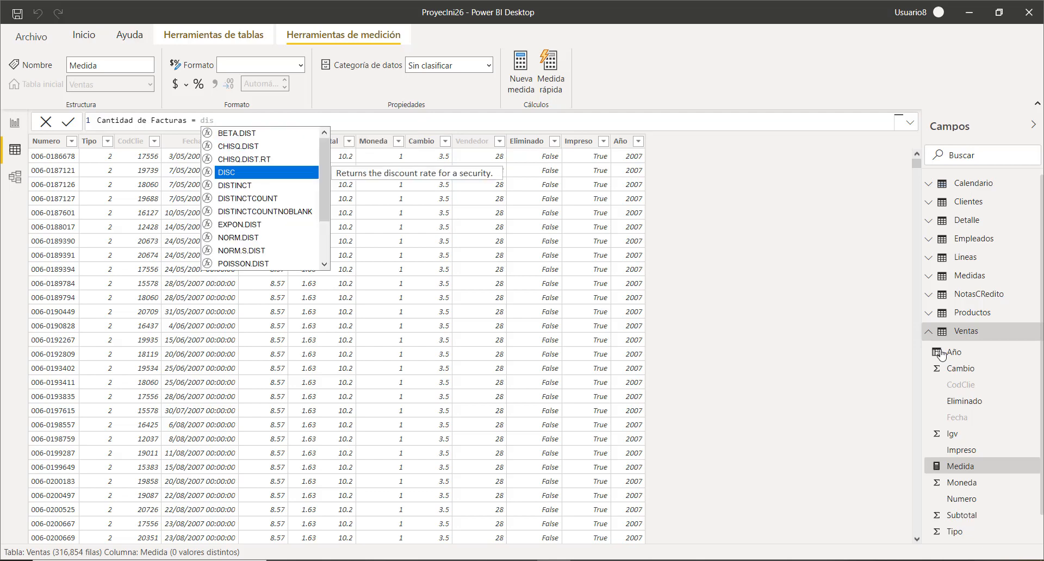
key("Down")
key("Down")
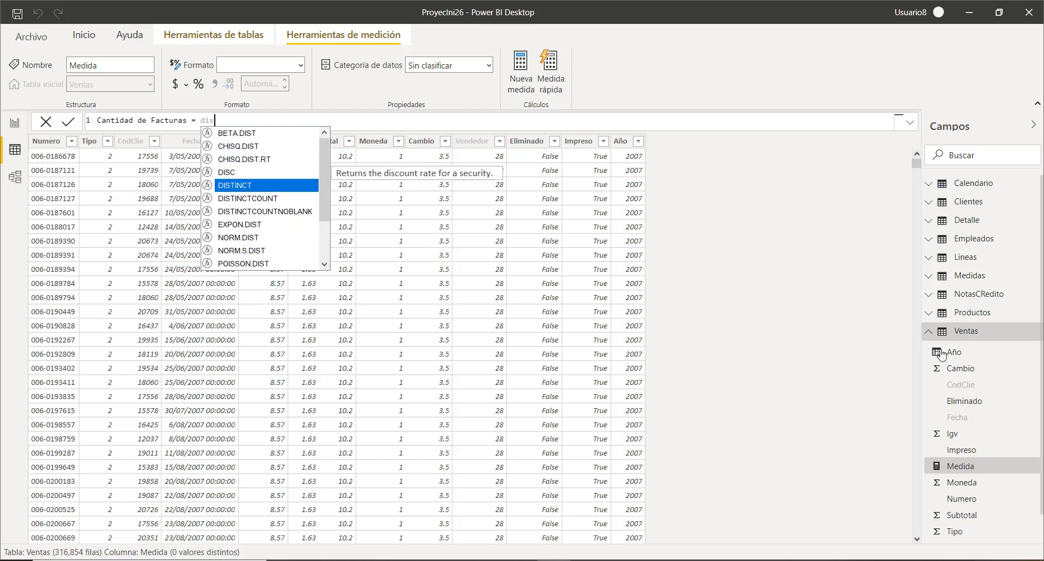
key("Tab")
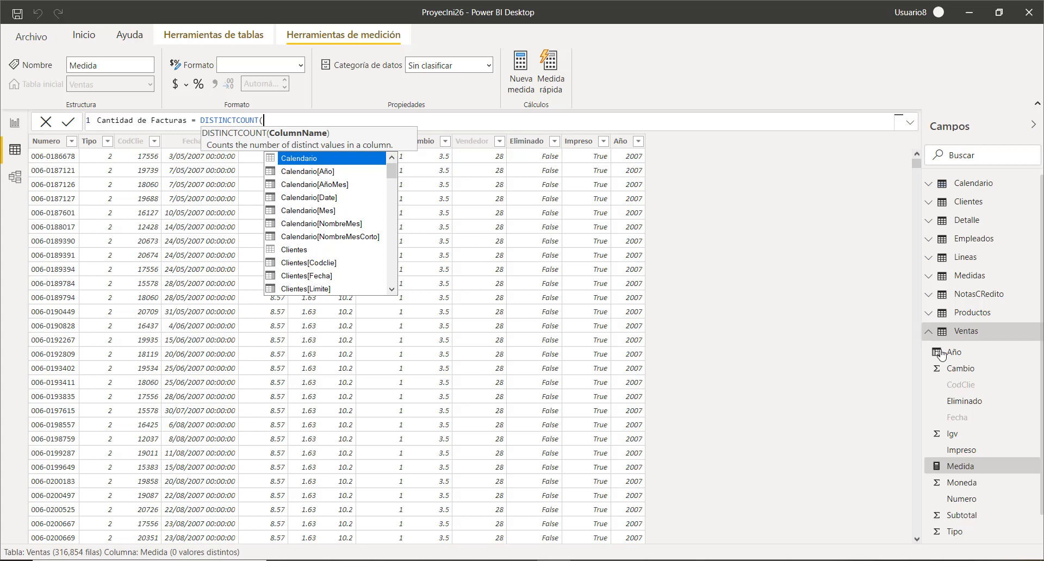
Step: Pass Ventas[Numero] as the function's column, close the parenthesis and commit the measure
type("ven")
key("Down")
key("Down")
key("Down")
key("Down")
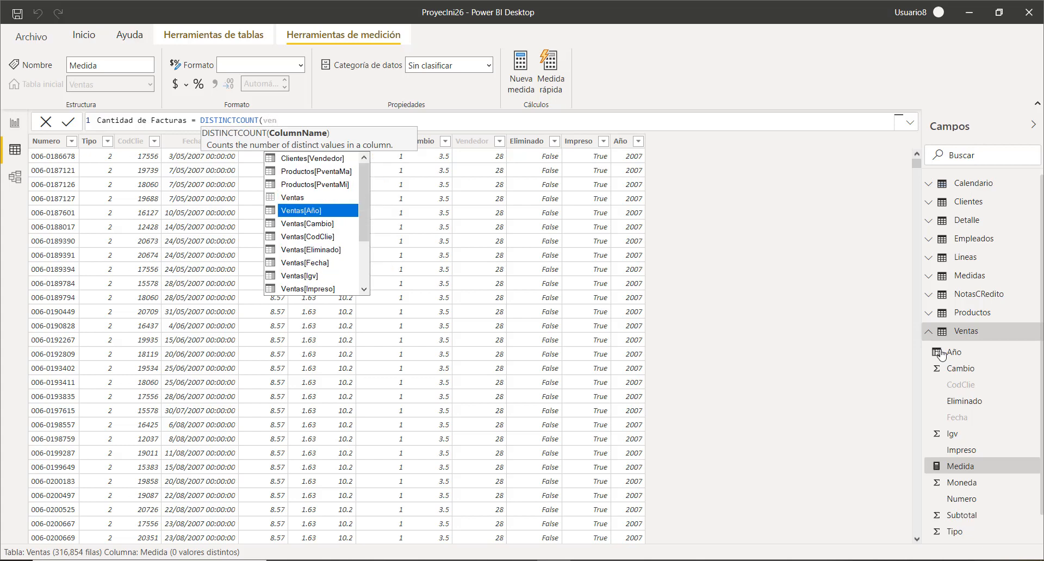
key("Down")
key("Down")
key("Down")
key("Down")
key("Down")
key("Down")
key("Down")
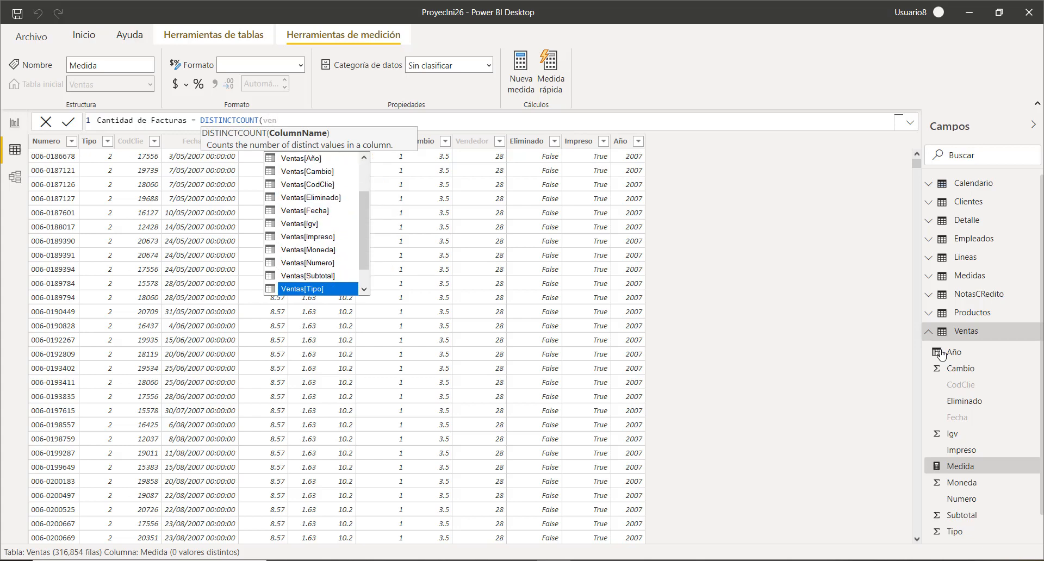
key("Up")
key("Up")
key("Tab")
type(")")
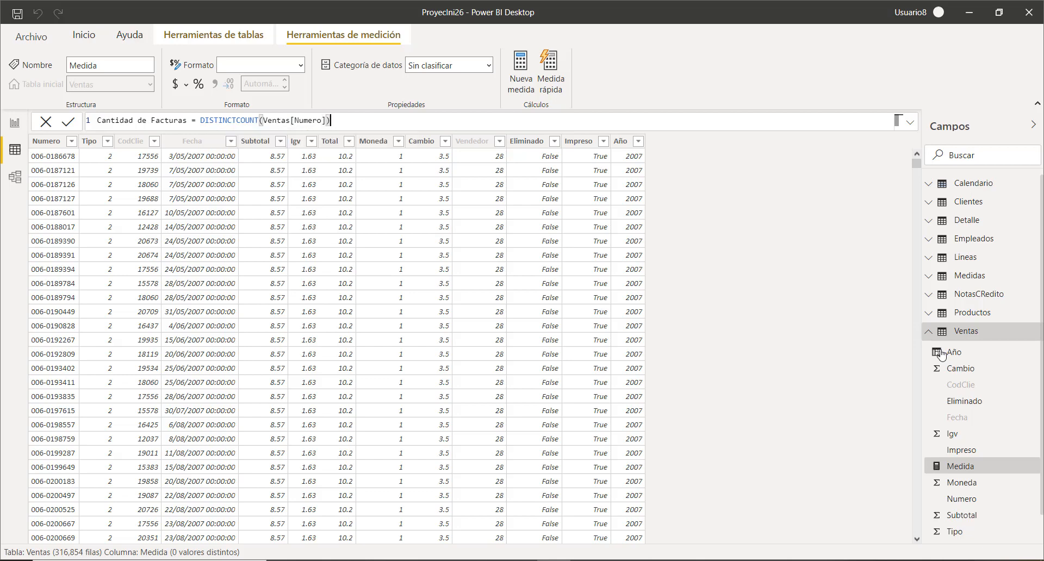
key("Return")
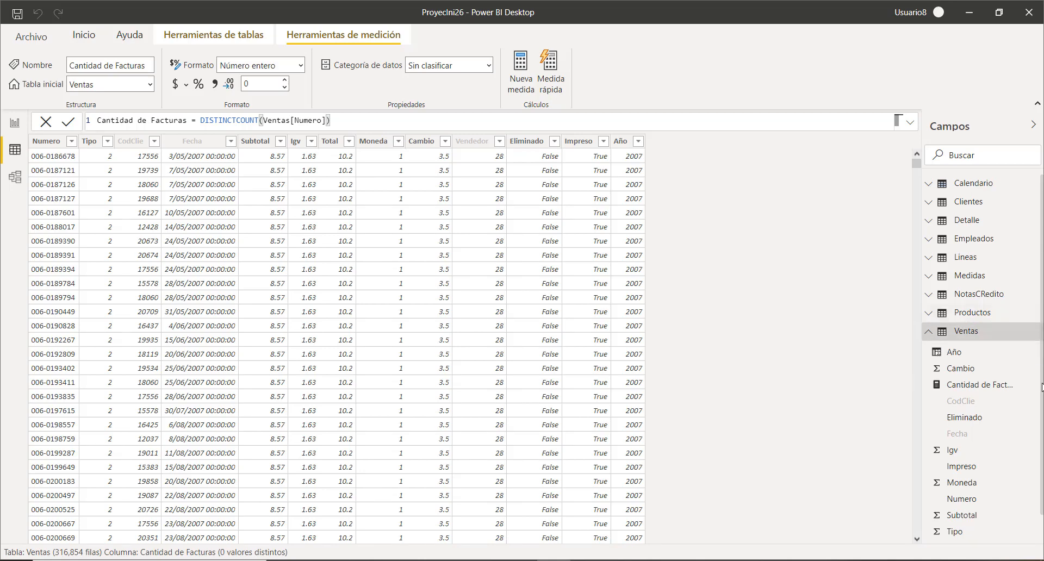
Step: Examine the measures in the Medidas table and the formulas of Ventas Netas and Ventas Totales
left_click(929, 340)
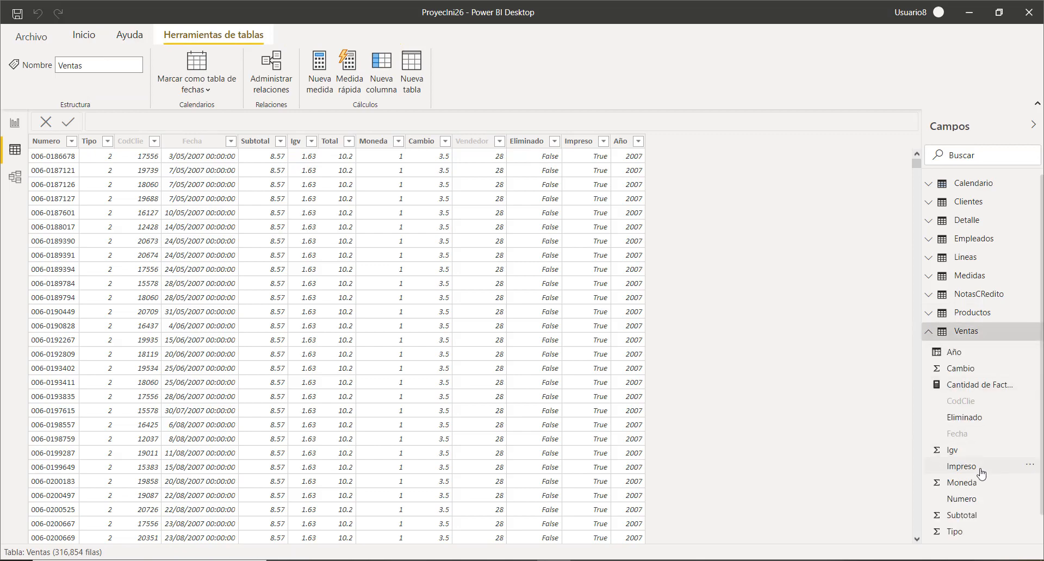
scroll(941, 455, "down", 1)
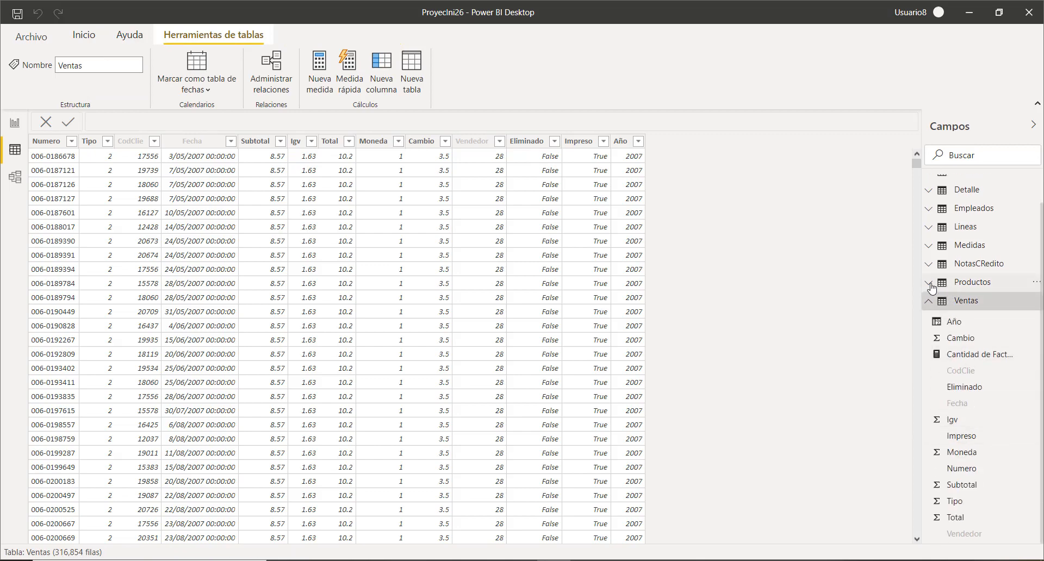
left_click(930, 246)
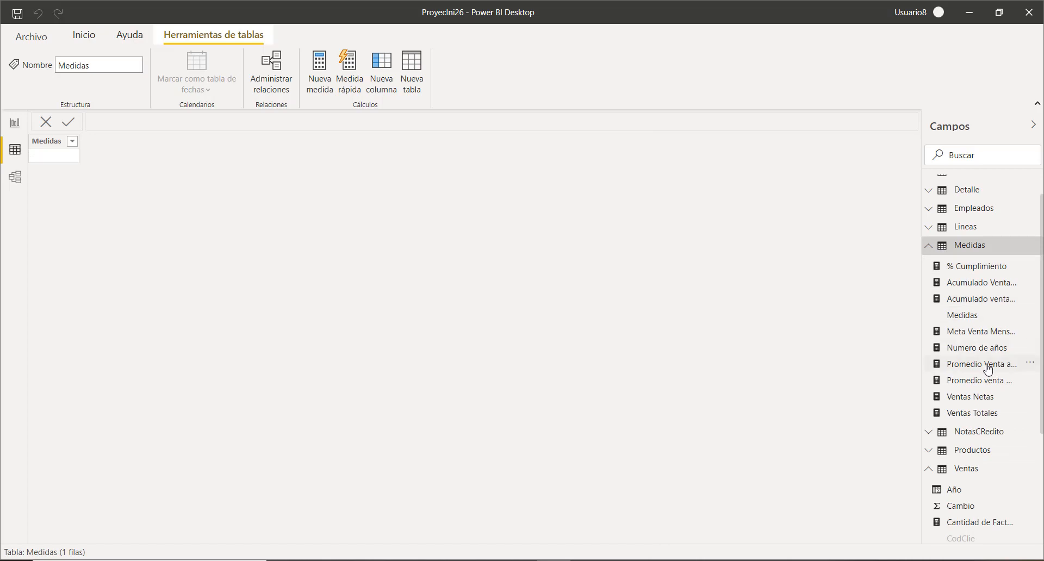
scroll(987, 367, "down", 2)
scroll(987, 392, "down", 2)
scroll(988, 404, "down", 1)
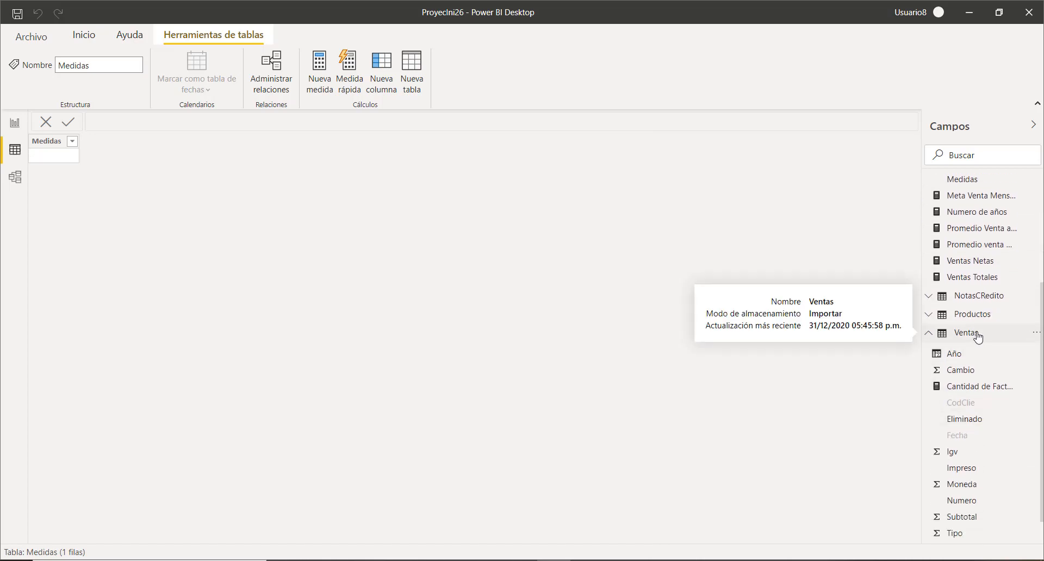
scroll(983, 327, "up", 1)
scroll(989, 317, "up", 1)
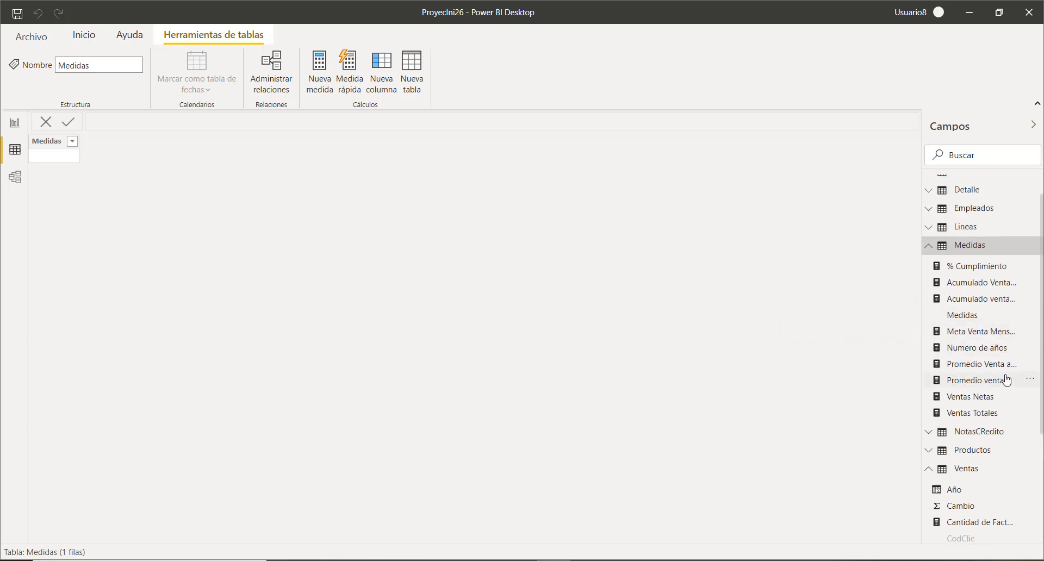
scroll(1000, 389, "down", 1)
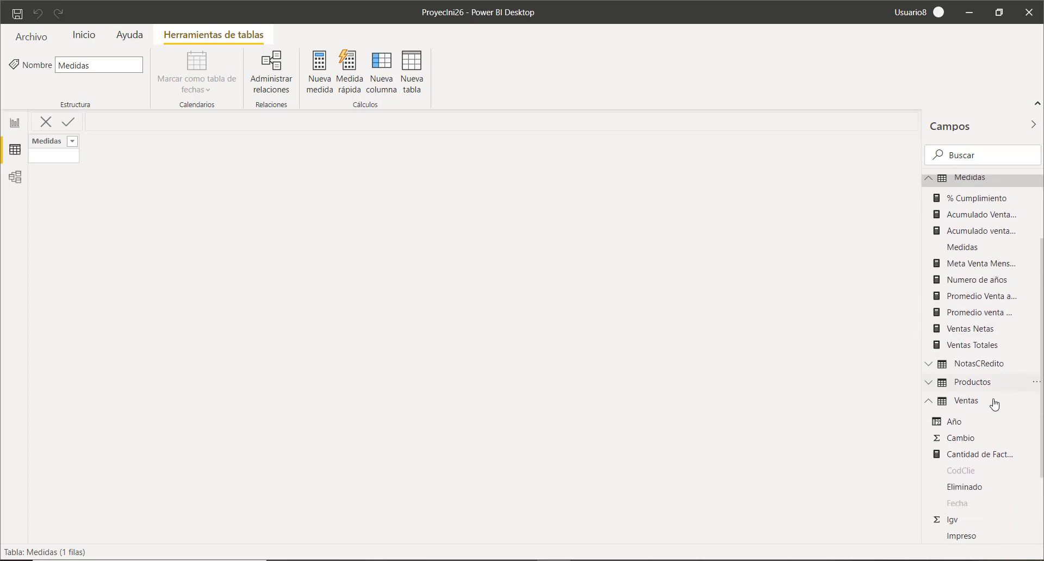
left_click(974, 329)
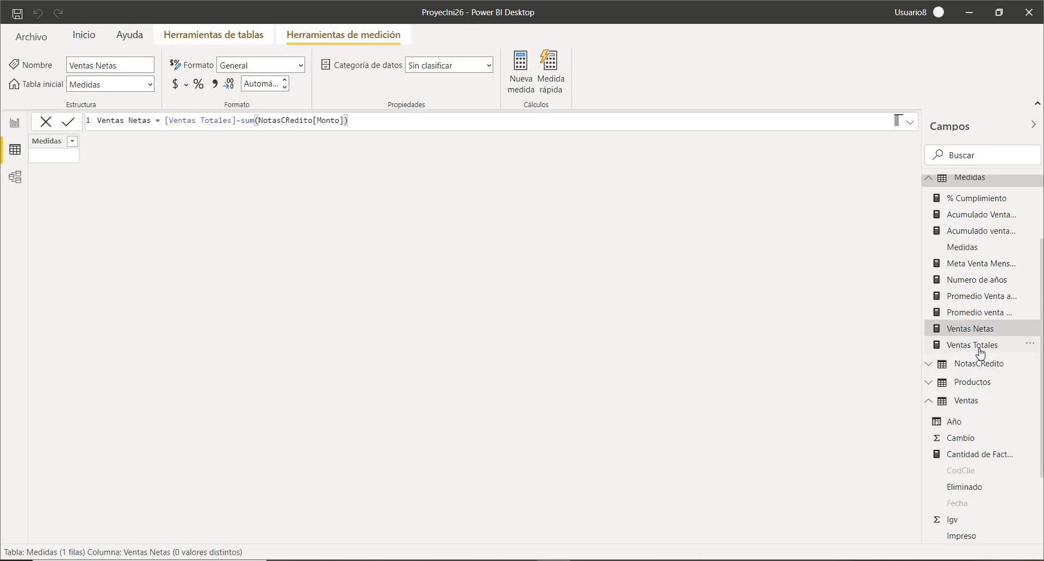
left_click(979, 351)
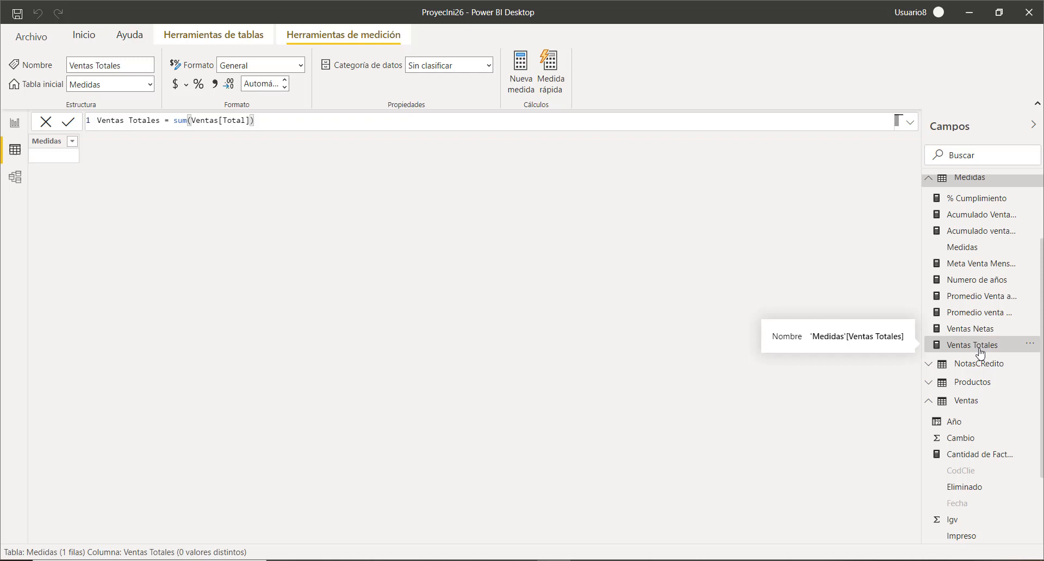
Step: Return to the Report view on Página 2 and collapse the Ventas table's fields
scroll(960, 335, "up", 3)
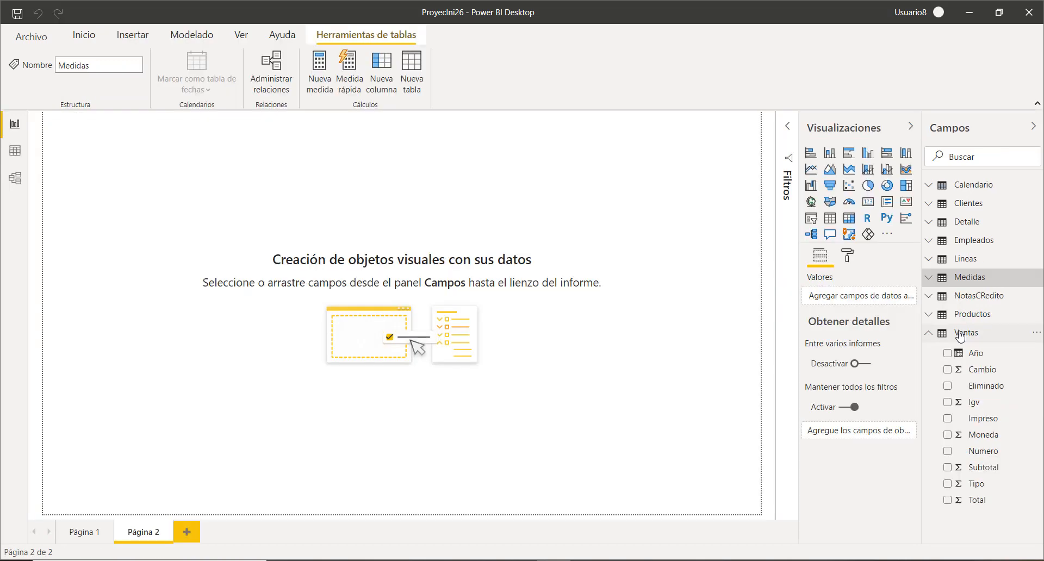
left_click(929, 336)
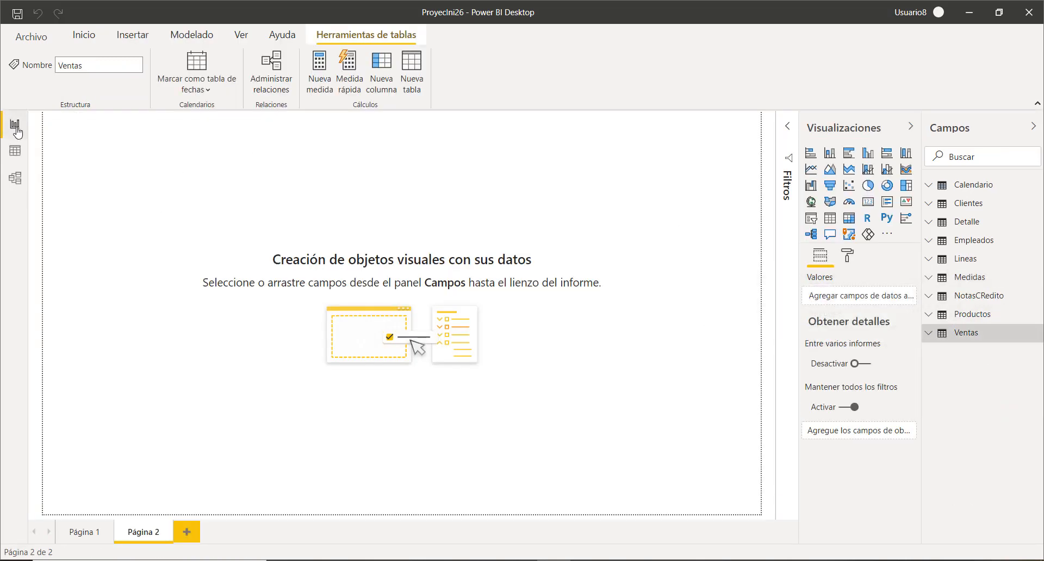
Step: Insert a scatter chart on Página 2 and enlarge it to fill most of the page
left_click(298, 172)
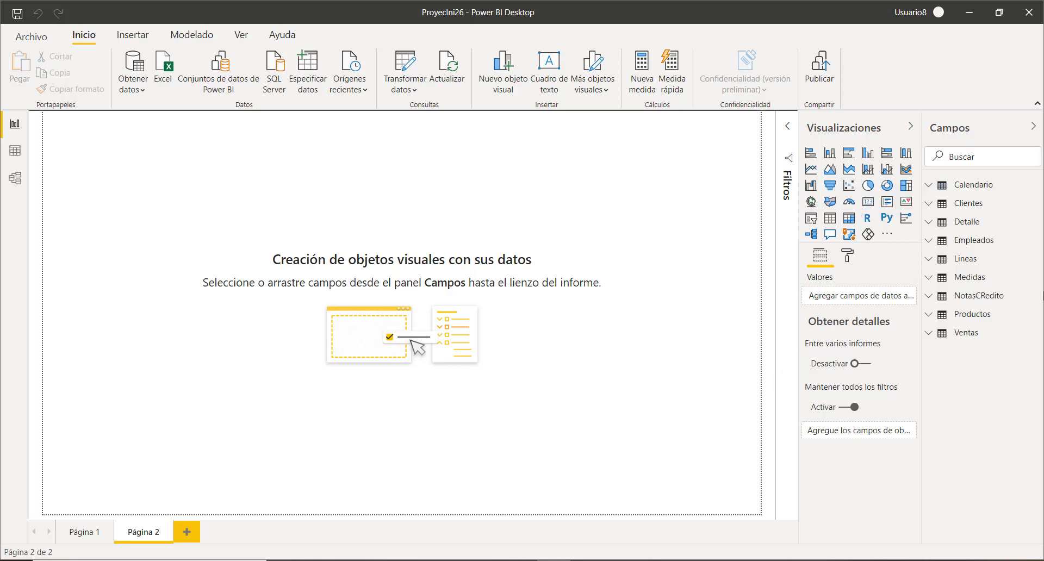
left_click(849, 186)
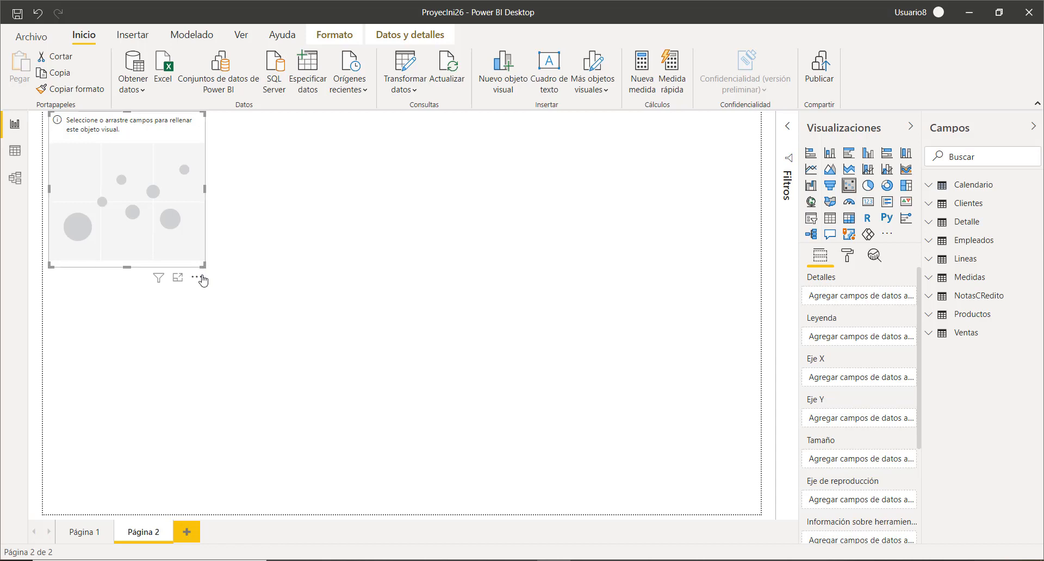
left_click_drag(205, 278, 221, 299)
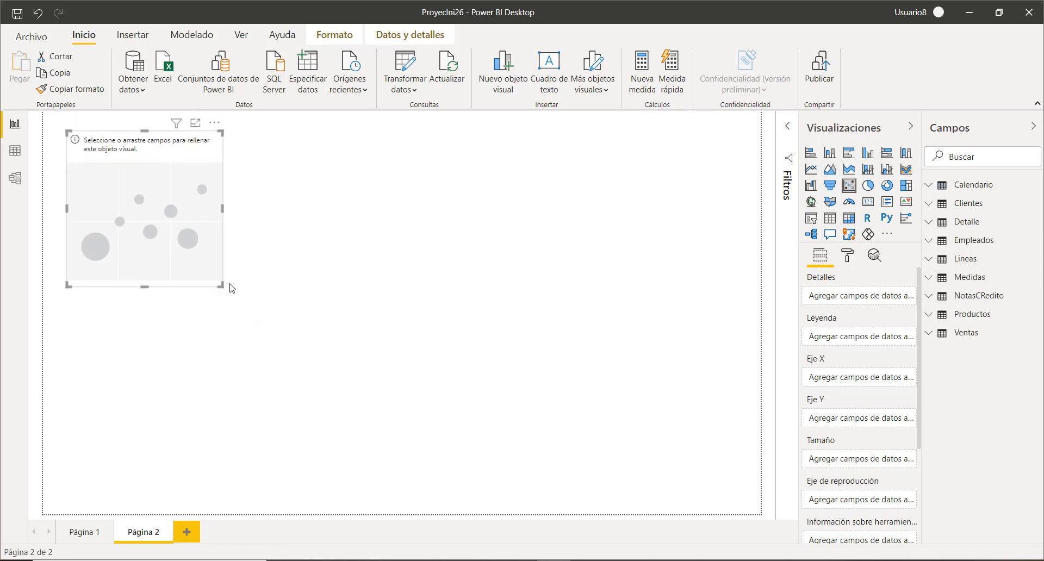
left_click_drag(222, 286, 625, 491)
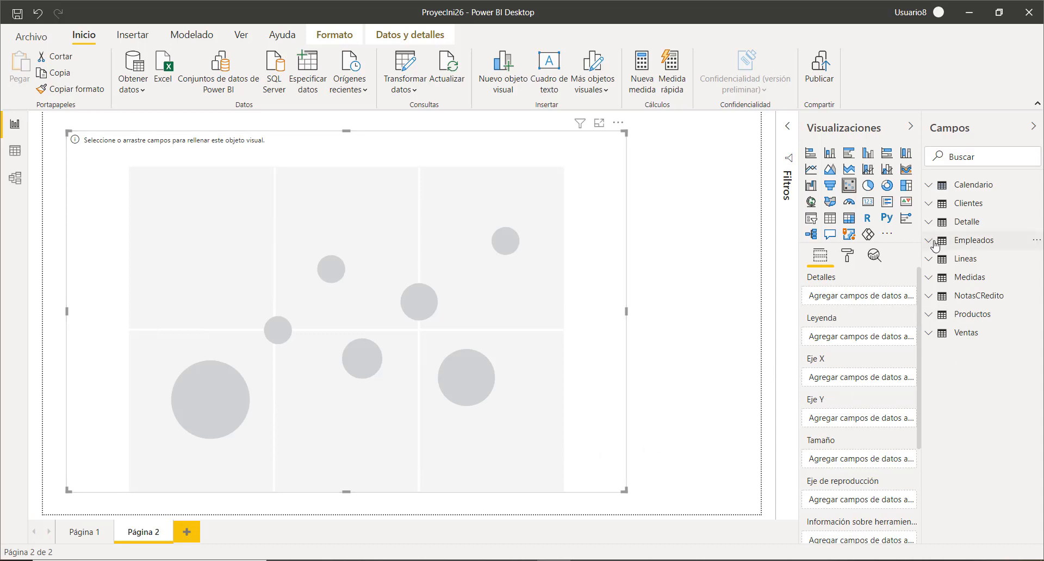
left_click(929, 208)
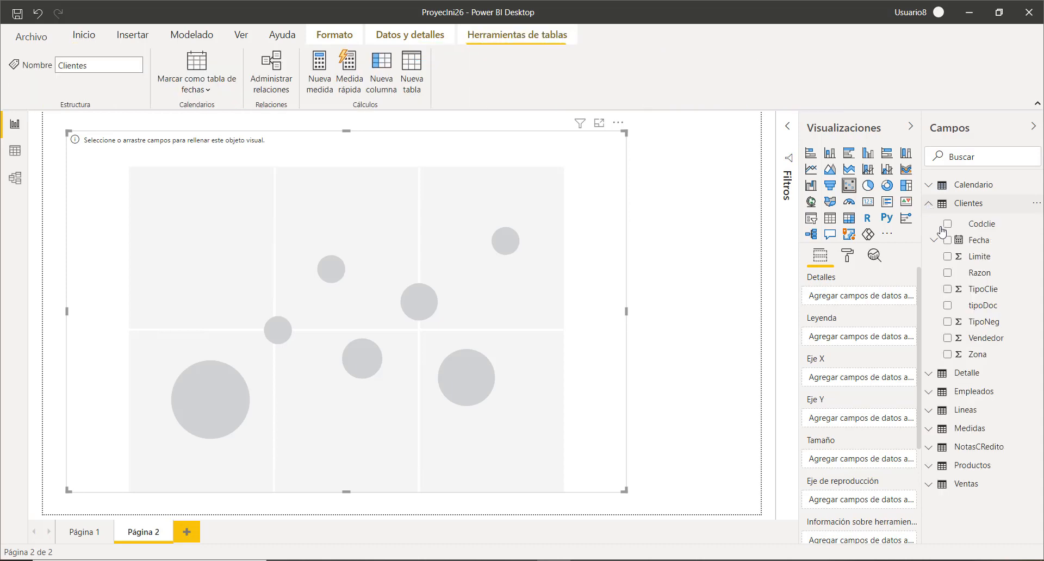
left_click_drag(951, 277, 843, 299)
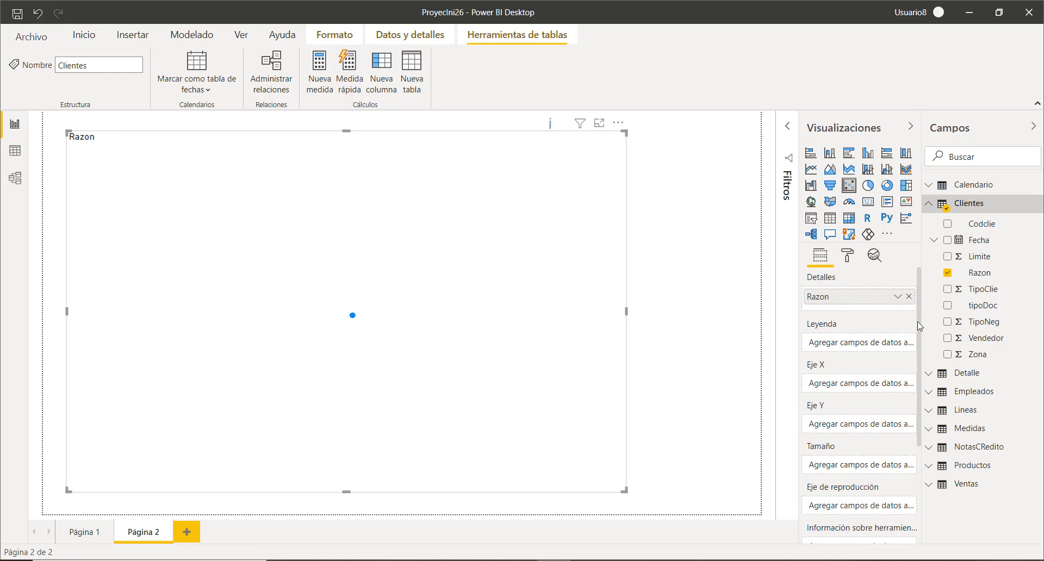
left_click(909, 297)
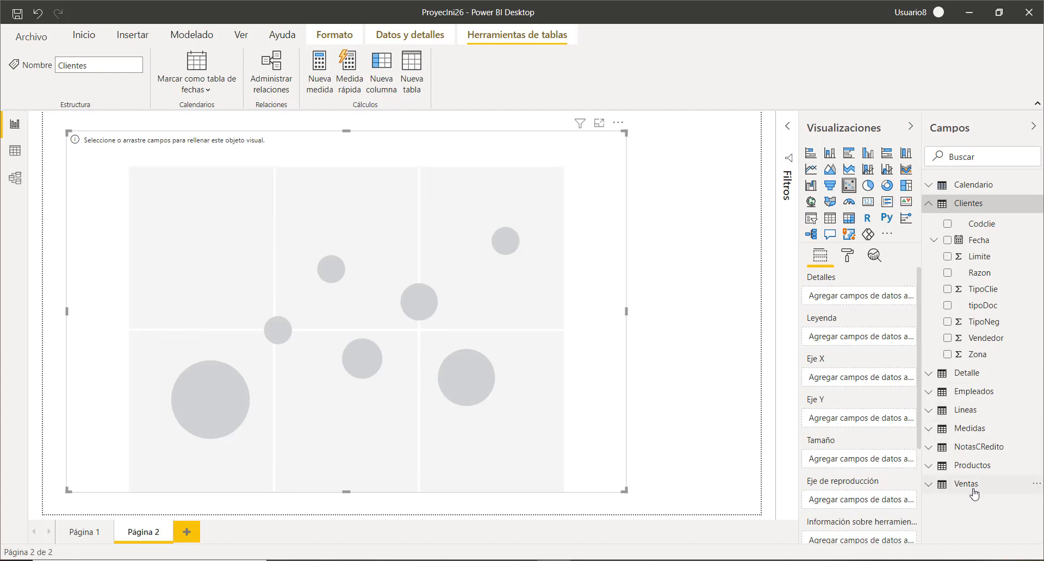
left_click(932, 488)
scroll(983, 481, "down", 3)
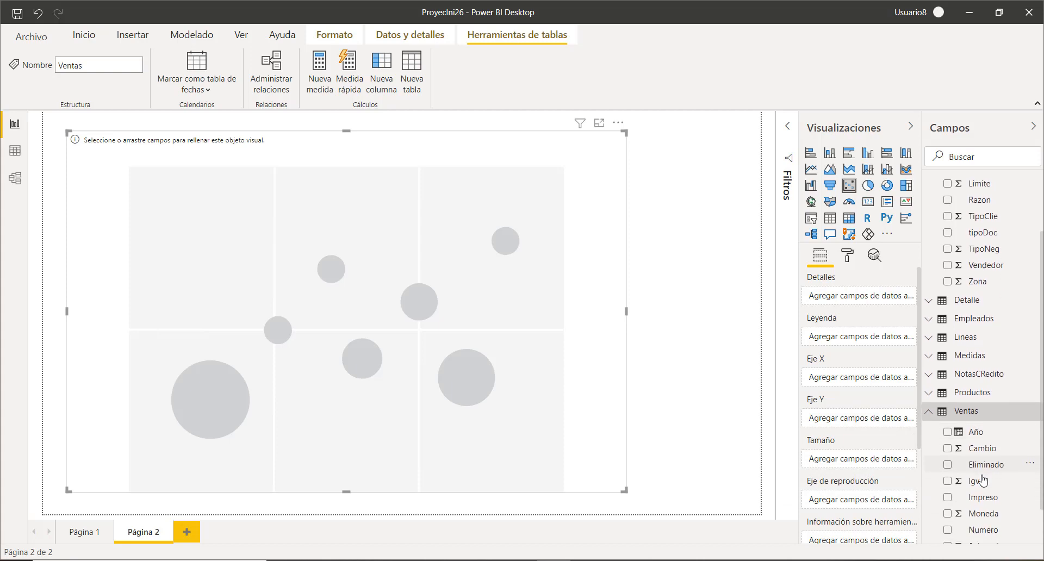
scroll(984, 480, "down", 2)
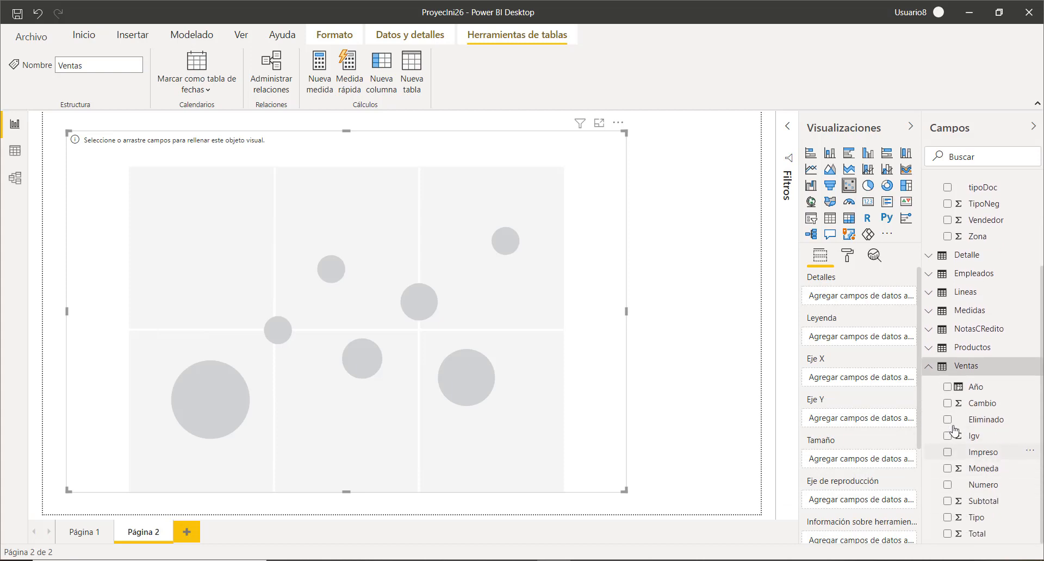
left_click(928, 367)
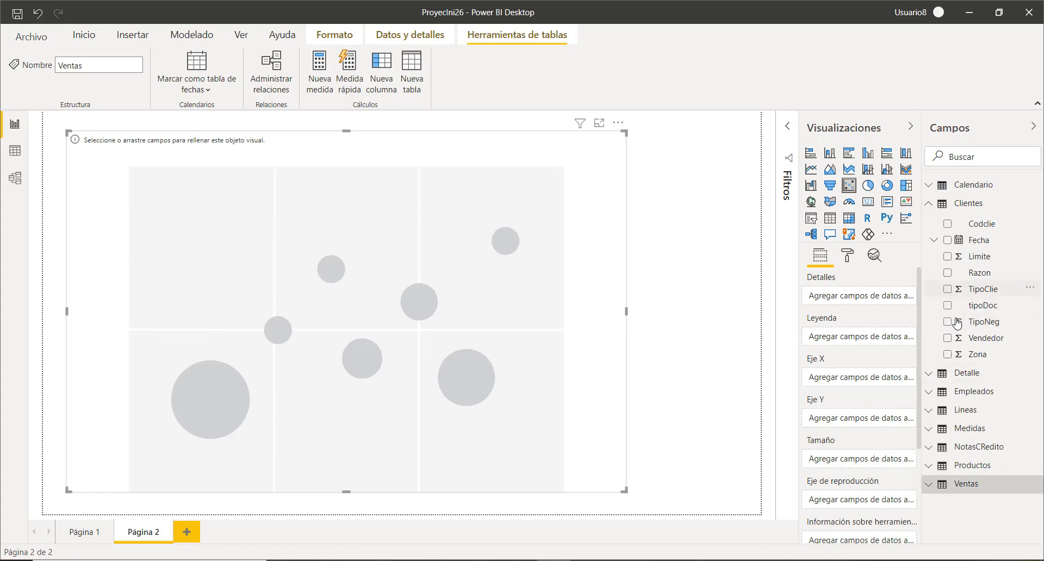
Step: Plot Ventas Netas on the scatter chart's Y axis against Cantidad de Facturas on the X axis, using Razon from Clientes as the details
left_click(928, 430)
scroll(958, 468, "down", 6)
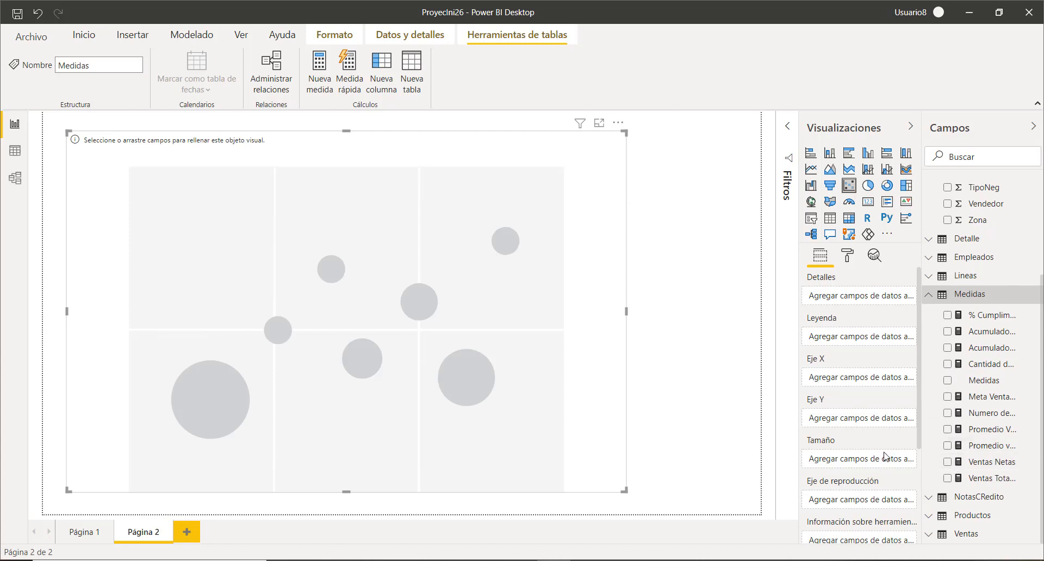
left_click_drag(991, 463, 846, 415)
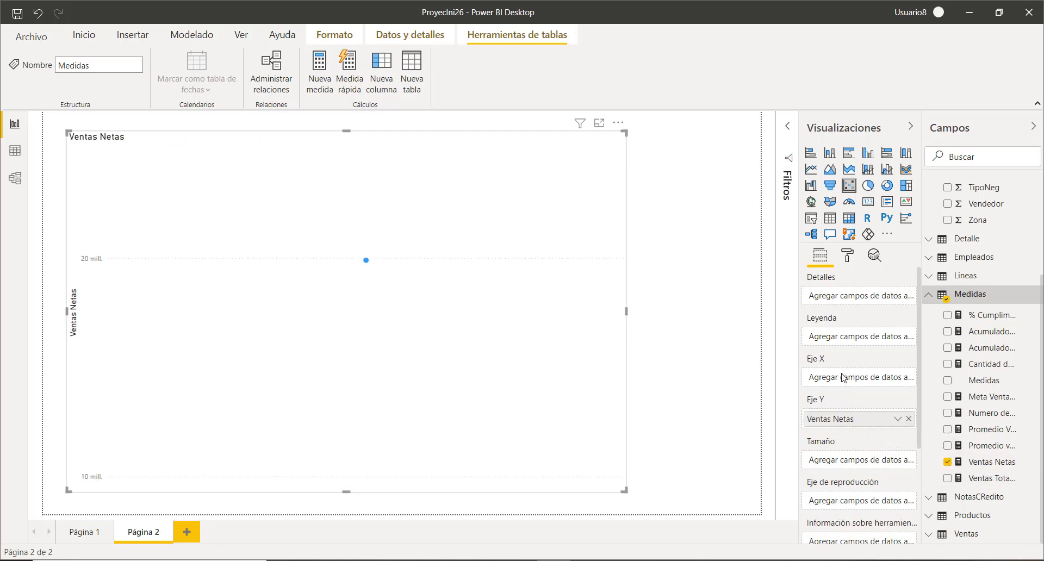
left_click_drag(993, 372, 867, 387)
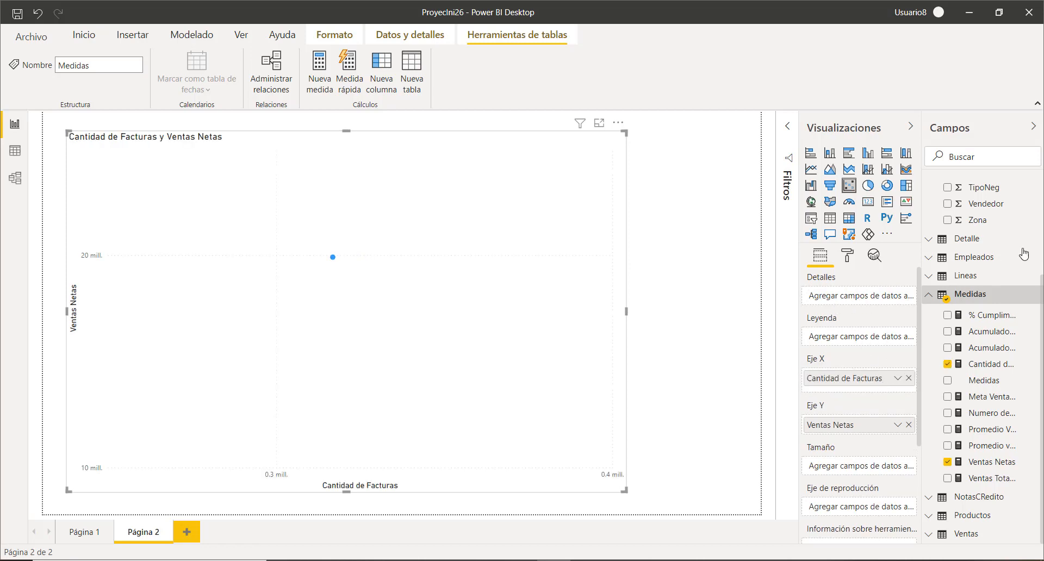
scroll(943, 245, "up", 3)
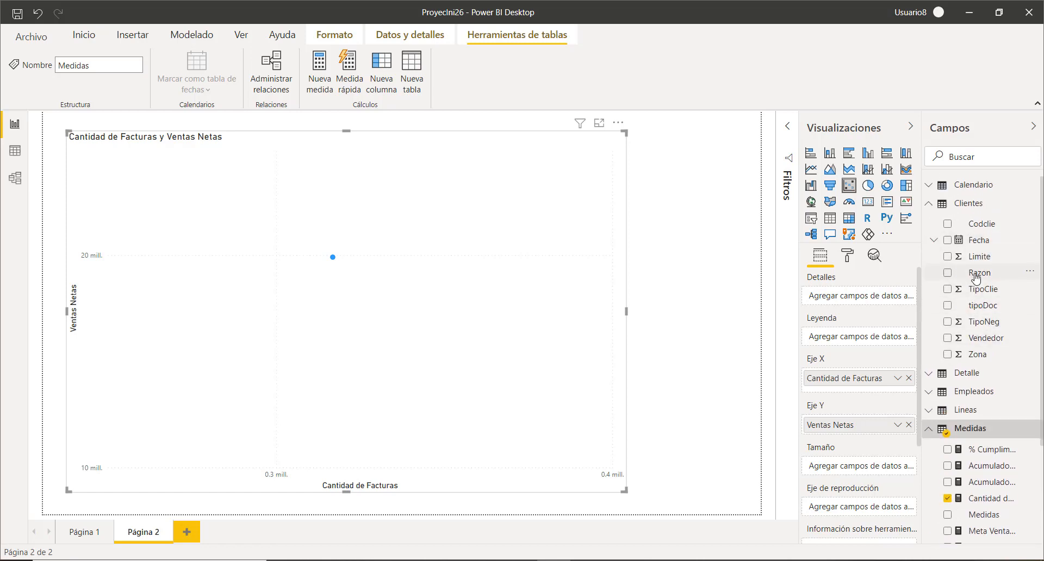
left_click_drag(976, 278, 855, 301)
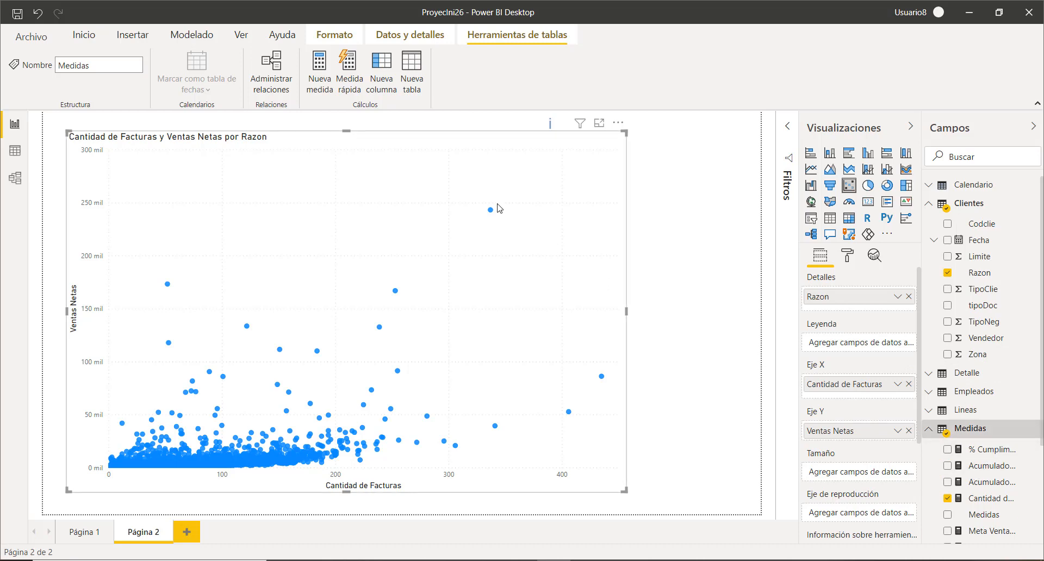
Step: Find clusters automatically in the scatter chart and name the cluster field "Cluster Clilentes Ventas"
left_click(618, 124)
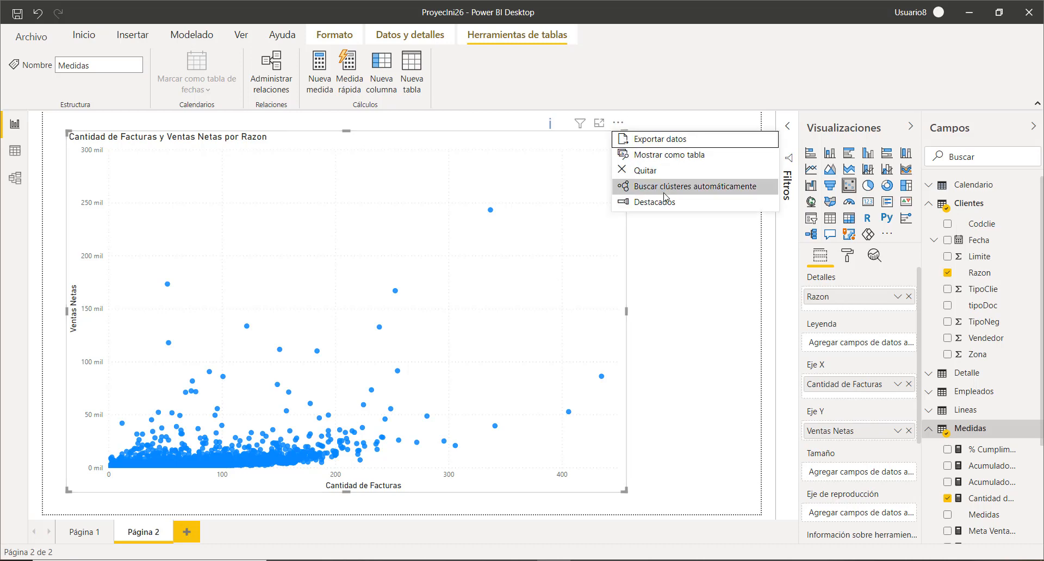
left_click(683, 192)
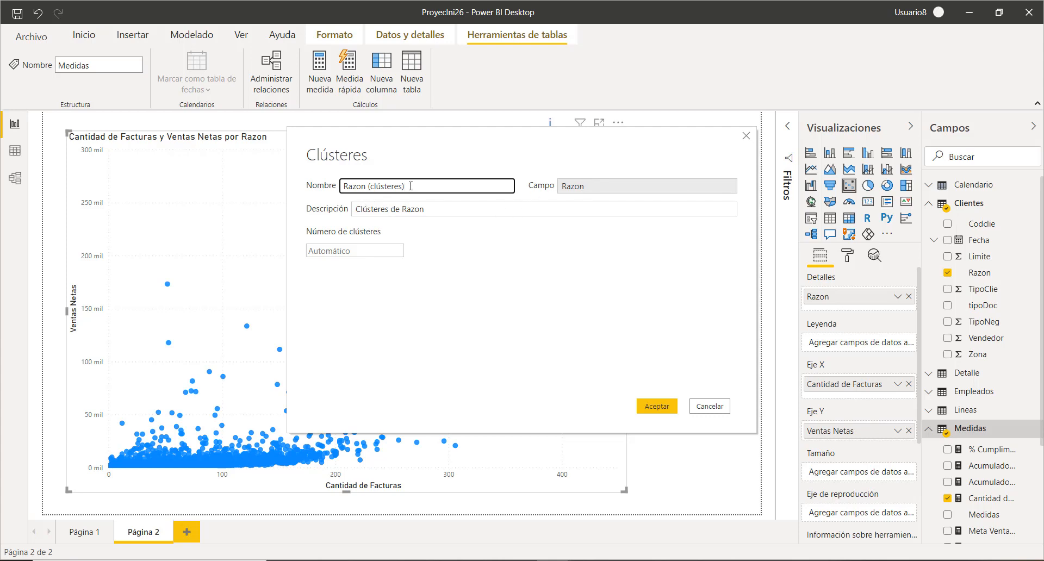
left_click_drag(410, 186, 262, 204)
type("Cluster Clilentes Ventas")
left_click(653, 409)
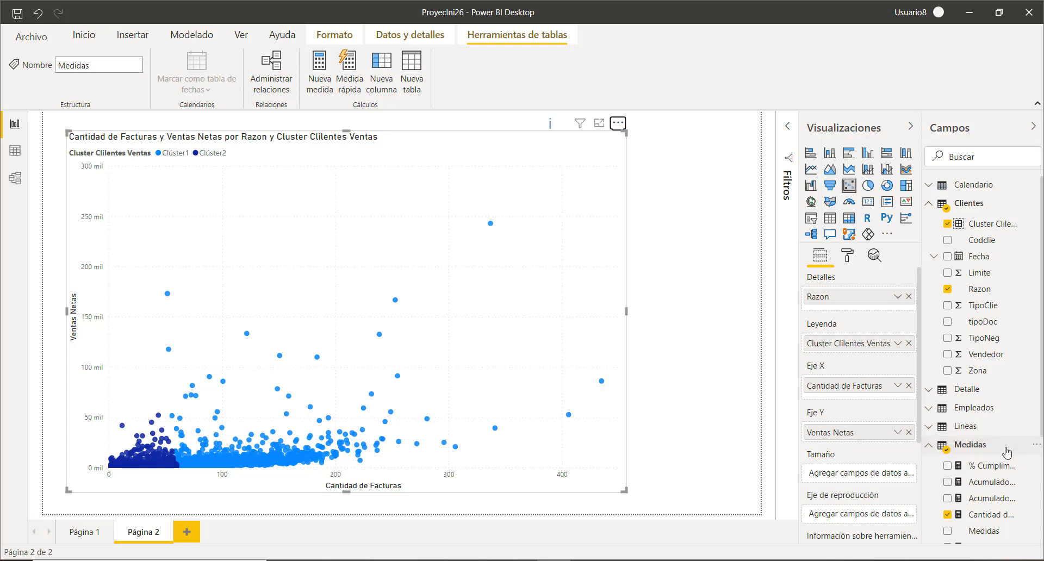
Step: Edit the clusters of the legend field Cluster Clilentes Ventas and set their number to 5
left_click(898, 344)
left_click(801, 467)
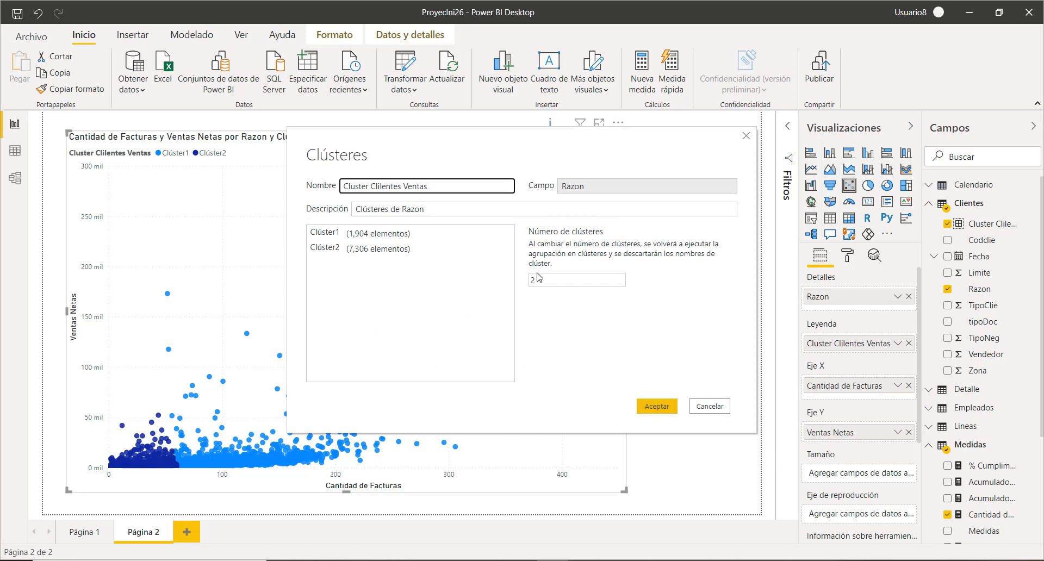
left_click(556, 285)
key("BackSpace")
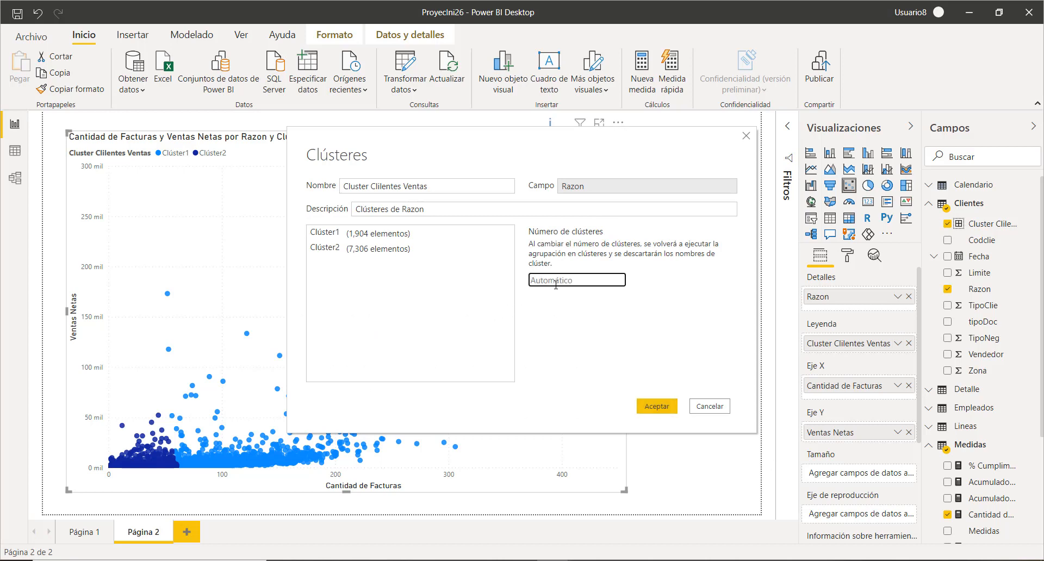
type("5")
left_click(656, 408)
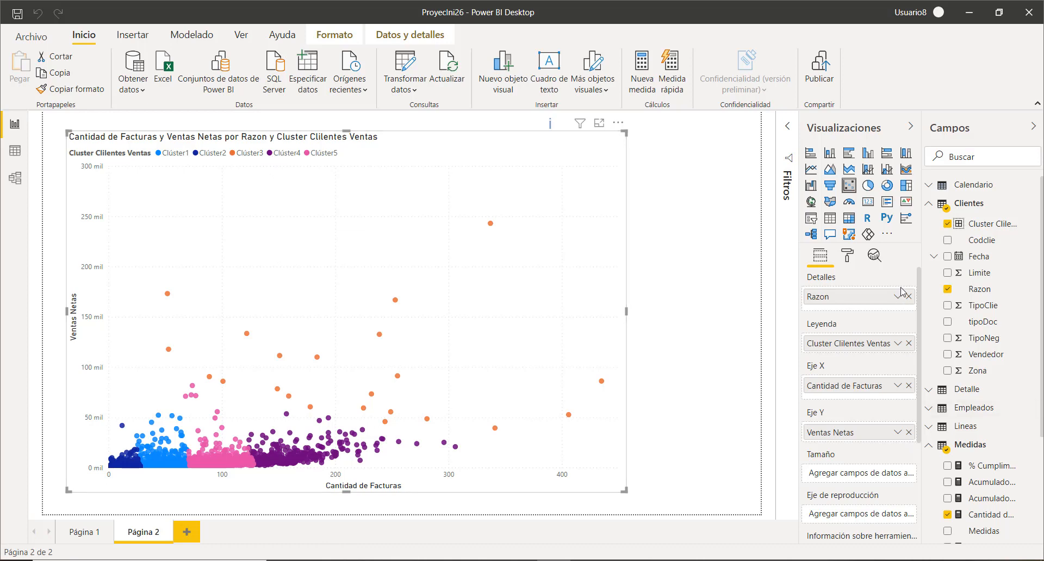
Step: Open the scatter chart's formatting options and expand the data colours of the individual clusters
left_click(850, 257)
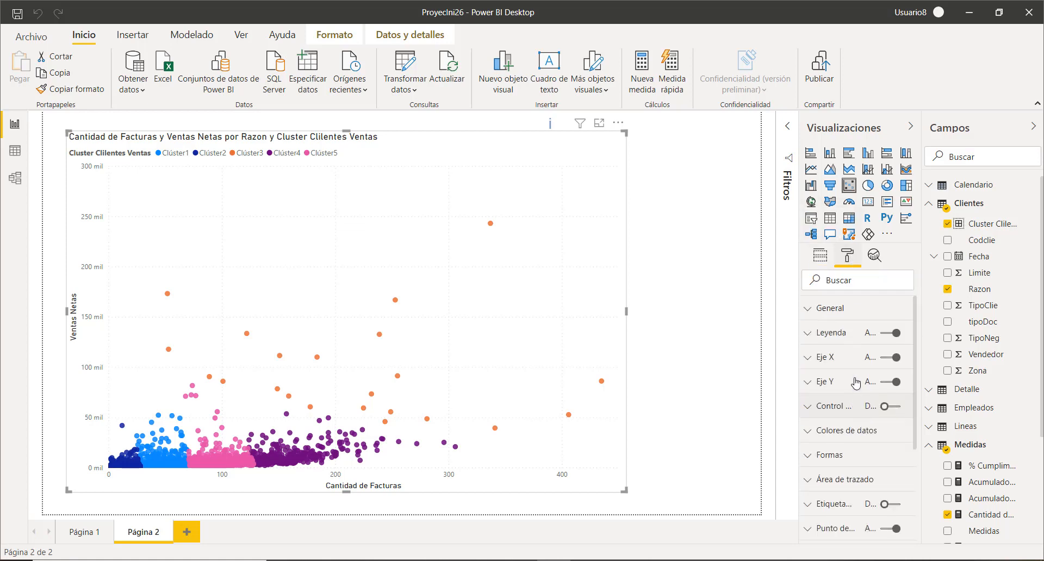
scroll(864, 433, "down", 1)
scroll(864, 433, "down", 3)
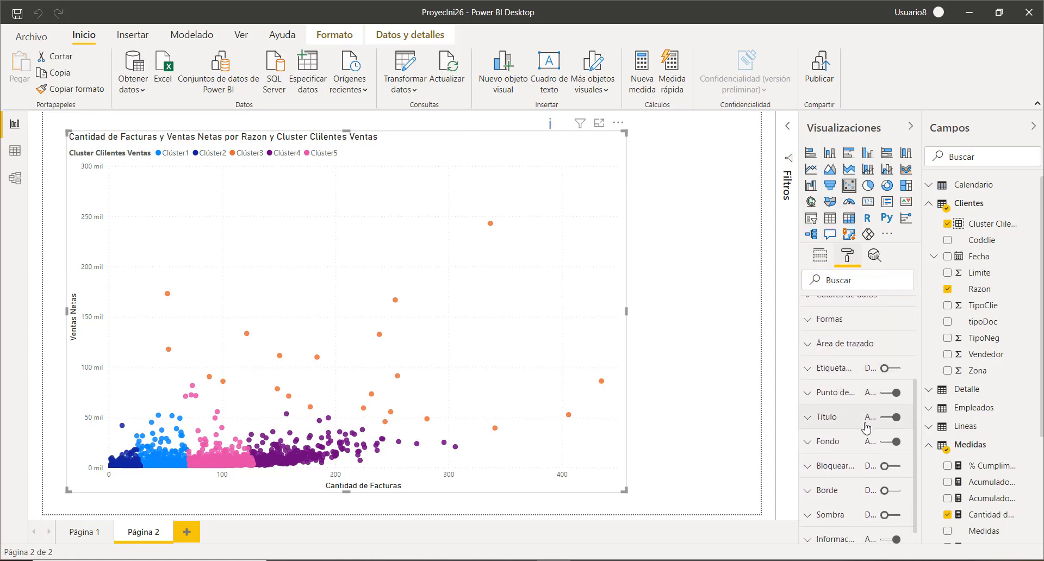
scroll(865, 430, "up", 4)
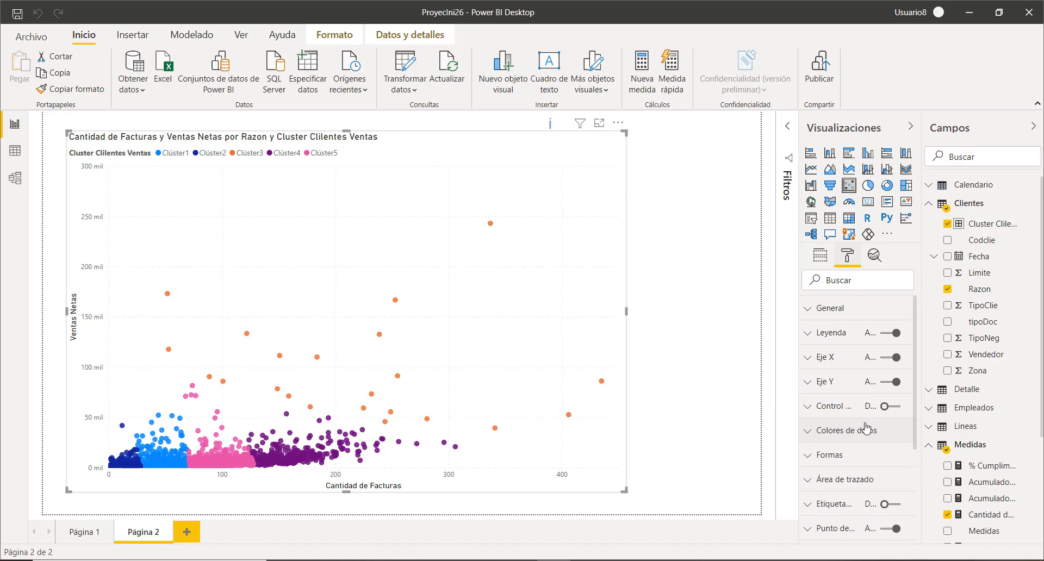
scroll(867, 430, "down", 2)
scroll(860, 422, "up", 2)
scroll(844, 418, "down", 1)
scroll(843, 418, "down", 1)
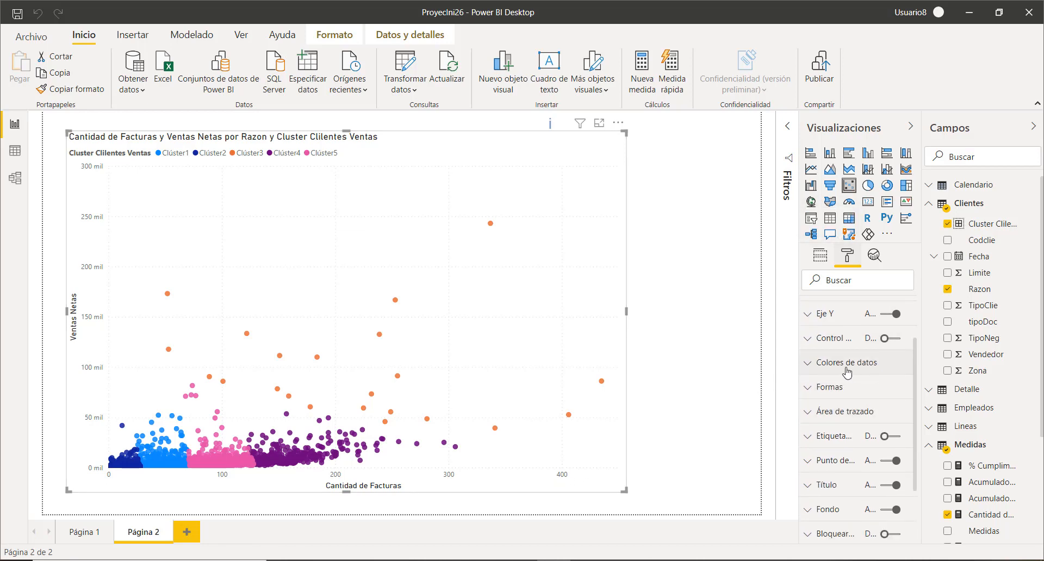
left_click(806, 367)
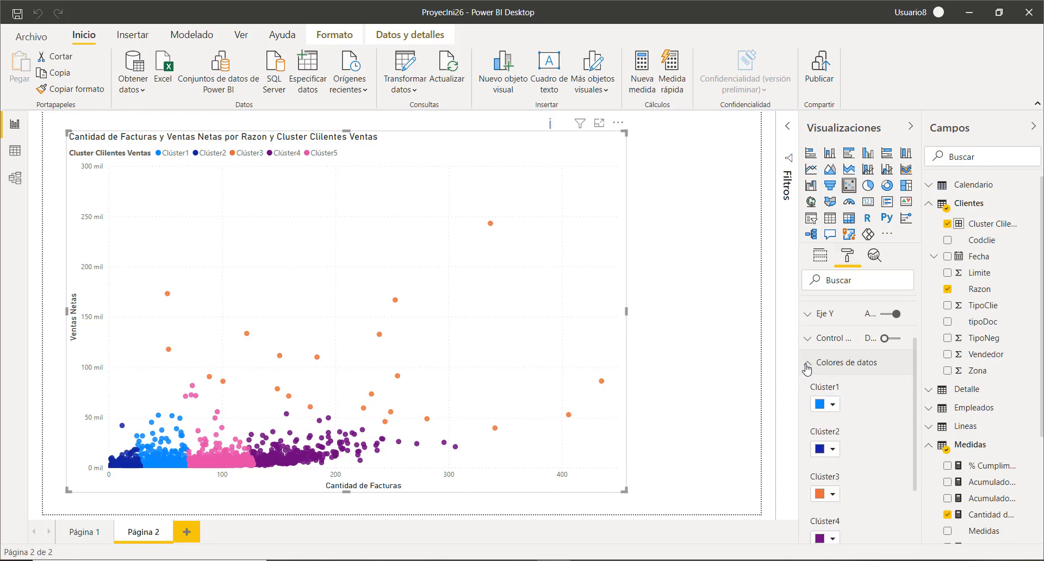
scroll(862, 438, "down", 3)
scroll(862, 438, "down", 3)
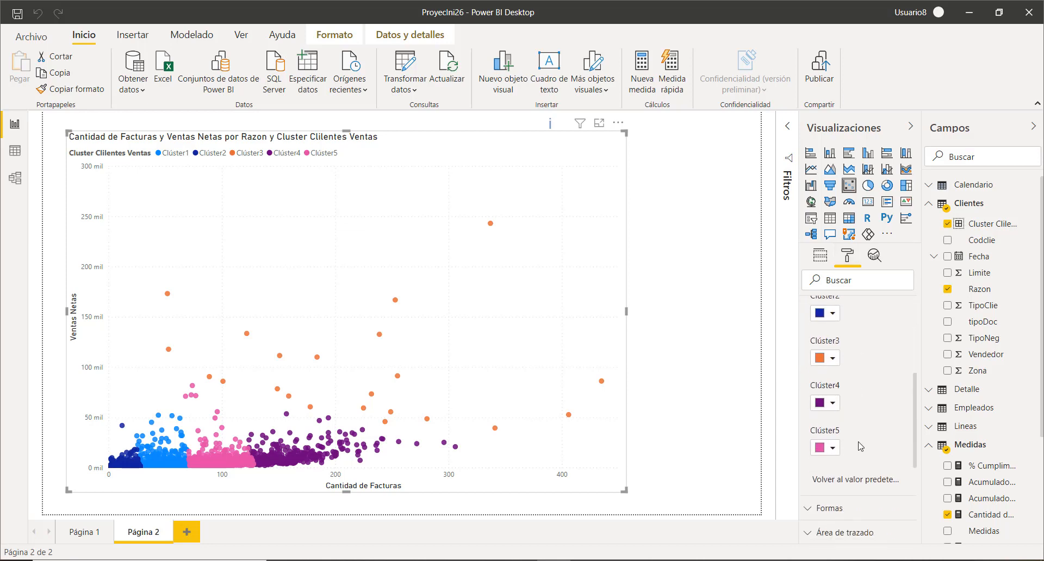
Step: Set the data colour of Clúster4 to the custom bright red #EC1A07
left_click(833, 404)
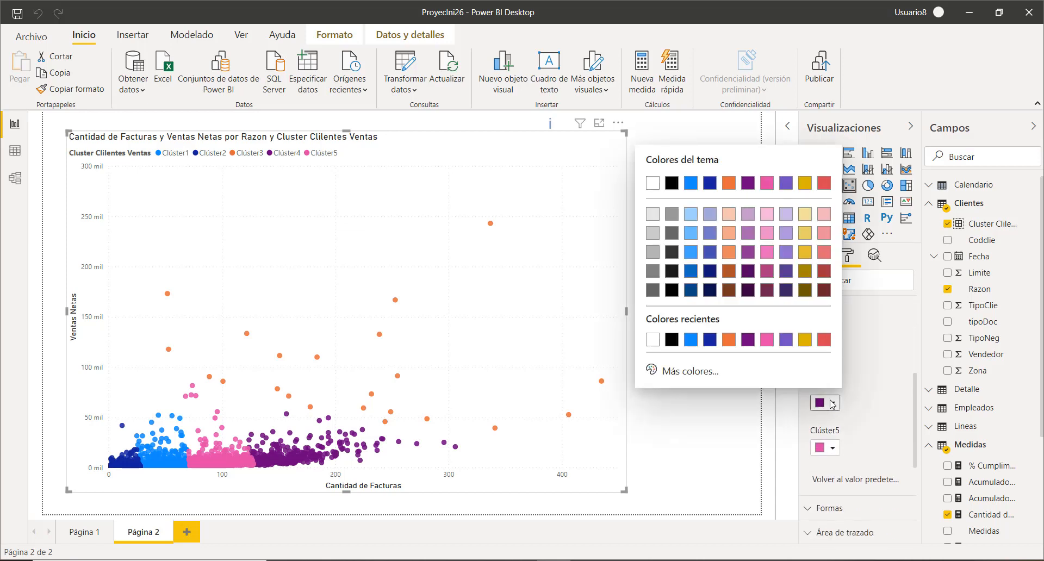
left_click(680, 372)
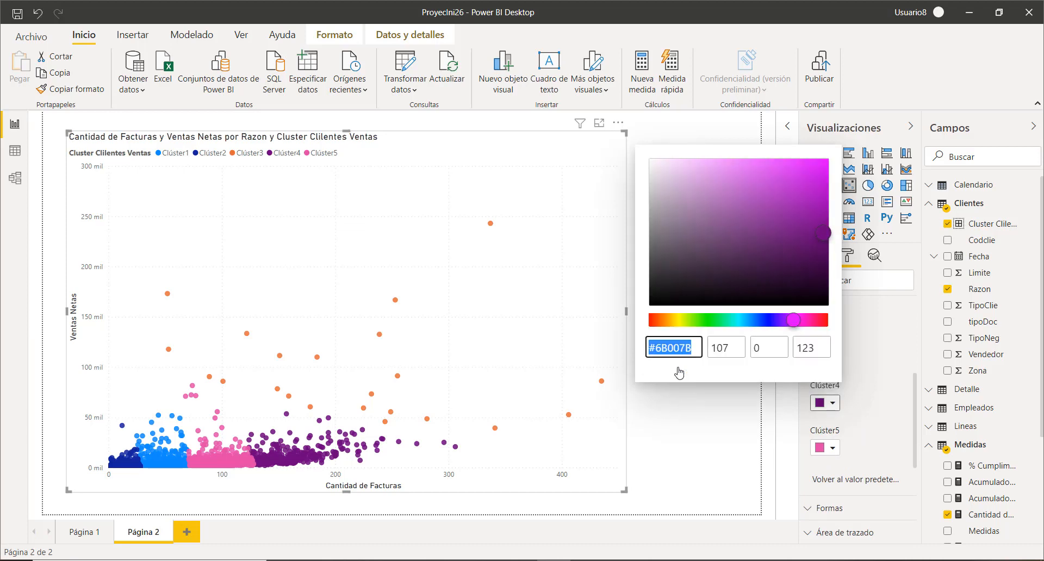
left_click(654, 322)
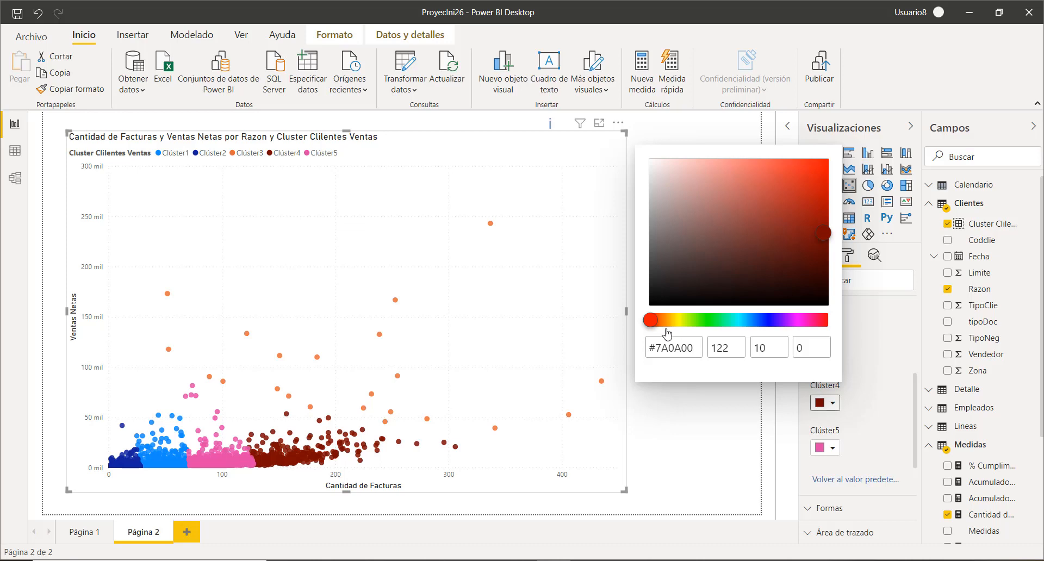
left_click(824, 180)
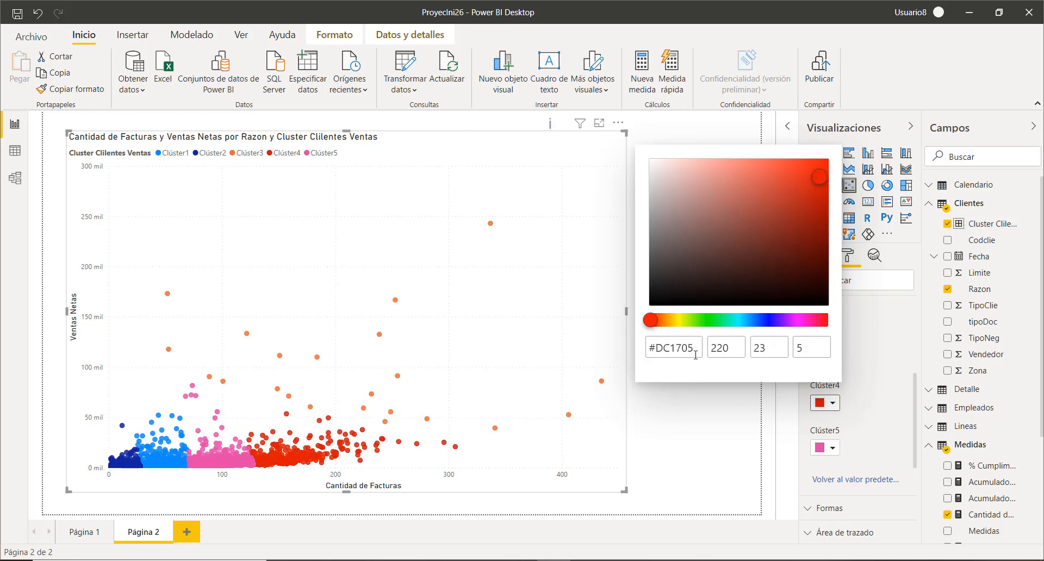
left_click(815, 177)
left_click(819, 171)
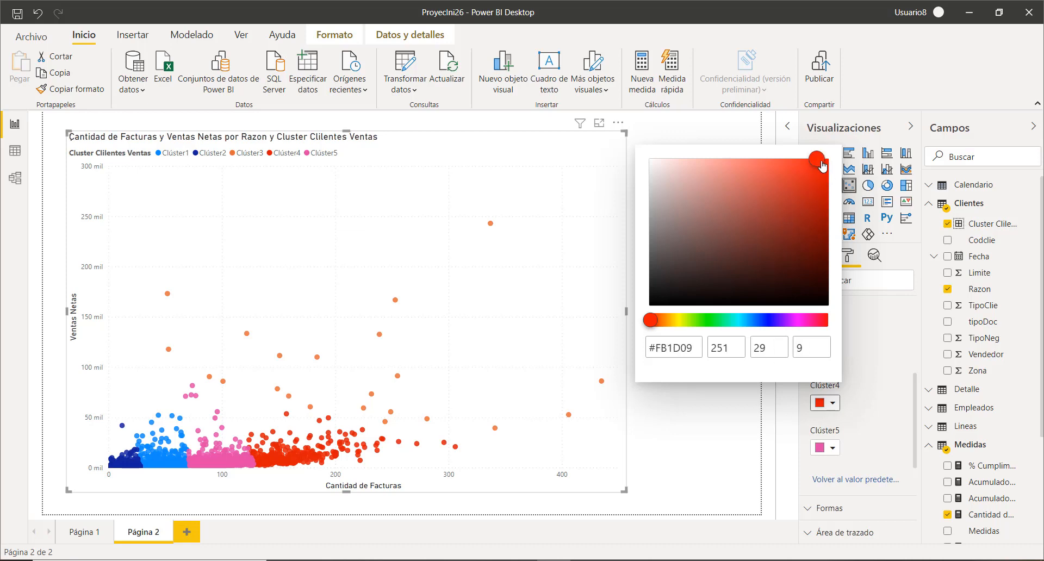
left_click(829, 171)
left_click(824, 169)
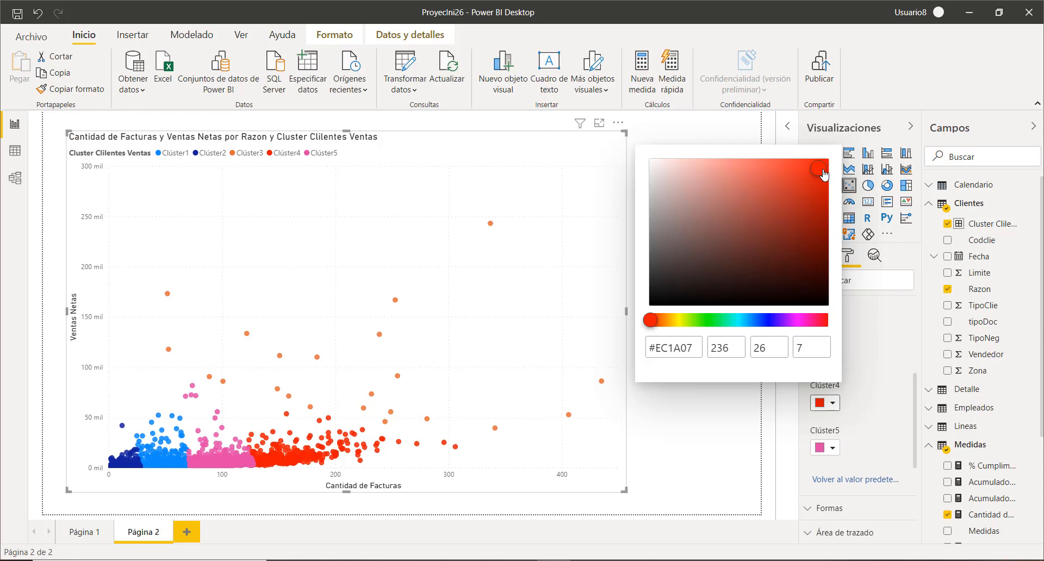
left_click(700, 351)
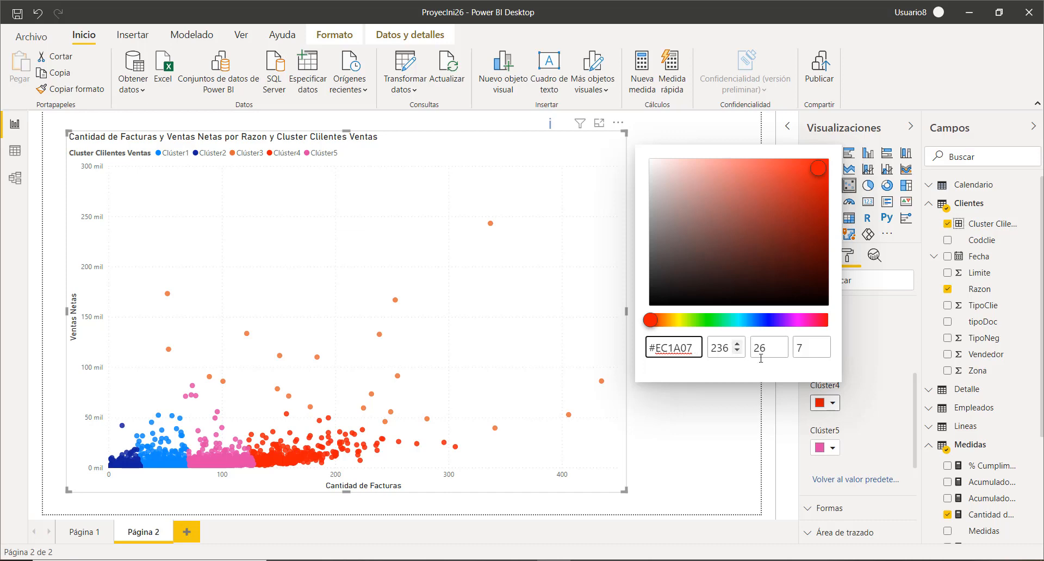
left_click(820, 348)
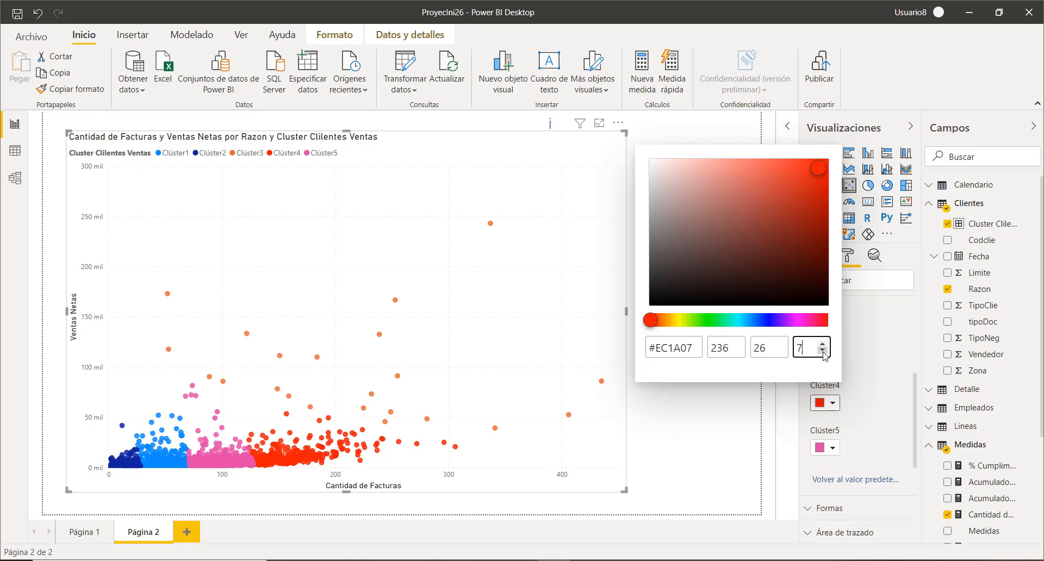
Step: Adjust the custom data colour of Clúster4 from bright red to a vivid orange-red shade
left_click(823, 351)
key("ctrl+z")
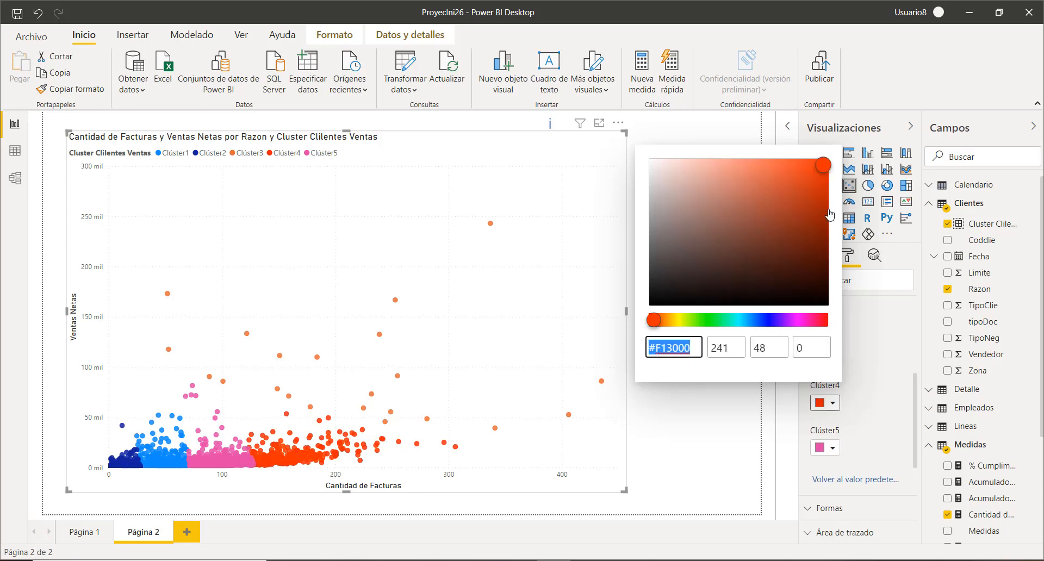
left_click(820, 167)
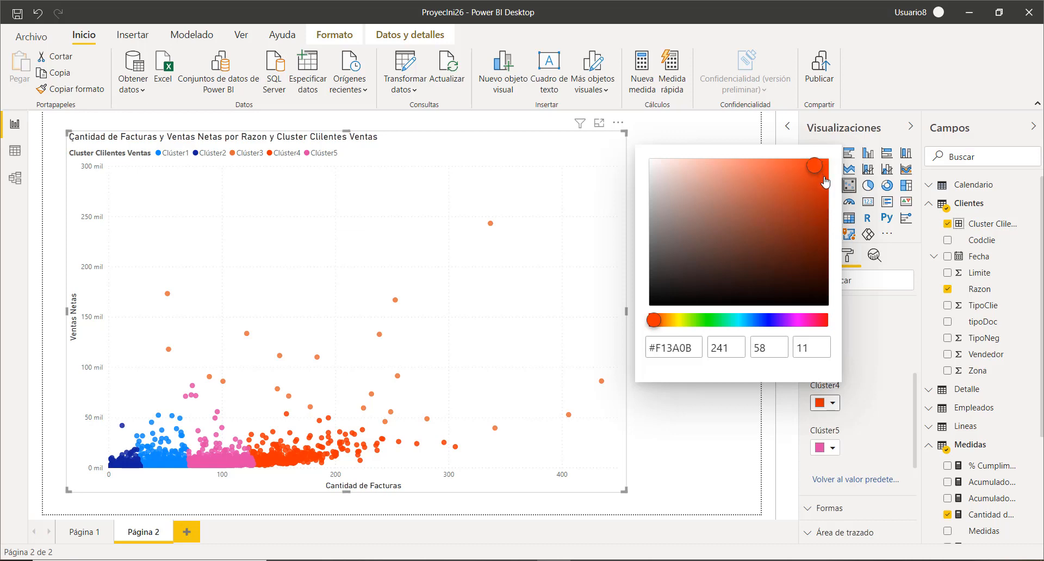
left_click_drag(826, 193, 827, 168)
left_click(783, 351)
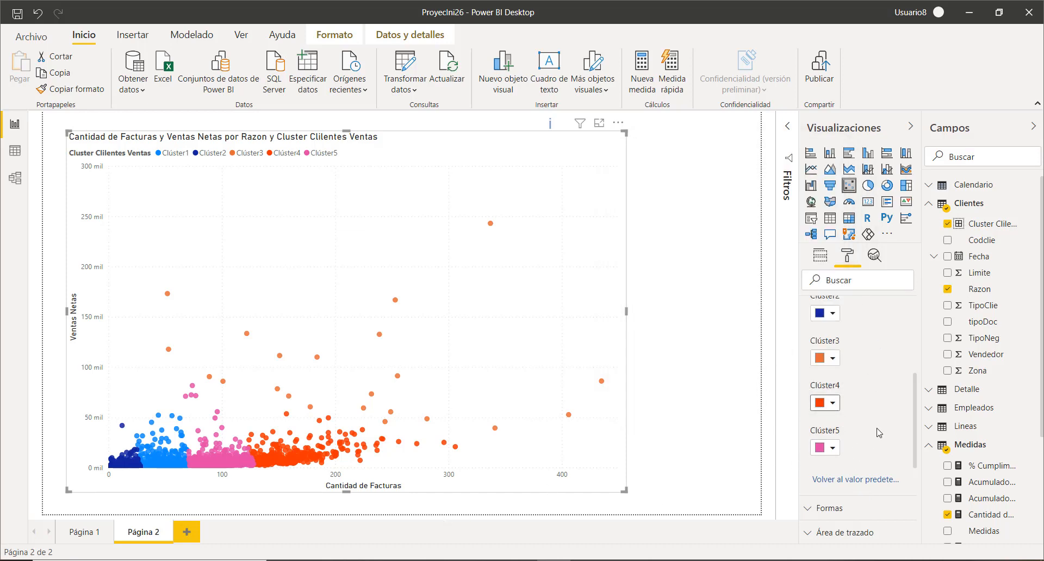
Step: Try the scatter chart's category labels, turn them off again and collapse the data colour options
scroll(826, 418, "down", 5)
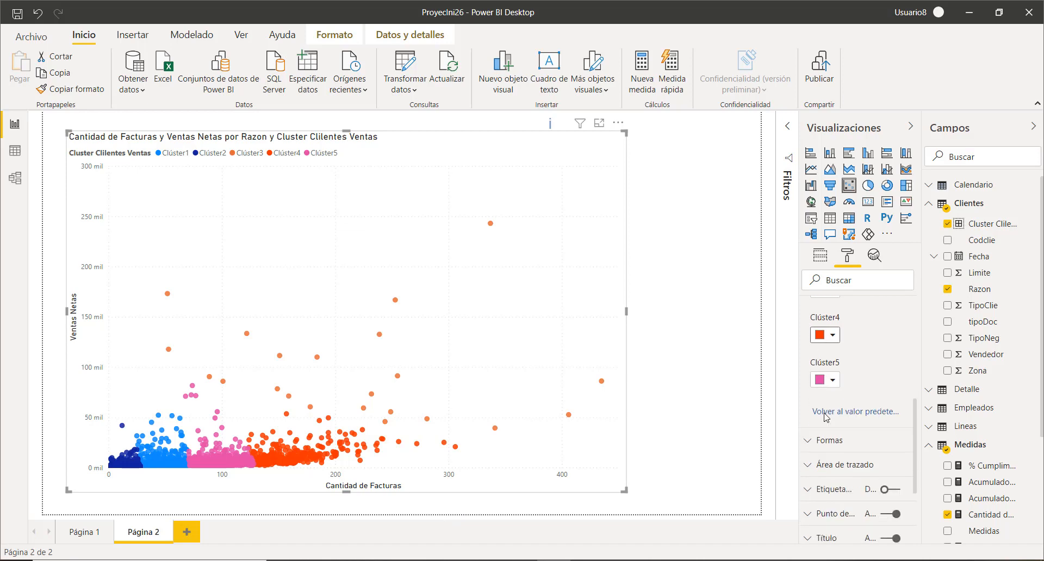
scroll(826, 418, "down", 3)
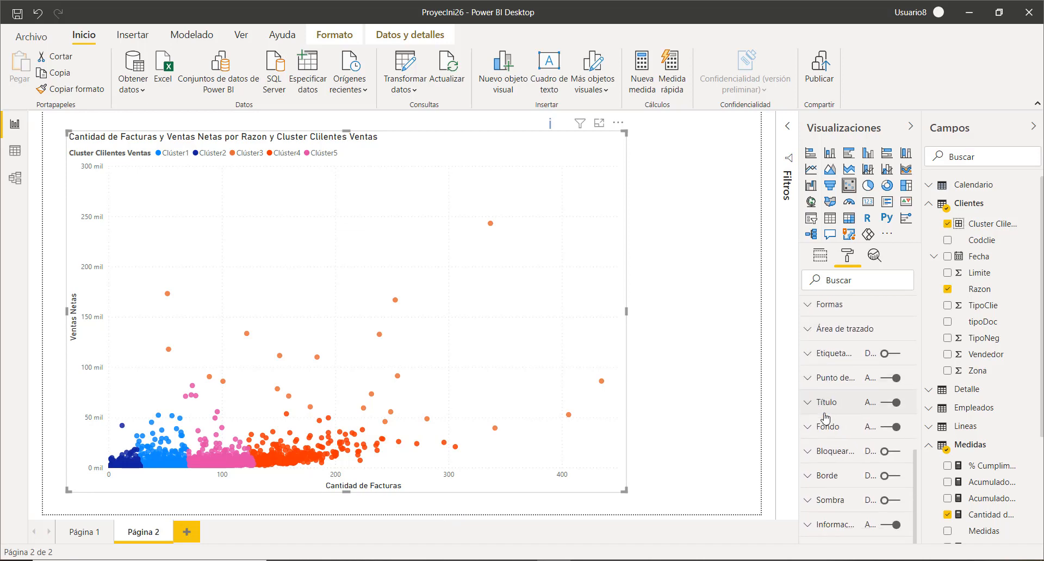
left_click(887, 359)
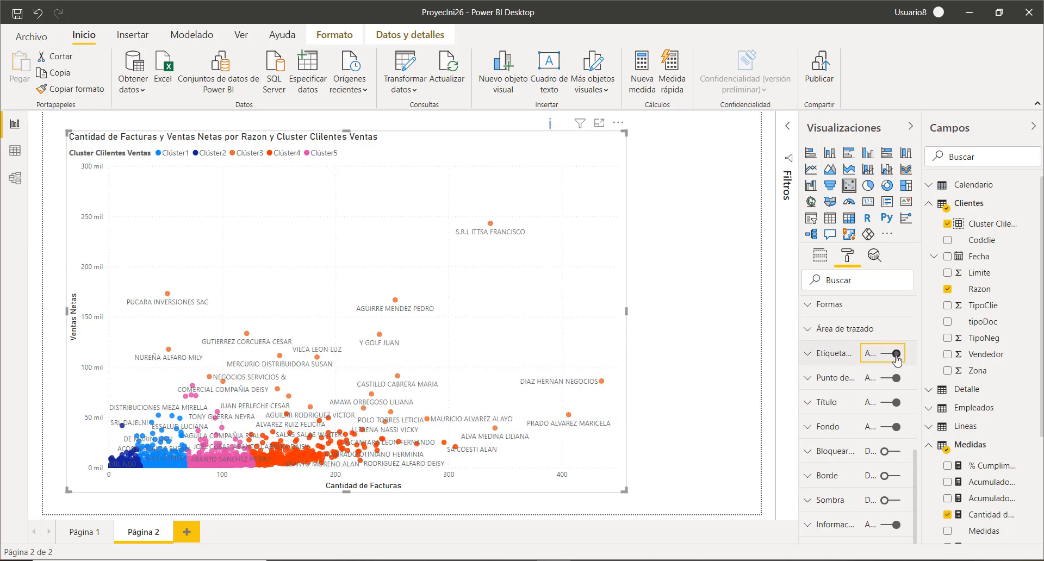
left_click(896, 358)
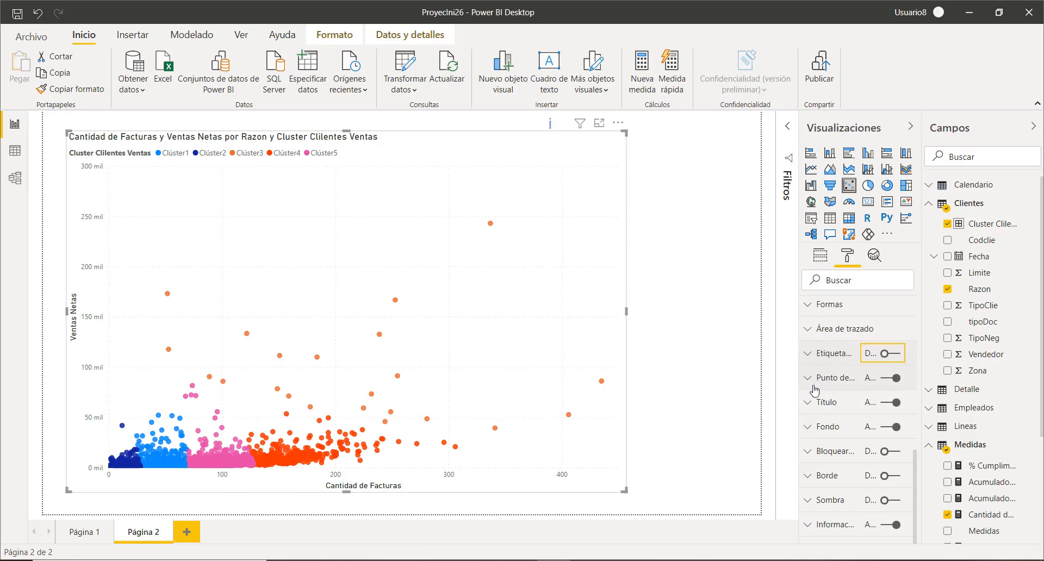
scroll(838, 391, "down", 1)
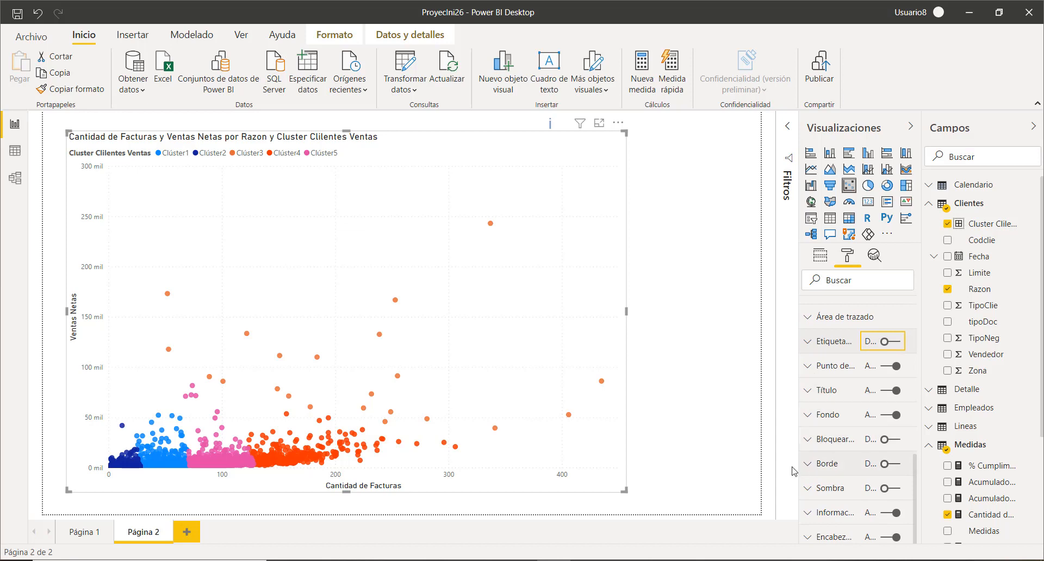
scroll(858, 468, "up", 5)
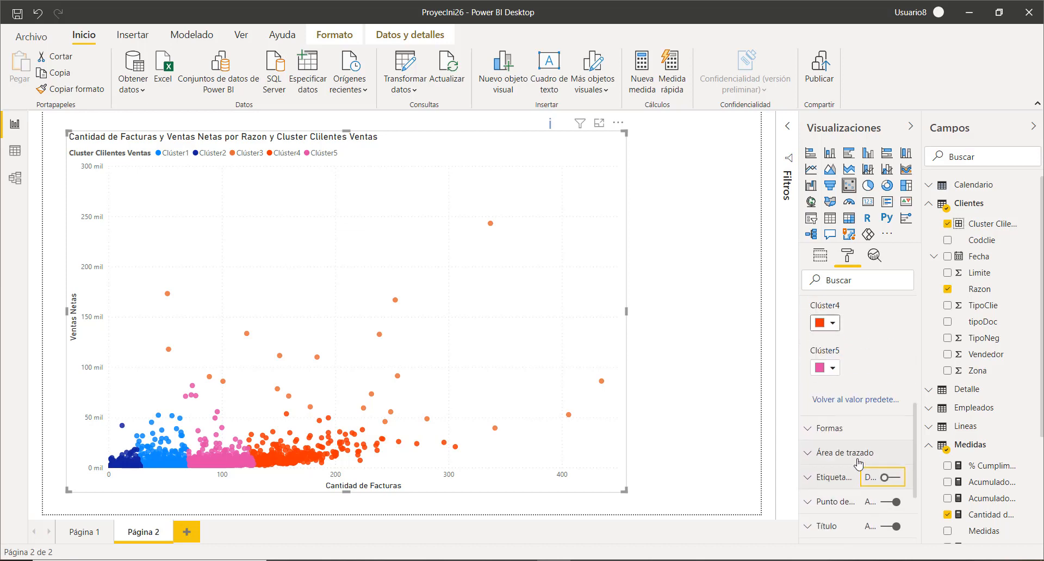
scroll(859, 464, "up", 5)
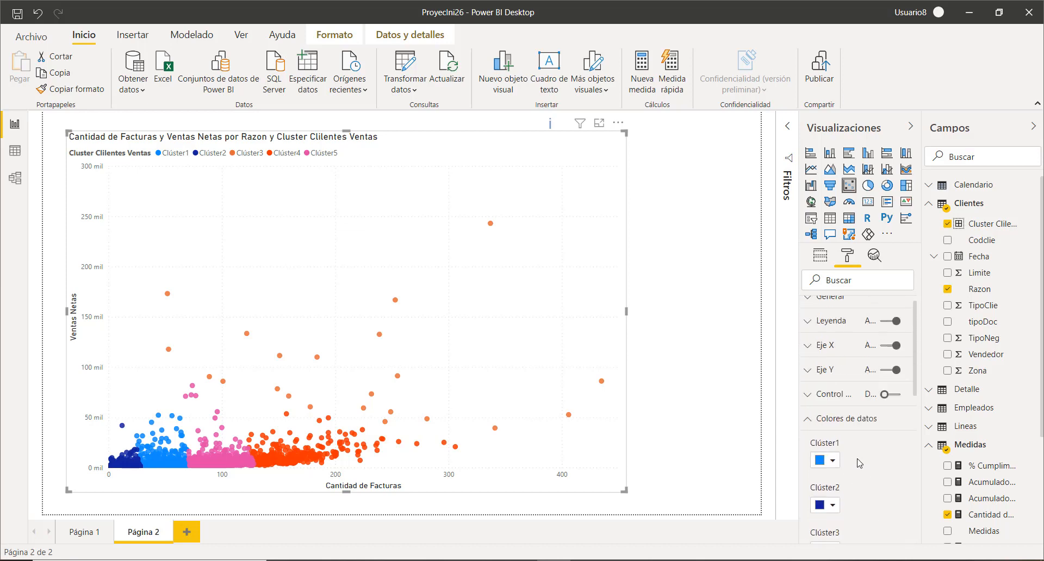
left_click(811, 433)
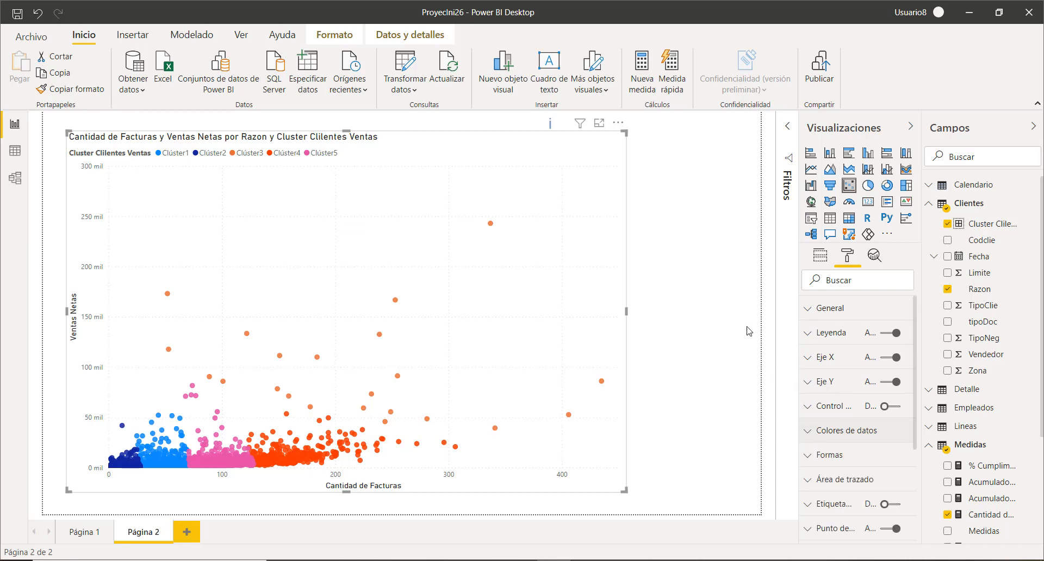
Step: Add a slicer on the field Cluster Clilentes Ventas beside the scatter chart and shorten it to fit its cluster list
left_click(722, 282)
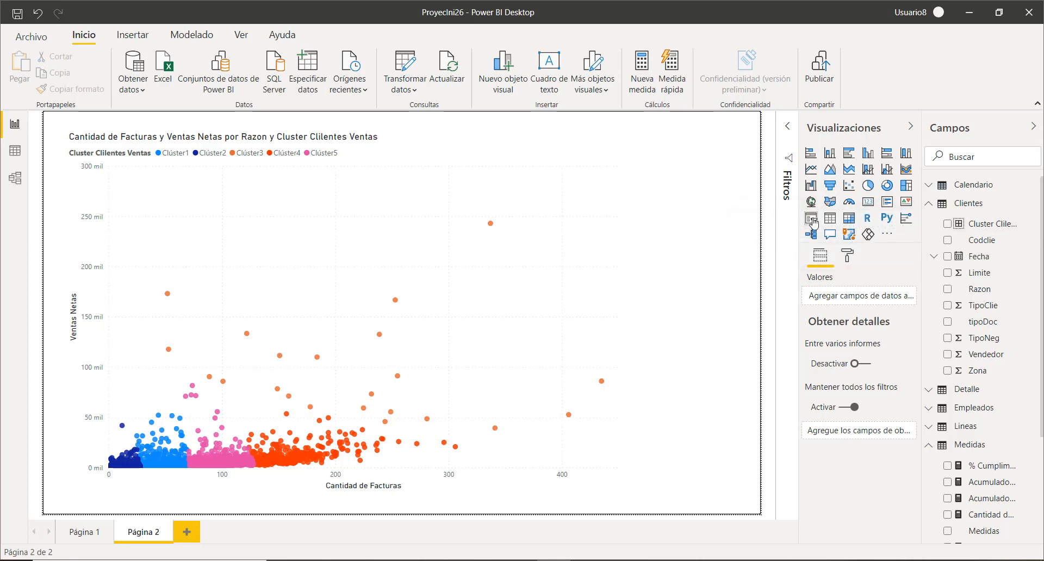
left_click(811, 220)
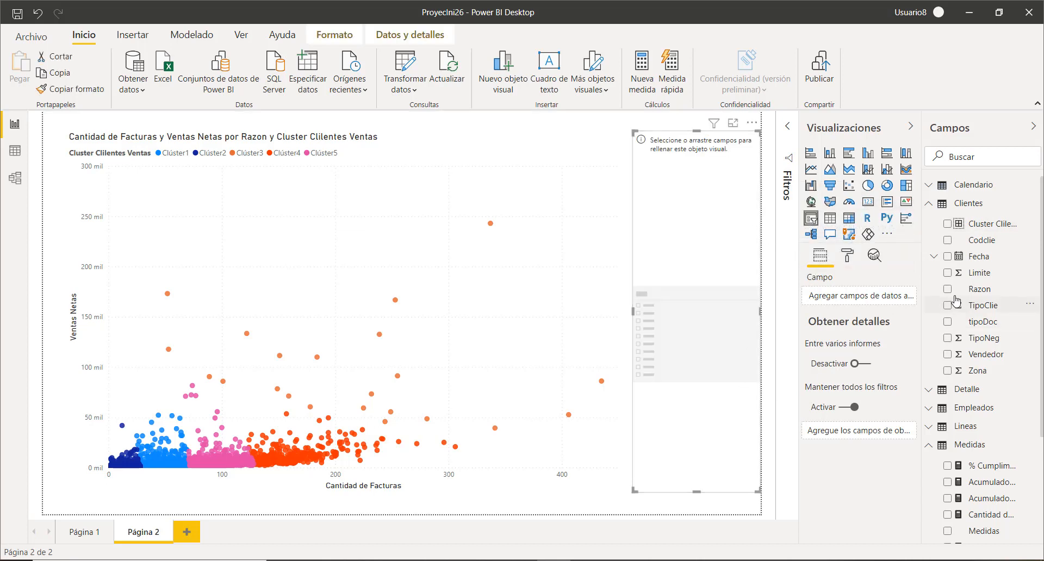
left_click(948, 226)
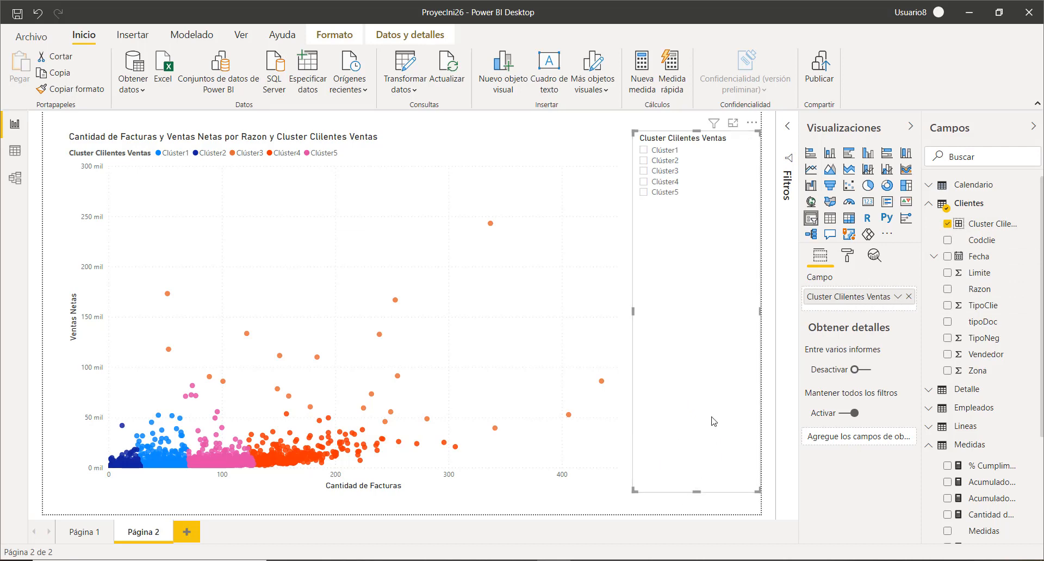
left_click_drag(697, 491, 697, 218)
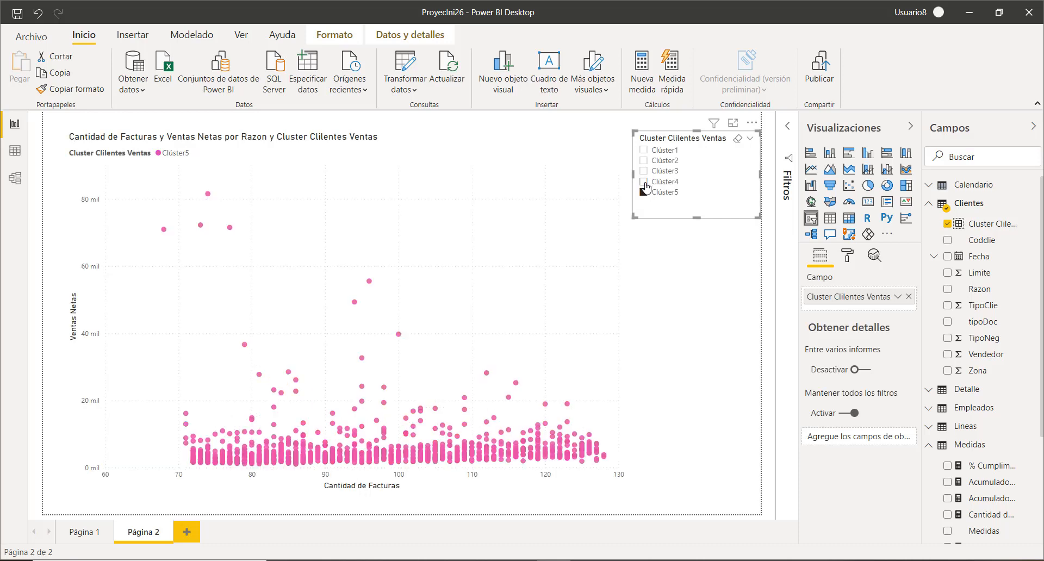
Step: Check the clusters one at a time in the scatter chart using the slicer, and clear the cluster selection at the end
left_click(645, 183)
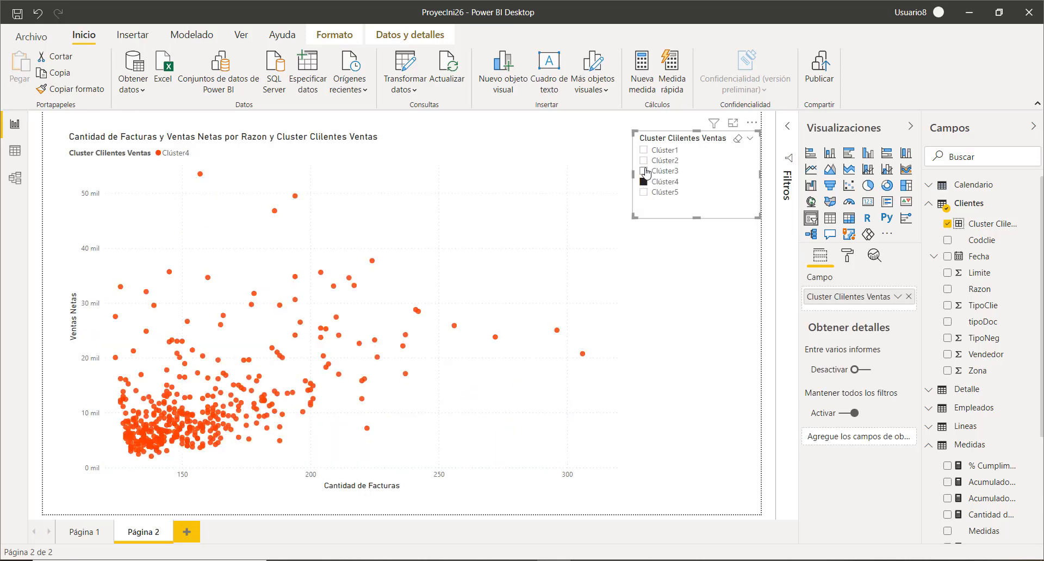
left_click(644, 171)
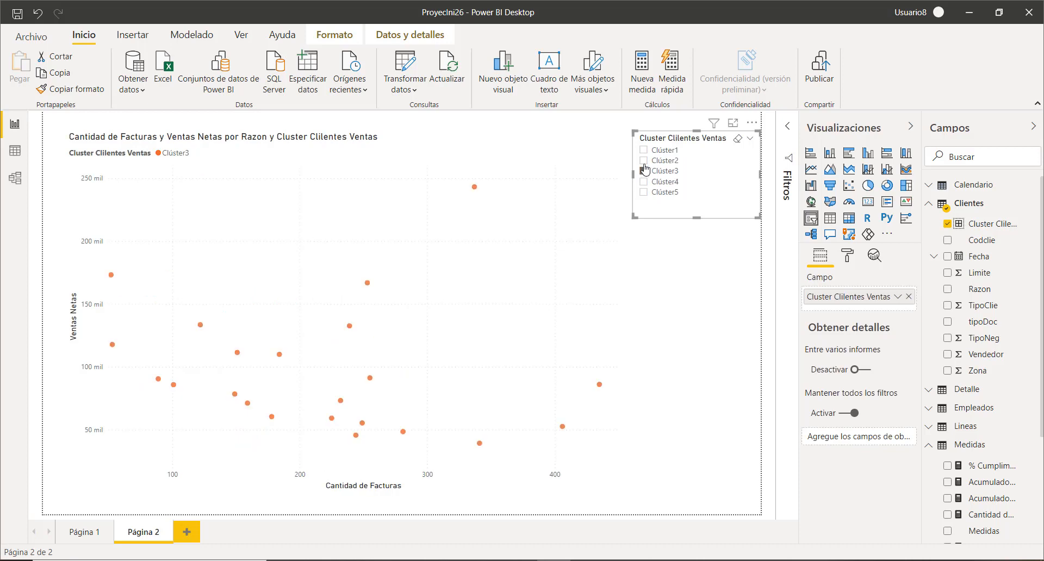
left_click(639, 172)
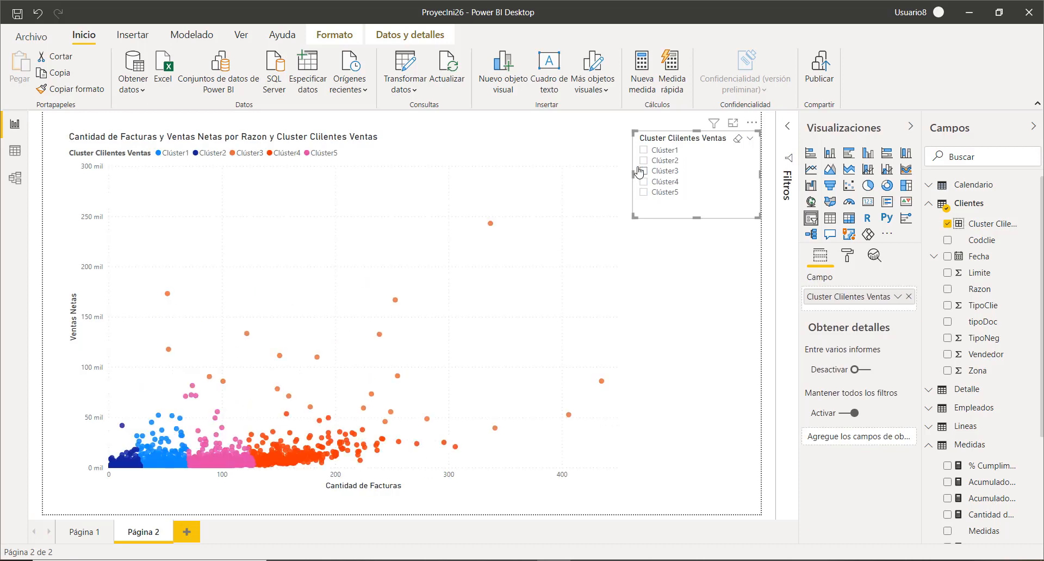
left_click(645, 152)
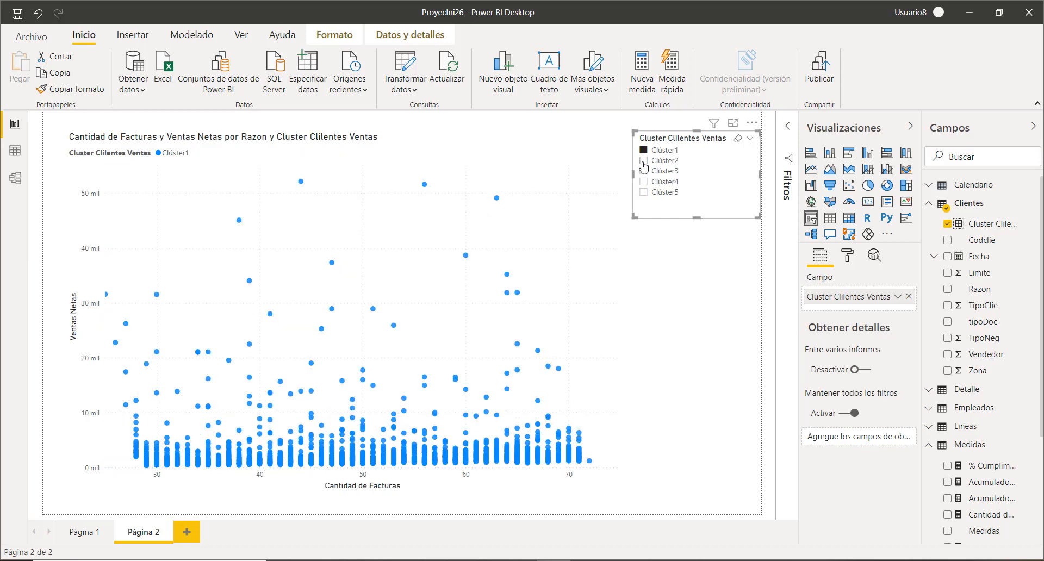
left_click(643, 162)
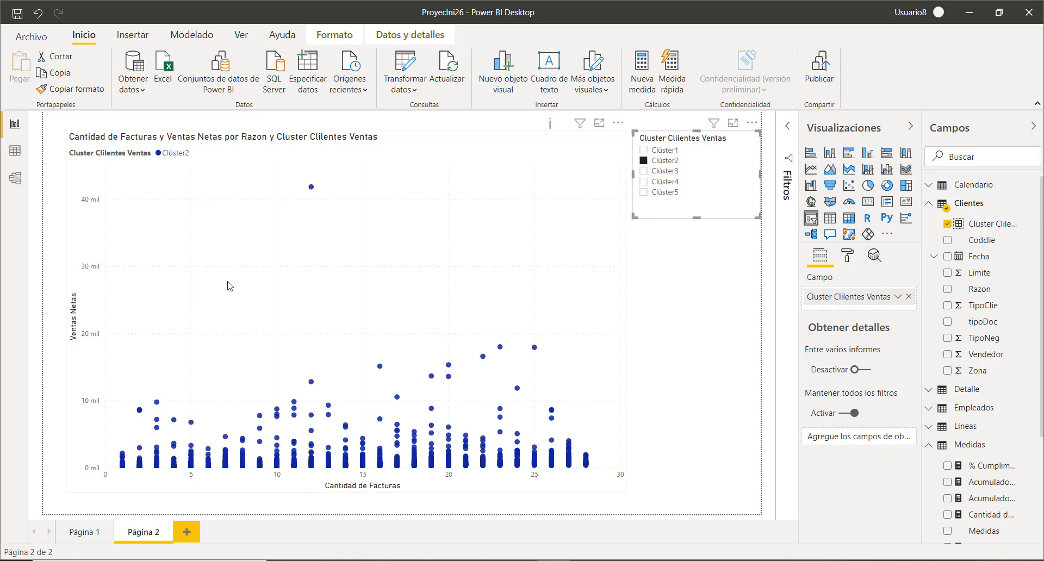
left_click(644, 160)
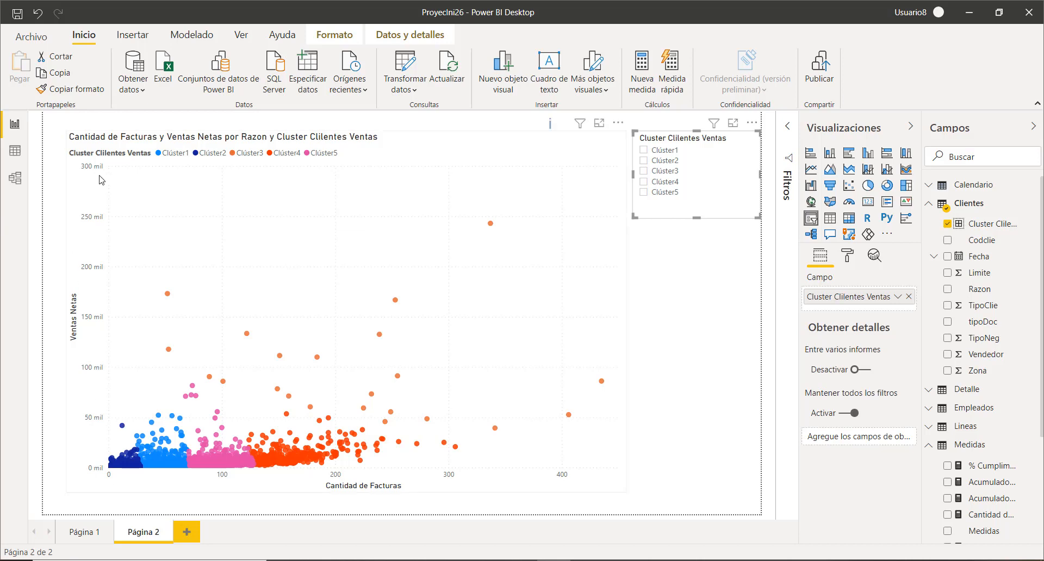
Step: Set the start value of the scatter chart's X axis to 0
left_click(855, 256)
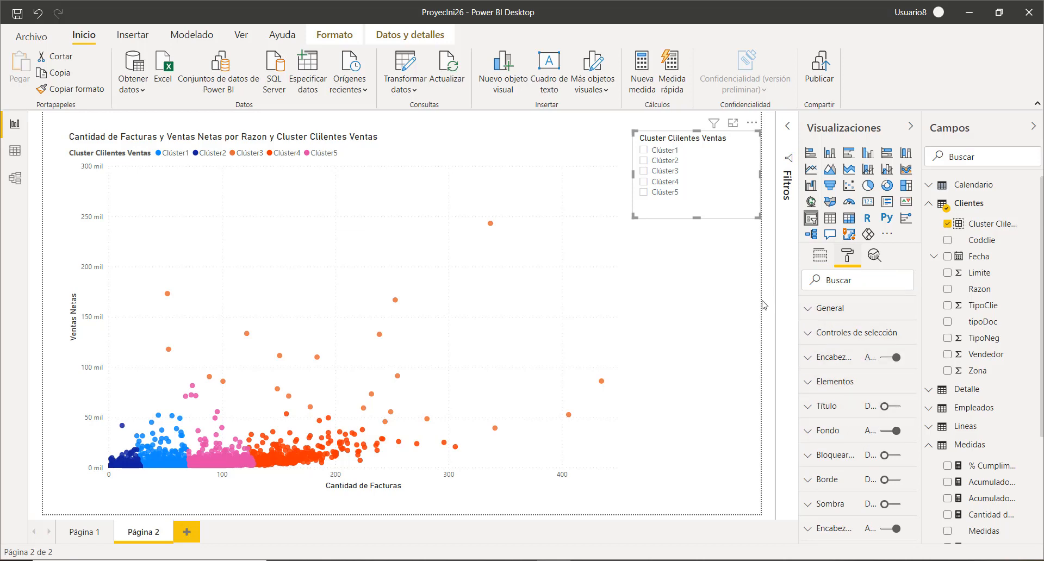
left_click(531, 315)
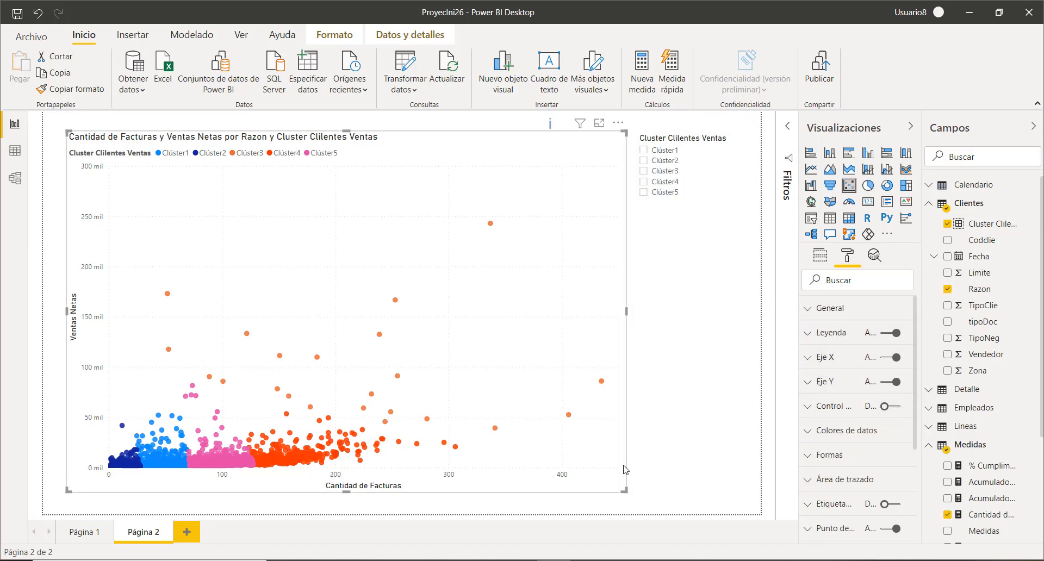
left_click(808, 358)
scroll(836, 419, "down", 1)
left_click(836, 420)
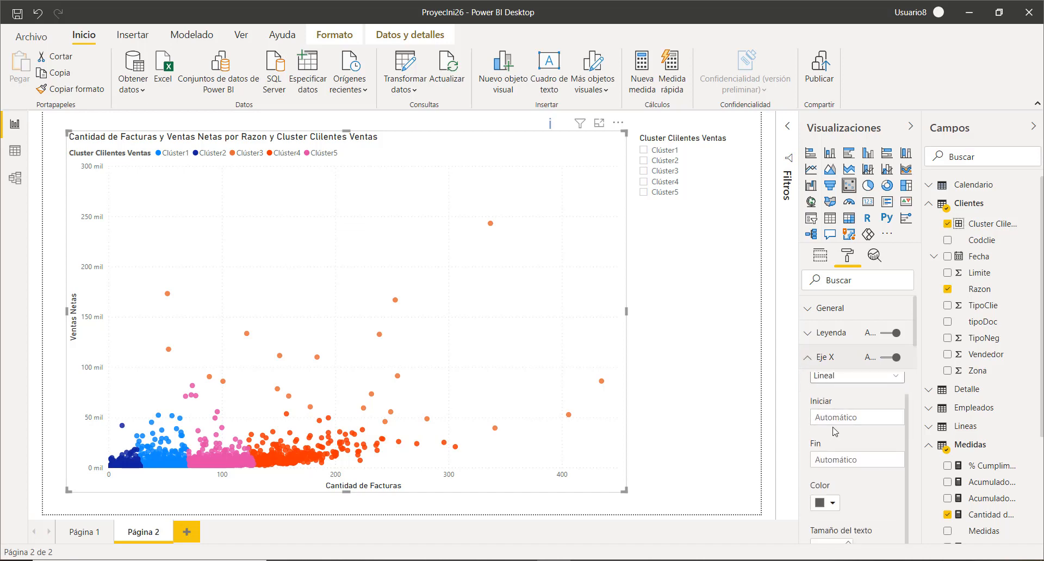
type("0")
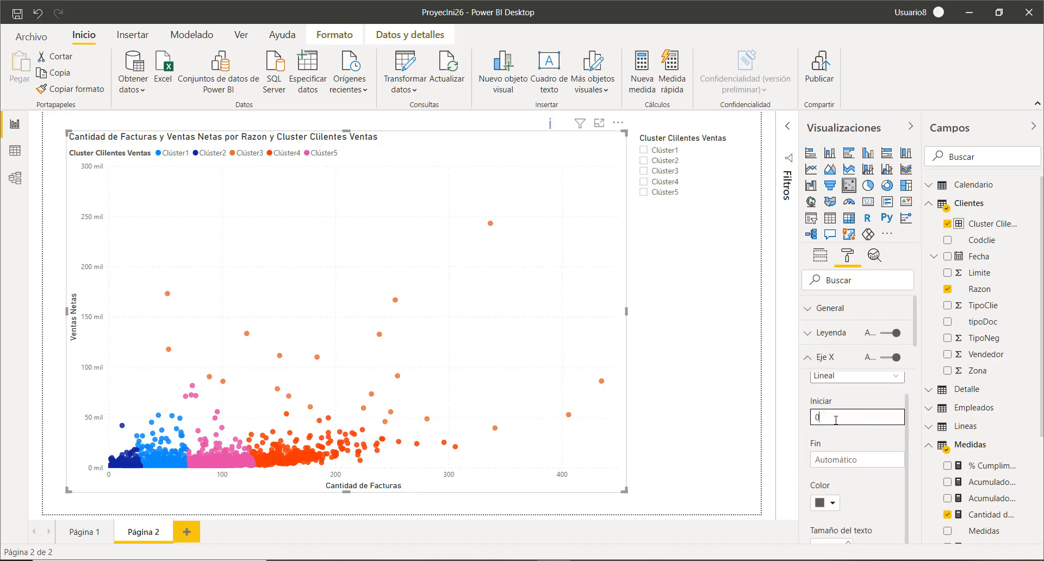
Step: Try 500 as the end value of the scatter chart's X axis and reduce it to 495
left_click(837, 459)
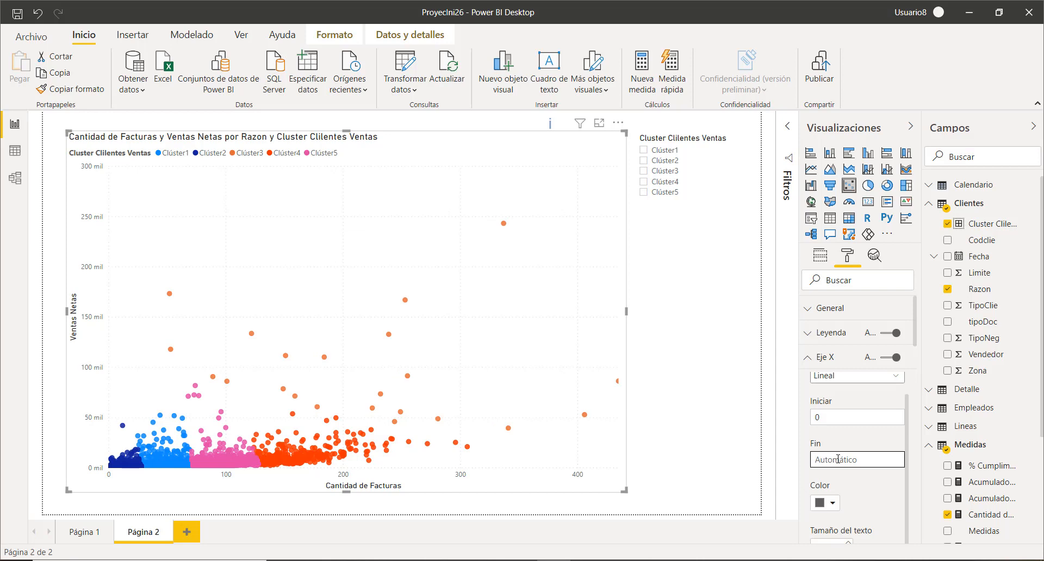
type("50")
key("BackSpace")
scroll(829, 489, "down", 2)
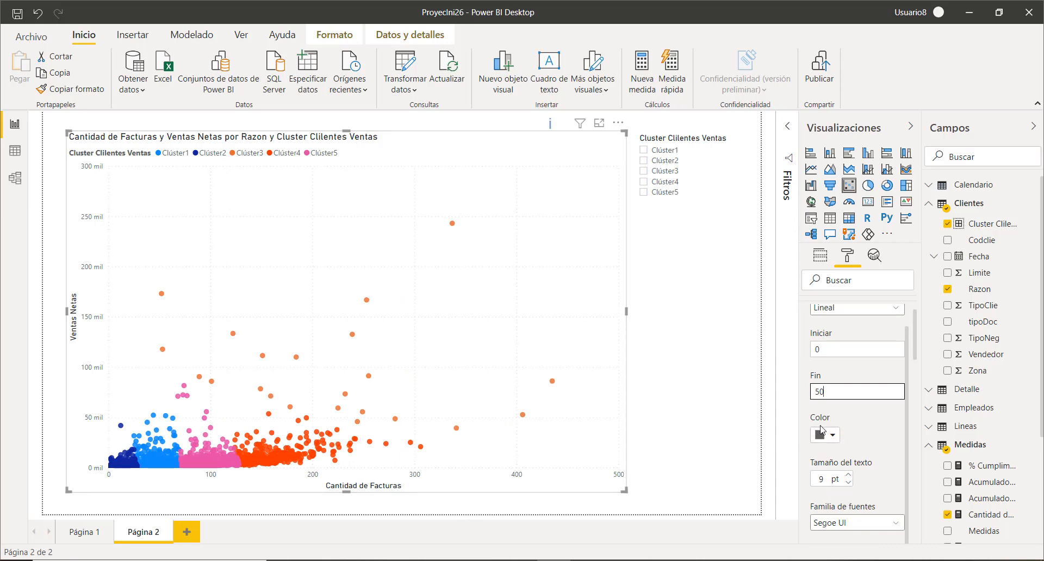
key("BackSpace")
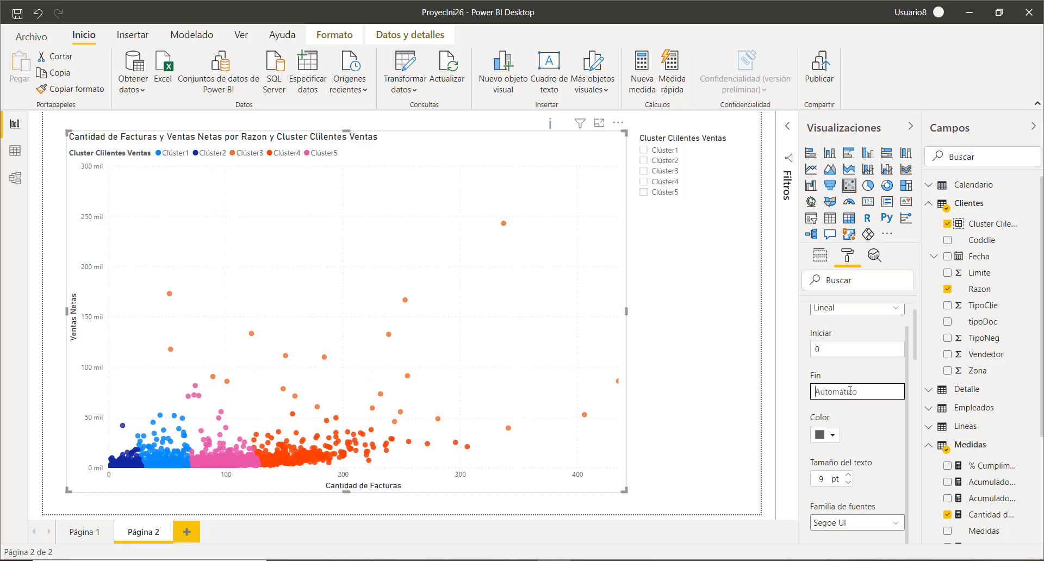
type("500")
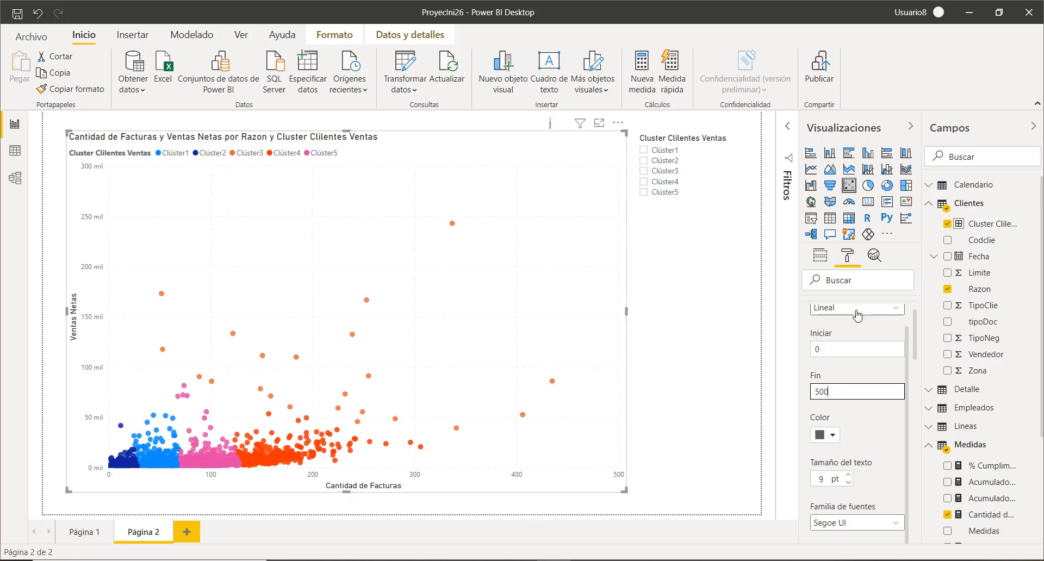
scroll(854, 343, "up", 1)
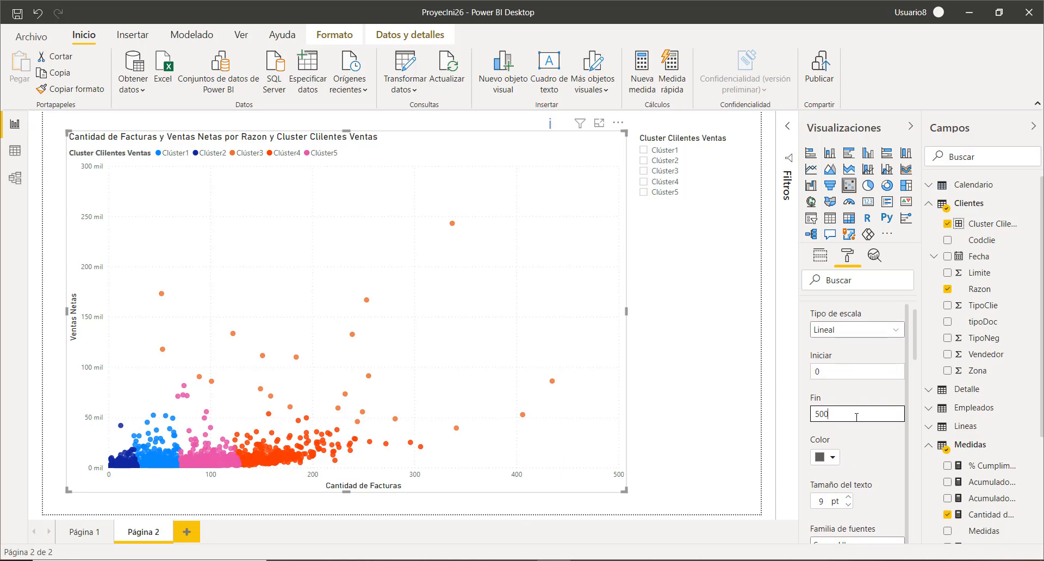
key("Return")
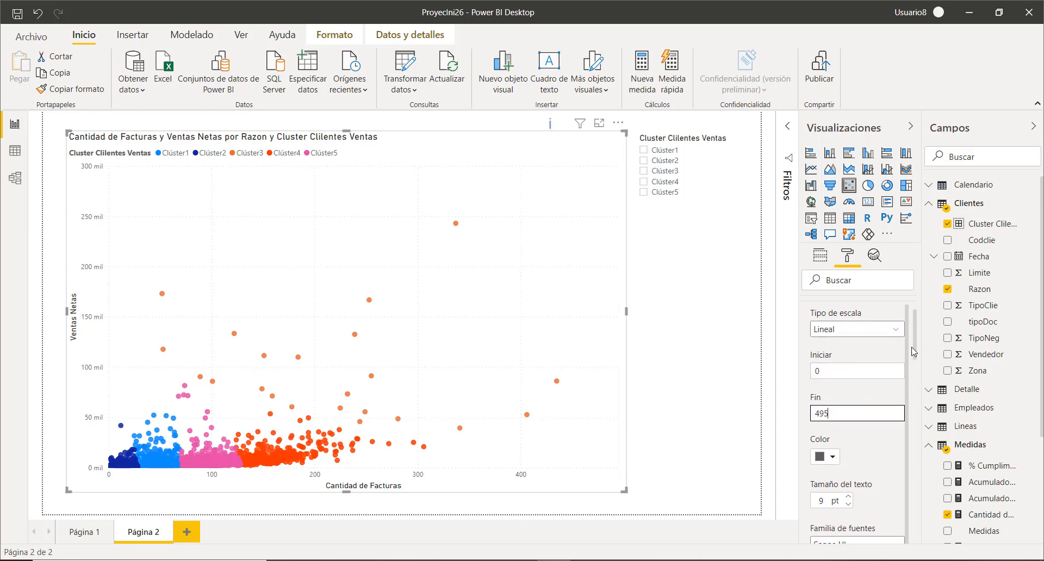
Step: Set the scatter chart's Y axis to start at 0 and end at 300000
scroll(889, 402, "down", 1)
scroll(896, 416, "down", 6)
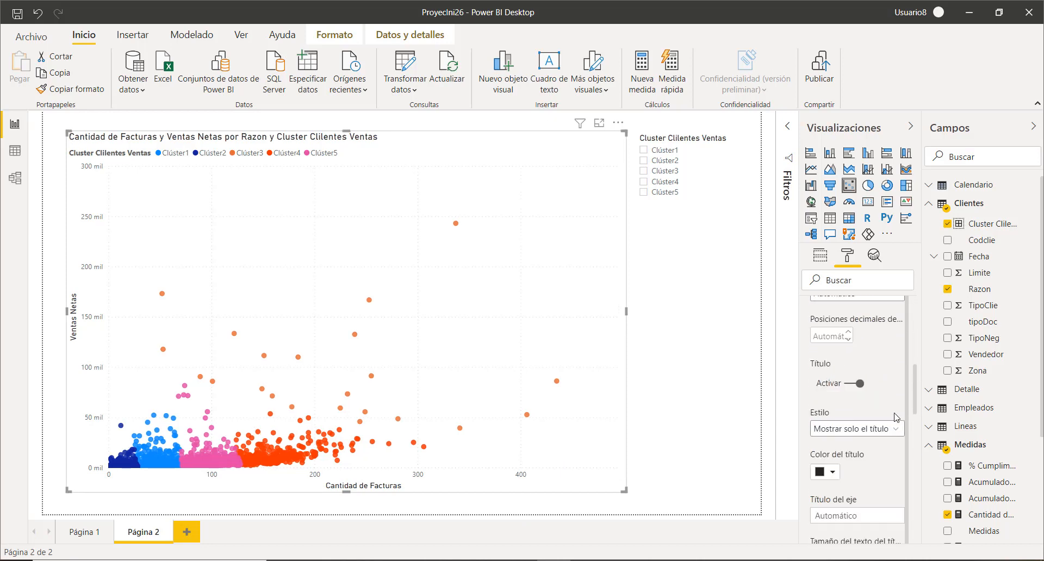
scroll(896, 418, "down", 3)
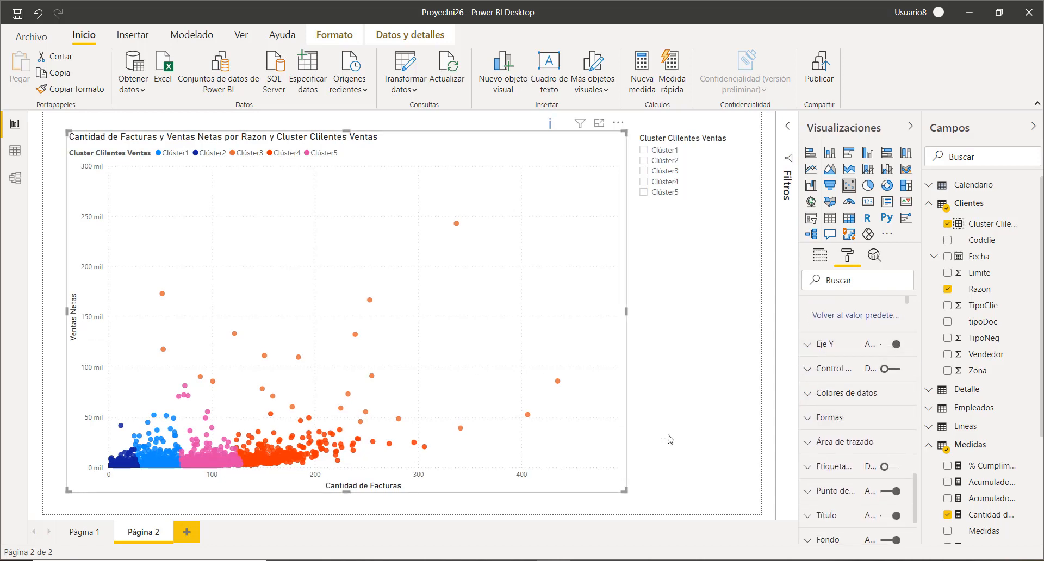
left_click(812, 348)
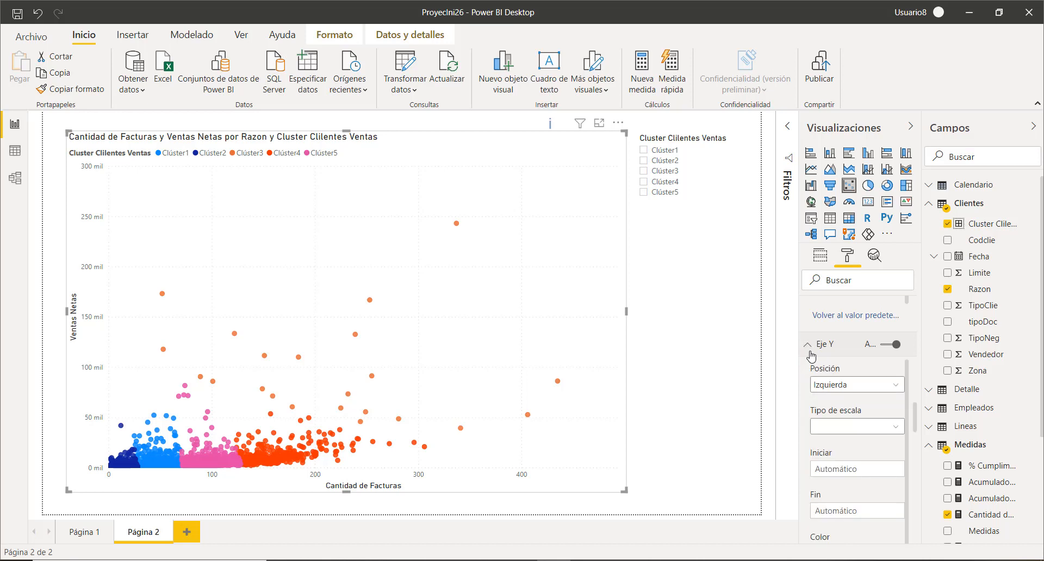
left_click(826, 468)
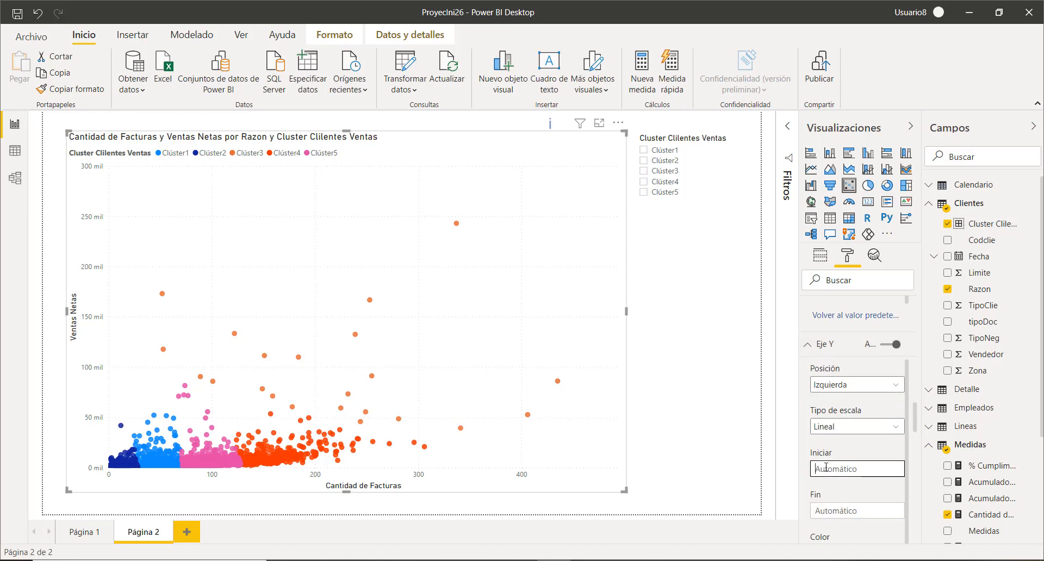
type("0")
left_click(843, 513)
type("300")
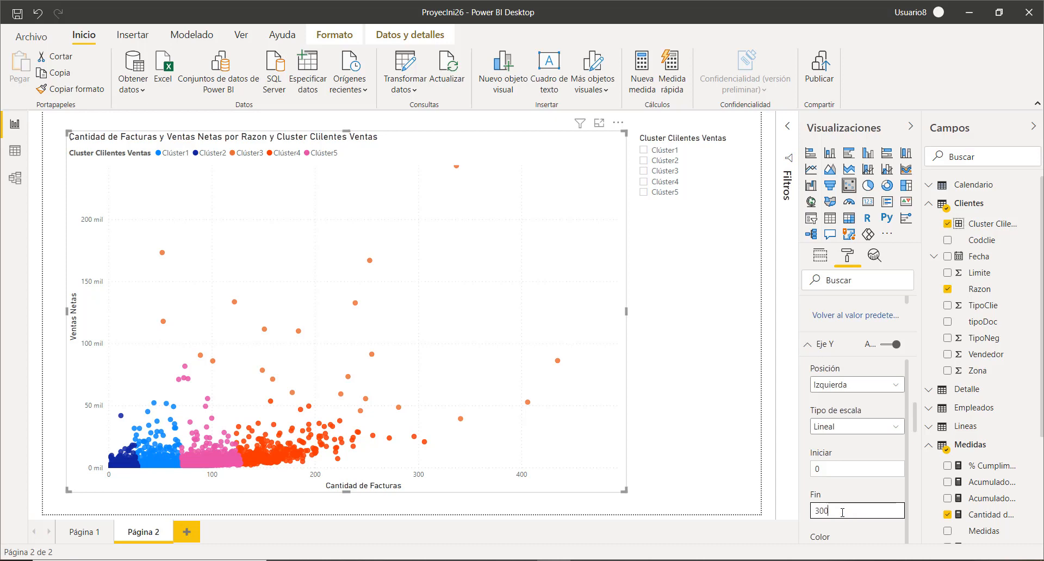
type("000")
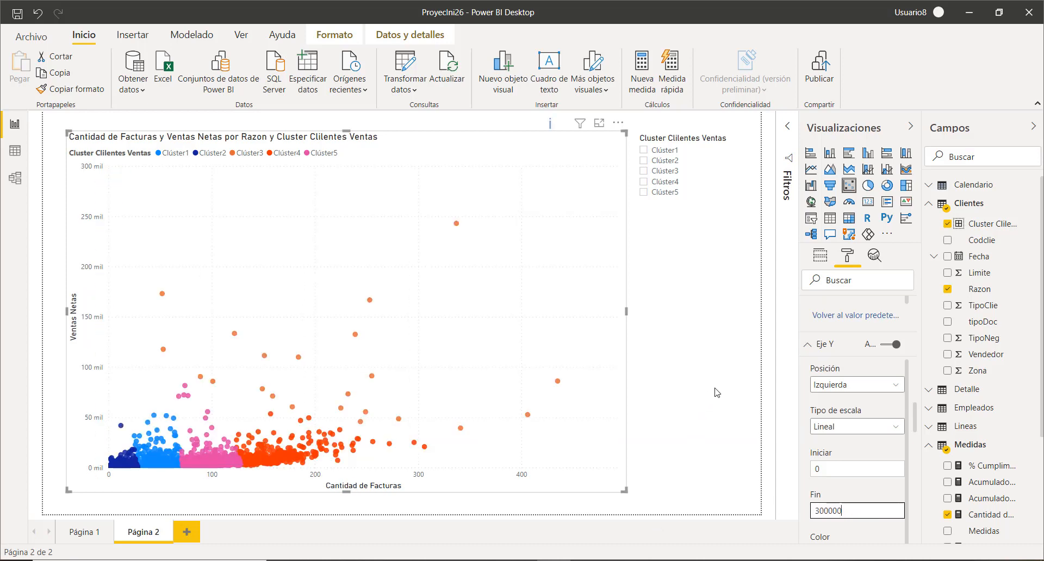
Step: Check each cluster in the scatter chart with the slicer, one at a time from Clúster5 up to Clúster1
left_click(680, 276)
left_click(645, 197)
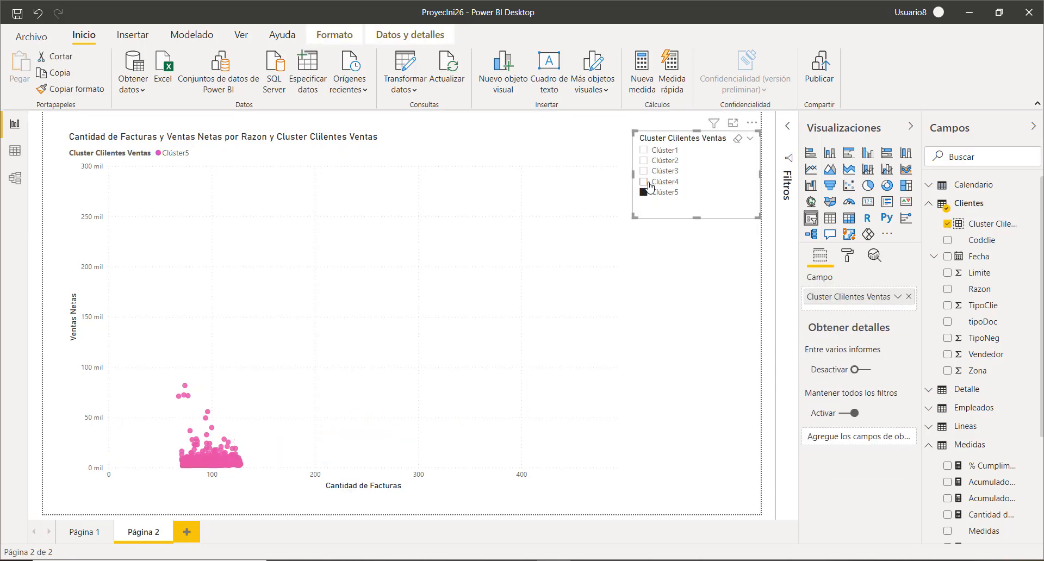
left_click(650, 185)
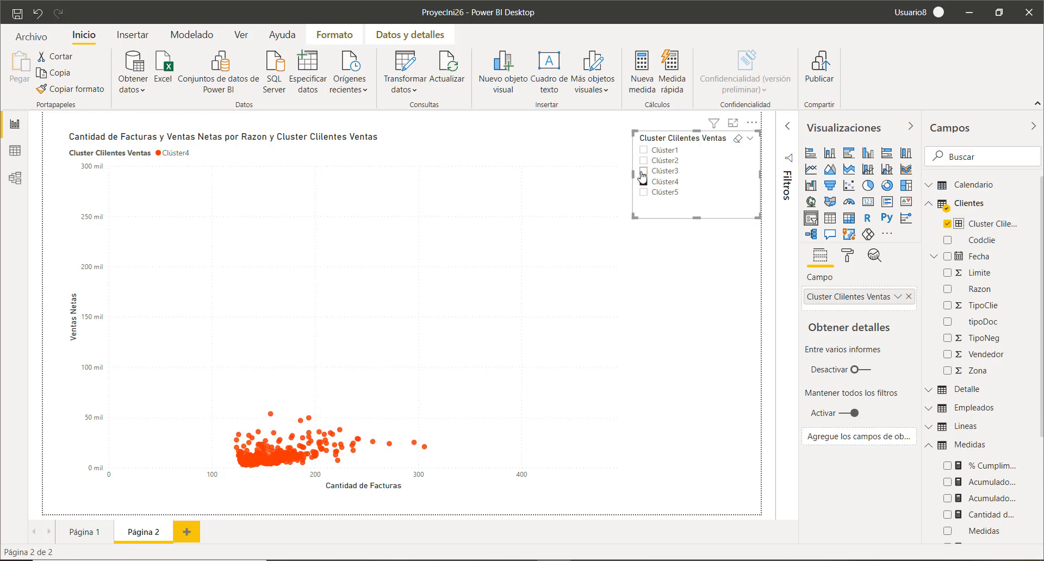
left_click(643, 172)
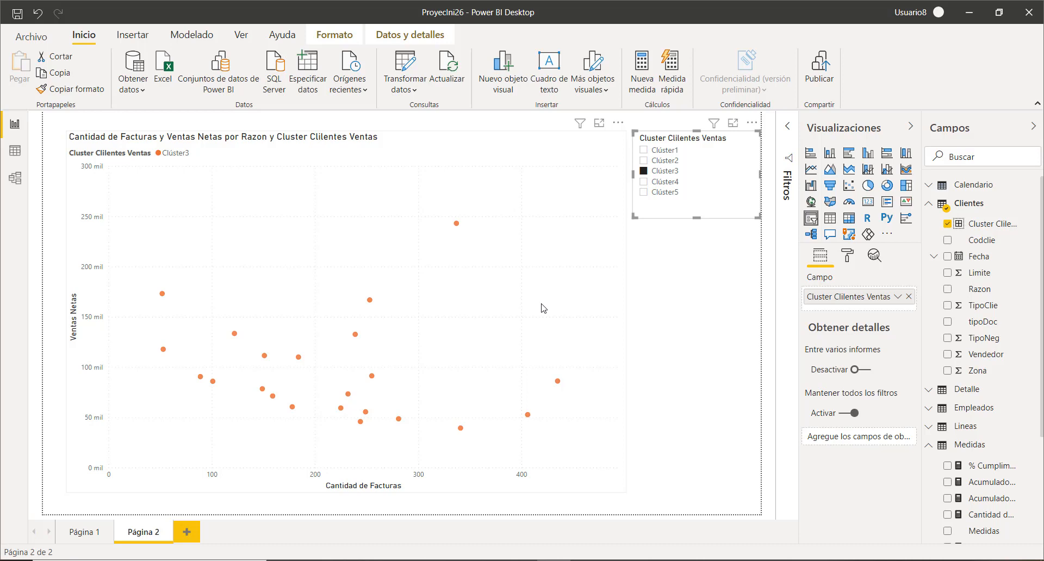
left_click(645, 162)
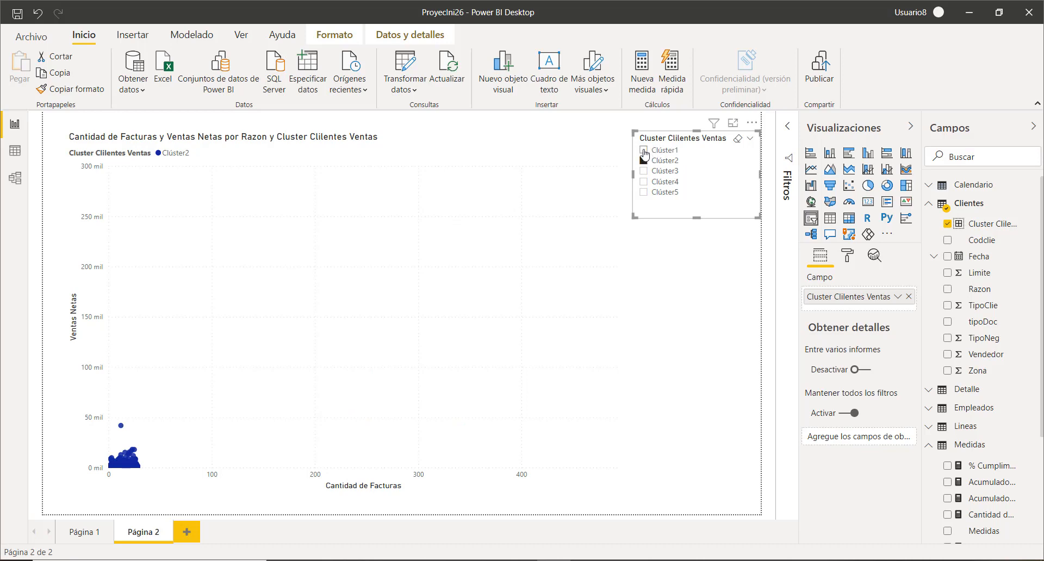
left_click(644, 151)
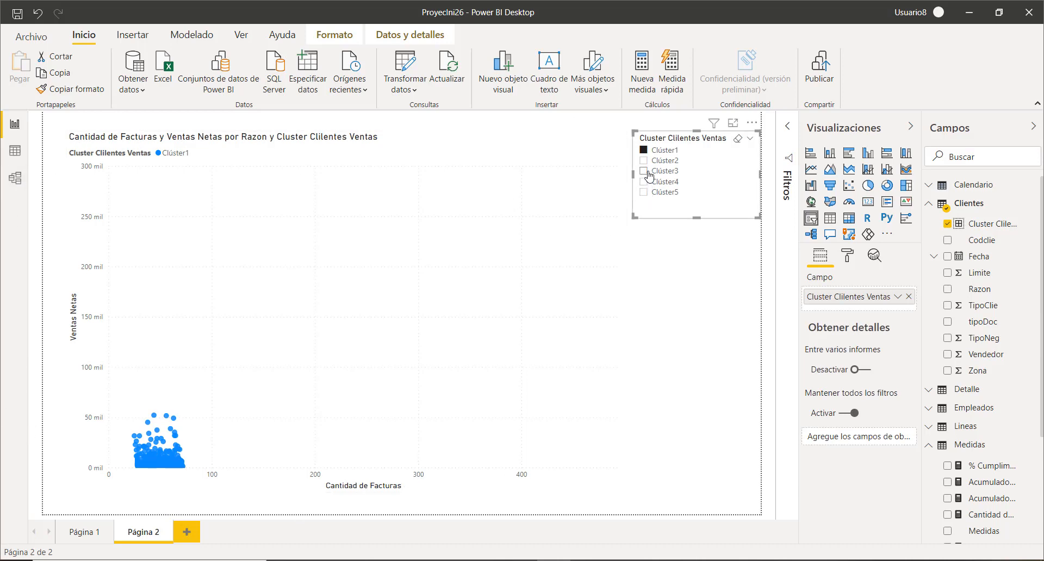
Step: Filter the scatter chart by Clúster5, Clúster4 and Clúster3 in turn and read the details of Clúster3's point with the highest Ventas Netas
left_click(643, 193)
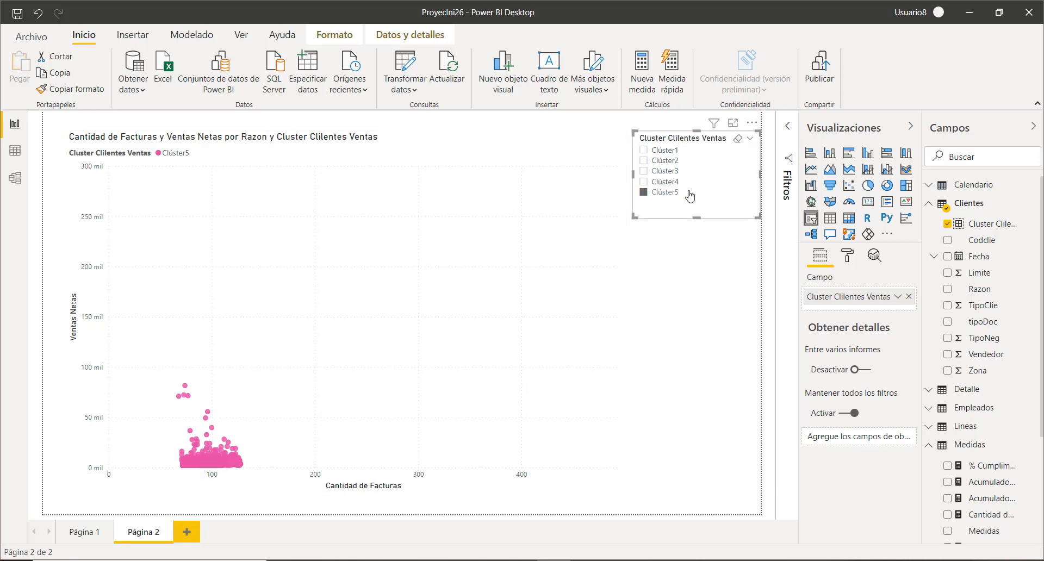
left_click(644, 183)
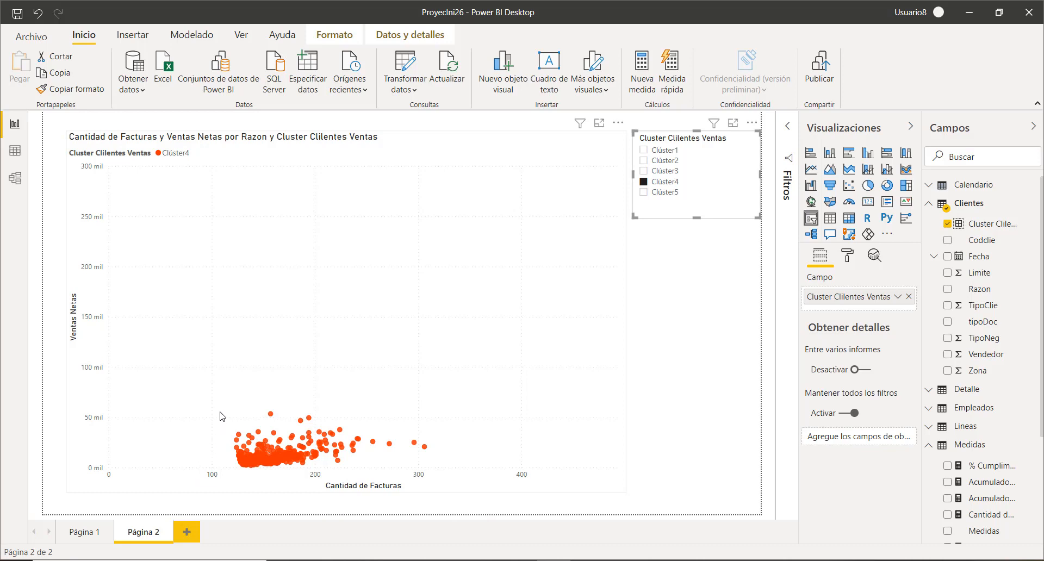
left_click(645, 172)
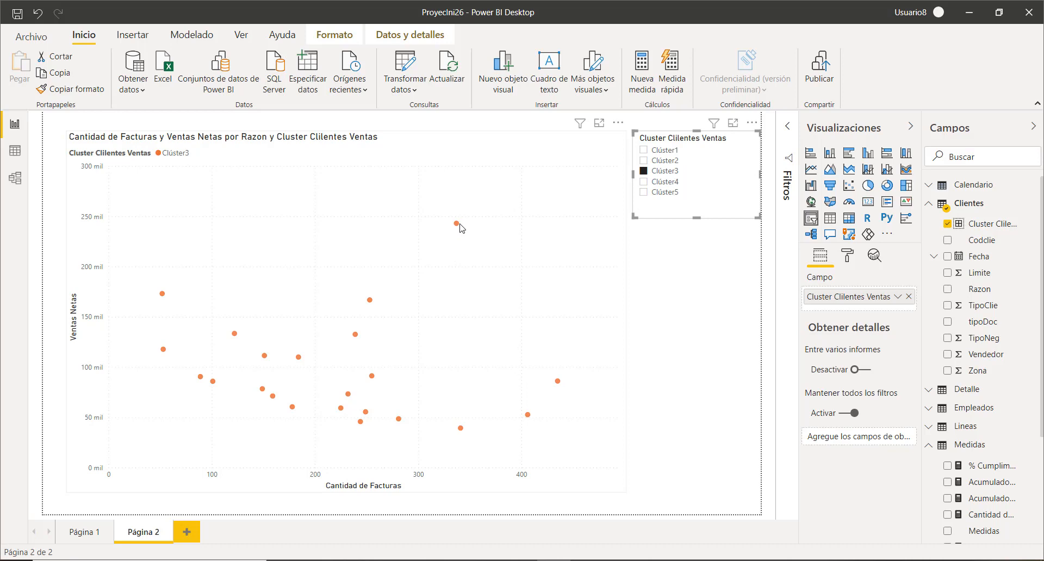
mouse_move(457, 226)
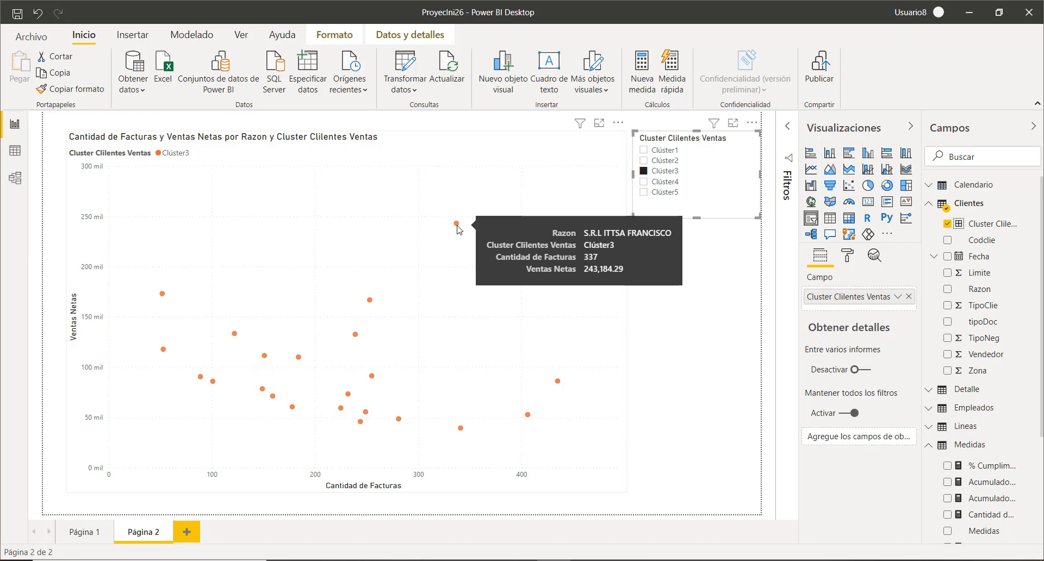
left_click(711, 291)
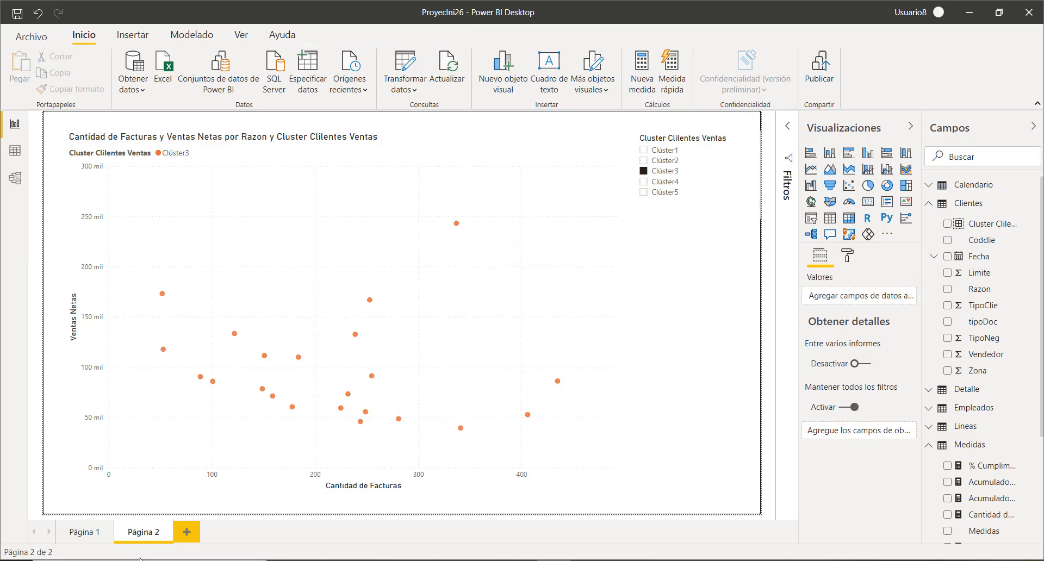
Step: Add a new report page with an empty scatter chart and enlarge it to about two thirds of the page width
left_click(188, 533)
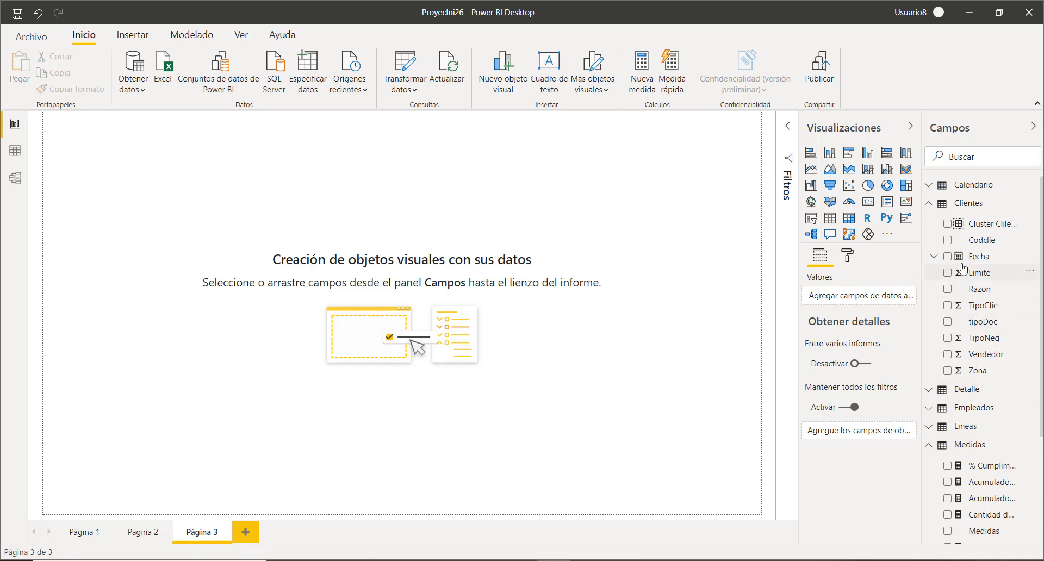
left_click(849, 186)
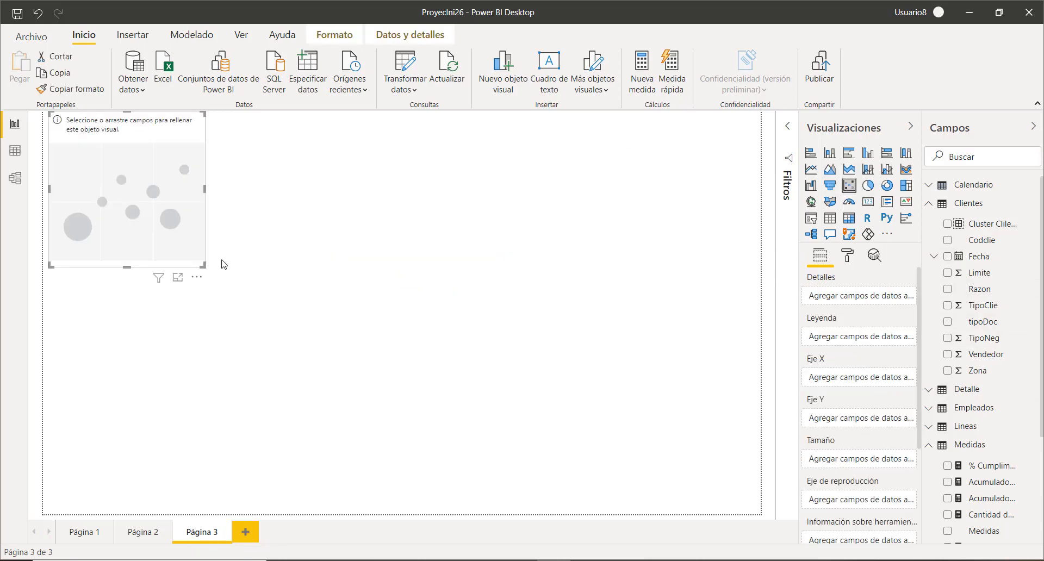
left_click_drag(204, 265, 562, 497)
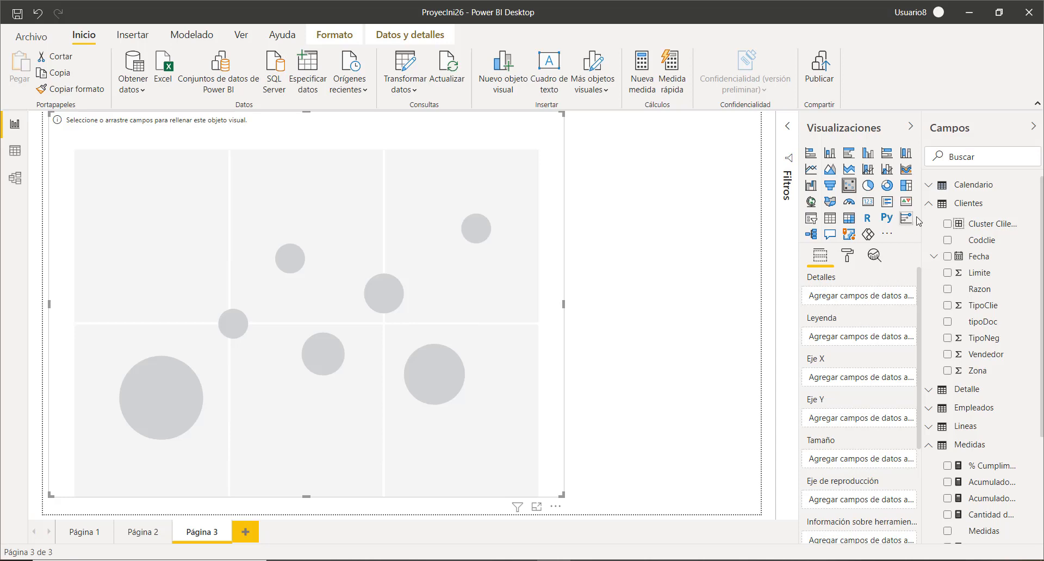
Step: Use the Nombre field of the Empleados table as the details of the new scatter chart
left_click(930, 204)
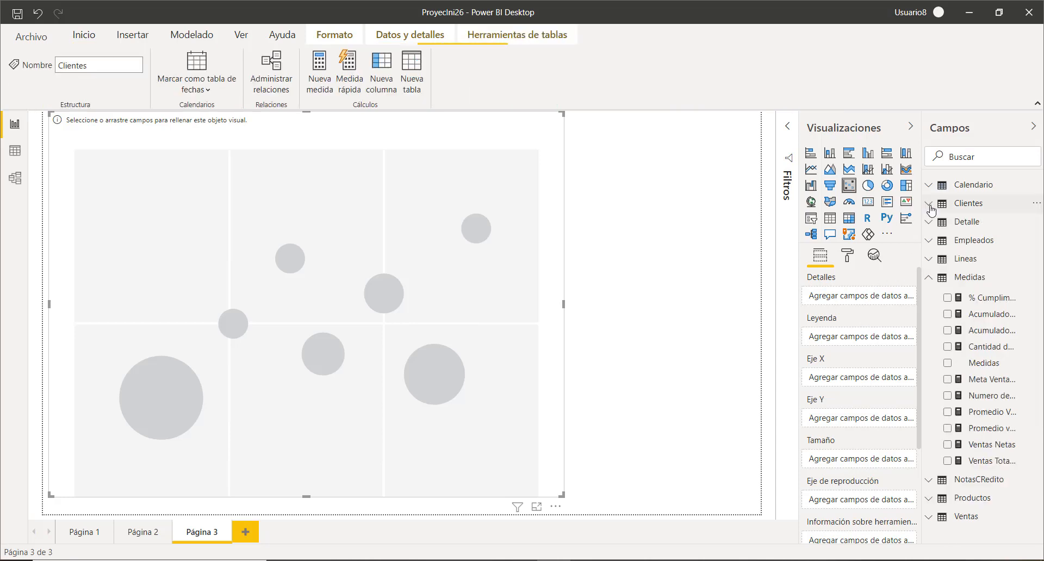
left_click(928, 242)
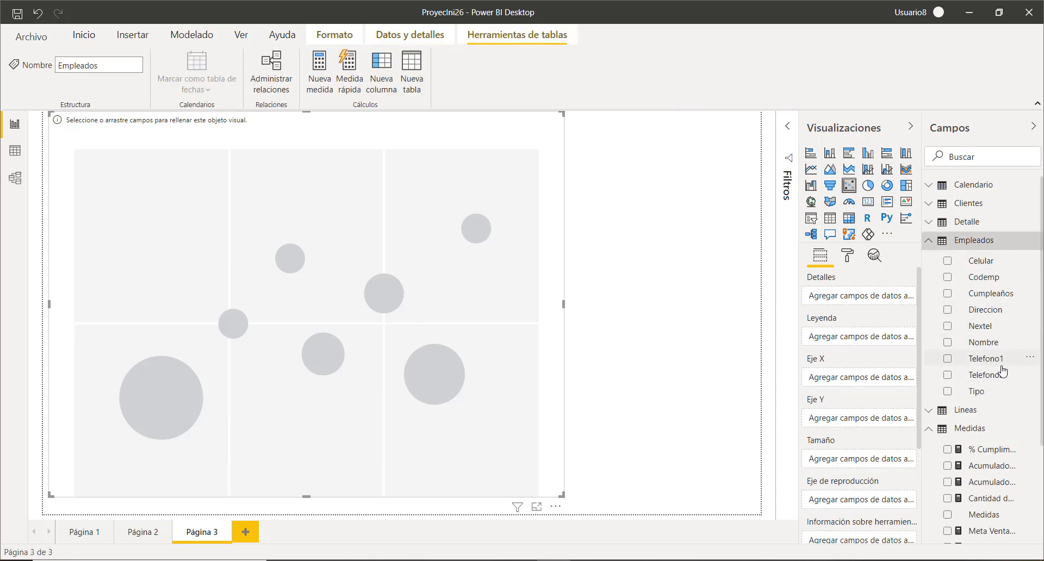
left_click_drag(974, 345, 843, 298)
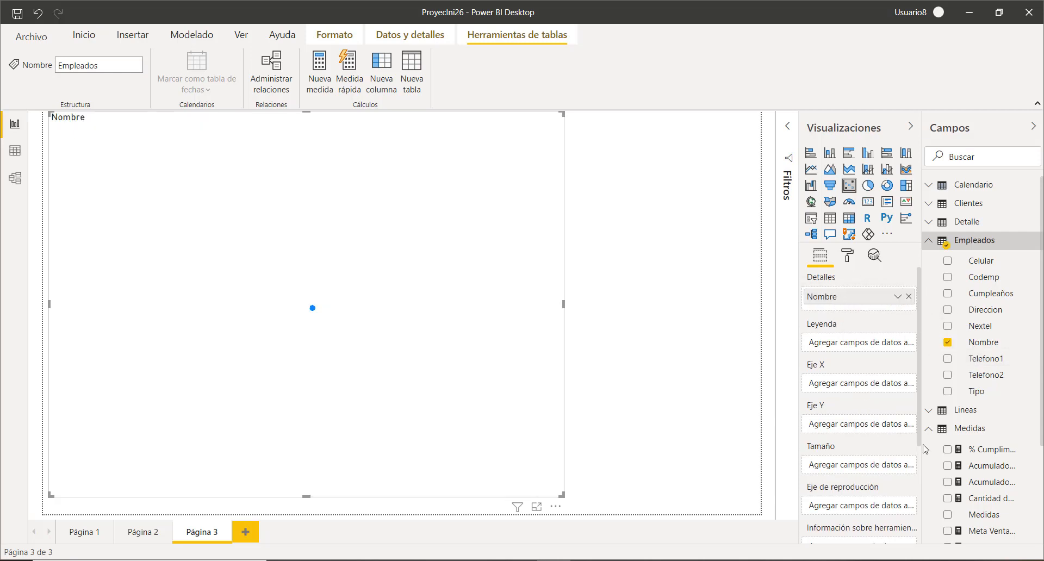
Step: Plot Ventas Netas on the Y axis and Cantidad de Facturas on the X axis of the employee scatter chart
scroll(977, 458, "down", 4)
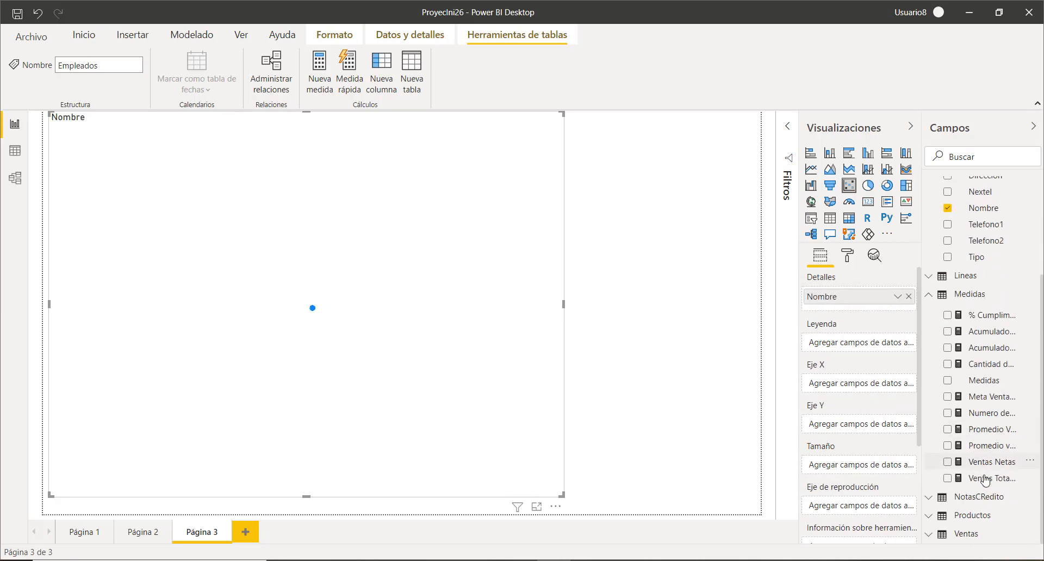
left_click(948, 463)
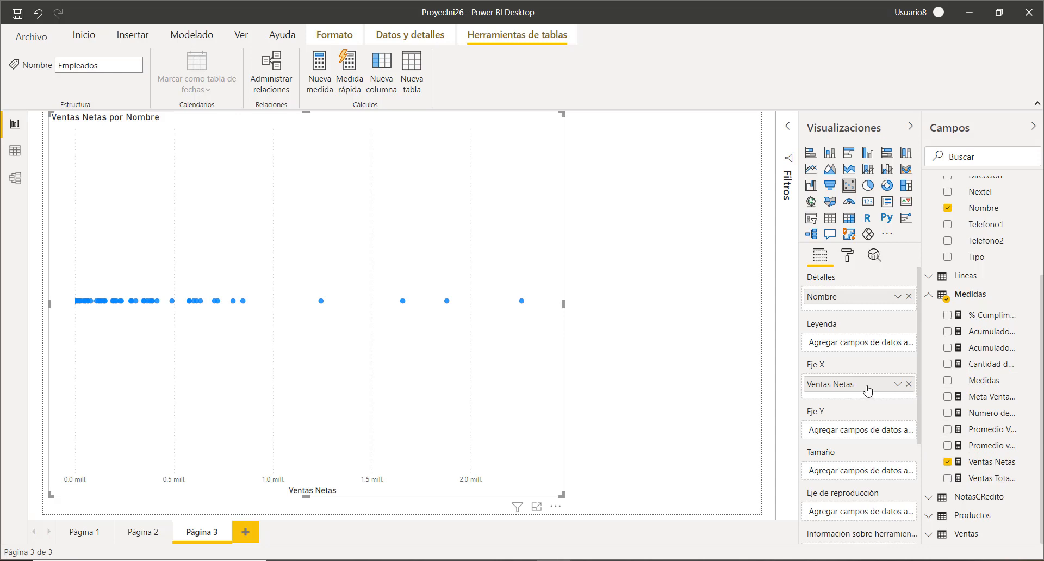
left_click_drag(866, 387, 868, 436)
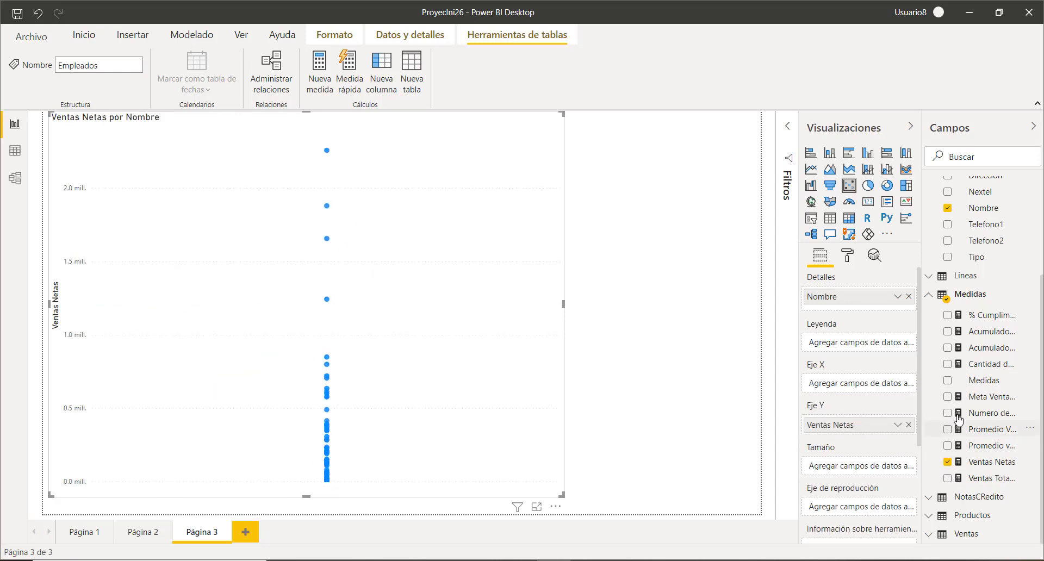
left_click_drag(964, 365, 847, 386)
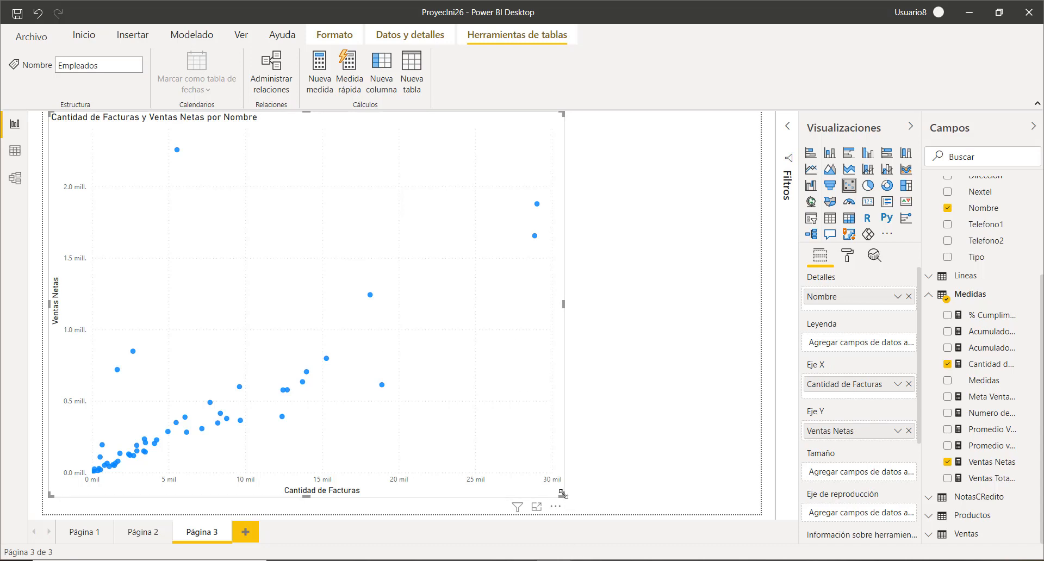
Step: Shrink the scatter chart slightly and move it down, and create automatic clusters for it named Cluster Vendedor Ventas
left_click_drag(562, 494, 546, 478)
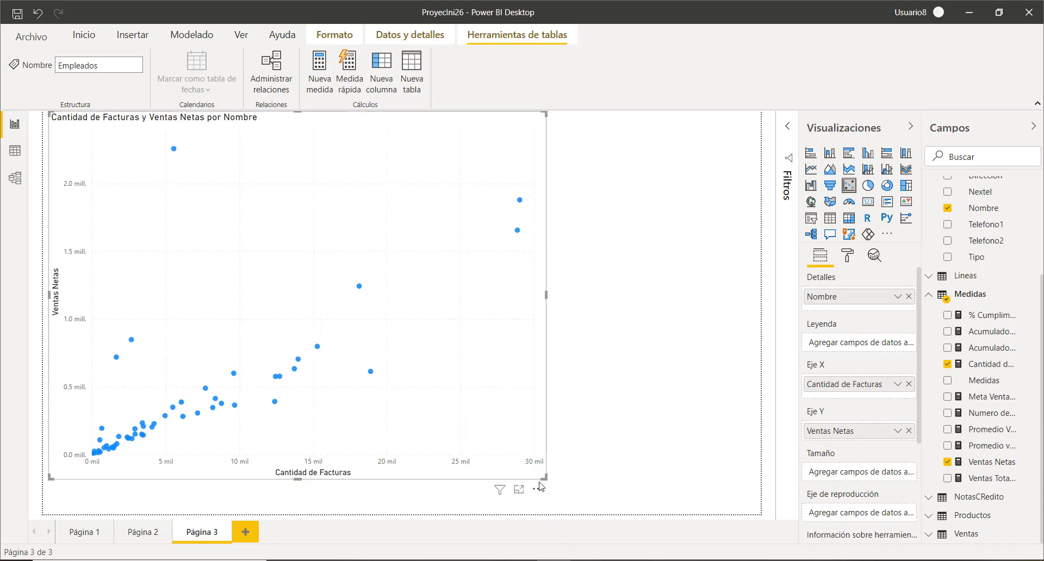
left_click_drag(539, 492, 542, 513)
left_click(542, 126)
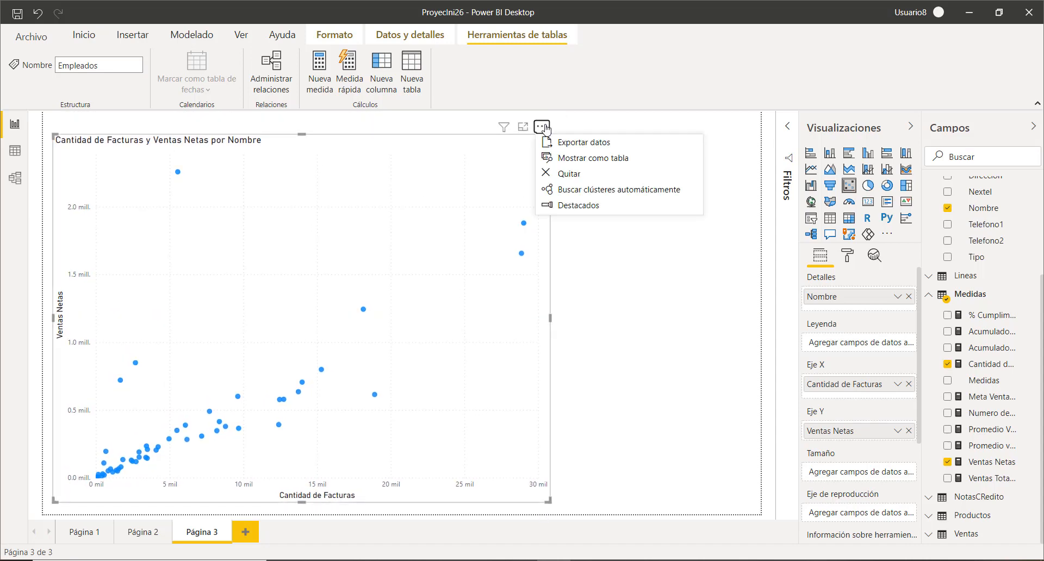
left_click(591, 189)
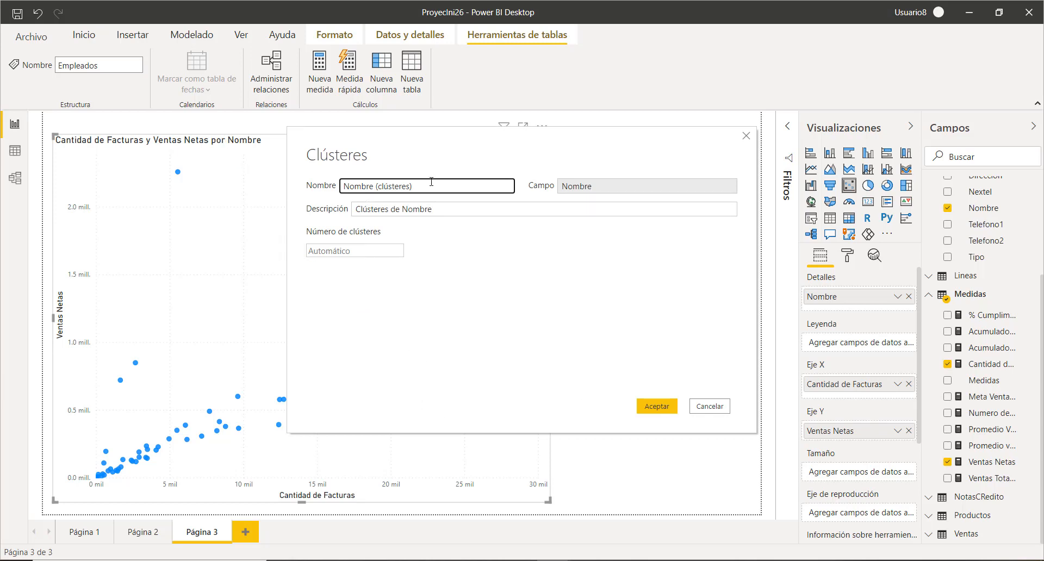
left_click_drag(431, 183, 302, 166)
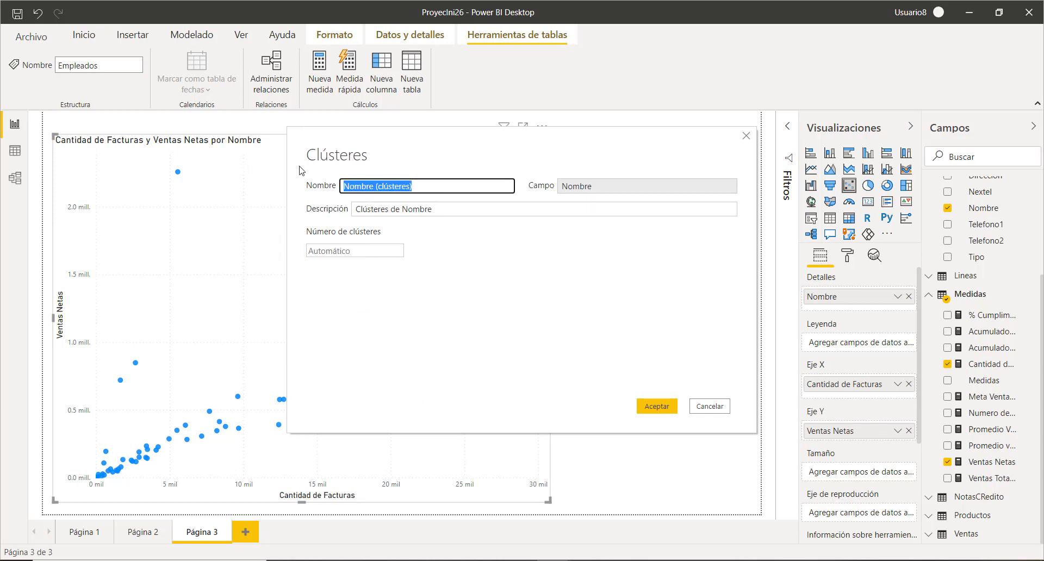
type("Cluster Vendedor Ventas")
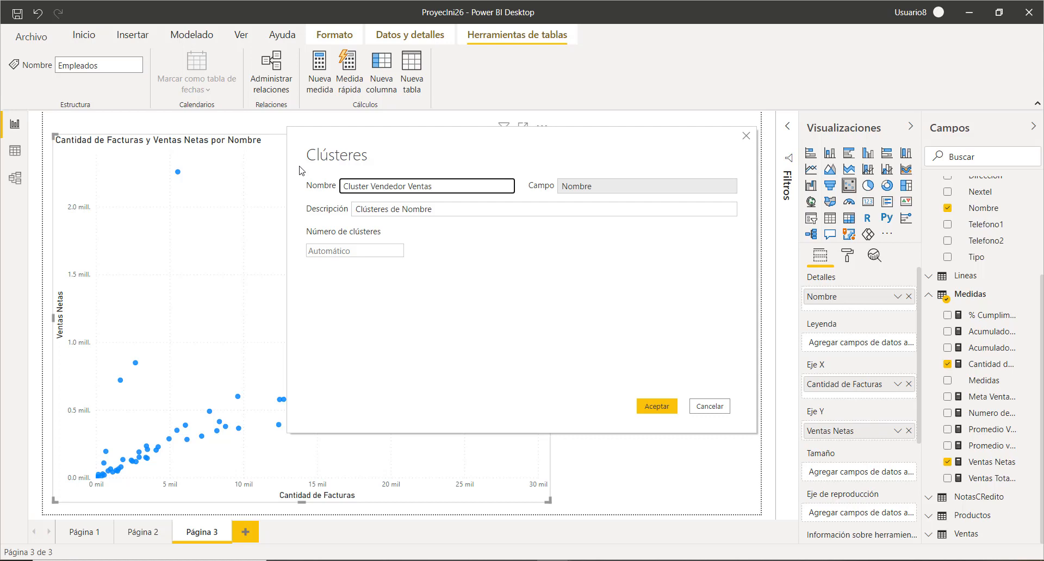
left_click(665, 411)
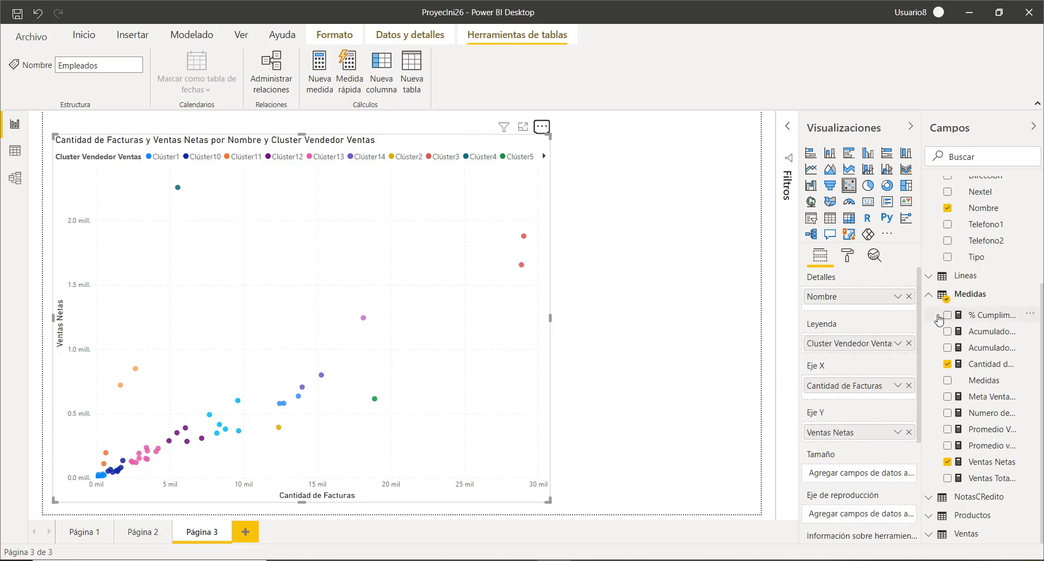
Step: Set the number of clusters in the Empleados table's Cluster Vendedor Ventas field to 5 and apply it
scroll(1006, 352, "up", 1)
scroll(1006, 352, "up", 3)
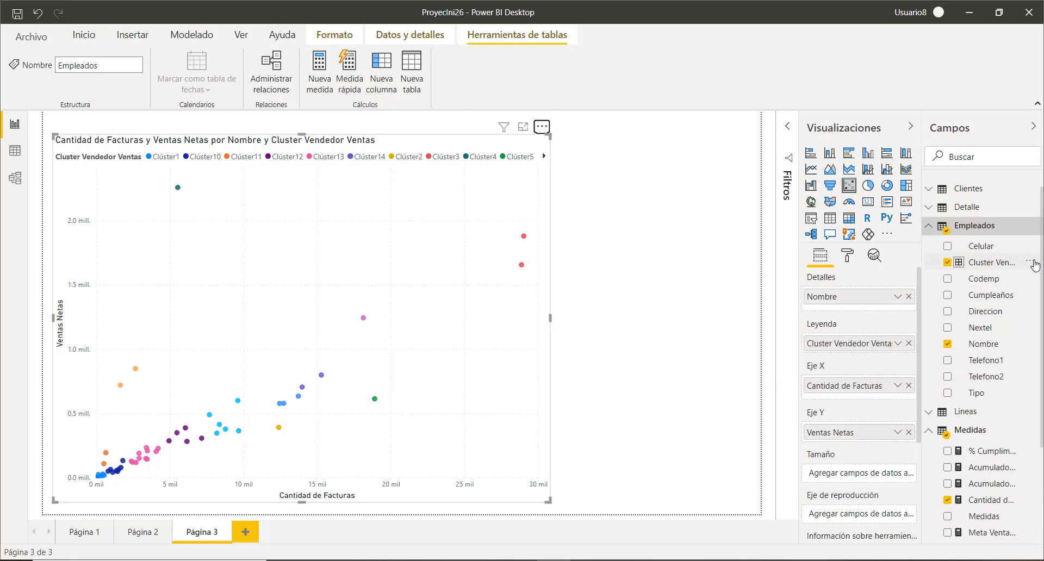
left_click(1031, 262)
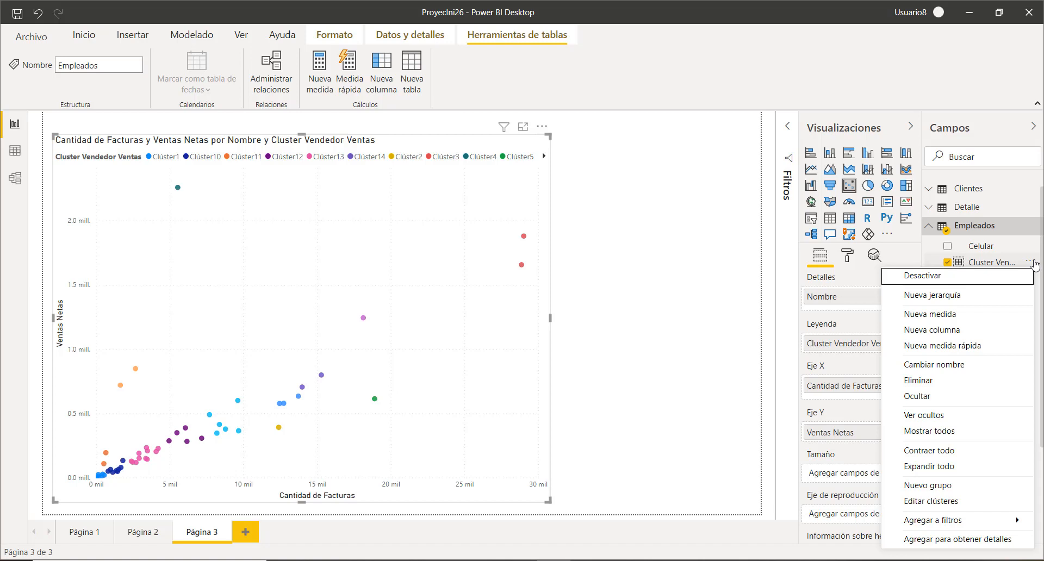
left_click(944, 510)
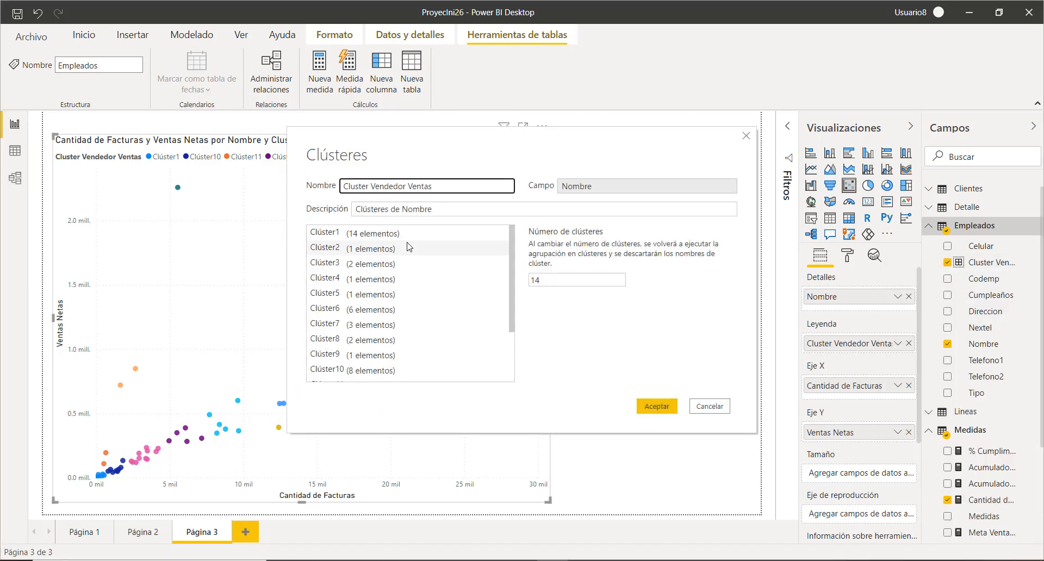
double_click(535, 280)
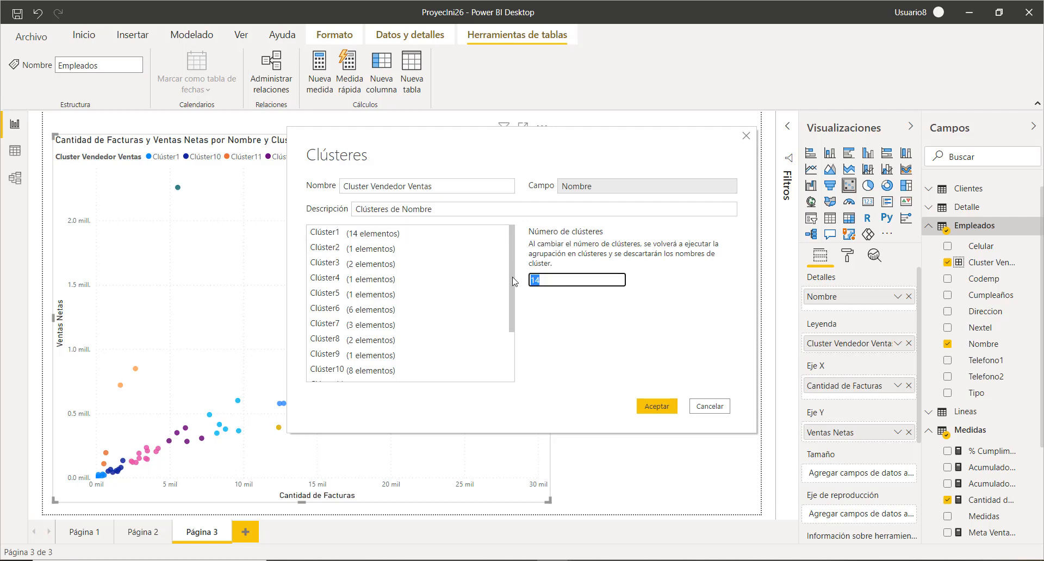
left_click(672, 413)
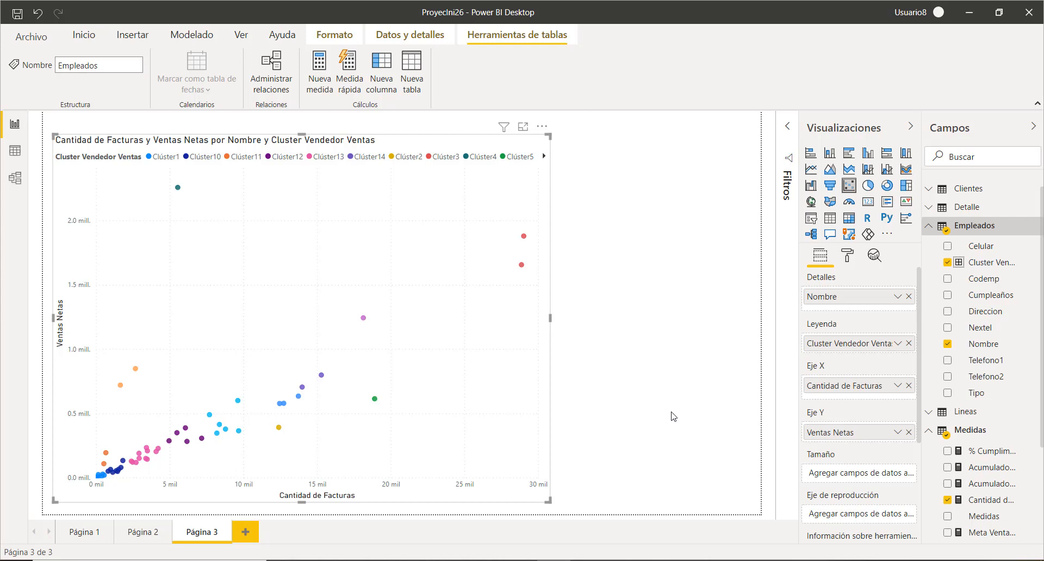
key("ctrl+z")
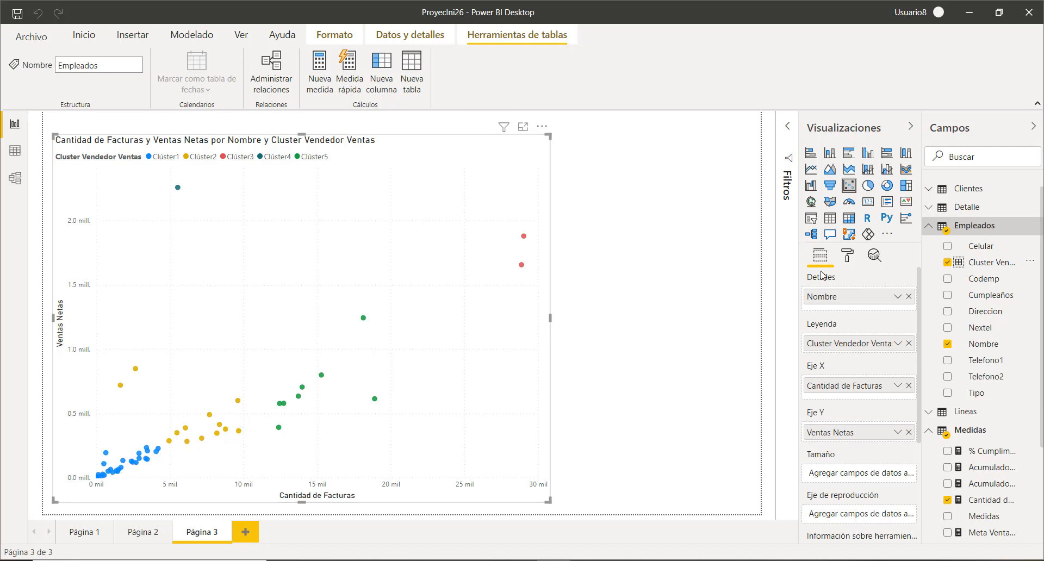
Step: Edit the clusters used as the scatter chart's legend, renaming Clúster1 as Bajos and Clúster2 as Regulares
left_click(542, 126)
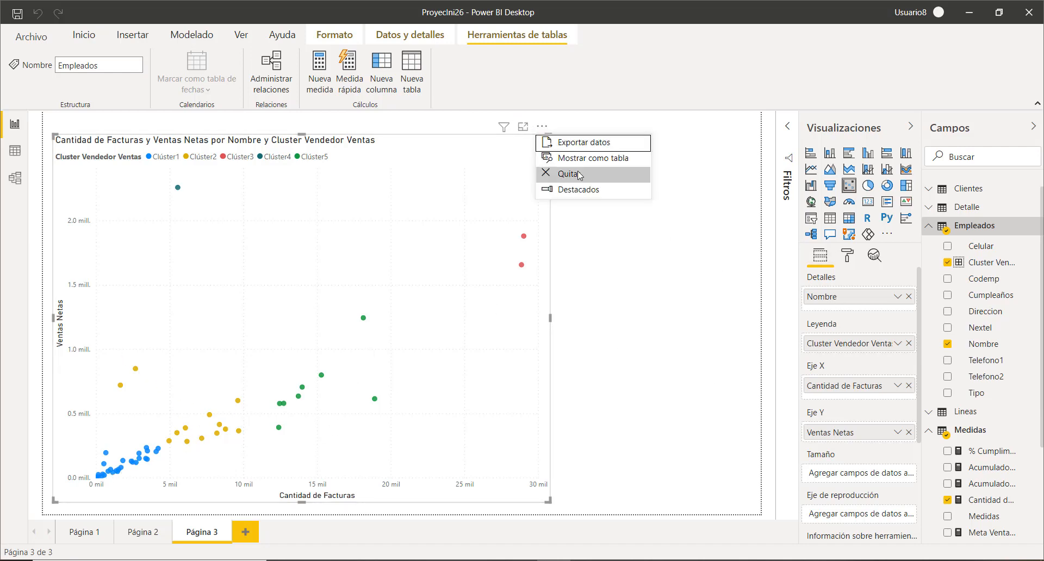
left_click(666, 249)
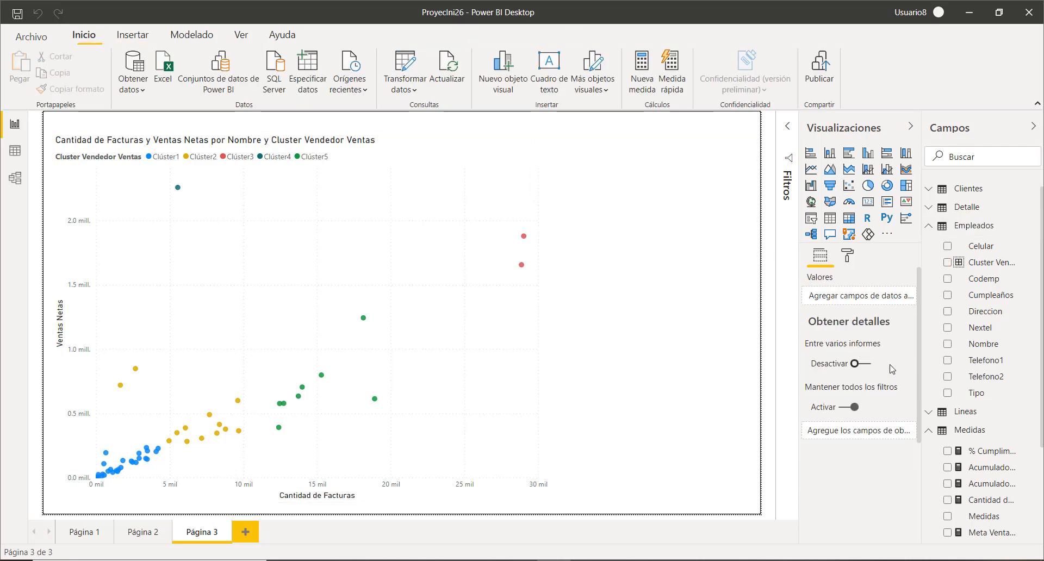
left_click(431, 220)
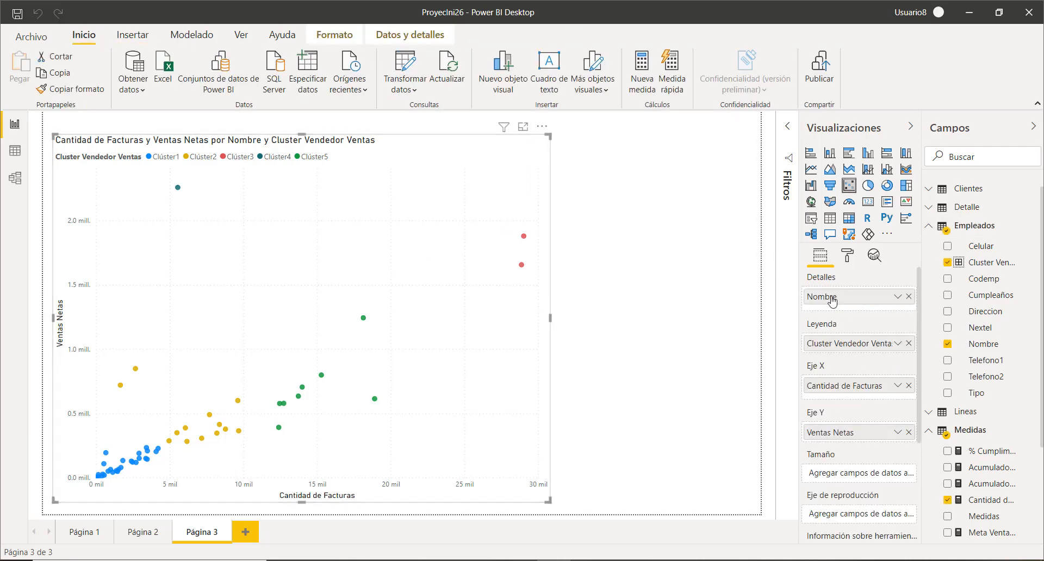
left_click(897, 343)
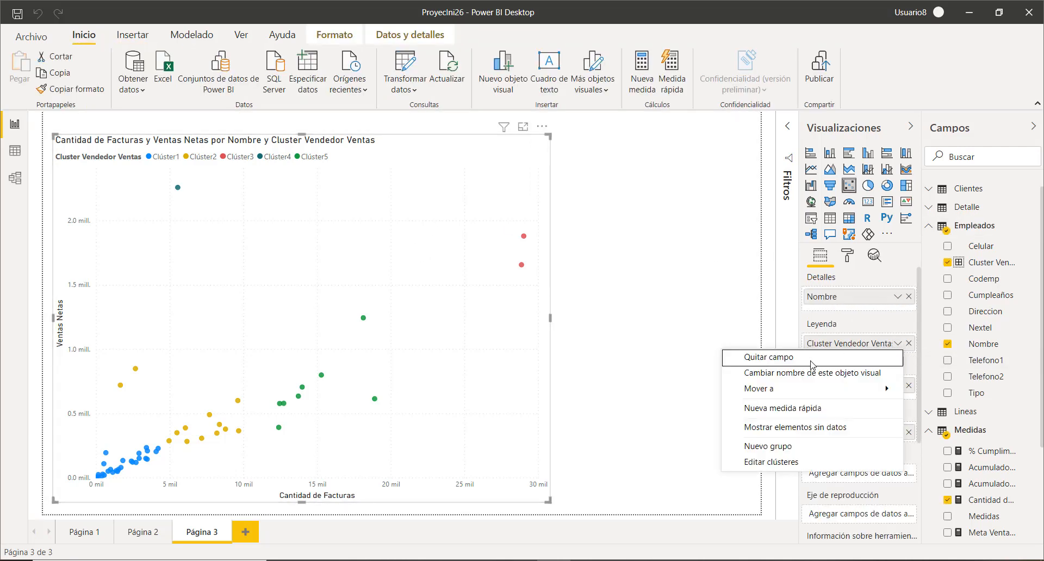
left_click(773, 462)
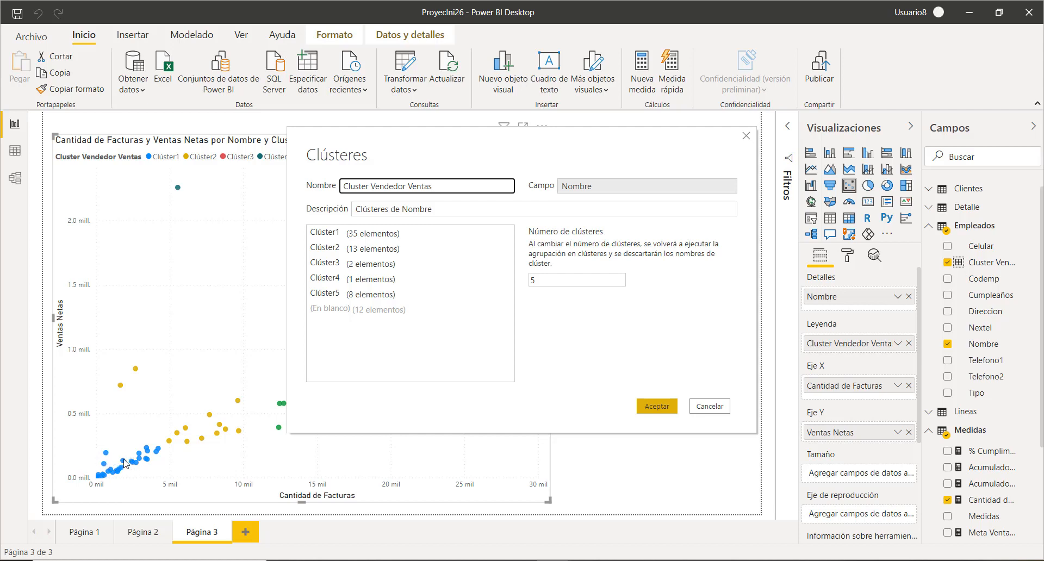
left_click(379, 240)
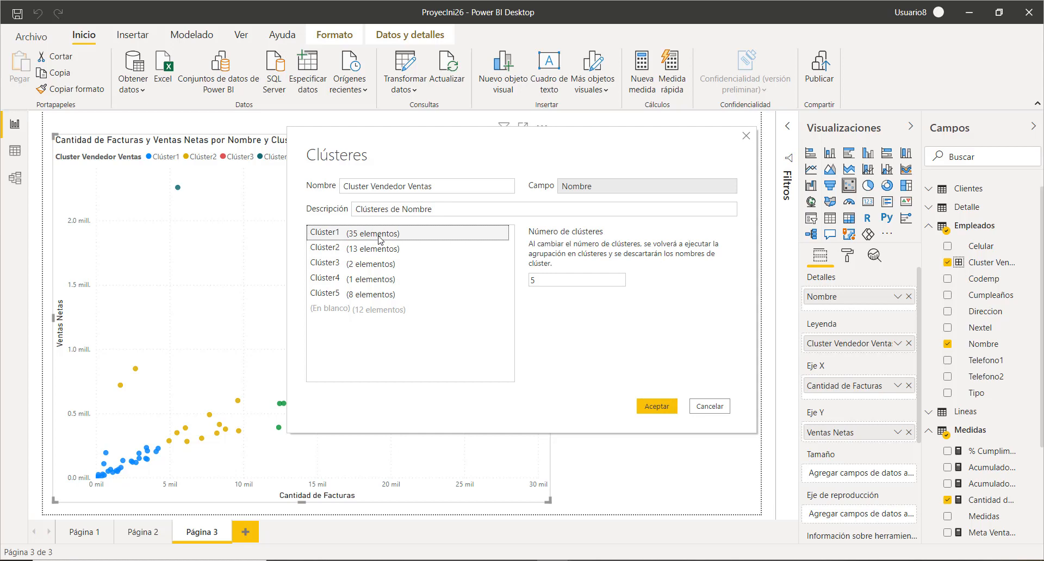
left_click(338, 236)
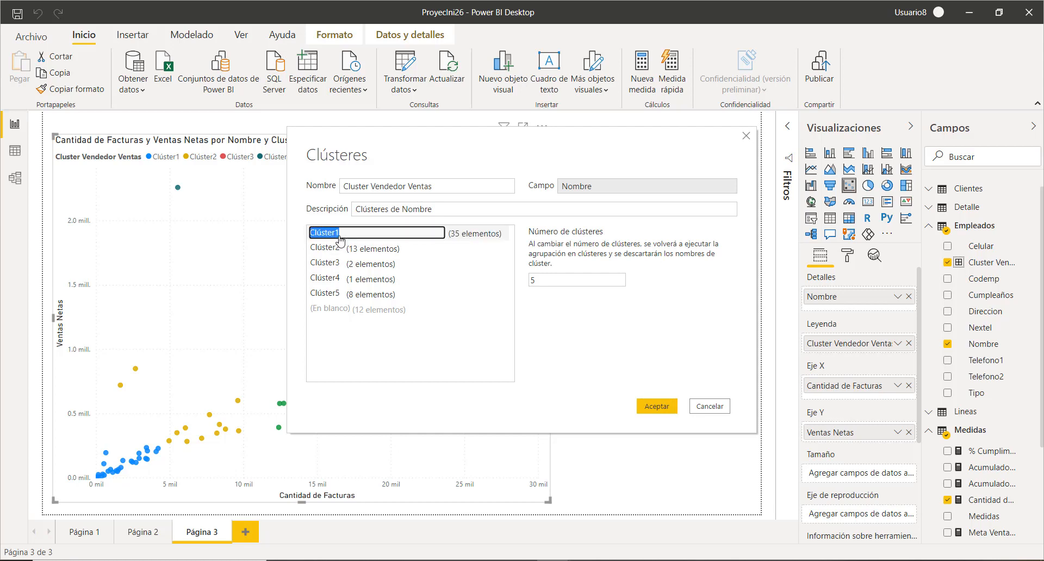
type("Bajos")
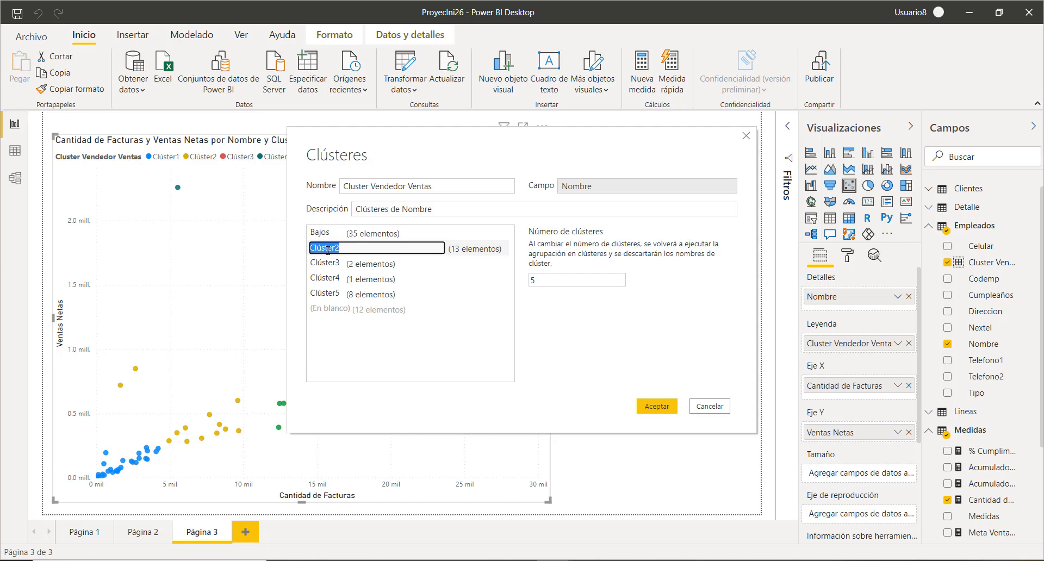
type("Regulares")
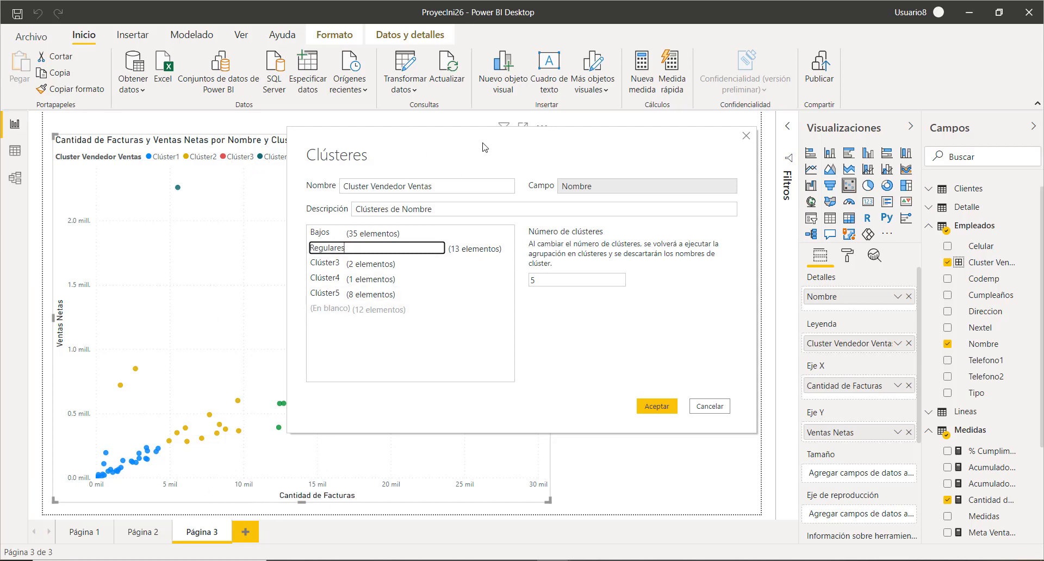
Step: Move the Clústeres dialog off the chart, and rename Clúster3 as Promedio and Clúster4 as Raros
left_click_drag(485, 147, 727, 138)
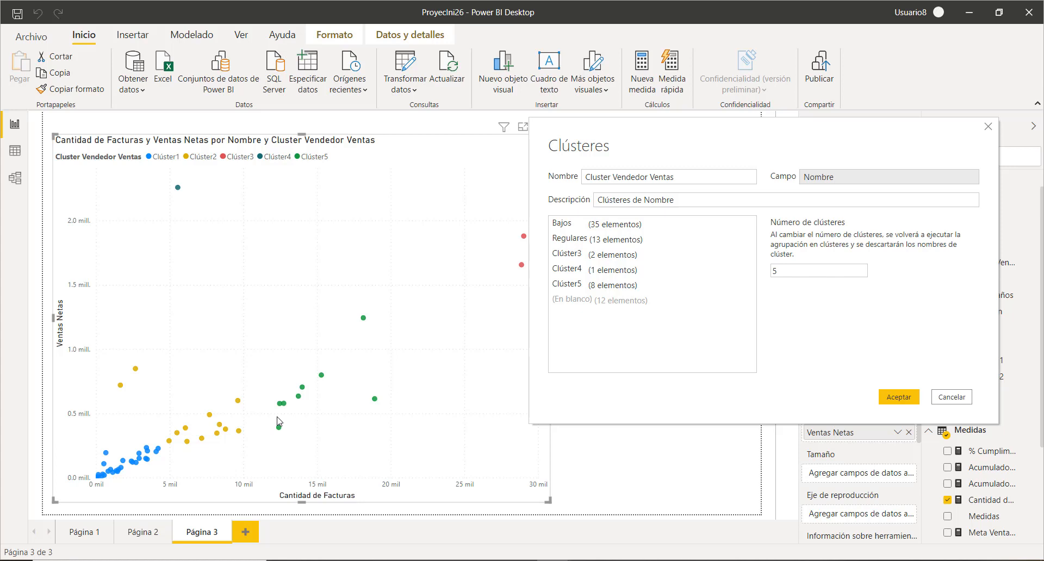
double_click(569, 255)
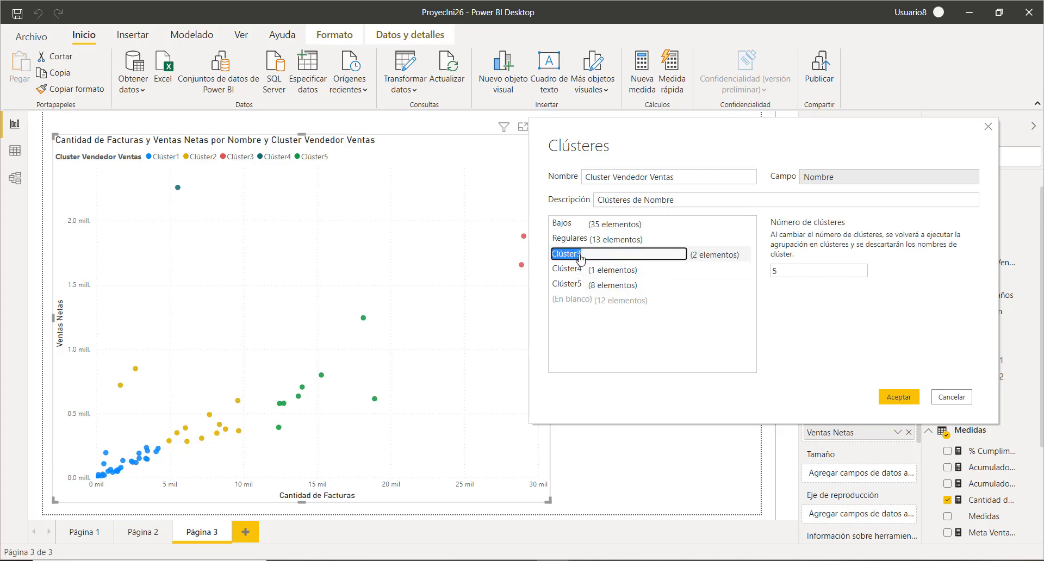
type("Pri")
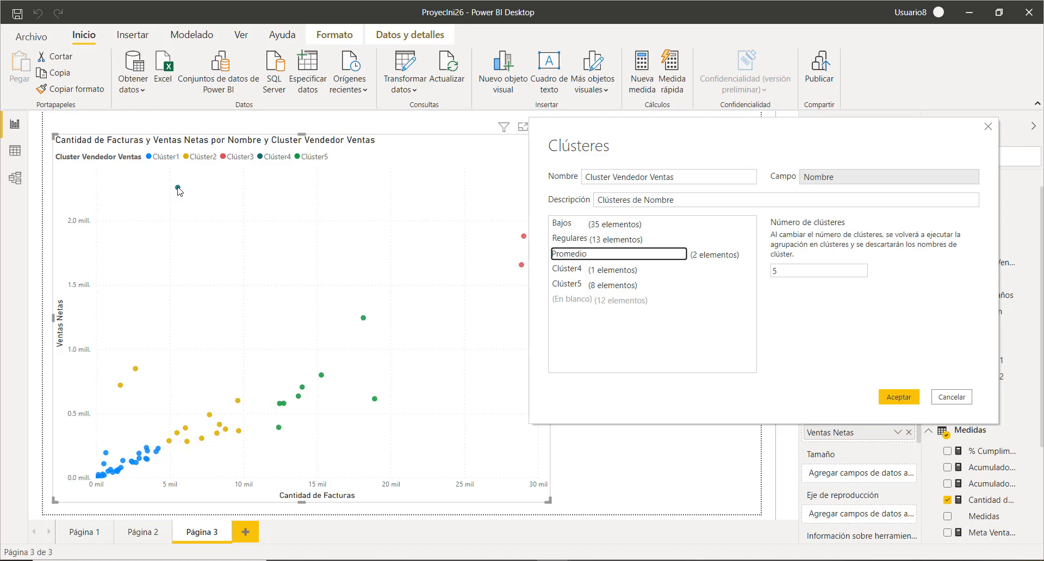
left_click(572, 274)
double_click(571, 272)
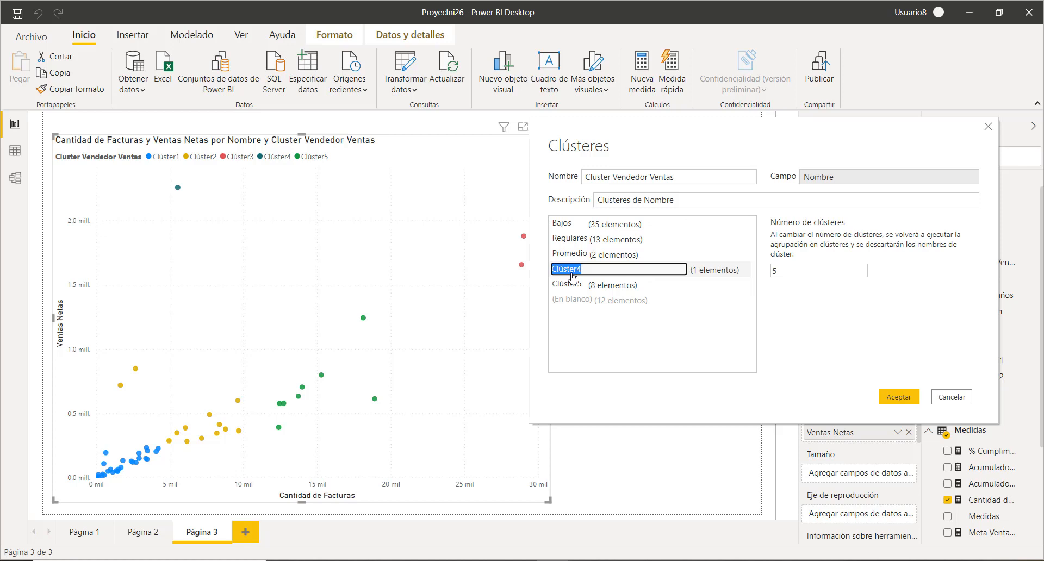
type("Raros")
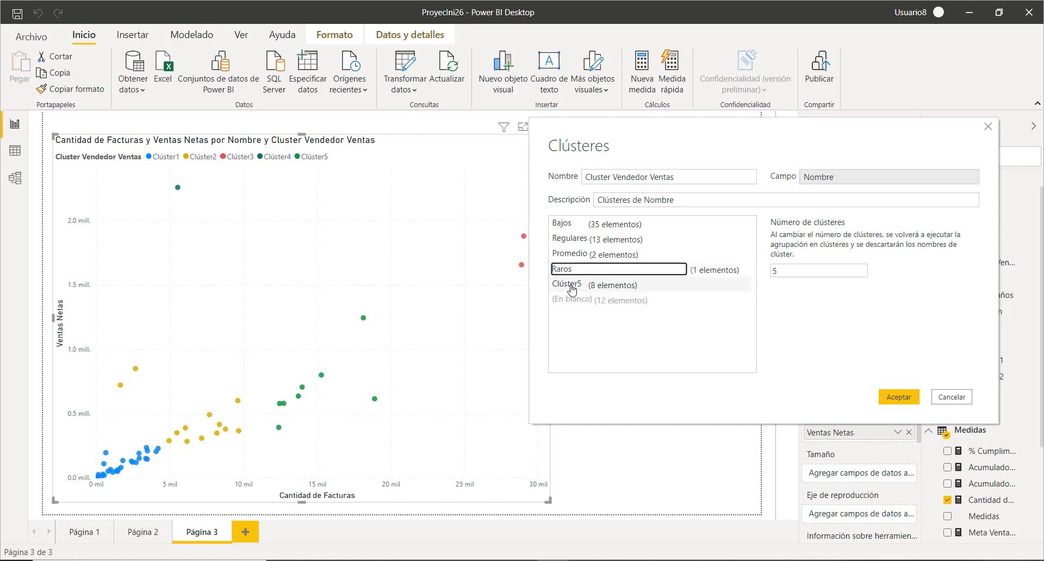
Step: Change the name of the Promedio cluster to Extraordinarios
double_click(572, 288)
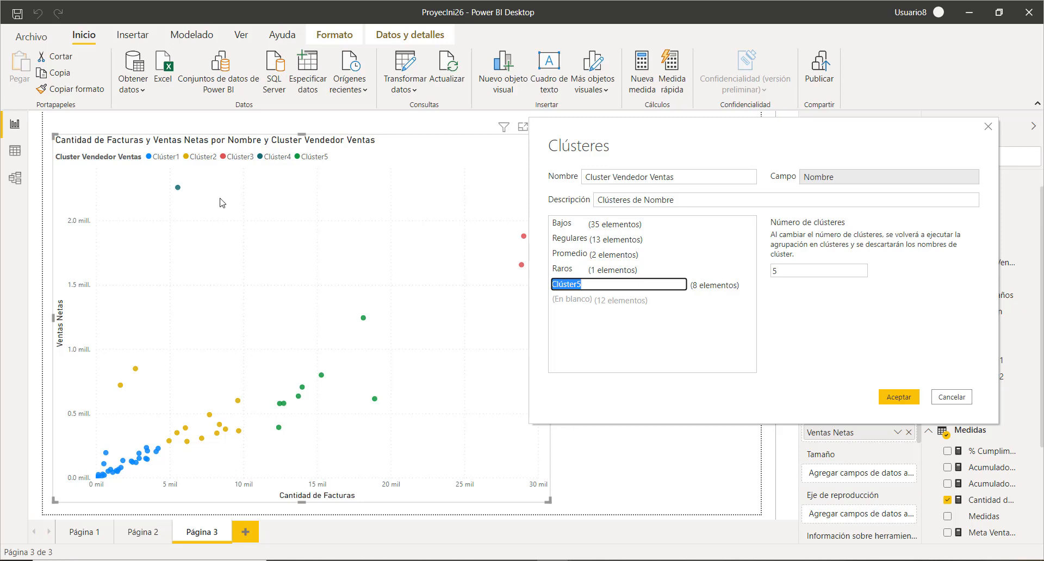
left_click(582, 259)
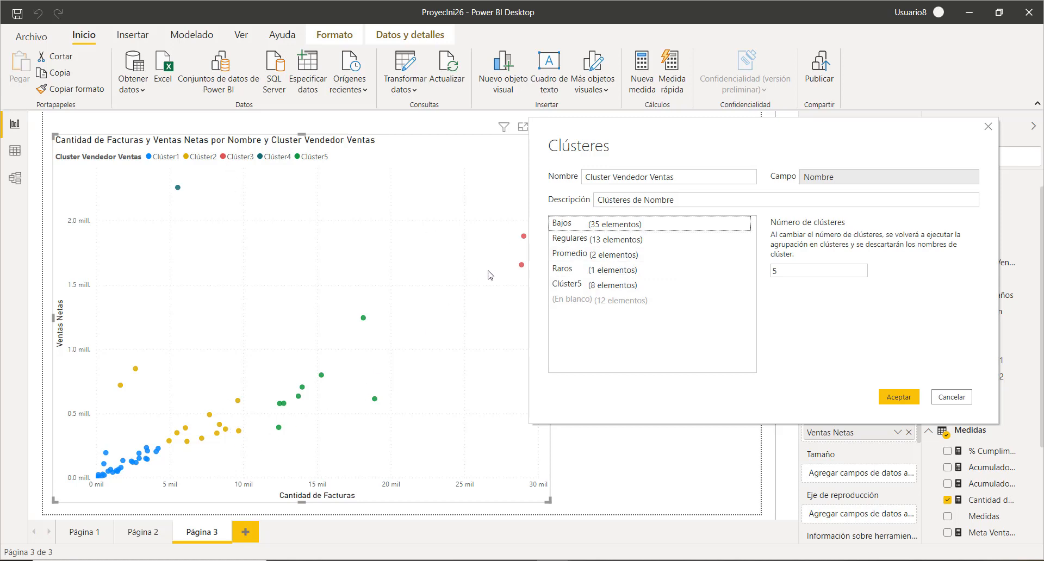
double_click(581, 259)
type("Extraordinarios")
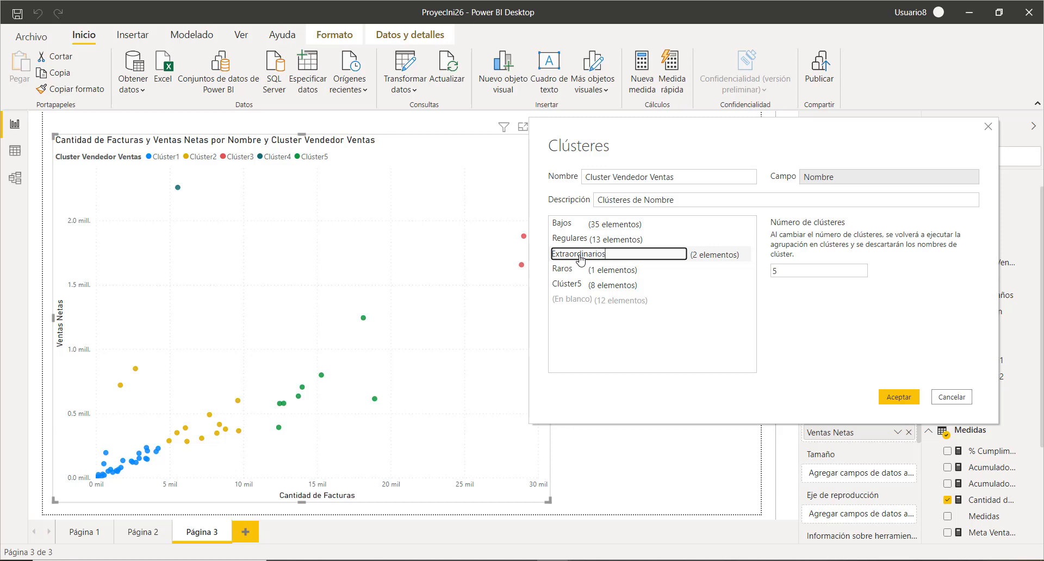
key("Return")
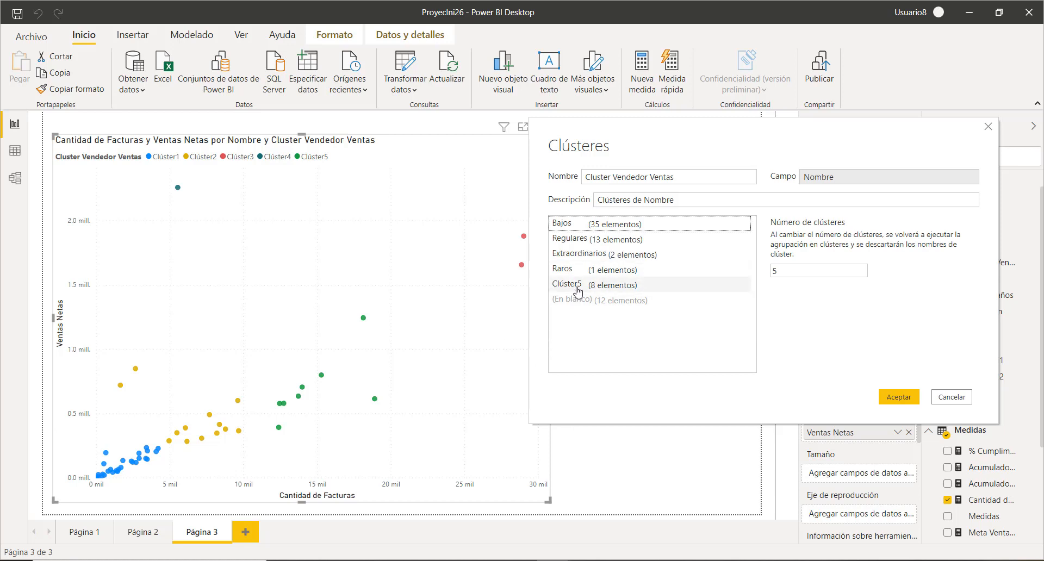
Step: Rename Clúster5 as Buenos and apply the new cluster names to the chart
double_click(578, 285)
type("Buenos")
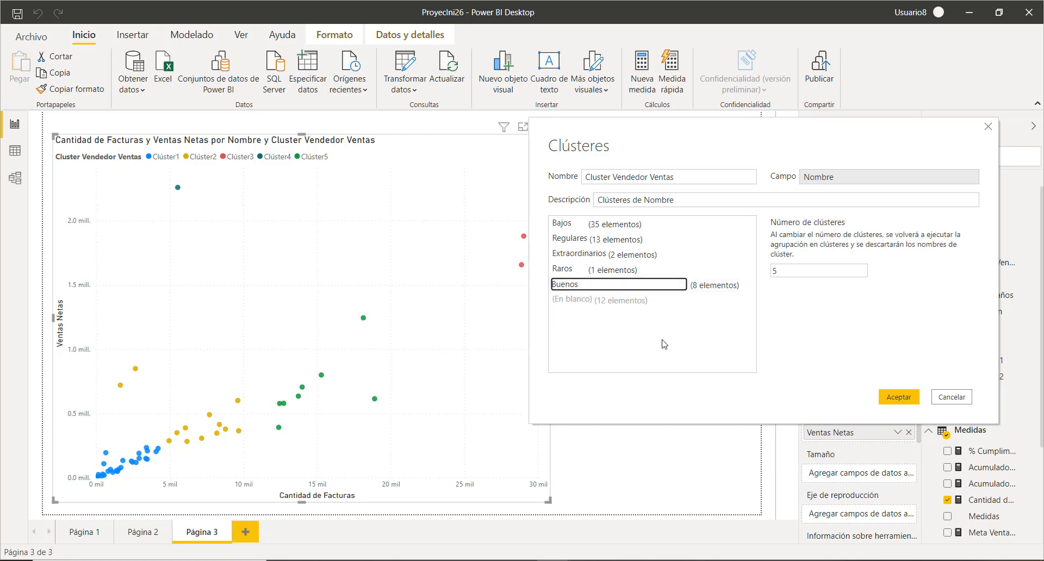
key("Return")
left_click(631, 303)
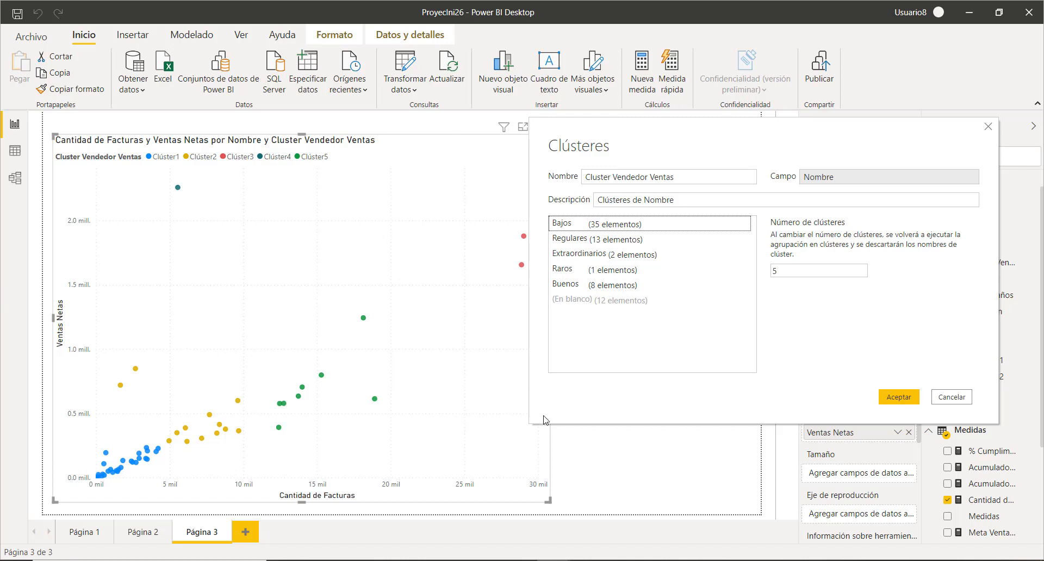
left_click(907, 400)
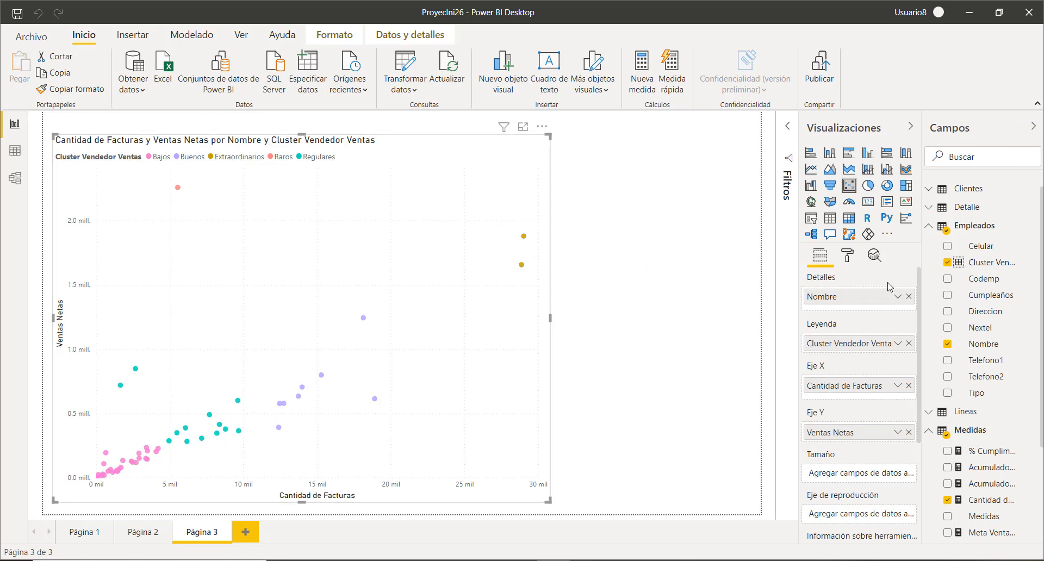
Step: Turn on the category labels in the formatting of the employee scatter chart
left_click(851, 258)
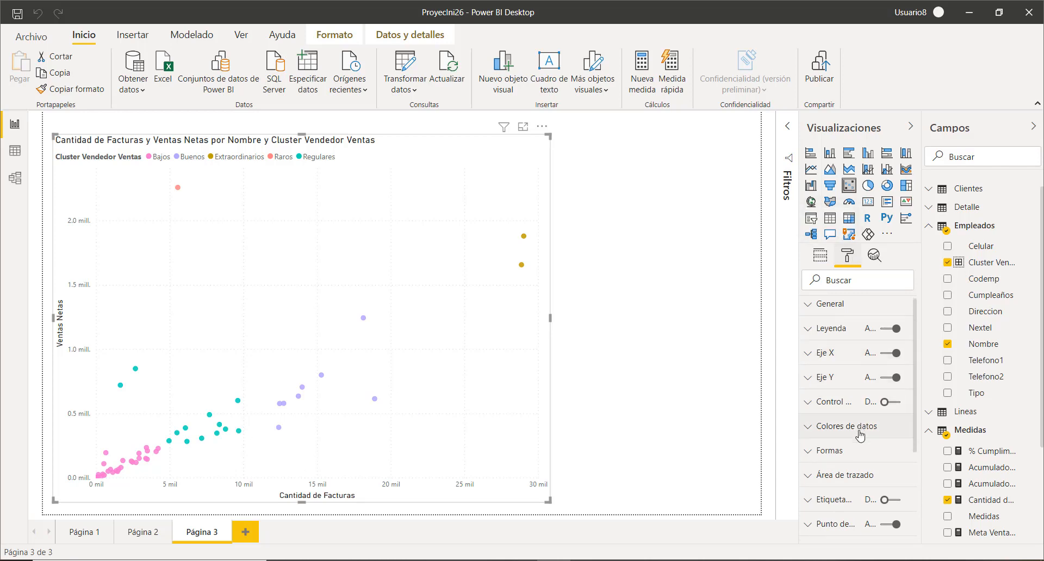
scroll(860, 435, "down", 3)
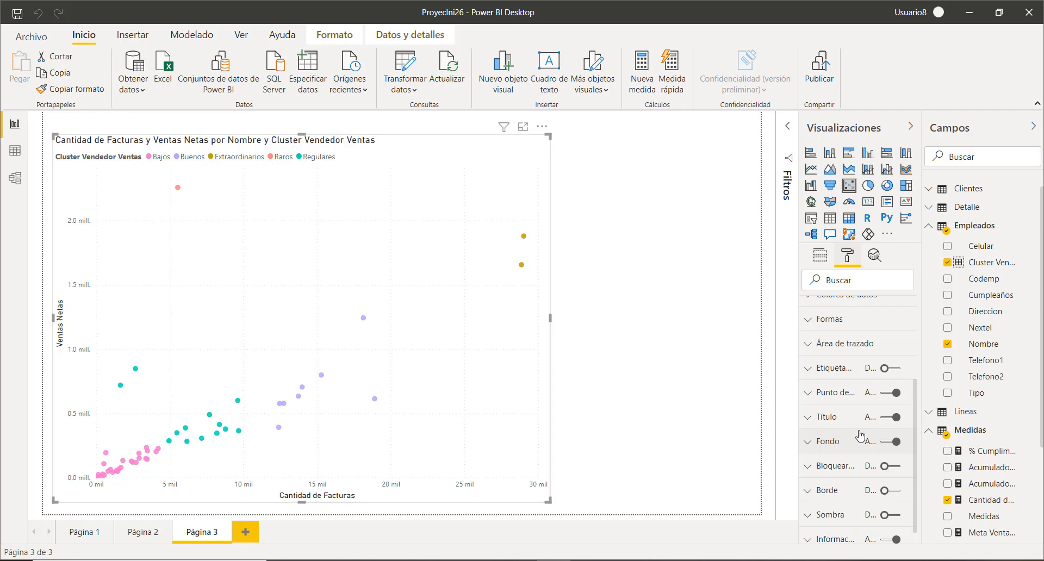
left_click(885, 369)
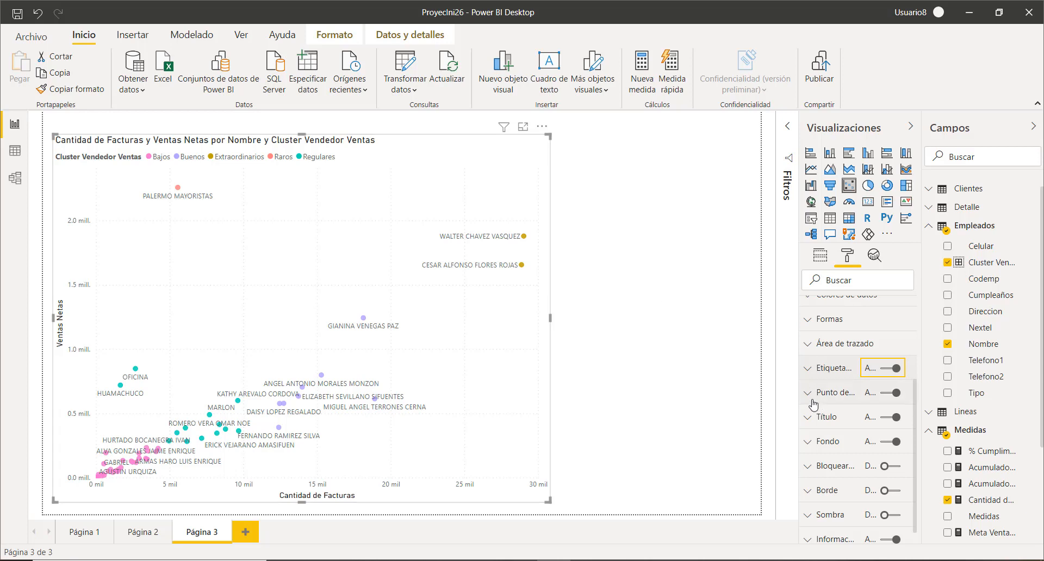
scroll(816, 438, "down", 1)
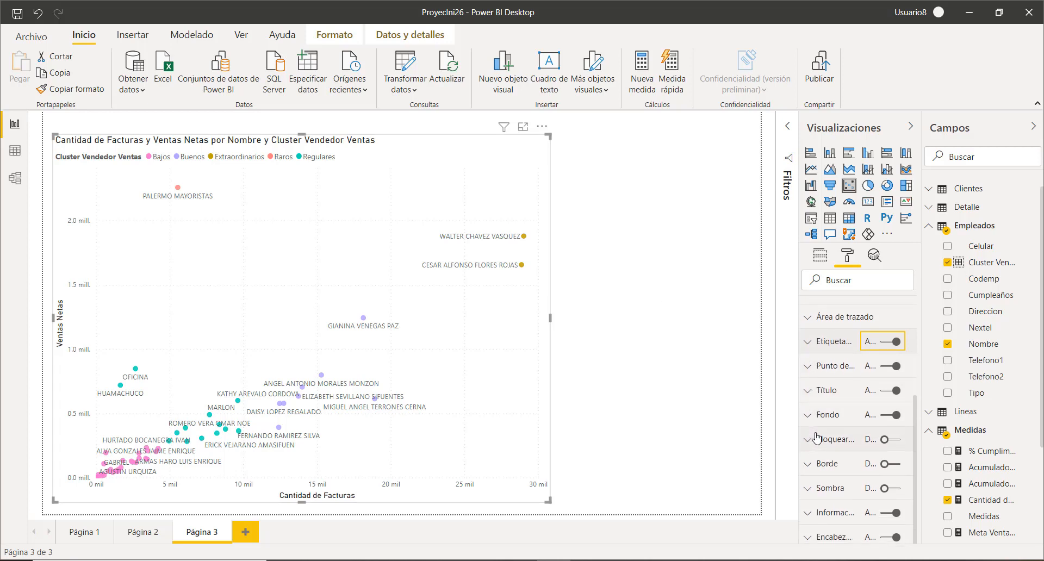
scroll(812, 457, "up", 5)
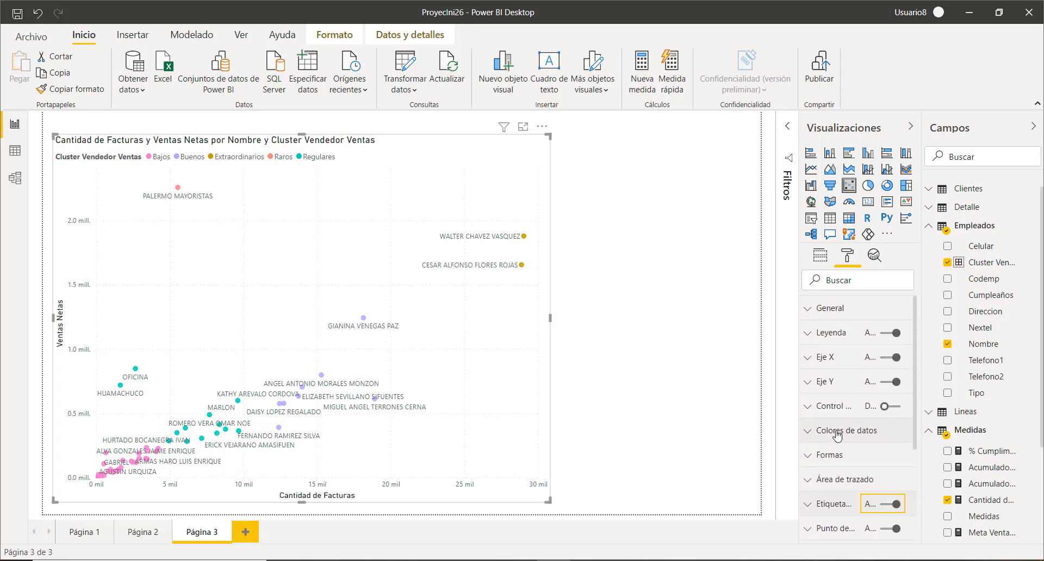
left_click(809, 311)
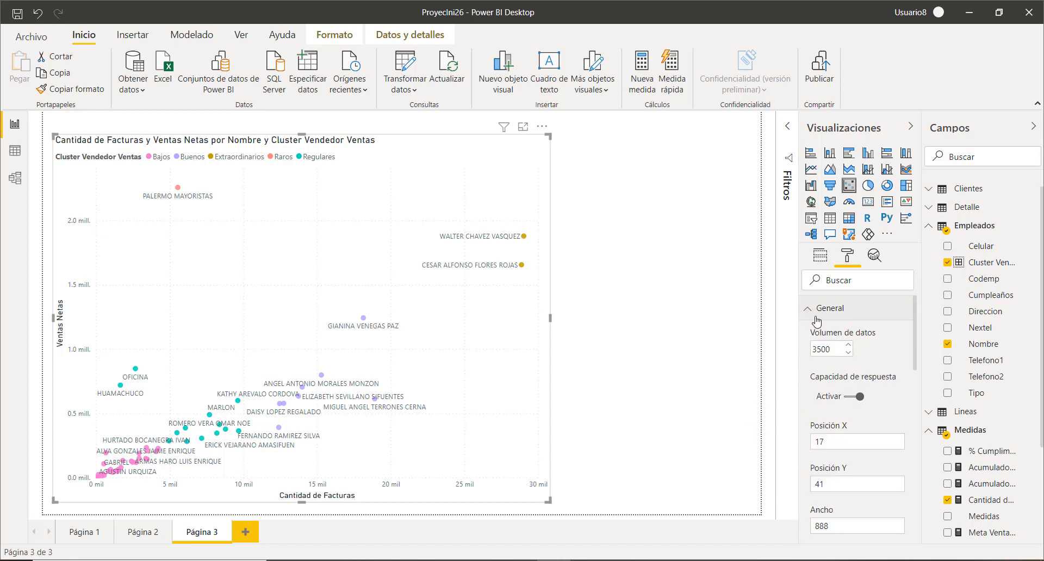
left_click(813, 309)
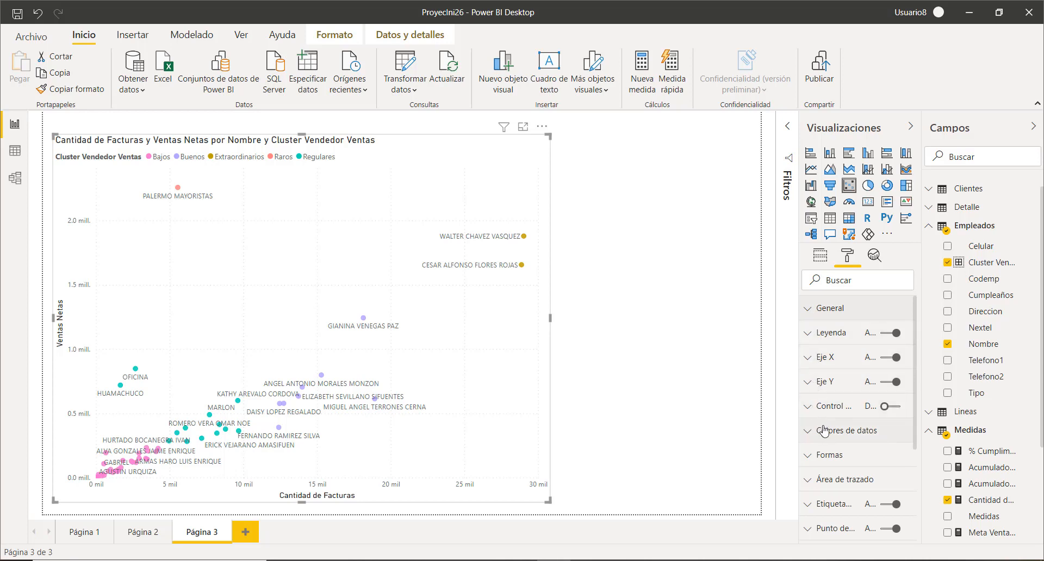
scroll(823, 427, "down", 2)
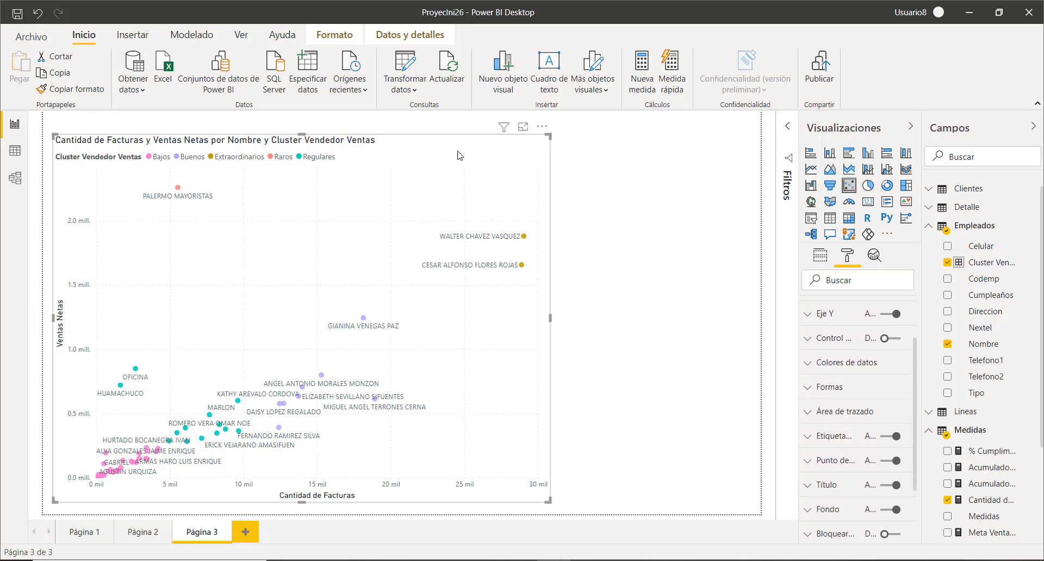
Step: Change the marker shape of the employee scatter chart to squares
scroll(865, 430, "down", 2)
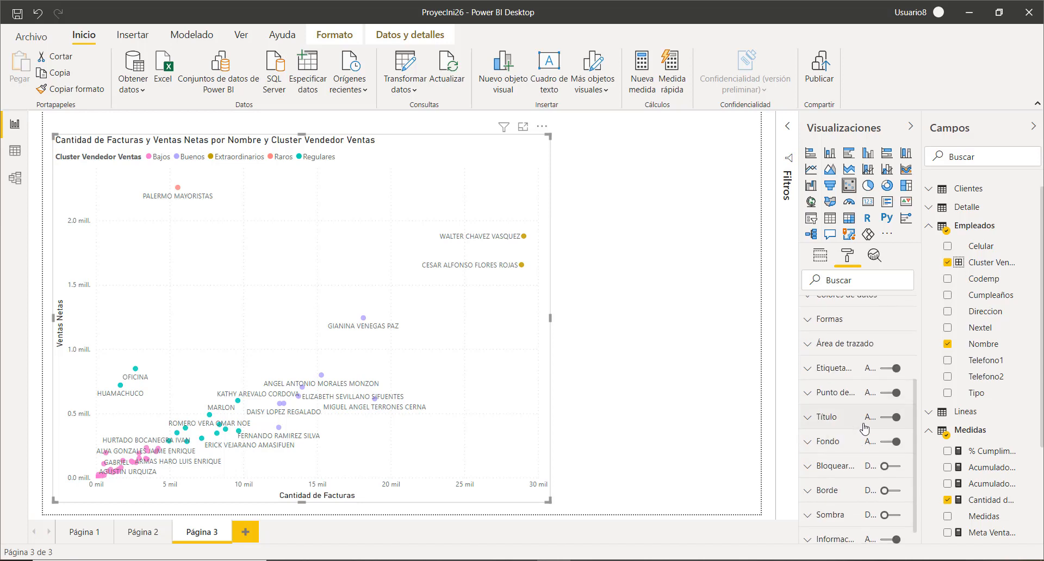
scroll(831, 474, "down", 1)
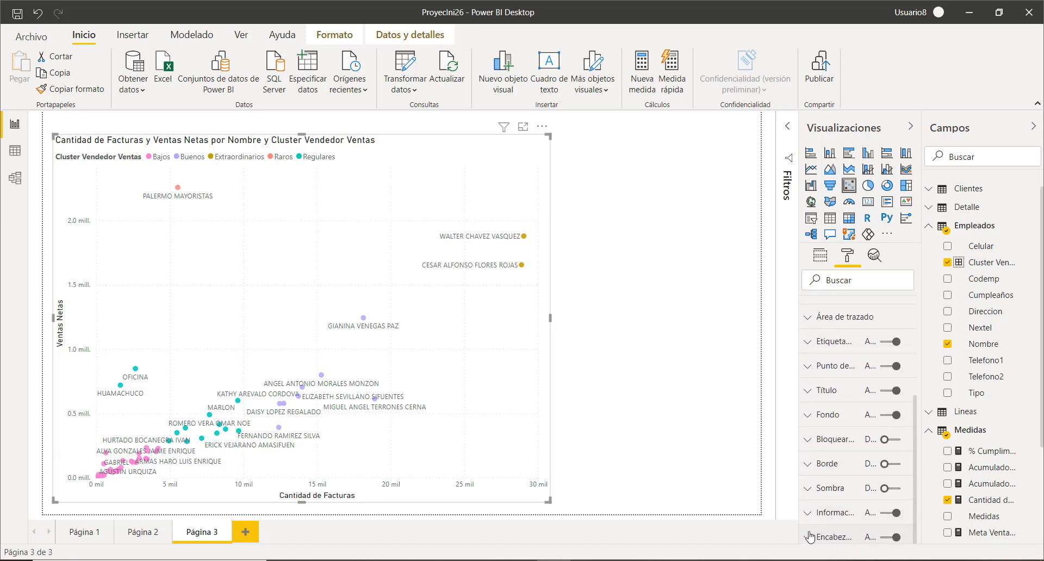
scroll(828, 444, "up", 5)
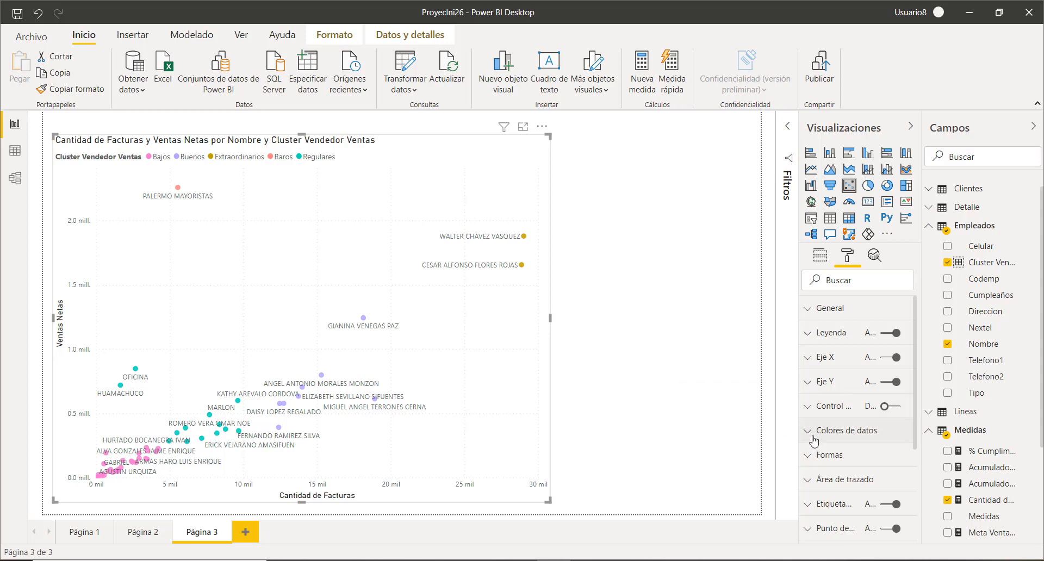
scroll(814, 442, "down", 3)
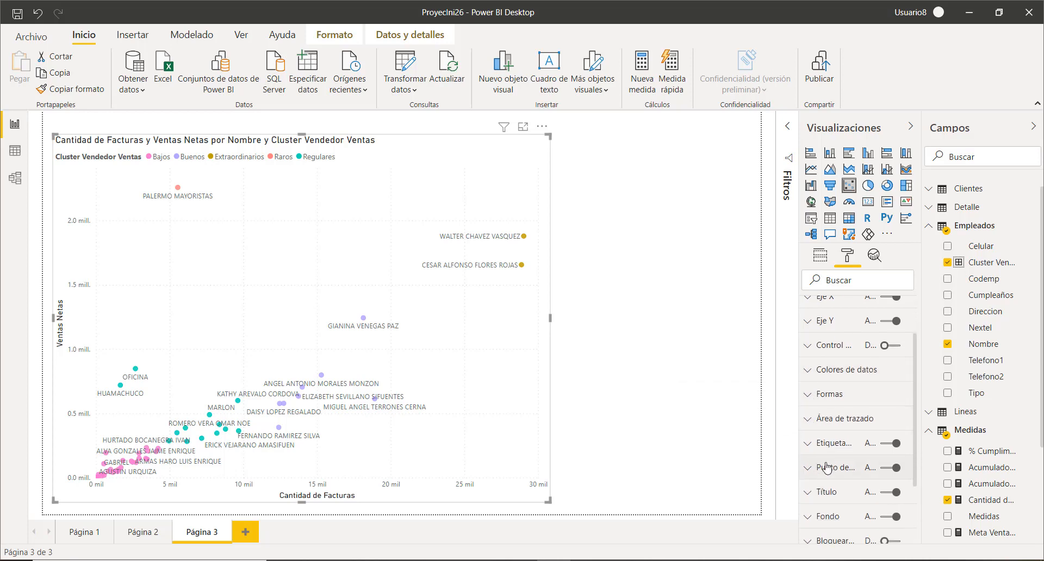
left_click(811, 391)
scroll(816, 391, "down", 3)
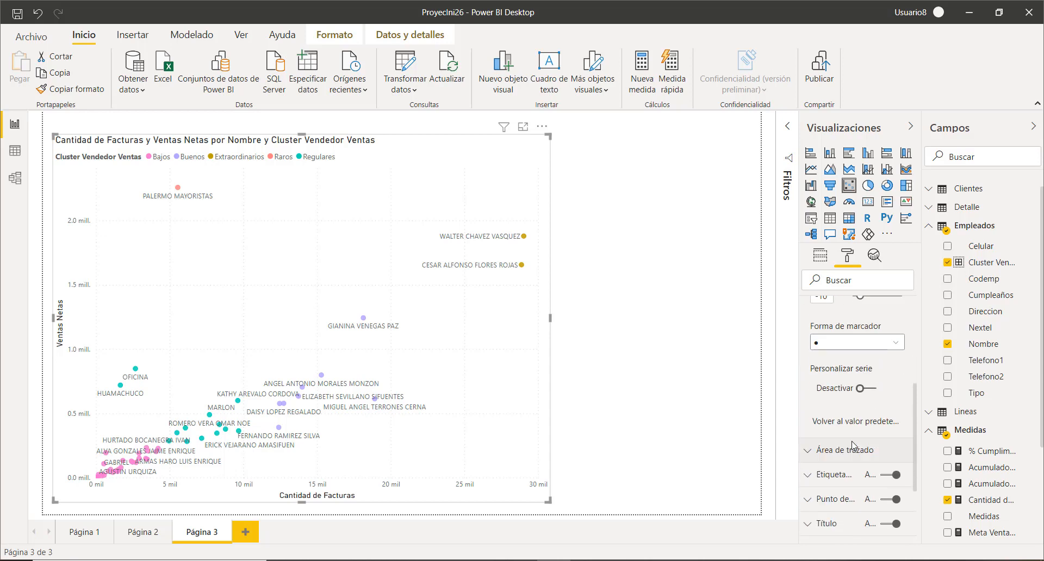
left_click(891, 343)
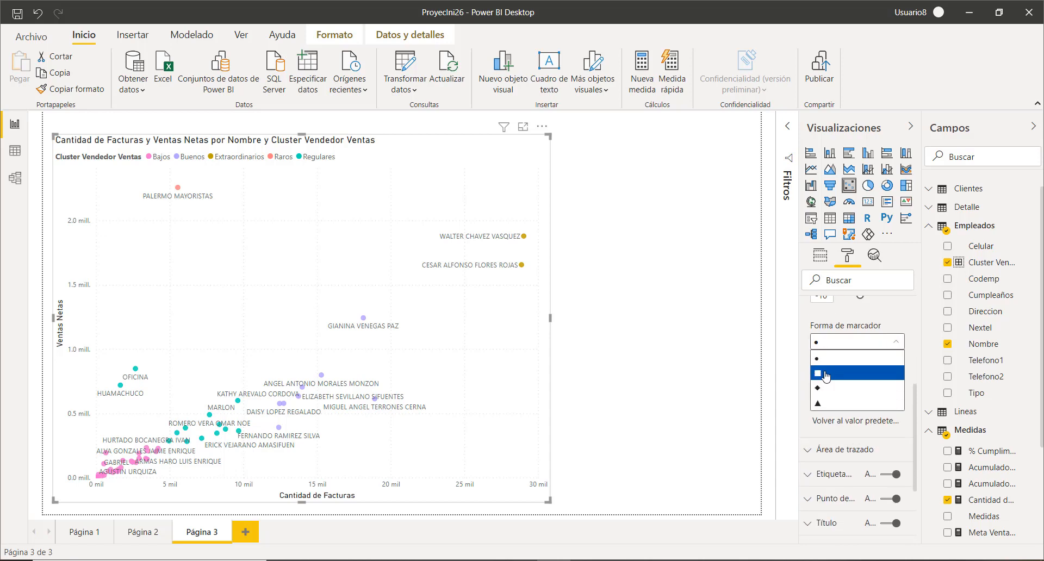
left_click(826, 375)
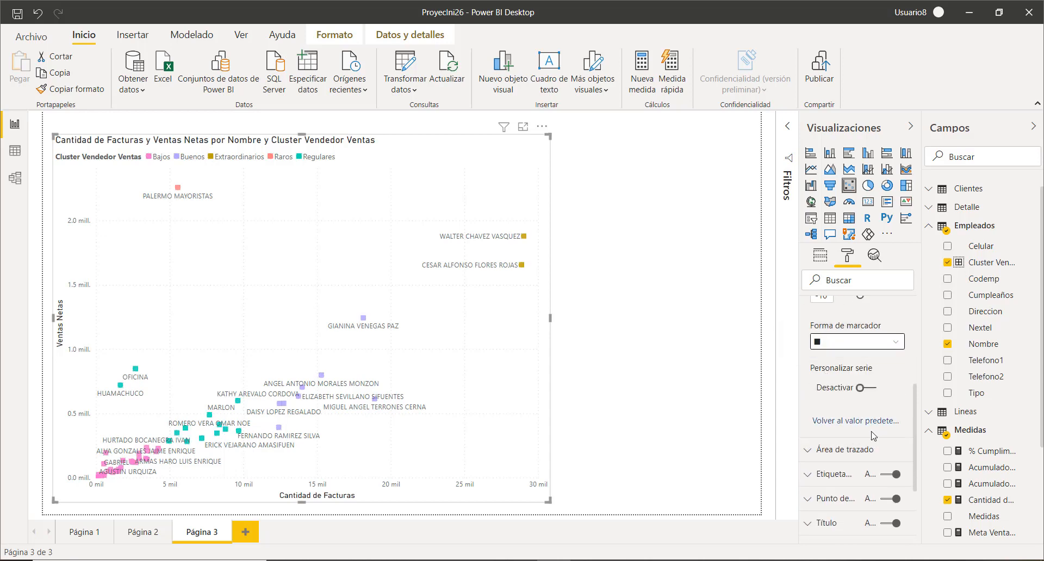
Step: Reduce the marker size of the employee scatter chart to -13 and close the shape settings
scroll(870, 410, "up", 2)
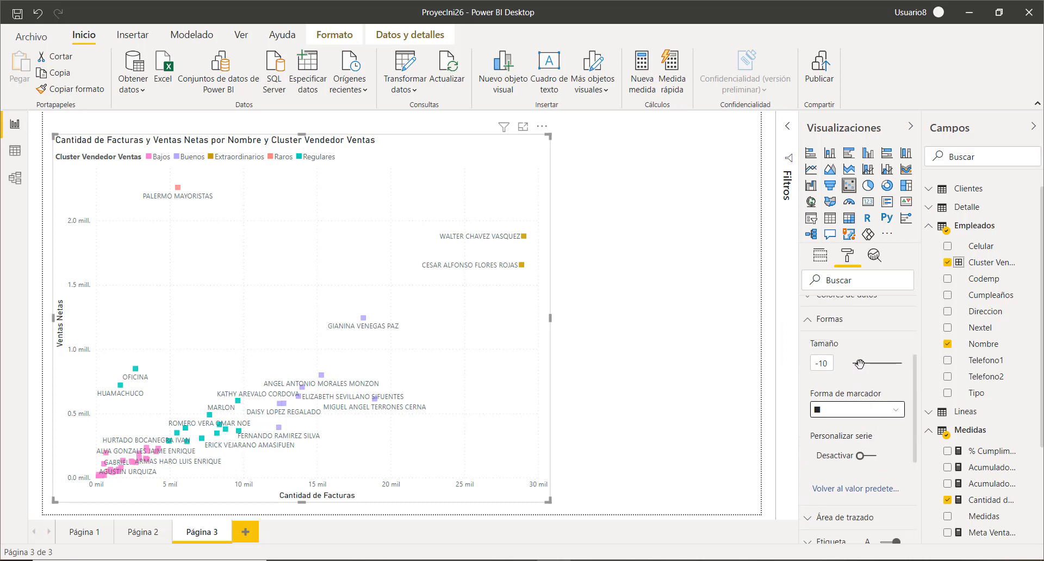
mouse_move(861, 363)
left_mouse_down()
mouse_move(877, 363)
mouse_move(858, 363)
left_mouse_up()
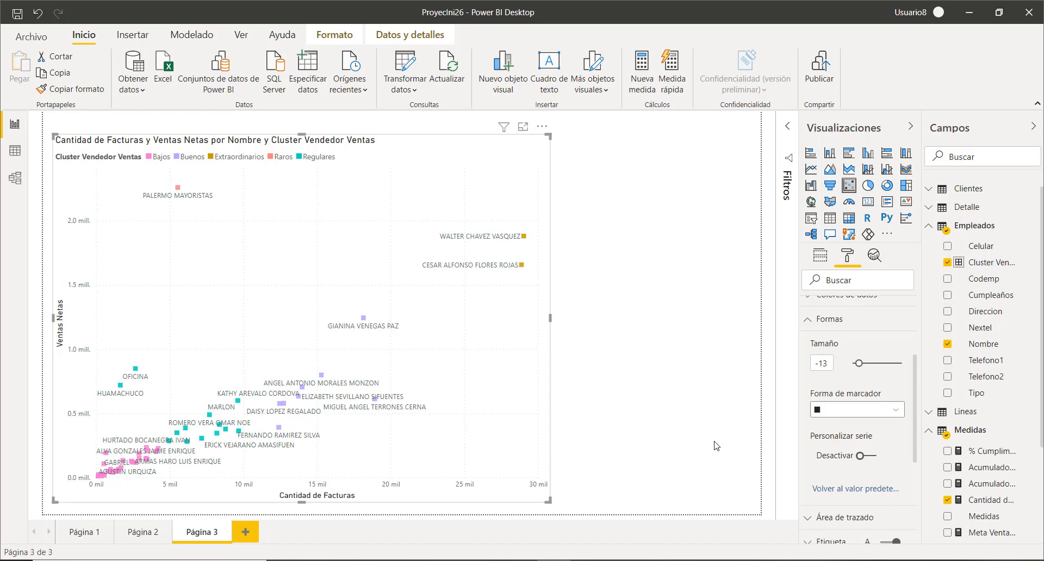
left_click(809, 321)
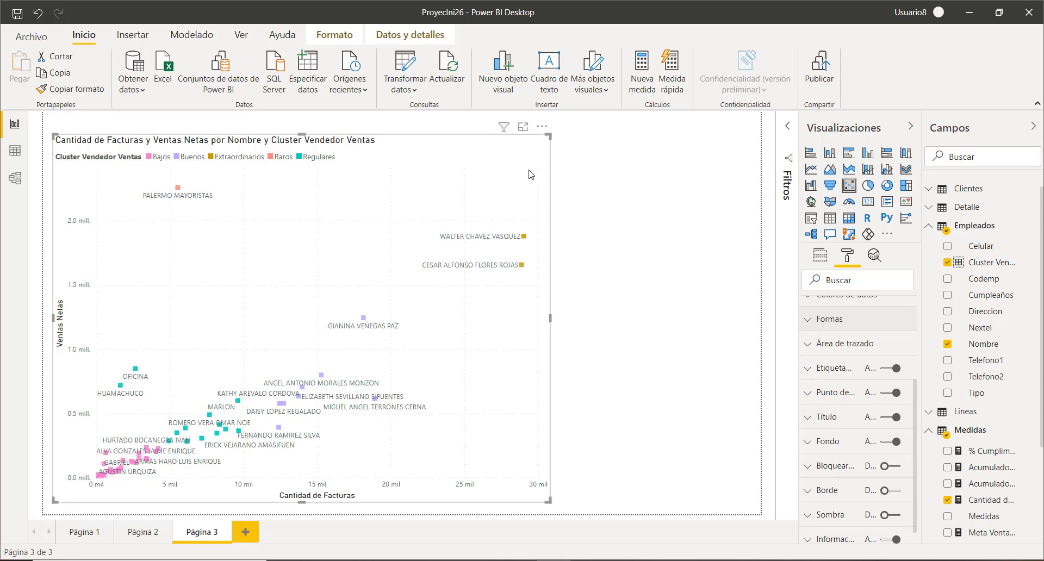
Step: Add a slicer for Año from the Calendario table beside the scatter chart, and shorten it to about half its height
left_click(623, 180)
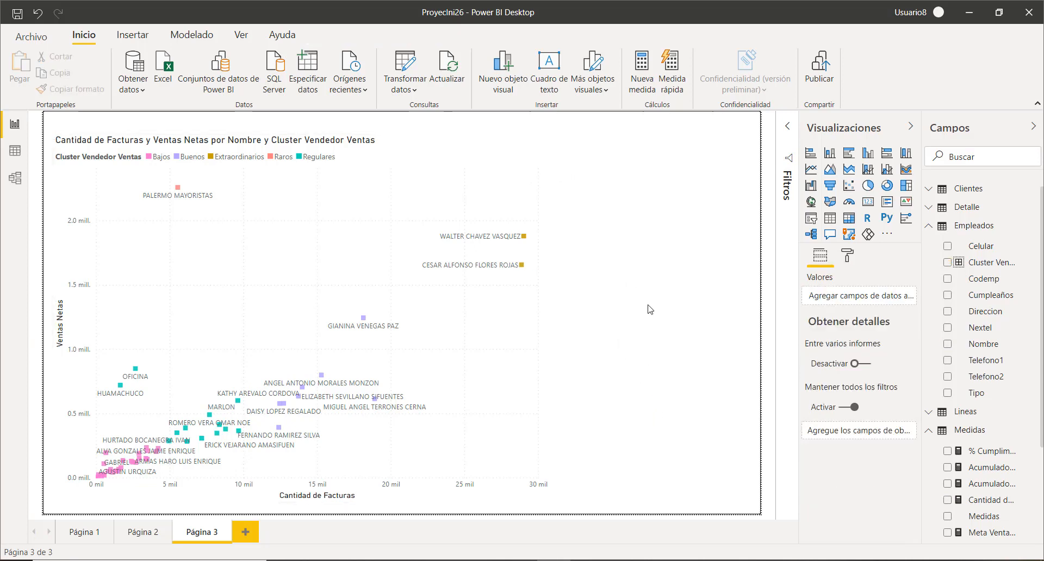
left_click(811, 219)
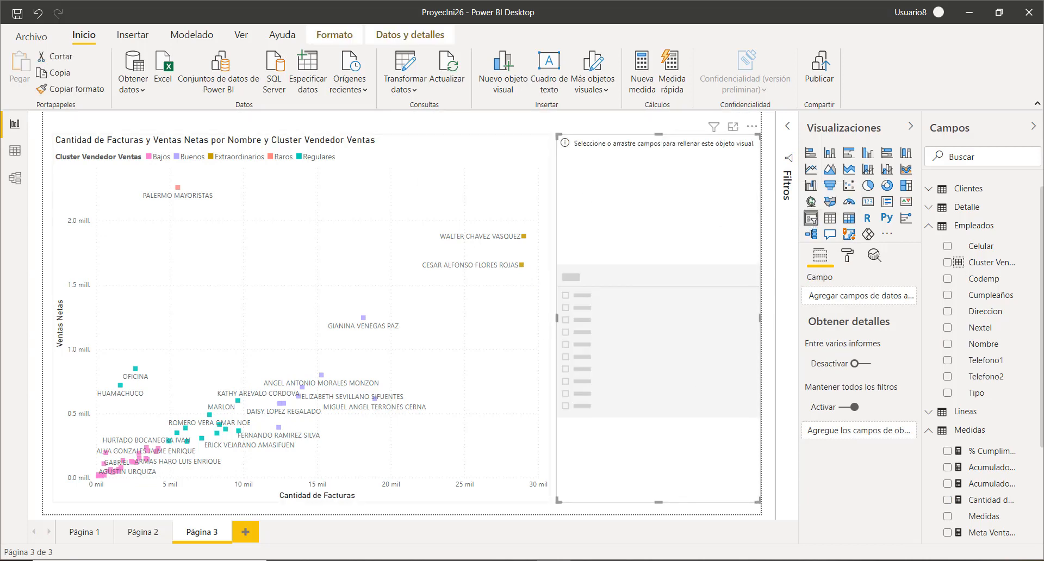
left_click(928, 229)
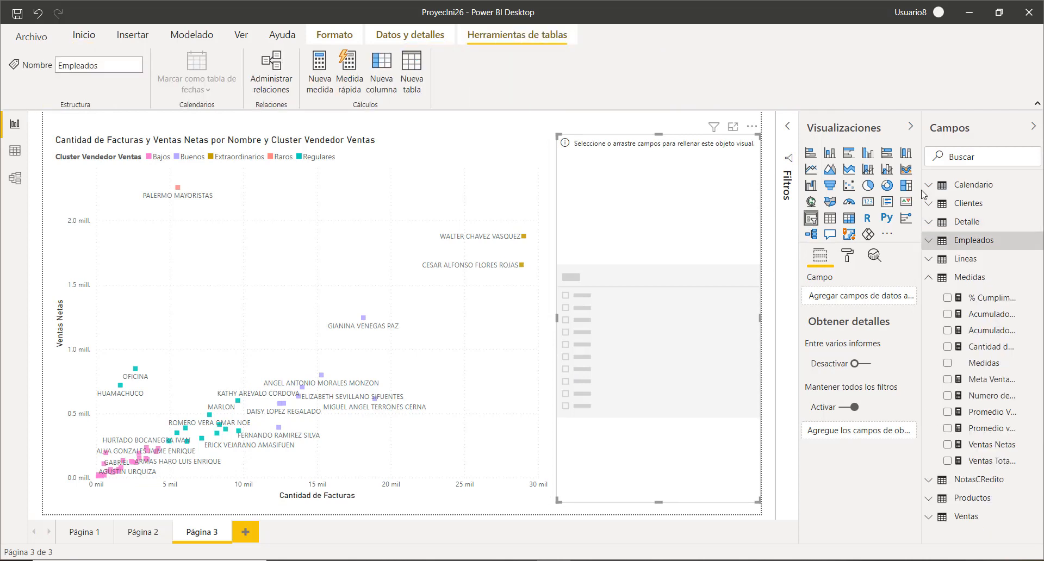
left_click(928, 185)
left_click(948, 205)
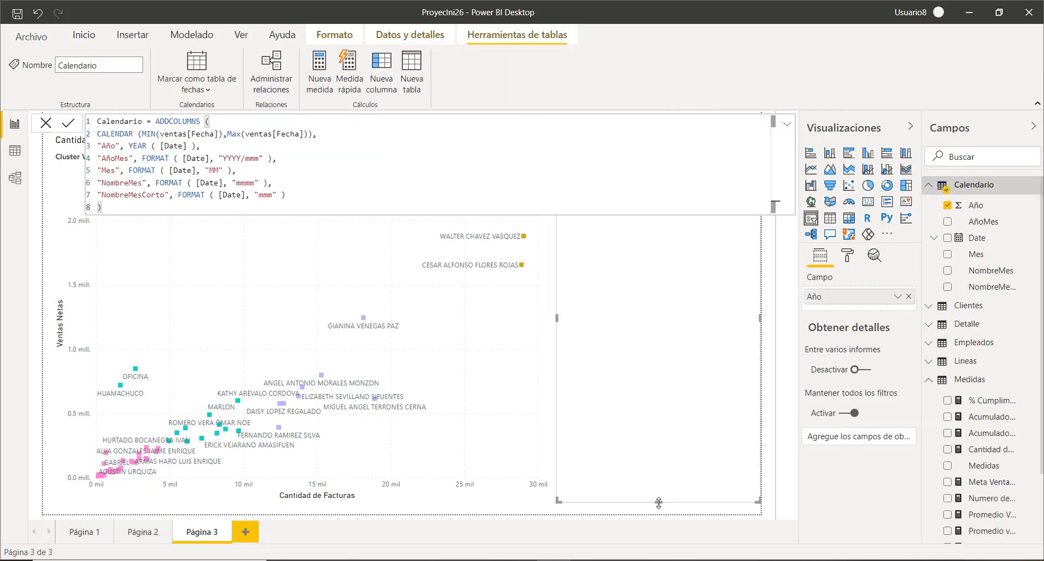
left_click_drag(658, 504, 662, 262)
left_click(699, 347)
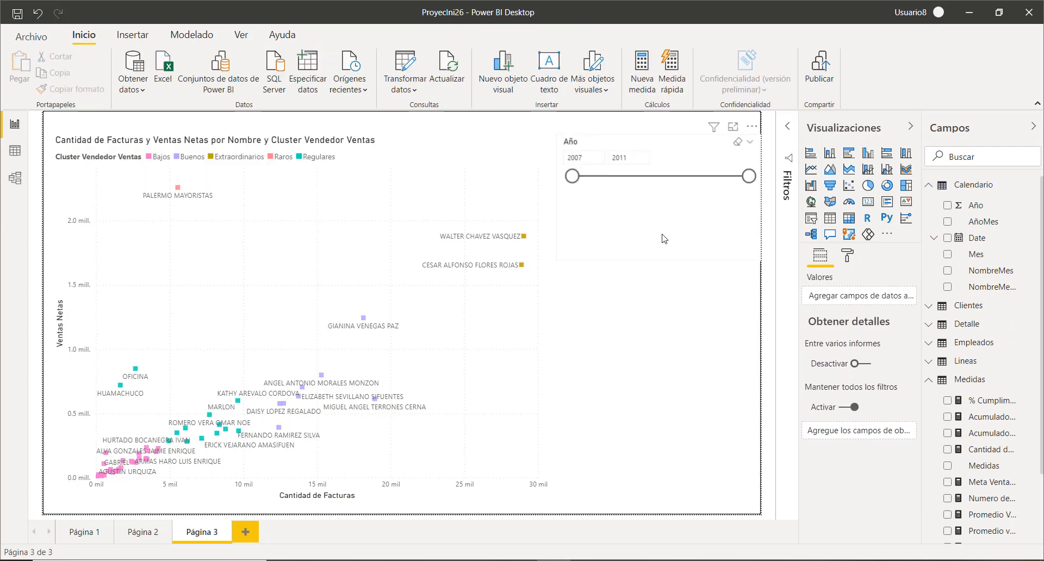
Step: Show the Año slicer as a list (Lista) and narrow it to roughly half its width
left_click(752, 143)
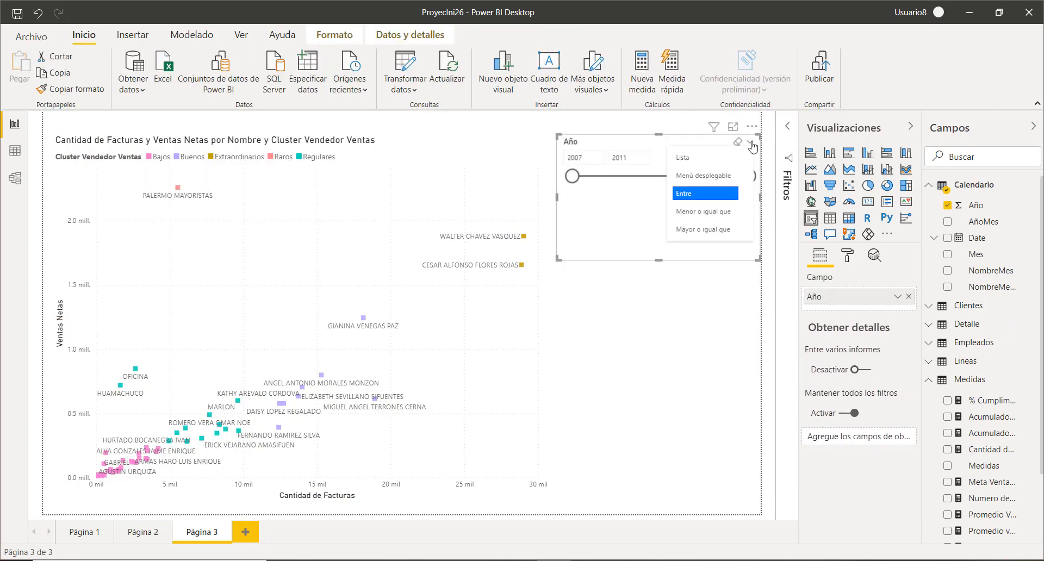
left_click(698, 157)
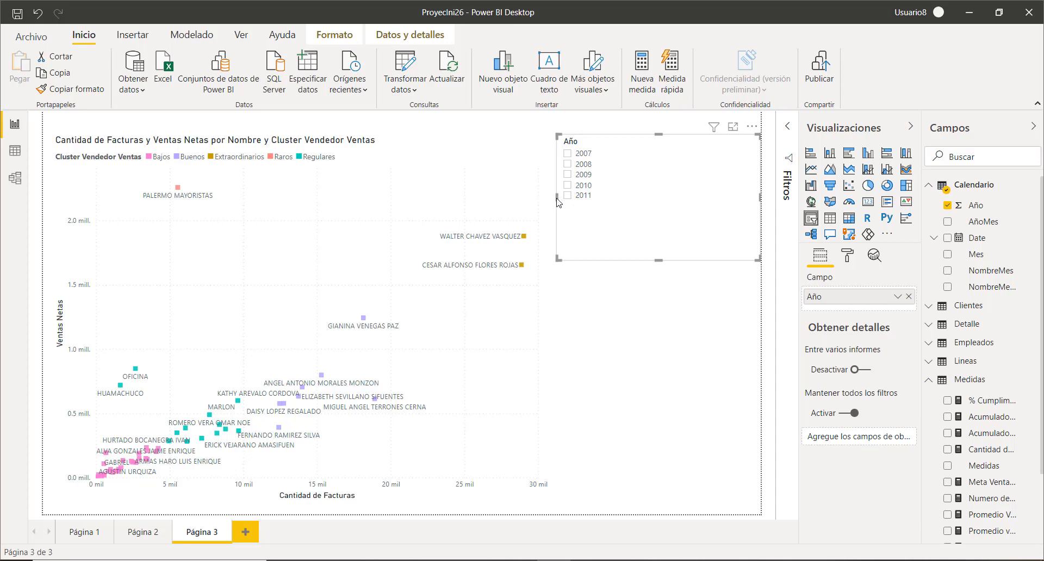
left_click_drag(558, 203, 671, 202)
left_click(684, 359)
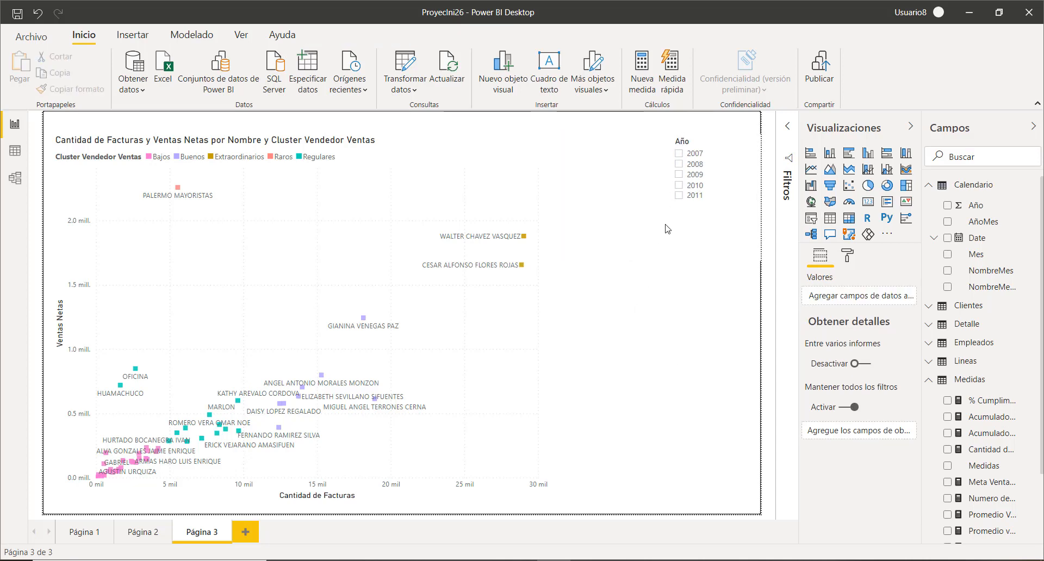
Step: Filter the scatter chart by each single year from 2011 back to 2007 to compare how the employee clusters are distributed
left_click(680, 196)
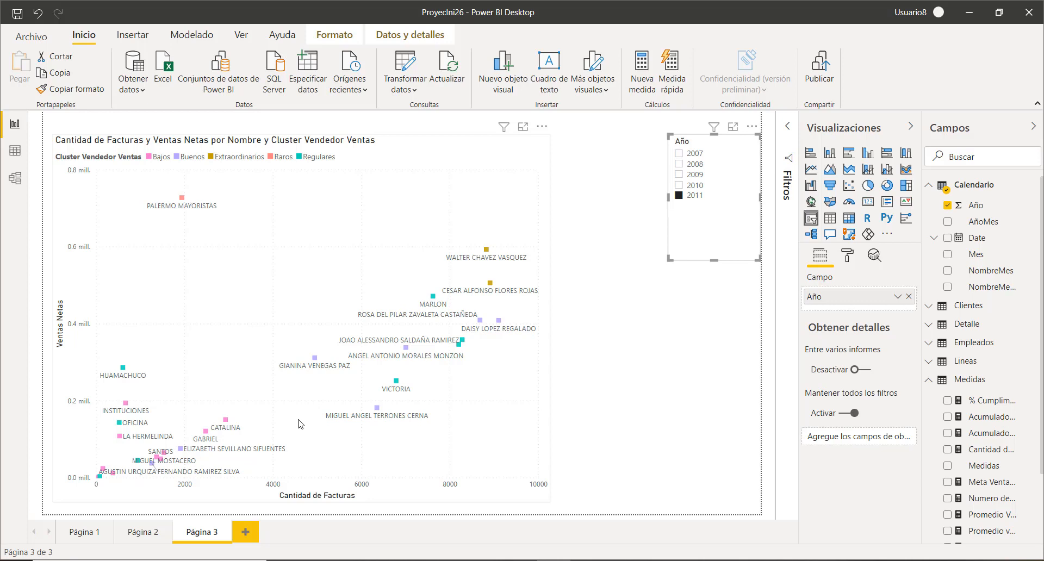
left_click(681, 186)
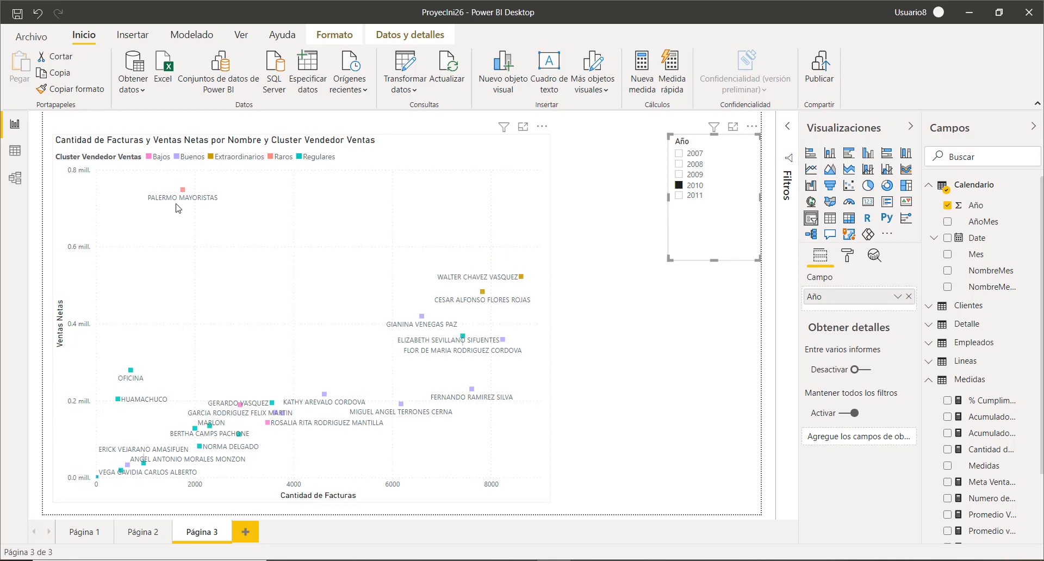
left_click(681, 175)
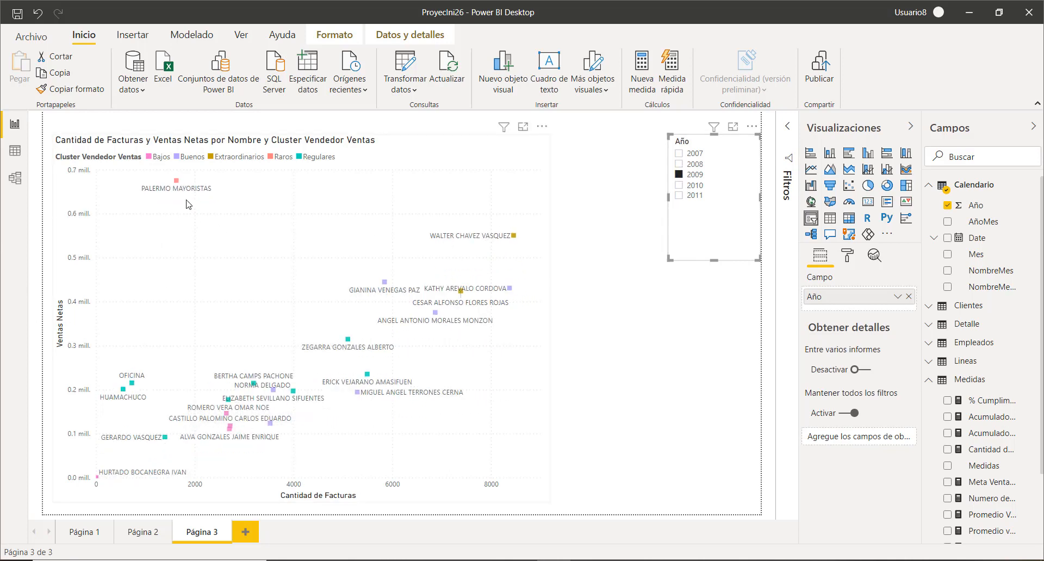
left_click(683, 166)
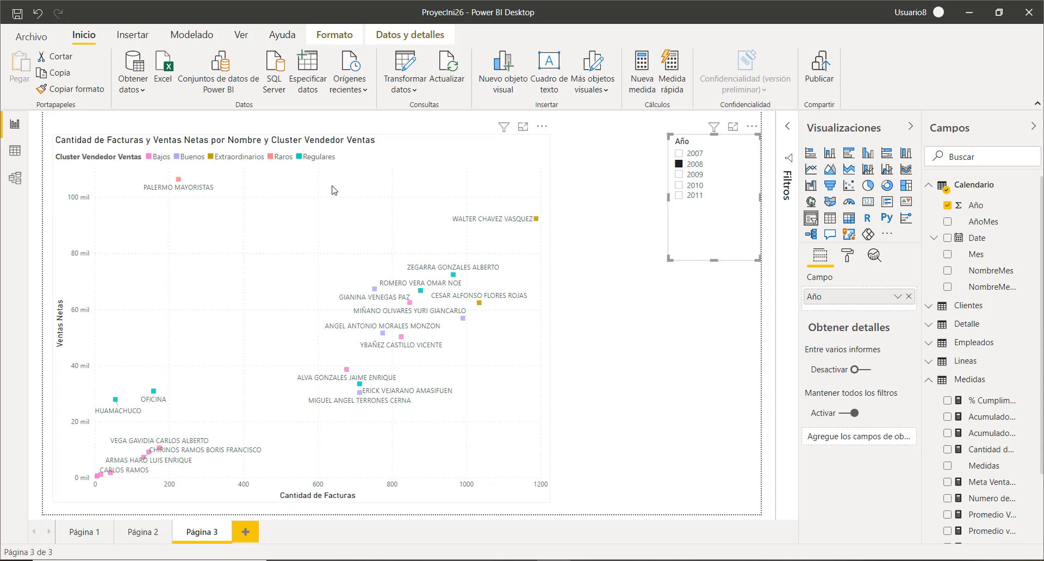
mouse_move(538, 223)
left_click(680, 154)
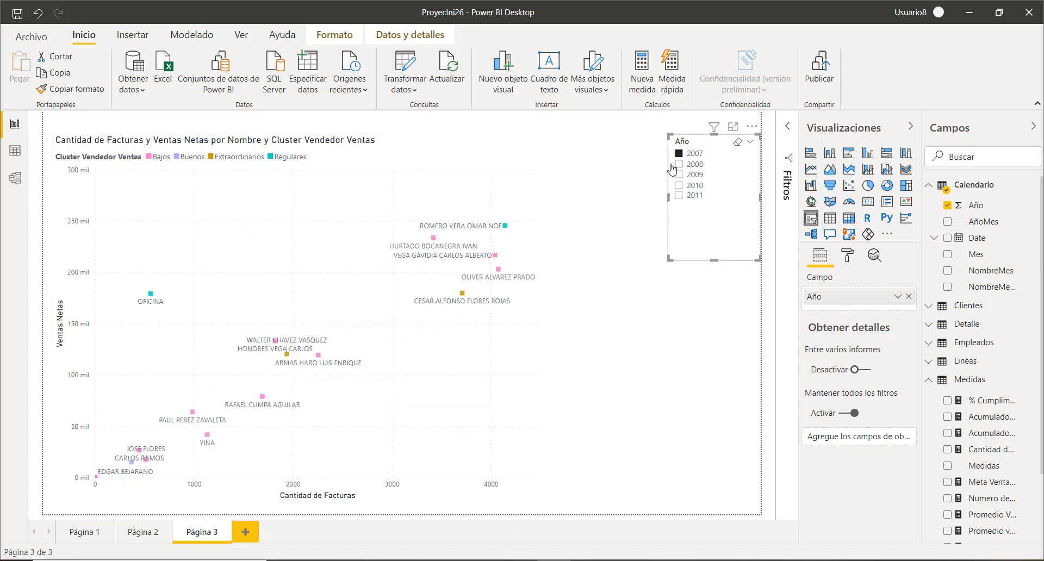
Step: Go forward through the years from 2008 in the slicer and leave the page filtered to 2011
left_click(678, 163)
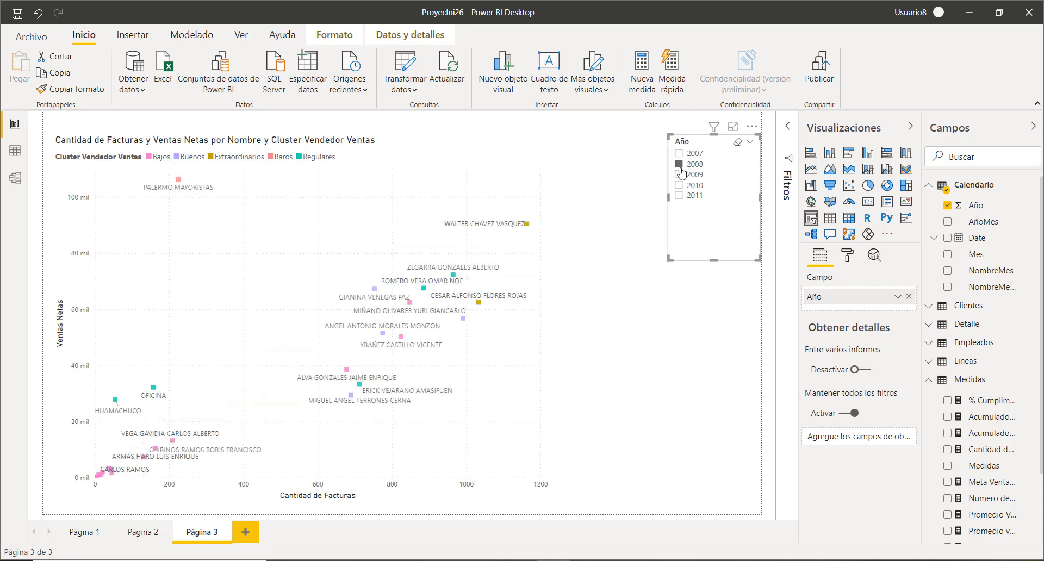
left_click(679, 175)
left_click(679, 185)
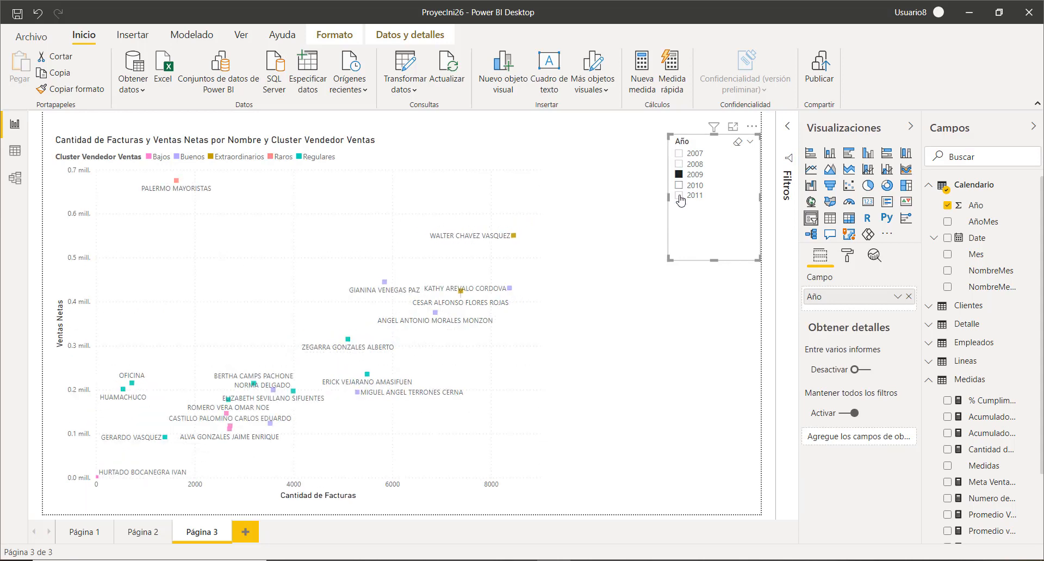
left_click(679, 196)
left_click(675, 339)
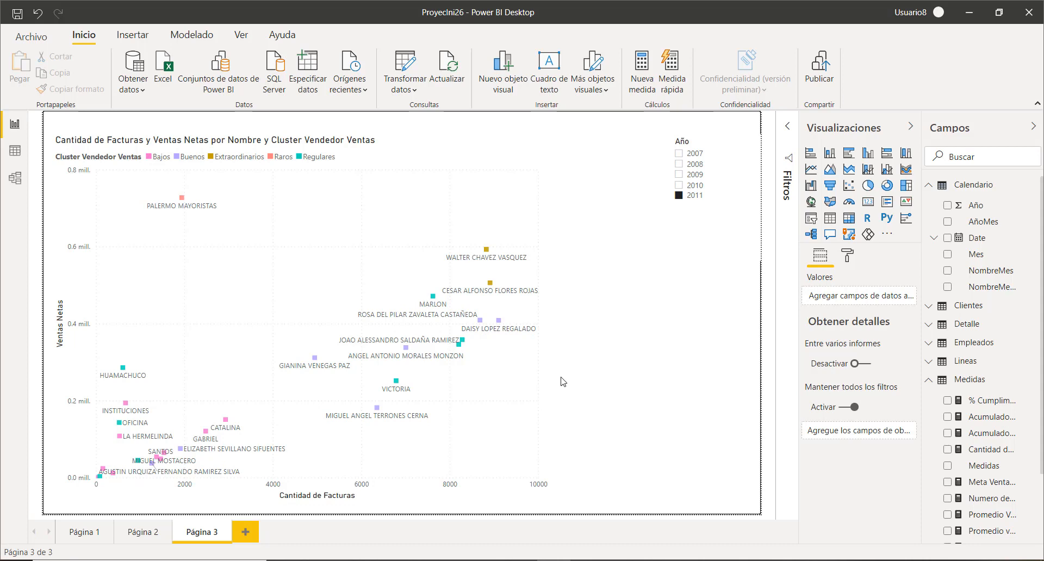
Step: Reduce the scatter chart's height, move it up to the page's upper edge, and widen it toward the year slicer
left_click(539, 408)
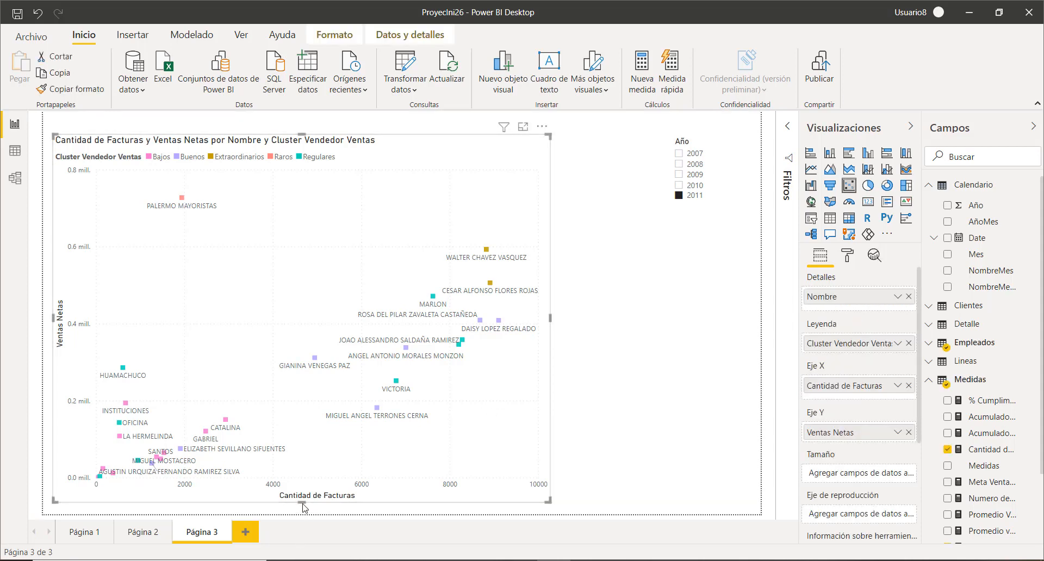
left_click_drag(302, 503, 337, 359)
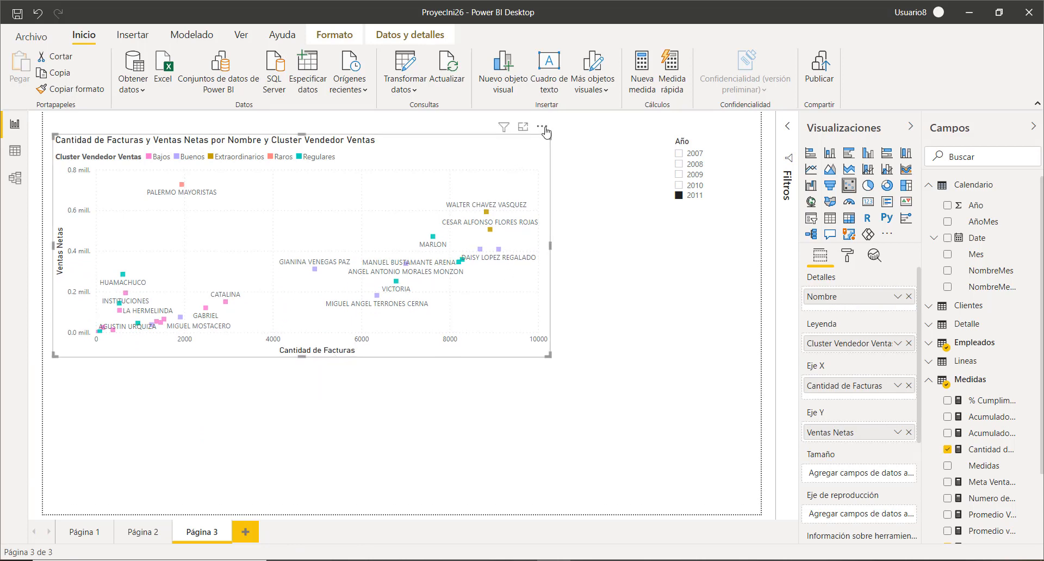
left_click_drag(547, 130, 544, 108)
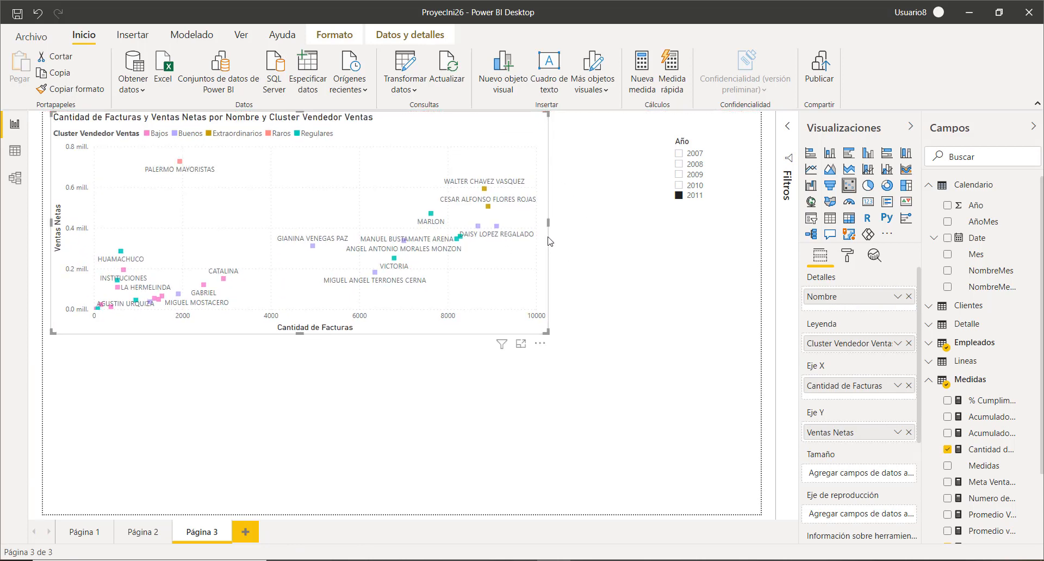
left_click_drag(549, 220, 653, 227)
Step: Narrow the Año slicer further and widen the scatter chart to fill the freed space beside it
left_click(727, 197)
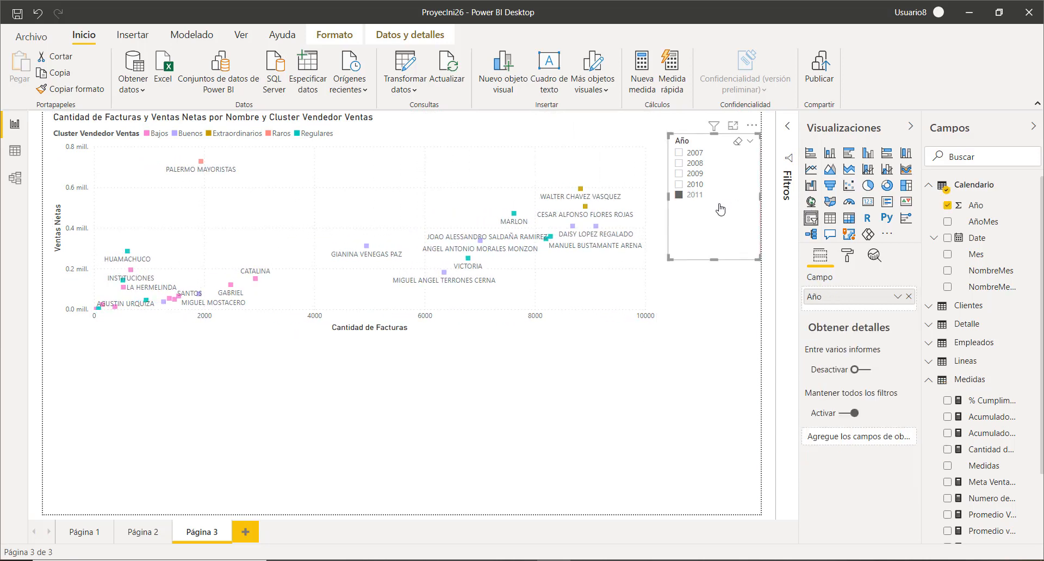
left_click_drag(666, 195, 698, 195)
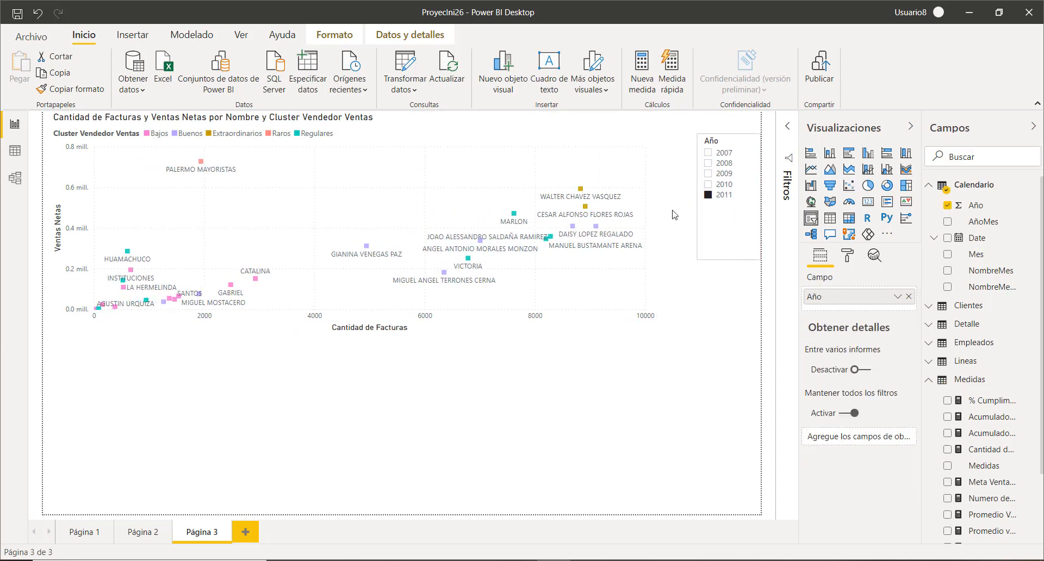
left_click(655, 238)
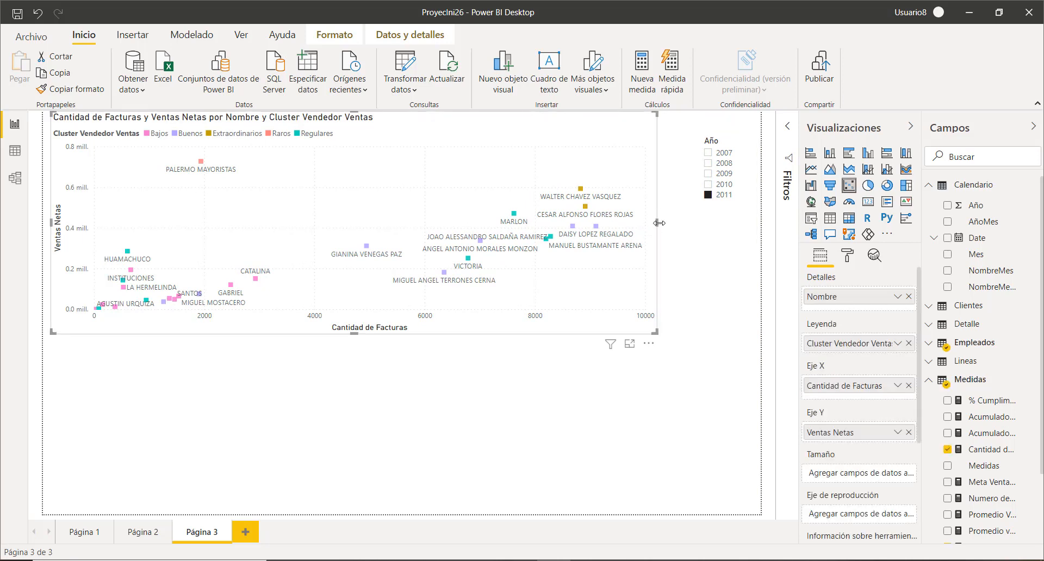
left_click_drag(659, 227, 701, 228)
left_click(425, 425)
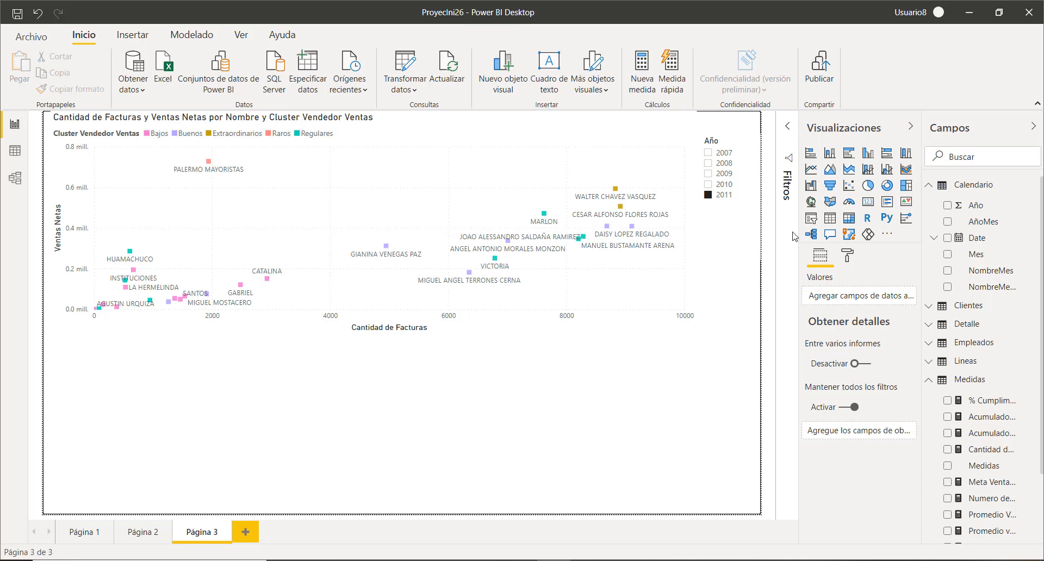
Step: Insert a clustered bar chart below the scatter chart with the employees' Cluster Vendedor Ventas field as its axis
left_click(850, 154)
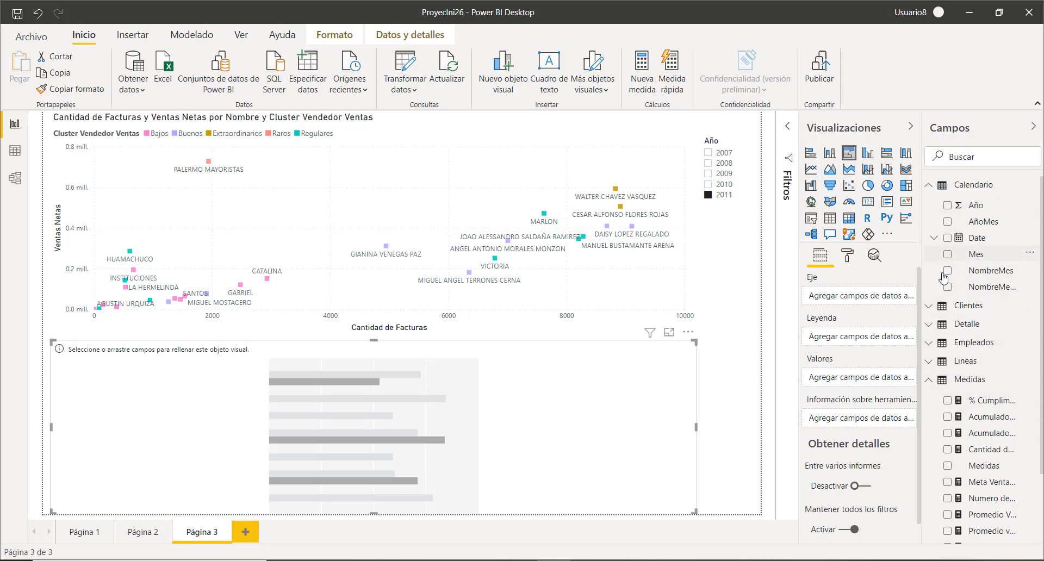
left_click(936, 343)
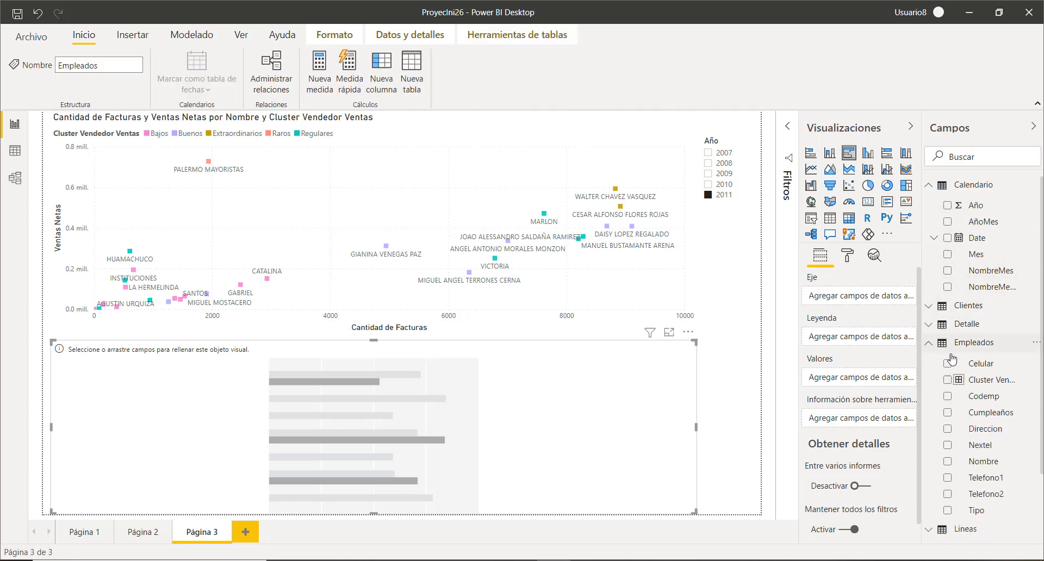
left_click(949, 387)
left_click(947, 380)
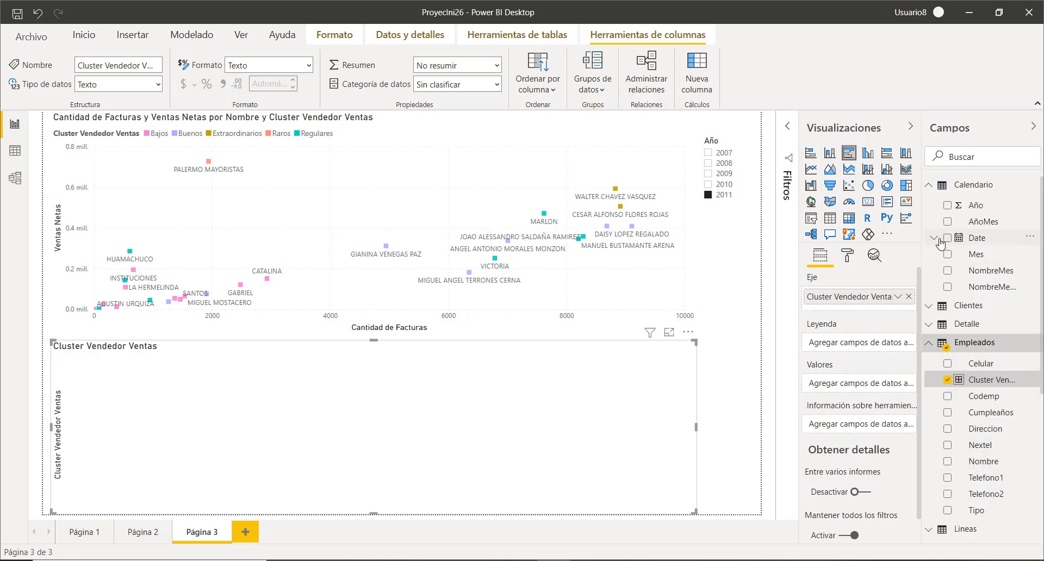
Step: Add Ventas Netas as the bar chart's values and slightly reduce the chart's height from its lower edge
left_click(927, 188)
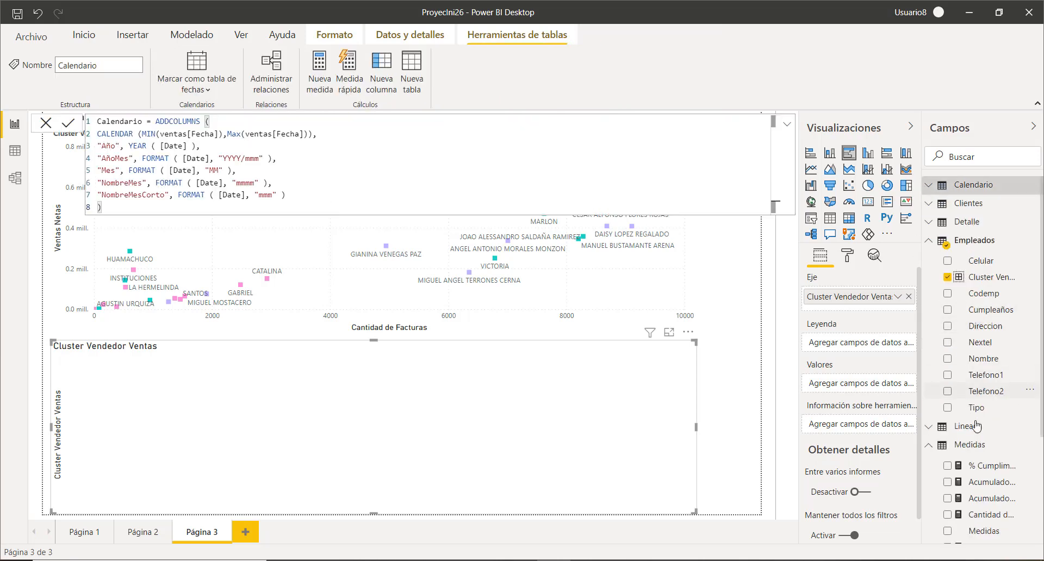
left_click(929, 241)
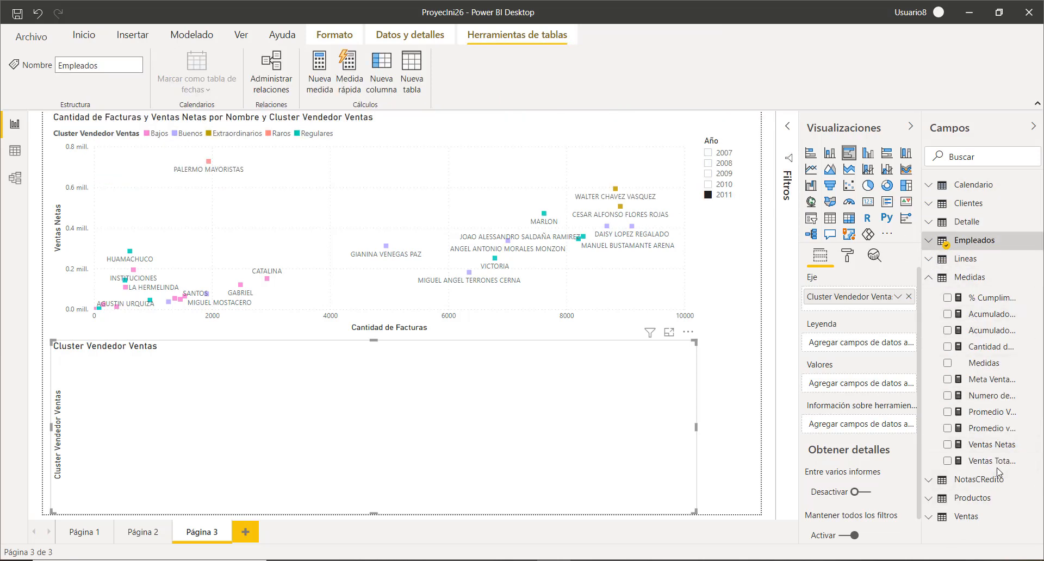
left_click_drag(993, 451, 870, 387)
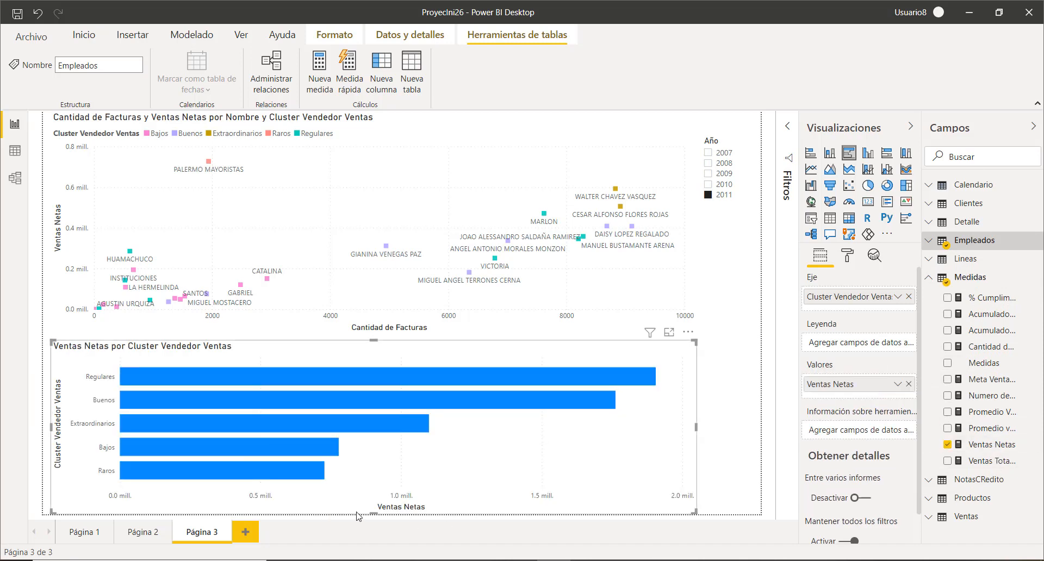
left_click_drag(373, 513, 377, 507)
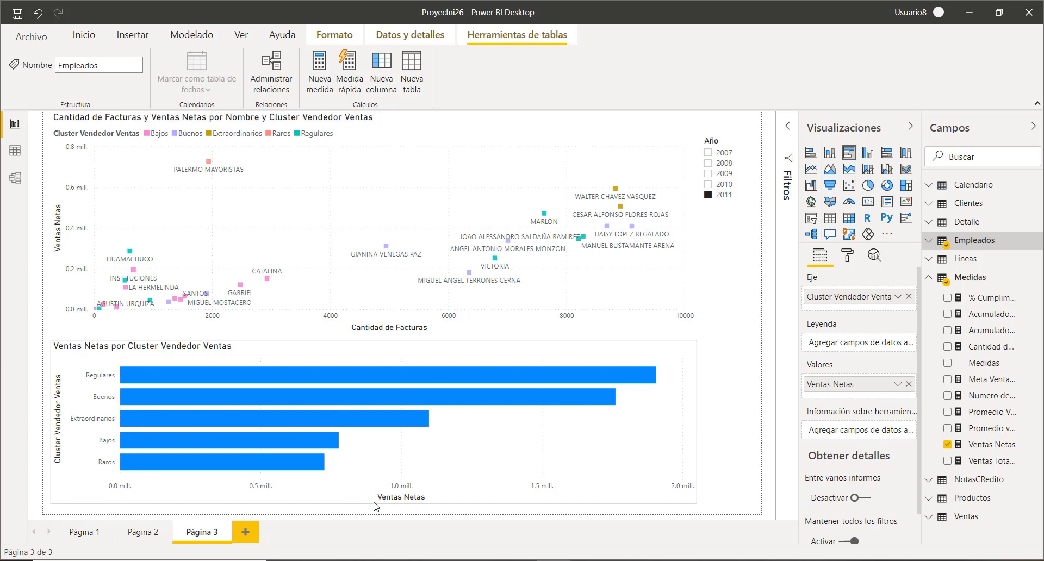
left_click(750, 440)
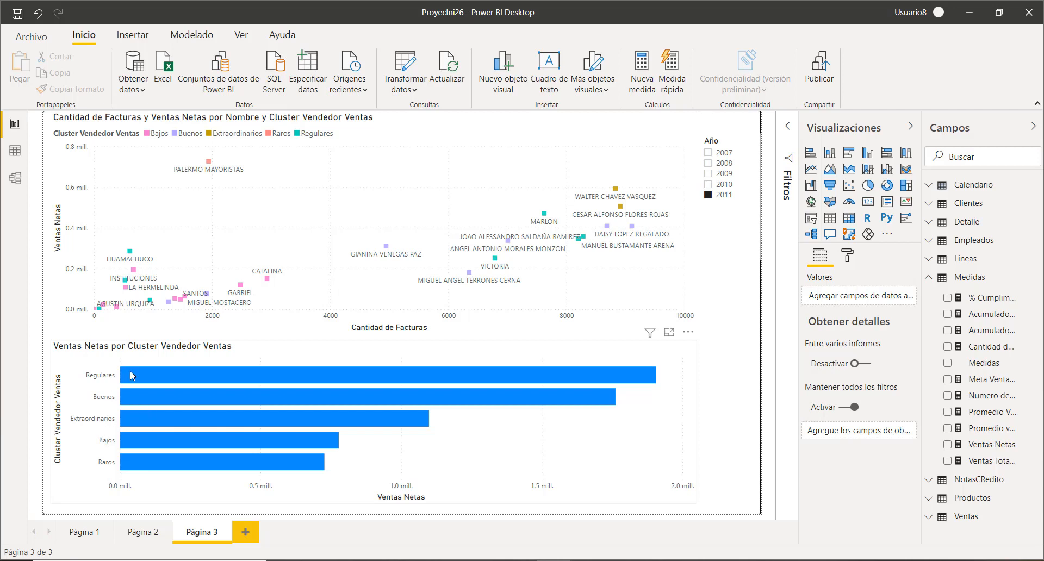
Step: Compare the clusters' net sales for 2010 and 2011 with the Año slicer, and clear the year filter
mouse_move(132, 375)
mouse_move(533, 373)
left_click(709, 185)
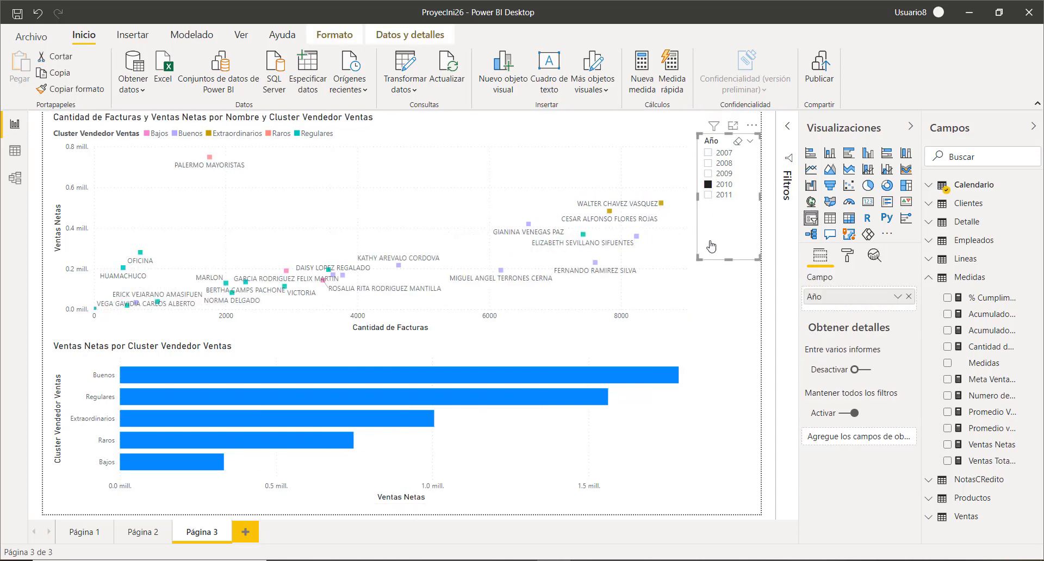
left_click(710, 195)
left_click(709, 195)
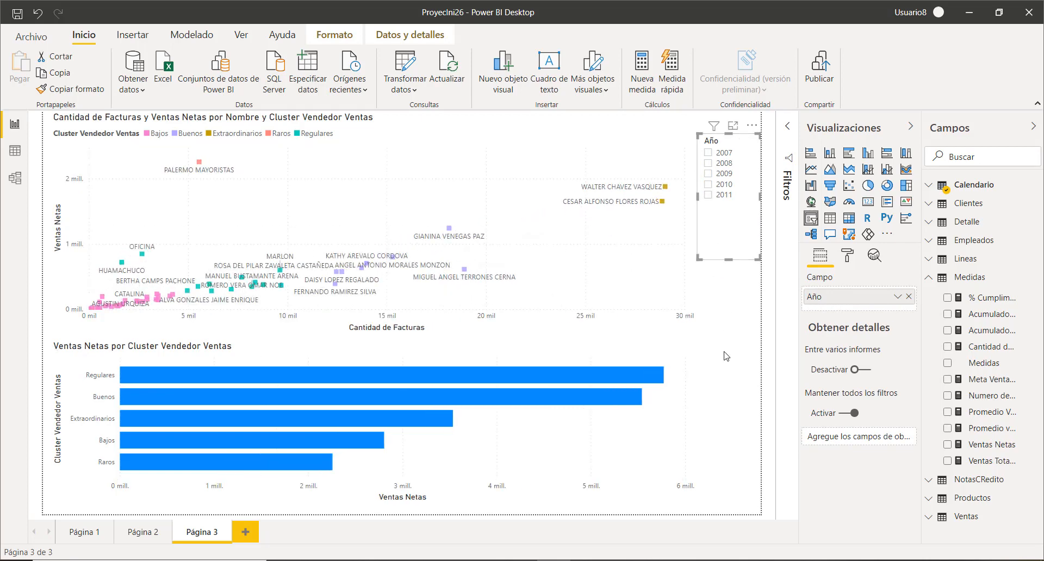
Step: Add a fourth report page and switch to the data view
left_click(245, 535)
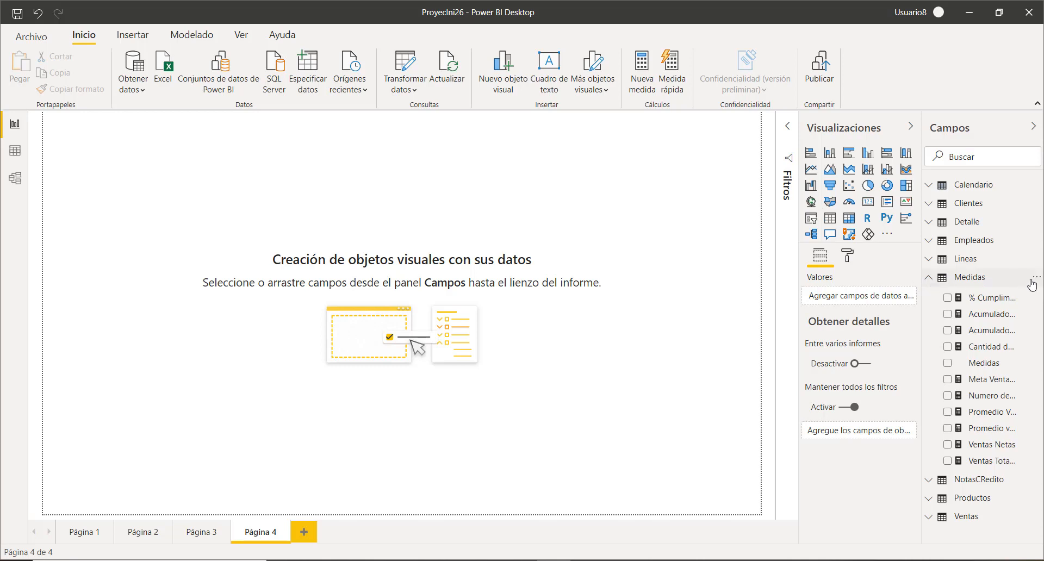
left_click(1037, 281)
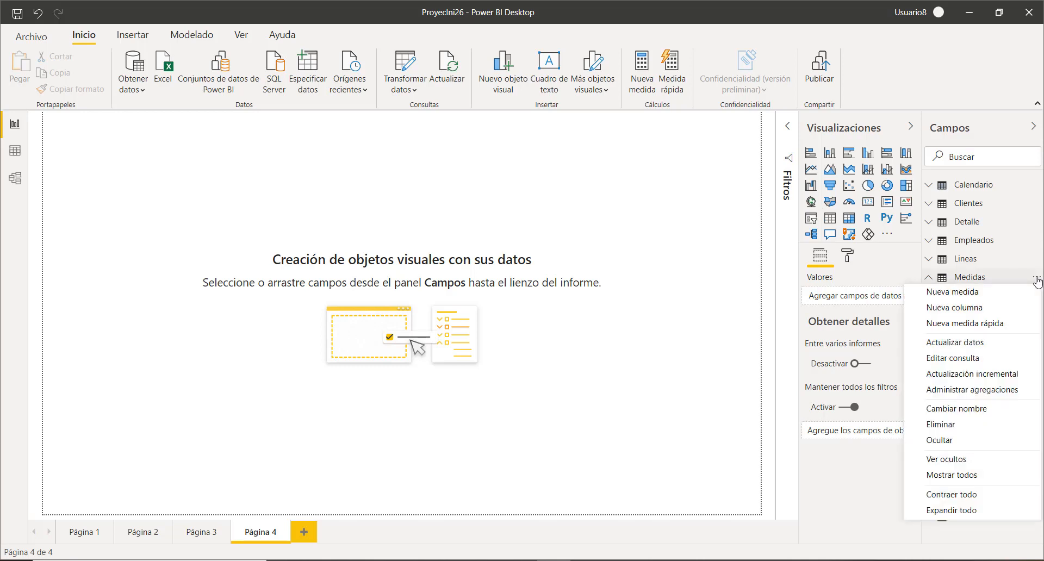
left_click(984, 294)
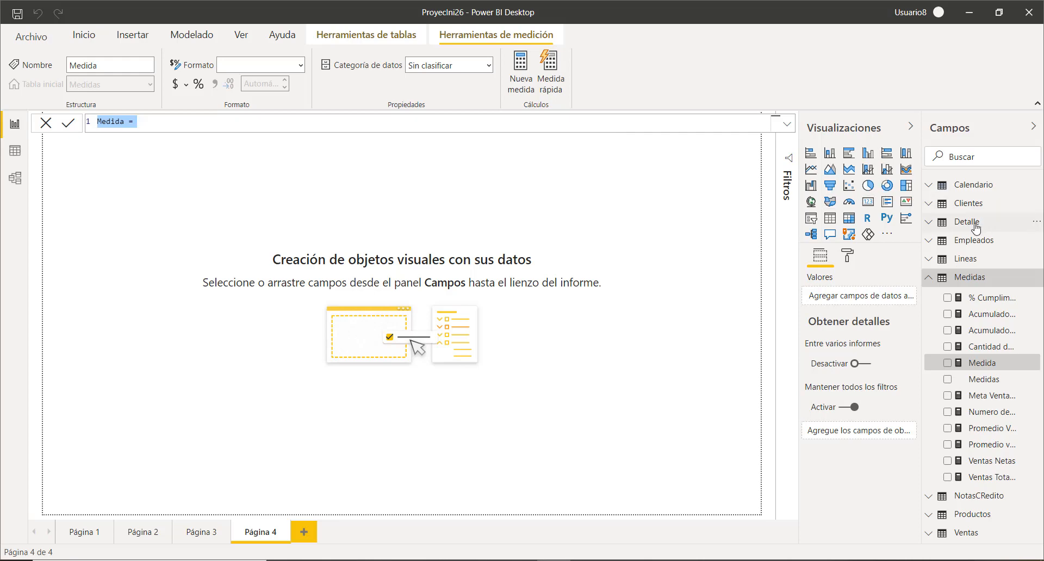
left_click(15, 150)
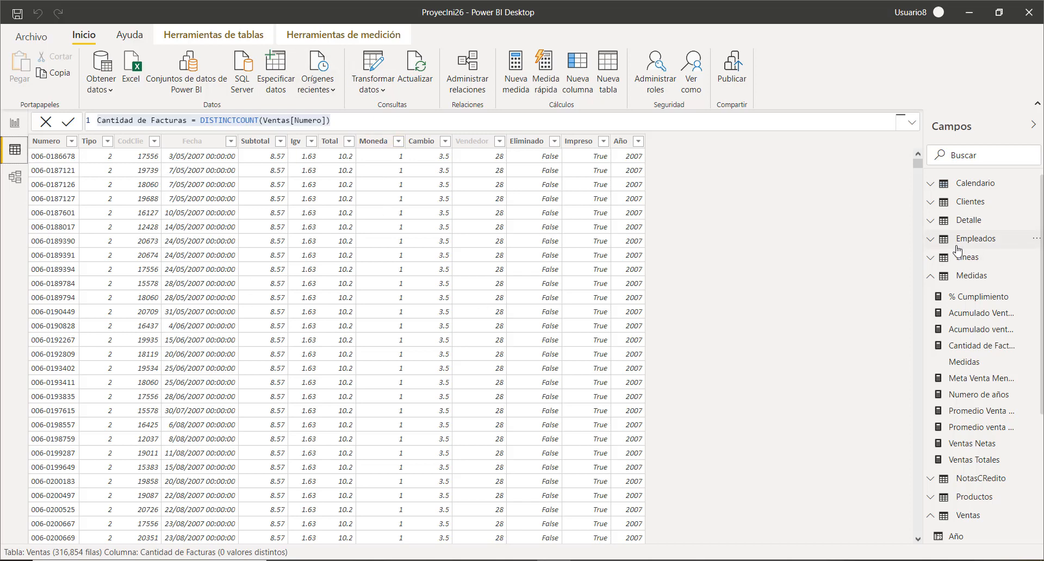
Step: Write a new measure in the Medidas table: Numero de productos vendidos = DISTINCTCOUNT(Detalle[Numero])
left_click(1034, 279)
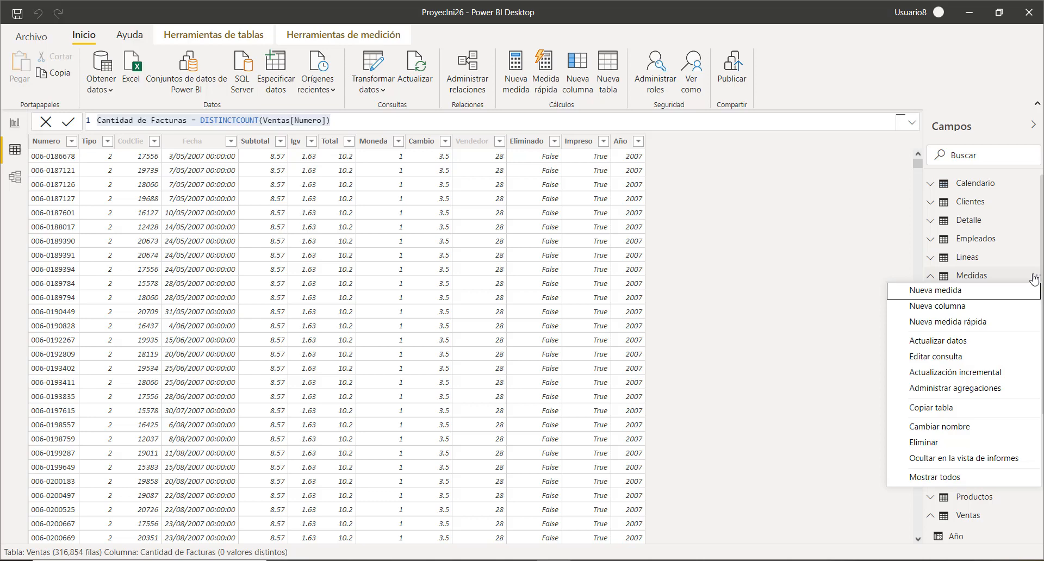
left_click(958, 297)
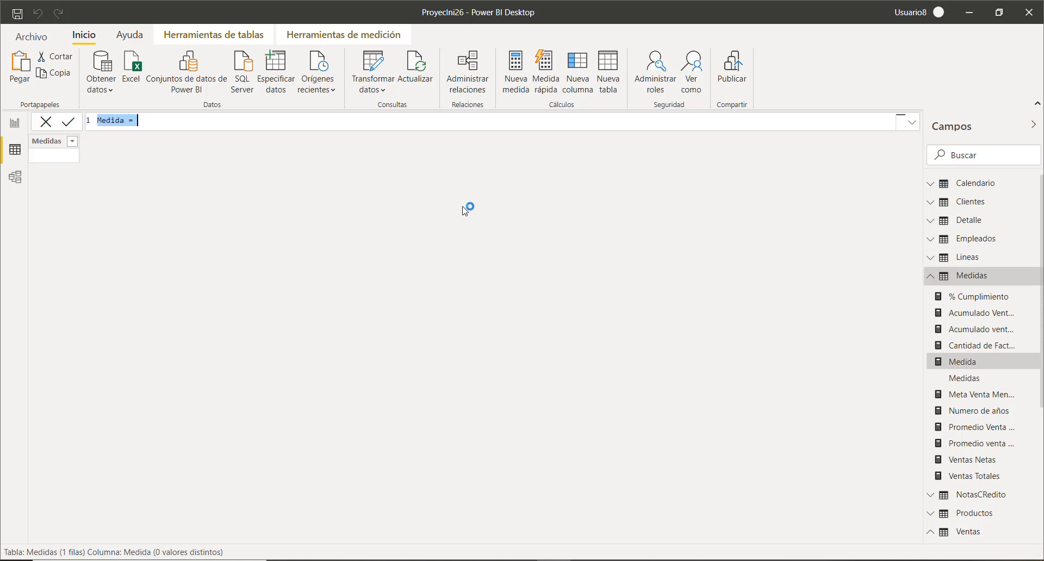
type("Numero de productos")
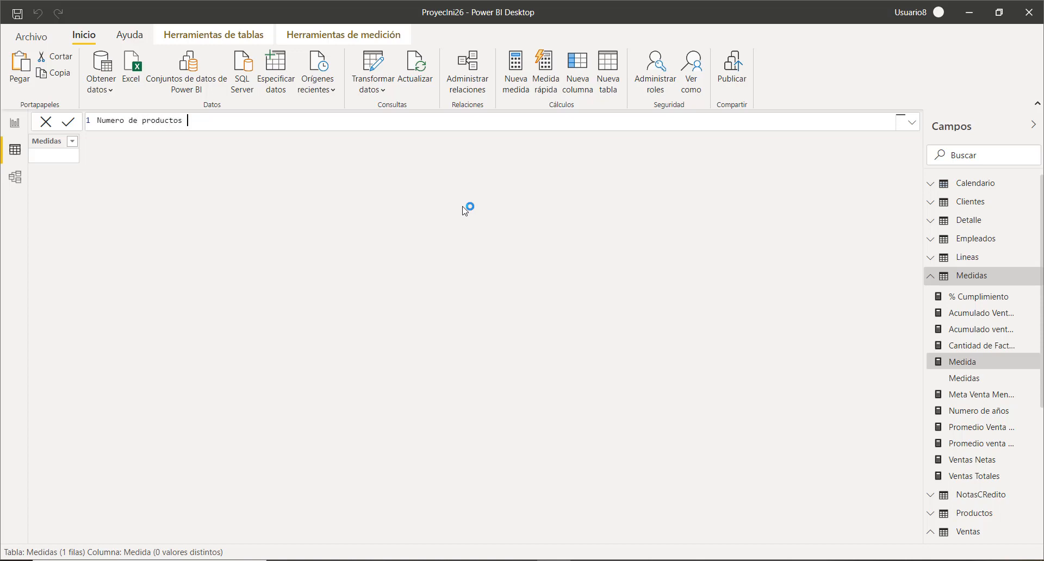
type(" vendidos = dis")
key("Down")
key("Down")
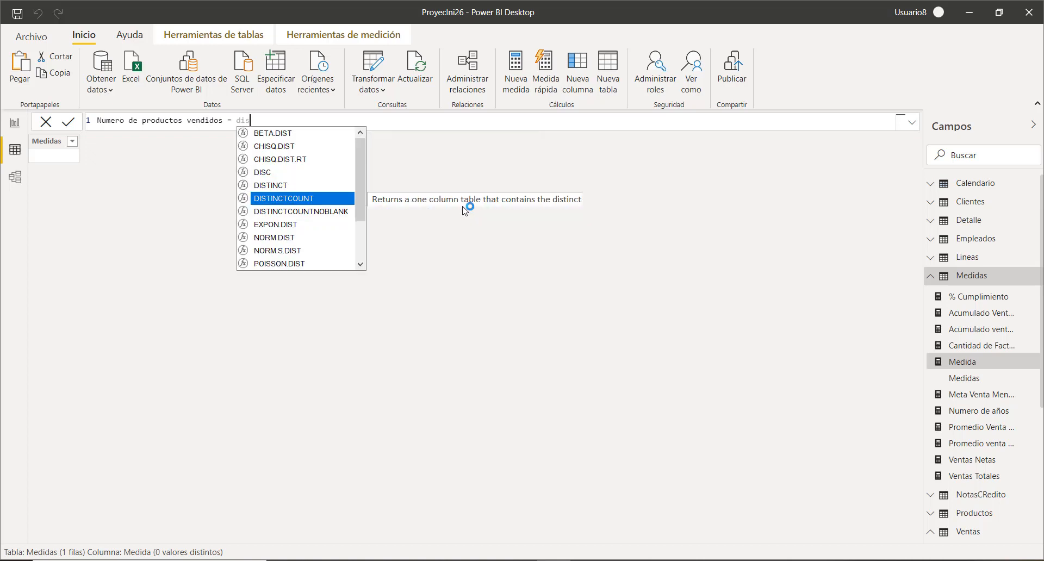
key("Tab")
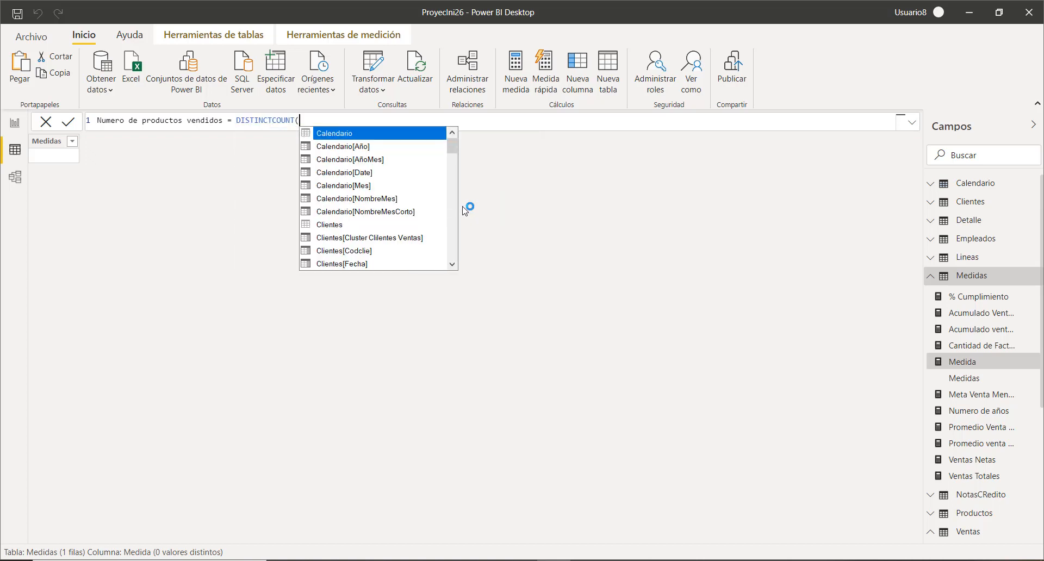
type("det")
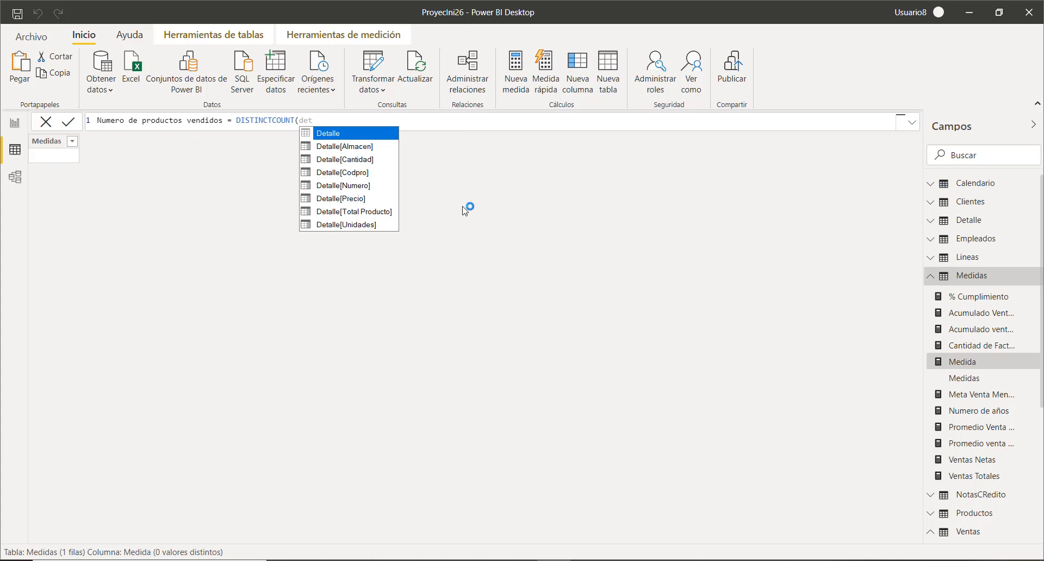
key("Down")
key("Down")
key("Down")
key("Down")
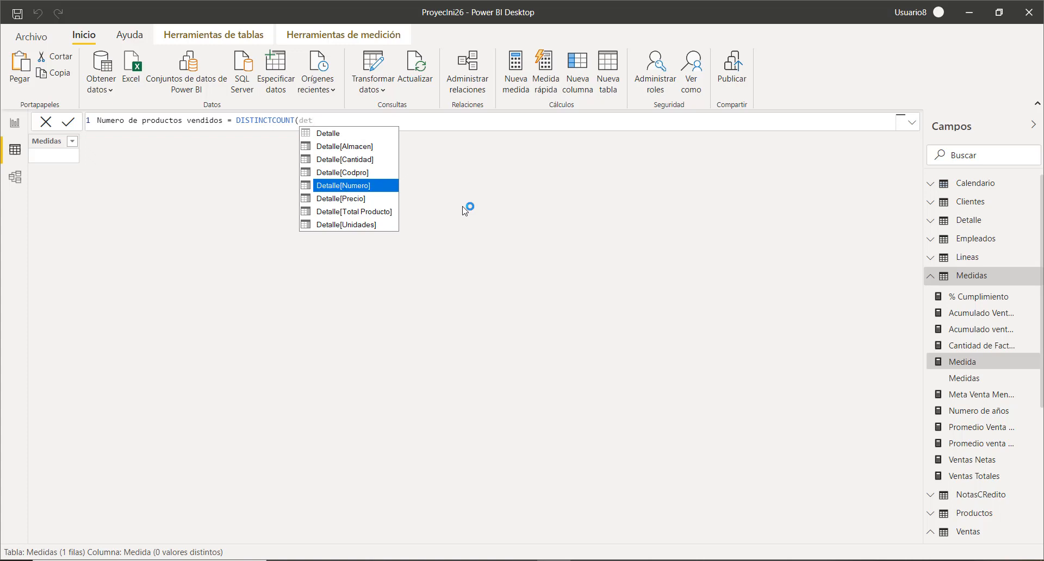
key("Tab")
type(")")
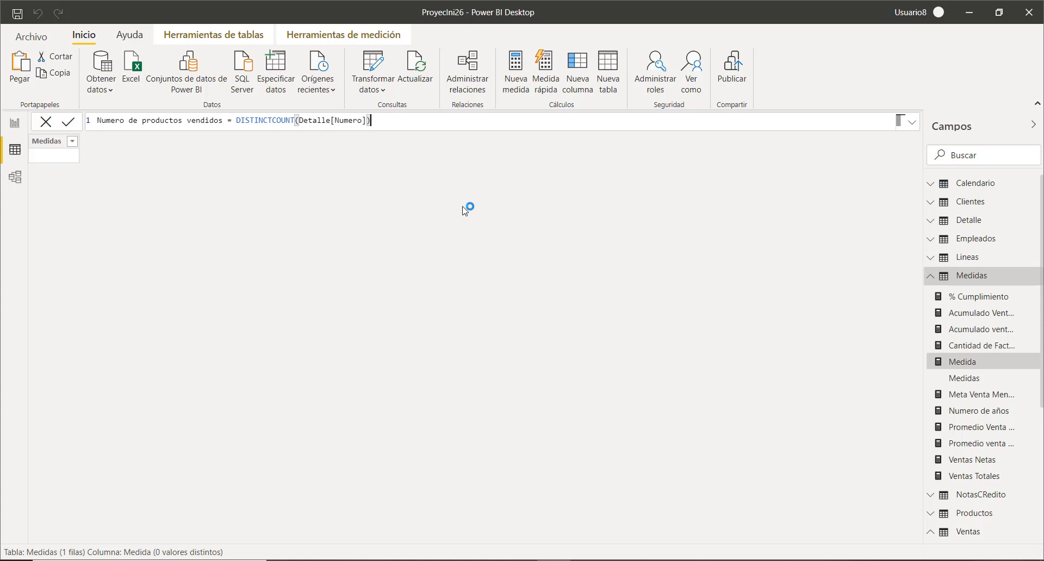
Step: Rename the measure in its formula to Numero de Detalles and commit it
key("Left")
key("Left")
key("Left")
key("Left")
key("Left")
key("Left")
key("Left")
key("Left")
key("Left")
key("Left")
key("Left")
key("Left")
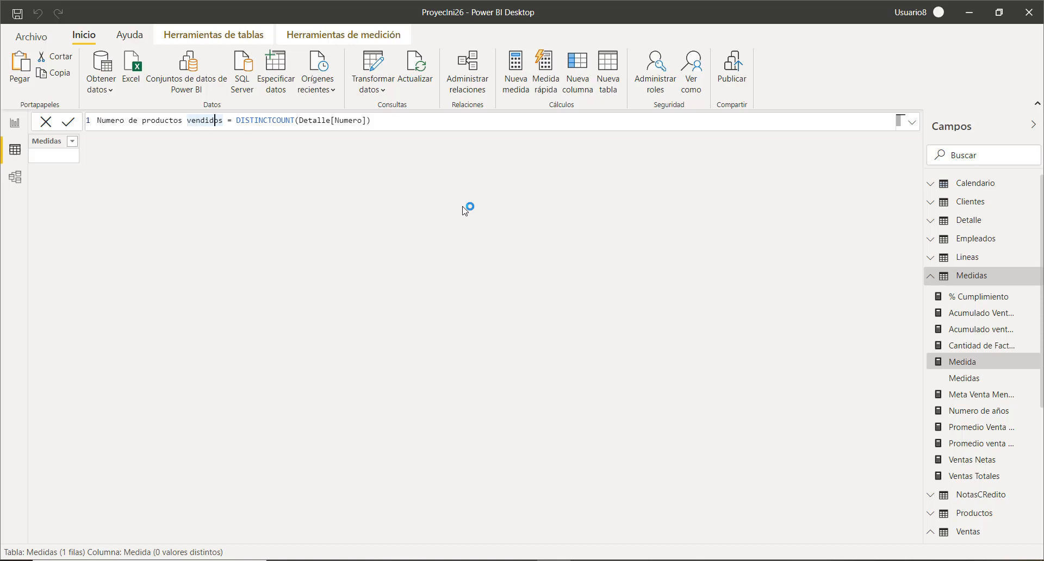
key("BackSpace")
key("BackSpace")
key("BackSpace")
key("BackSpace")
key("BackSpace")
key("BackSpace")
key("BackSpace")
key("BackSpace")
key("BackSpace")
key("BackSpace")
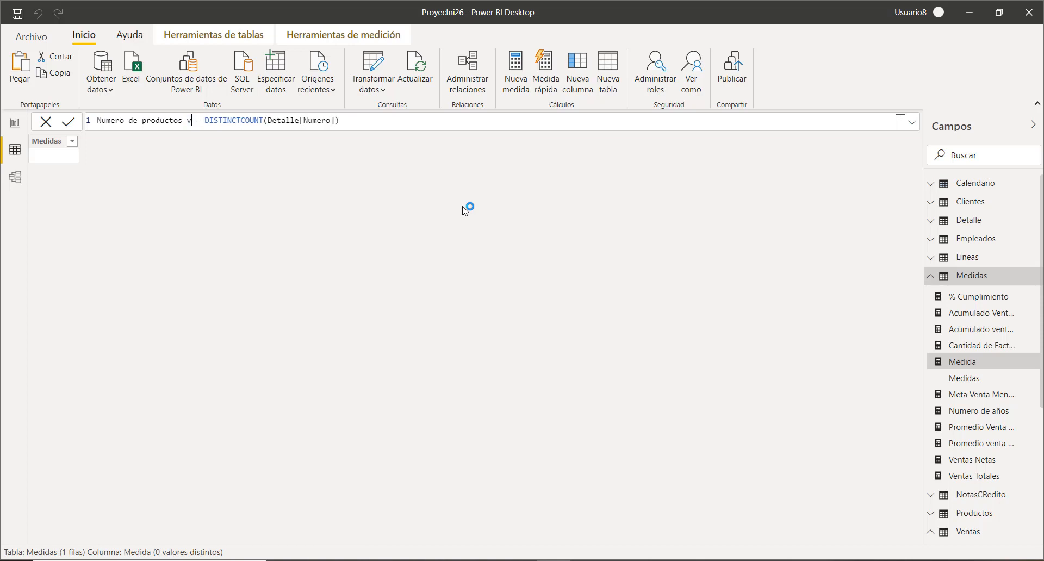
key("BackSpace")
key("BackSpace")
key("BackSpace")
key("BackSpace")
key("BackSpace")
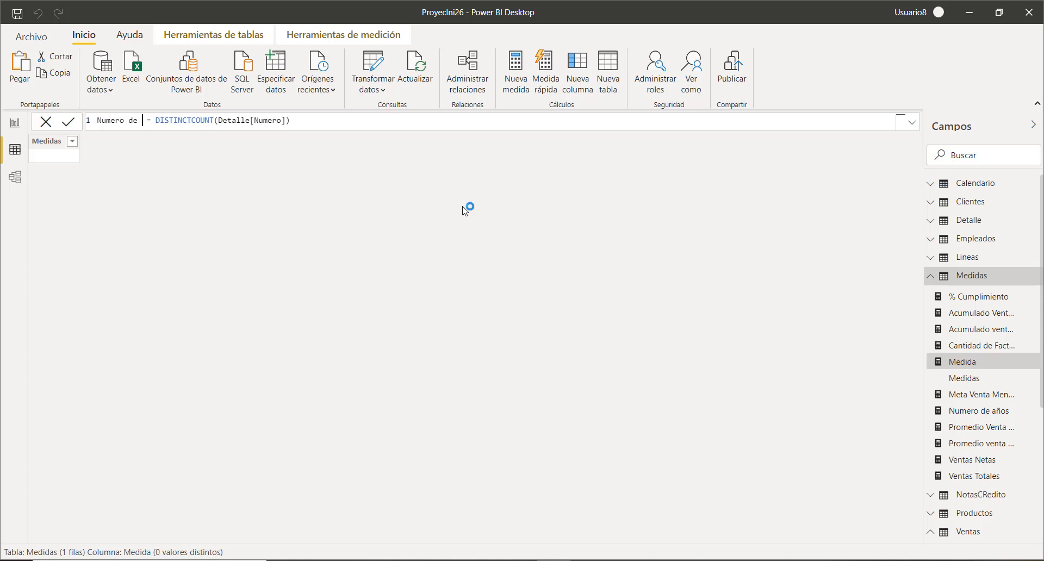
type("Detalles")
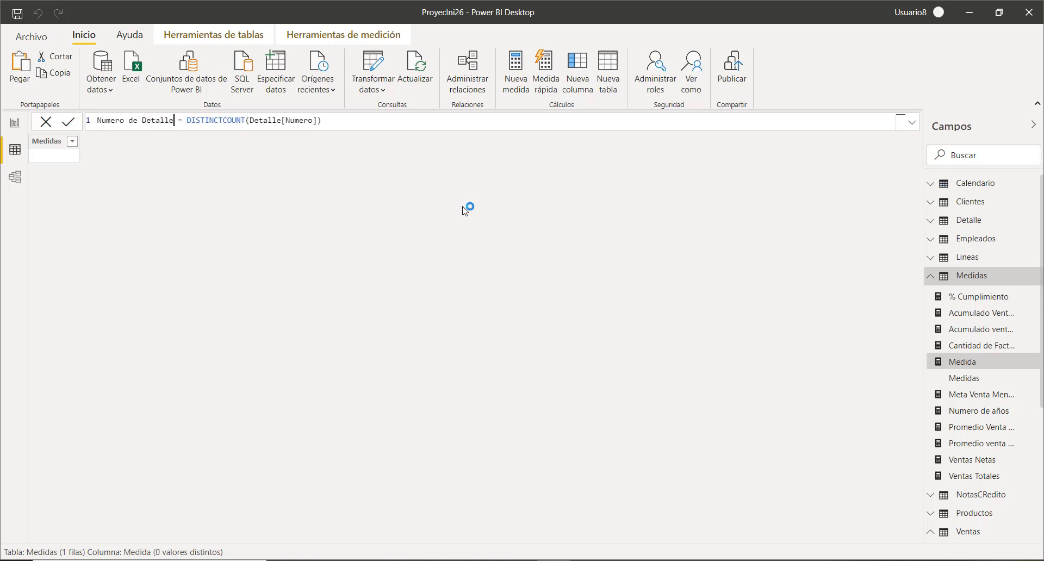
key("Return")
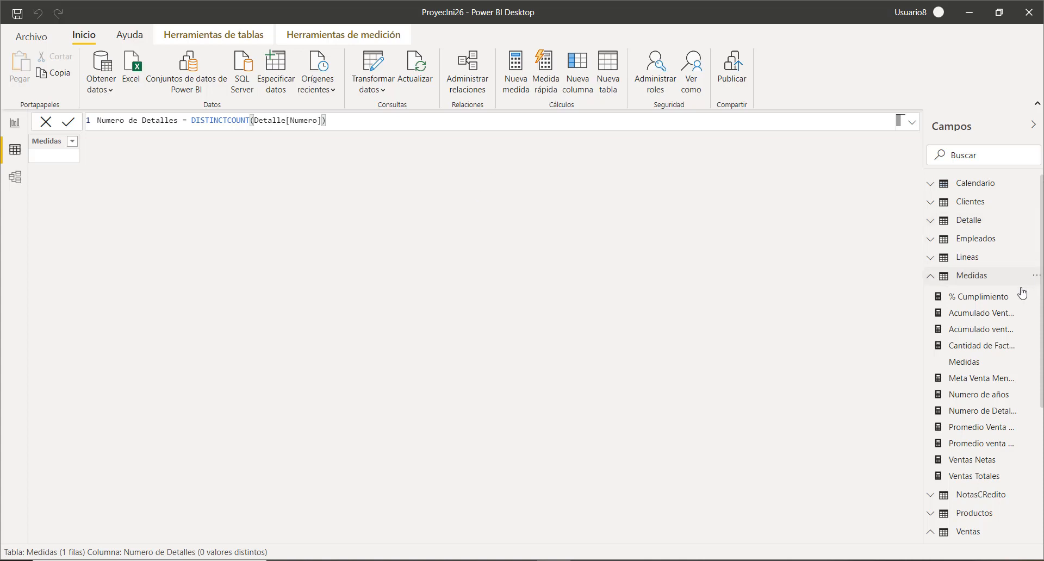
Step: Create a measure in the Medidas table: Ventas Productos = sum(Detalle[Total Producto])
left_click(1035, 276)
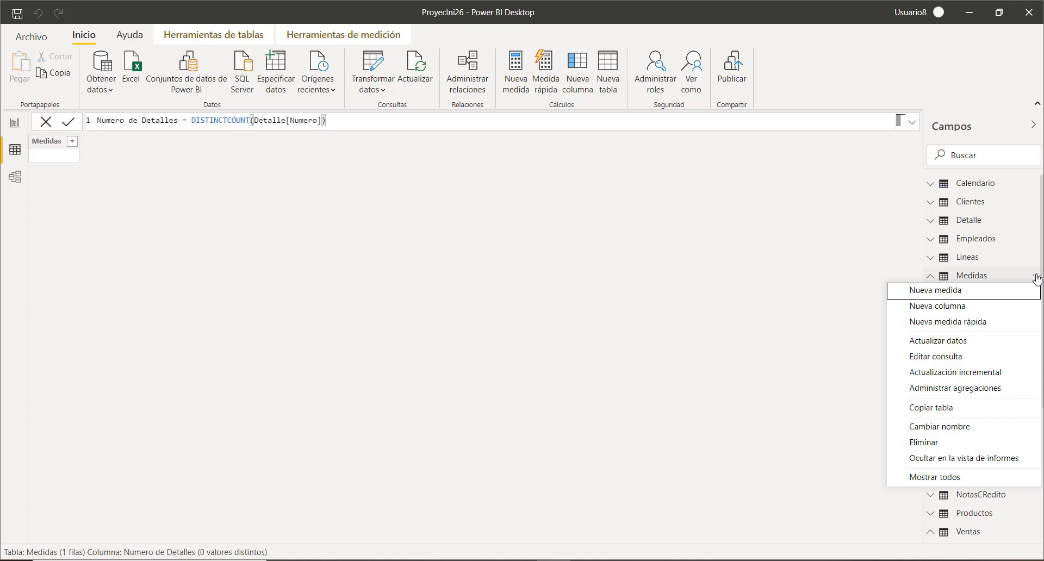
left_click(929, 297)
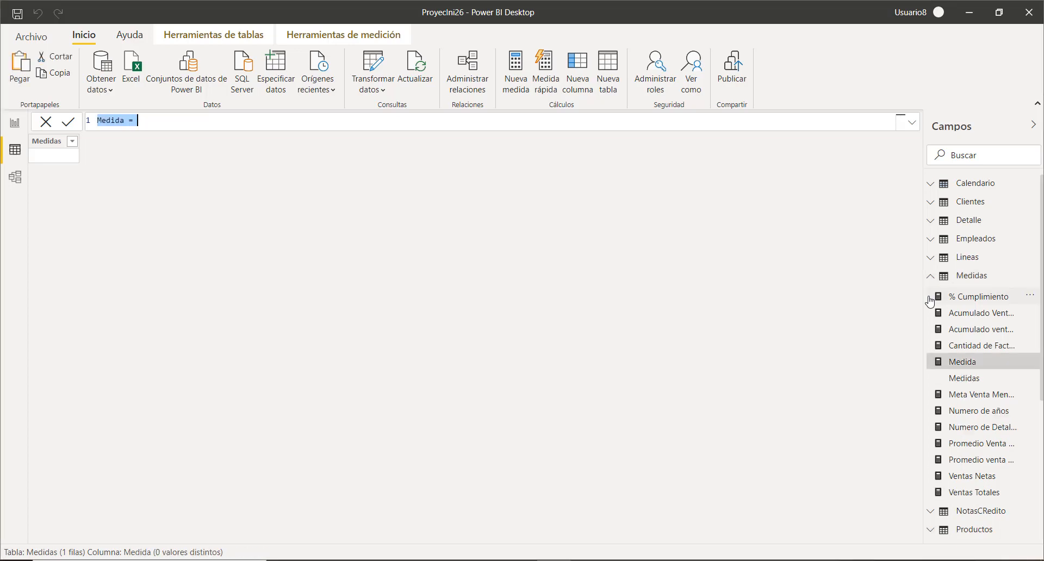
type("Ventas Produco")
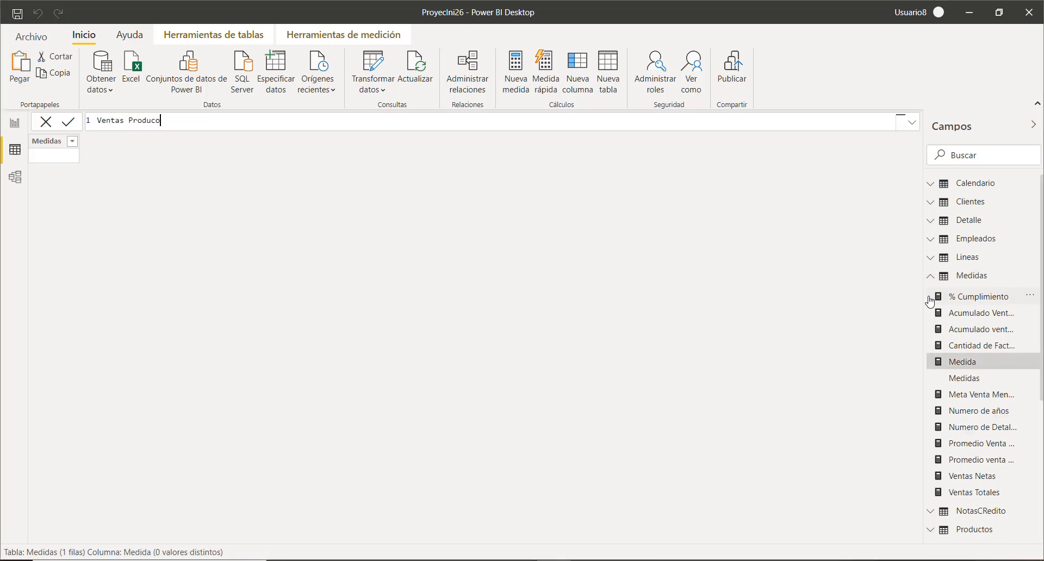
key("BackSpace")
type("tos = sum(tot")
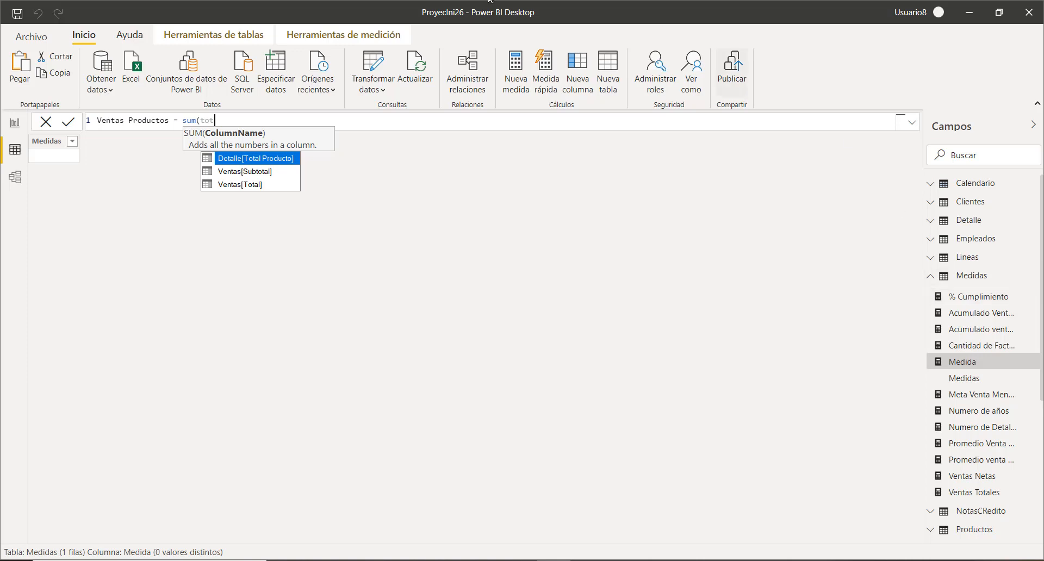
left_click(248, 157)
key("BackSpace")
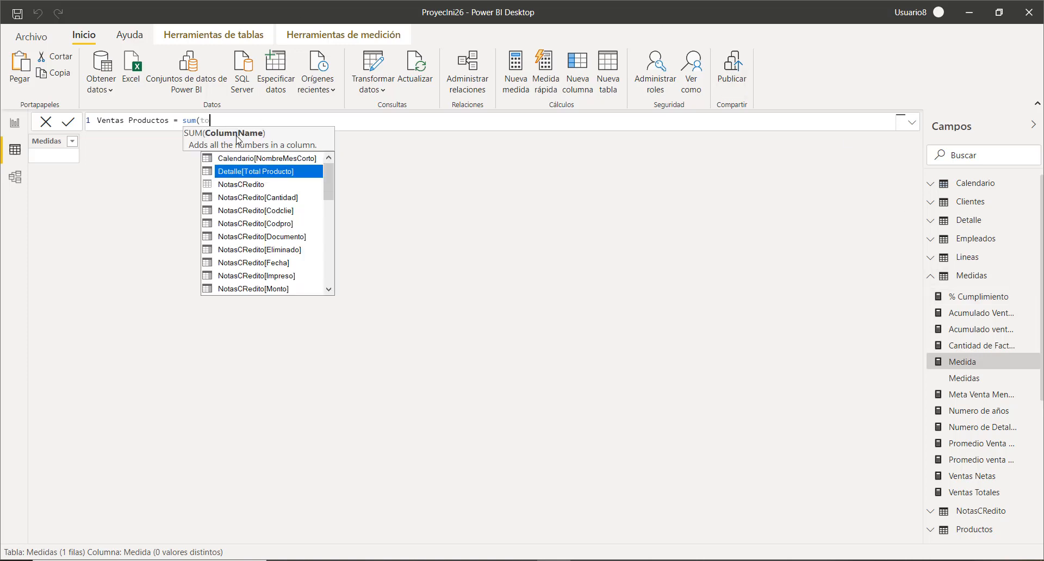
key("Tab")
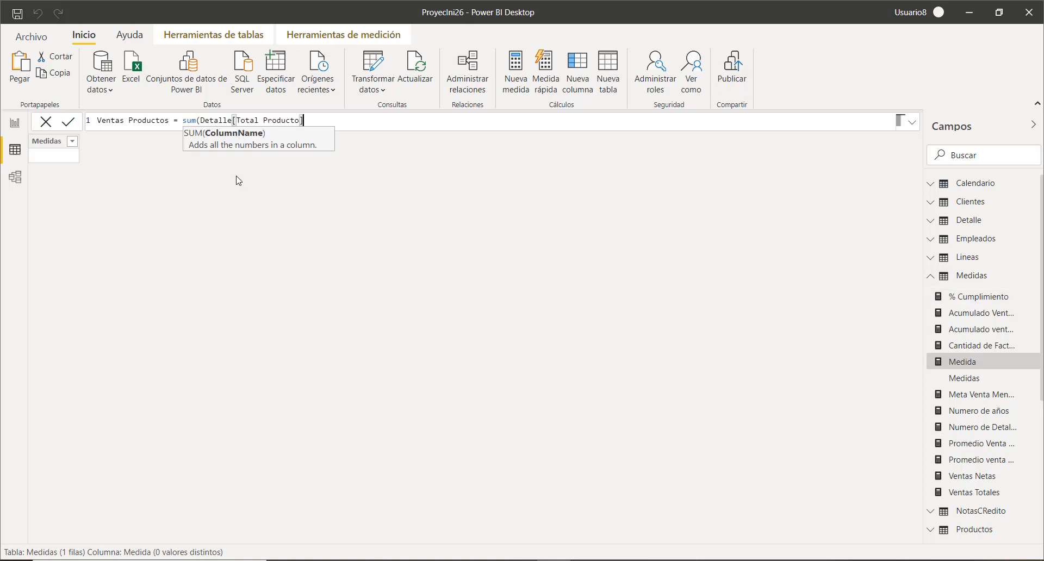
type(")")
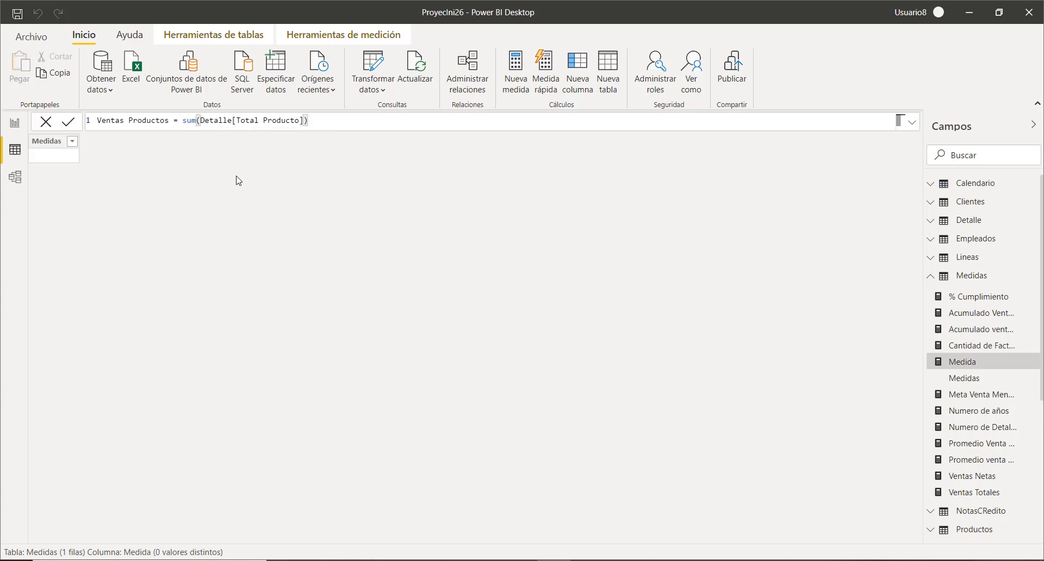
key("Return")
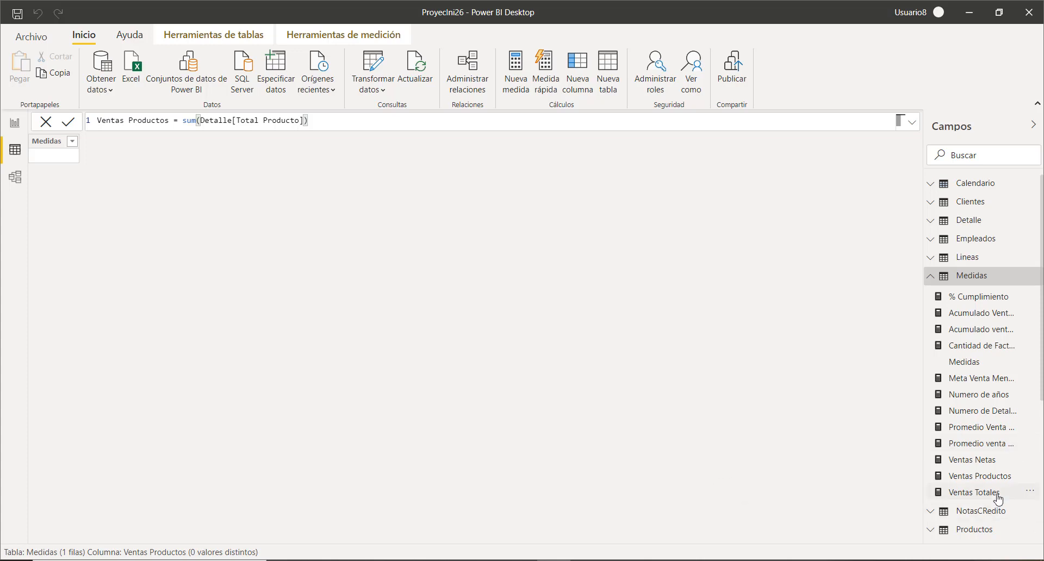
Step: Change the Numero de Detalles measure's formula to DISTINCTCOUNT(Detalle[Codpro]) and commit it
scroll(993, 514, "down", 3)
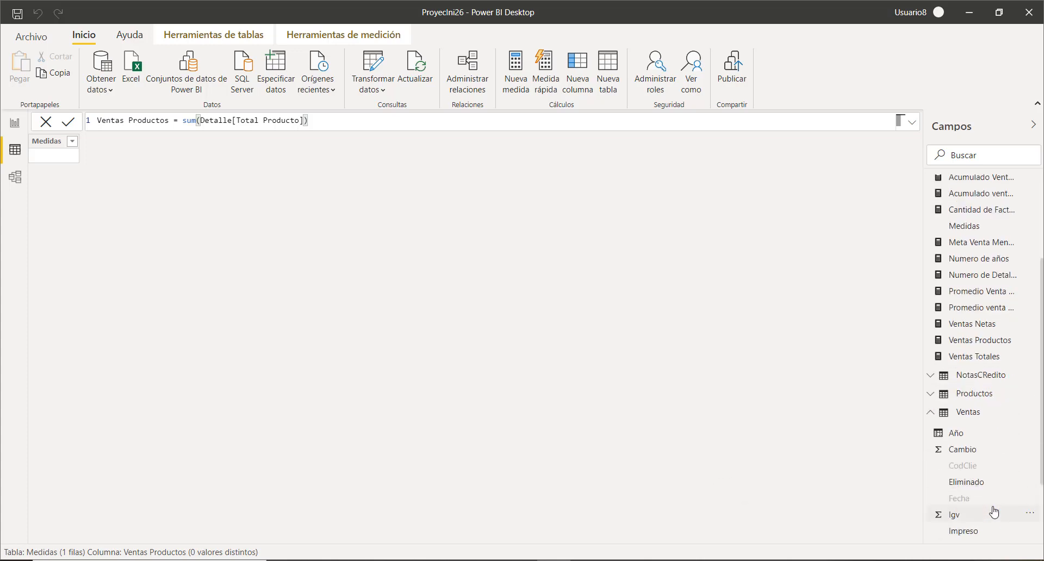
scroll(1009, 454, "up", 2)
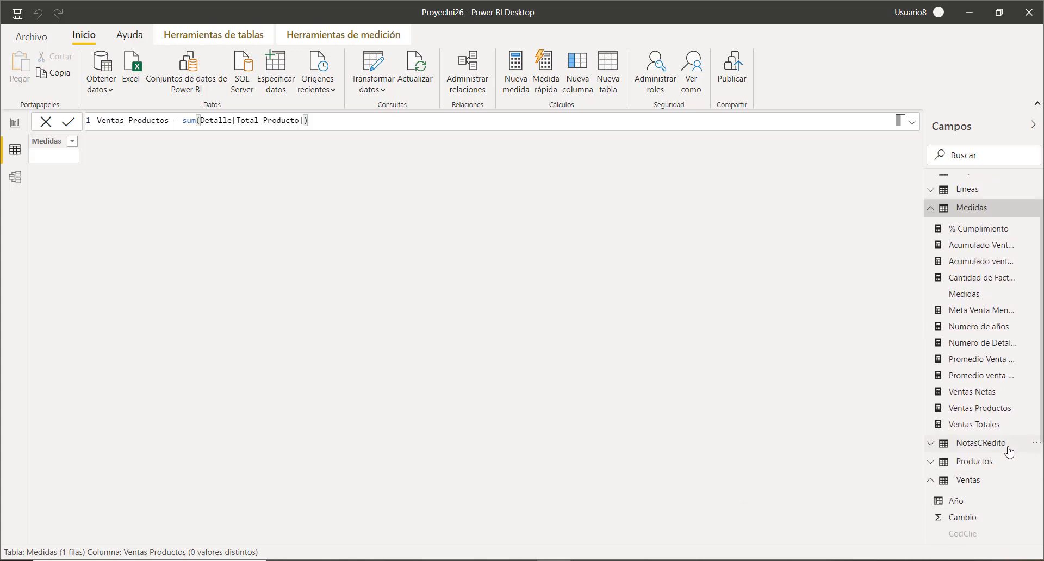
left_click(994, 351)
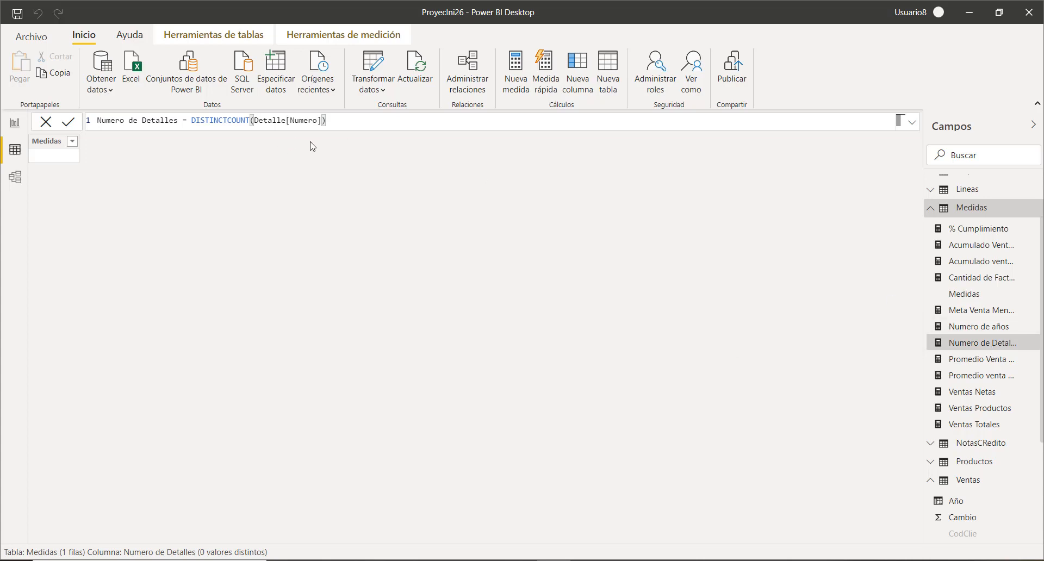
left_click(323, 122)
key("BackSpace")
key("BackSpace")
key("BackSpace")
key("BackSpace")
key("BackSpace")
key("BackSpace")
key("BackSpace")
key("BackSpace")
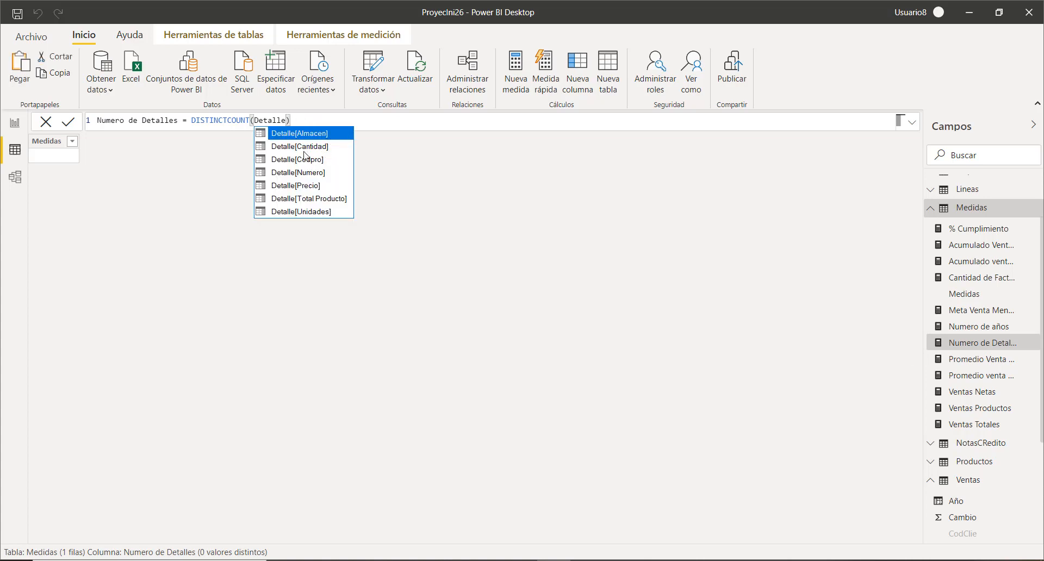
left_click(316, 159)
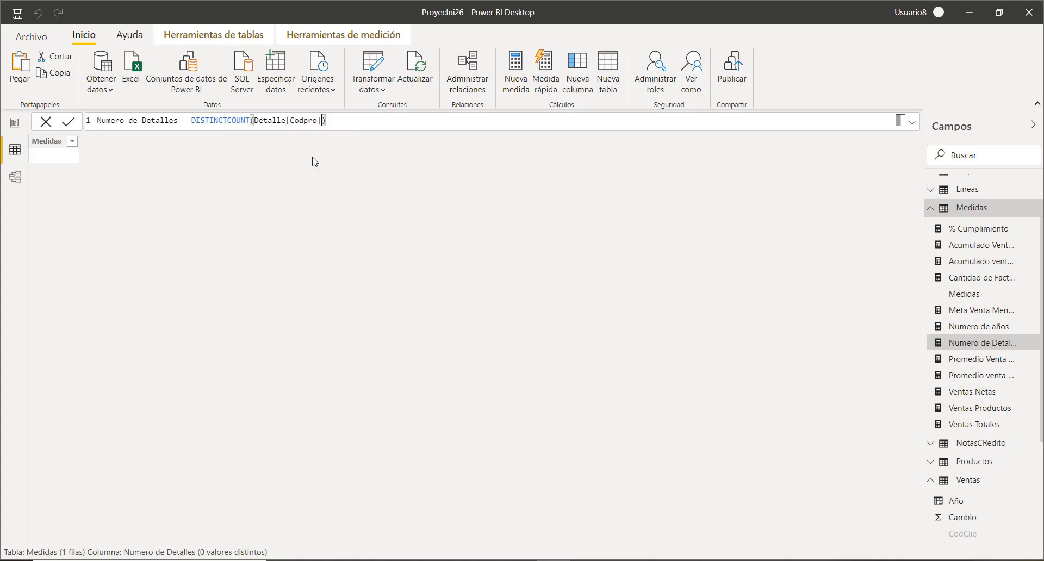
key("Return")
Step: Add a scatter chart to Página 4 in the report view and enlarge it to fill most of the page
left_click(14, 123)
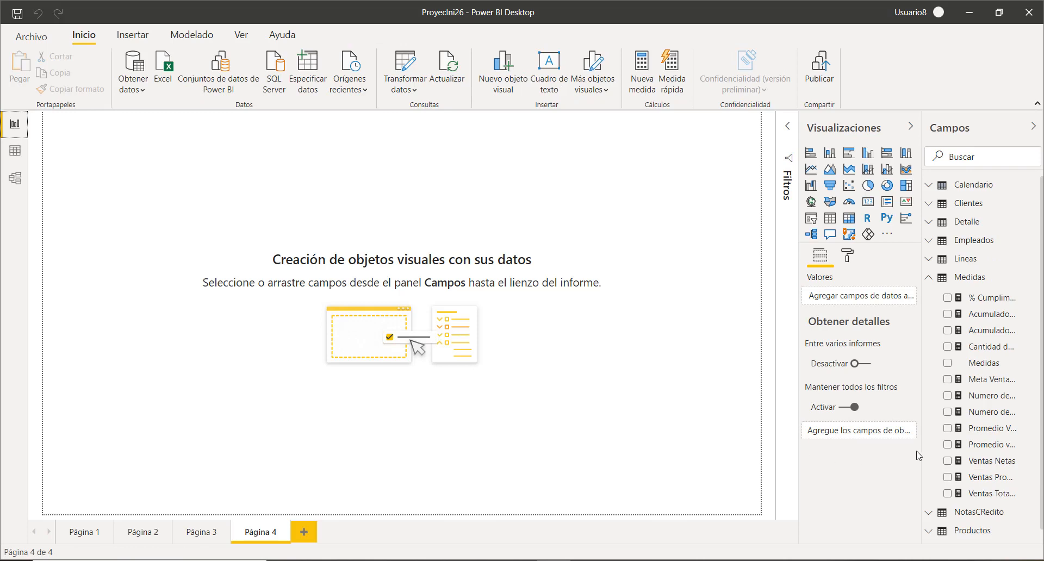
left_click(849, 186)
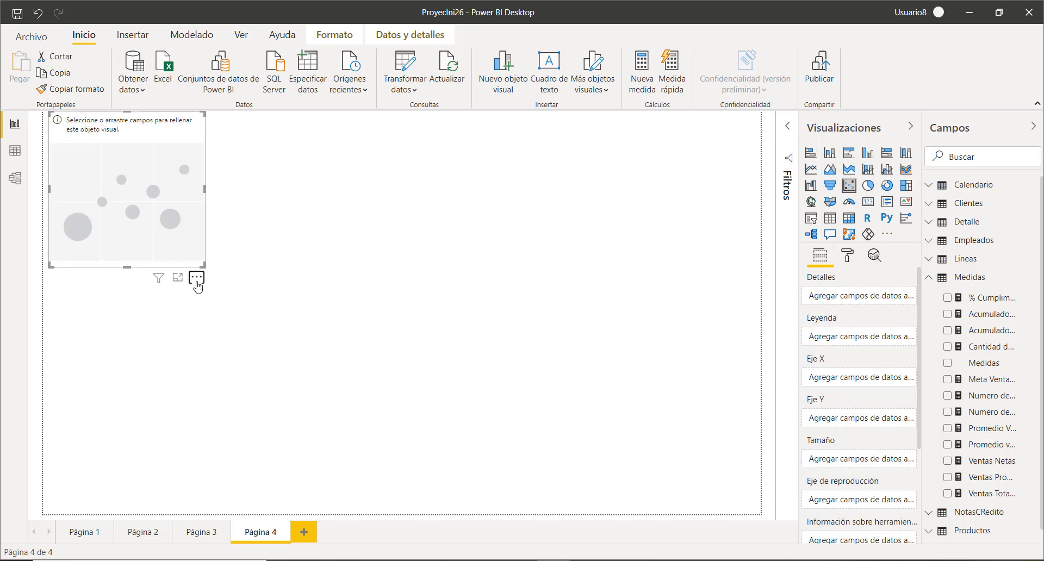
left_click_drag(195, 276, 614, 495)
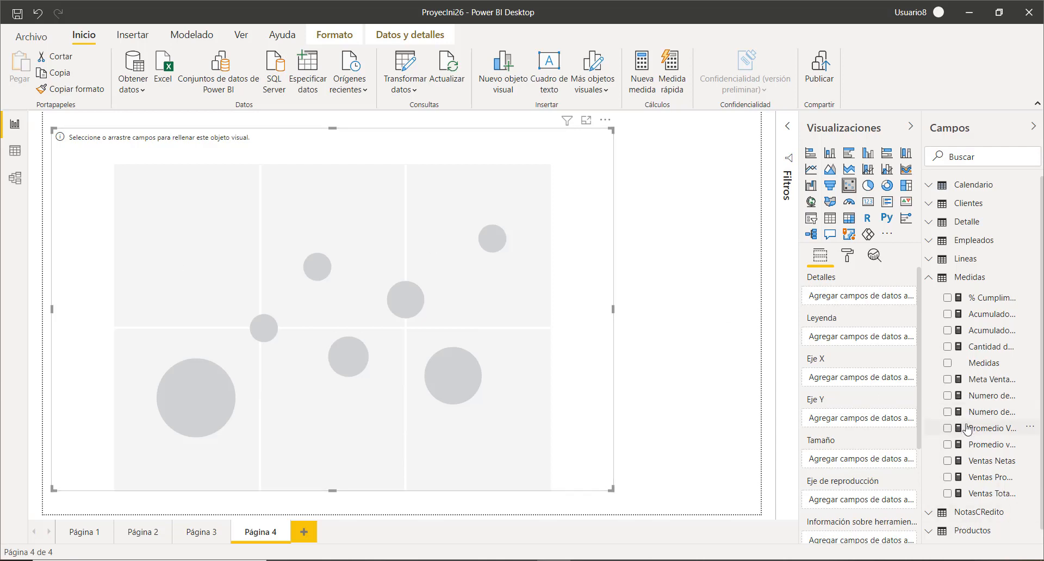
Step: Assign the Nombre field of the Productos table as the scatter chart's details
left_click(930, 278)
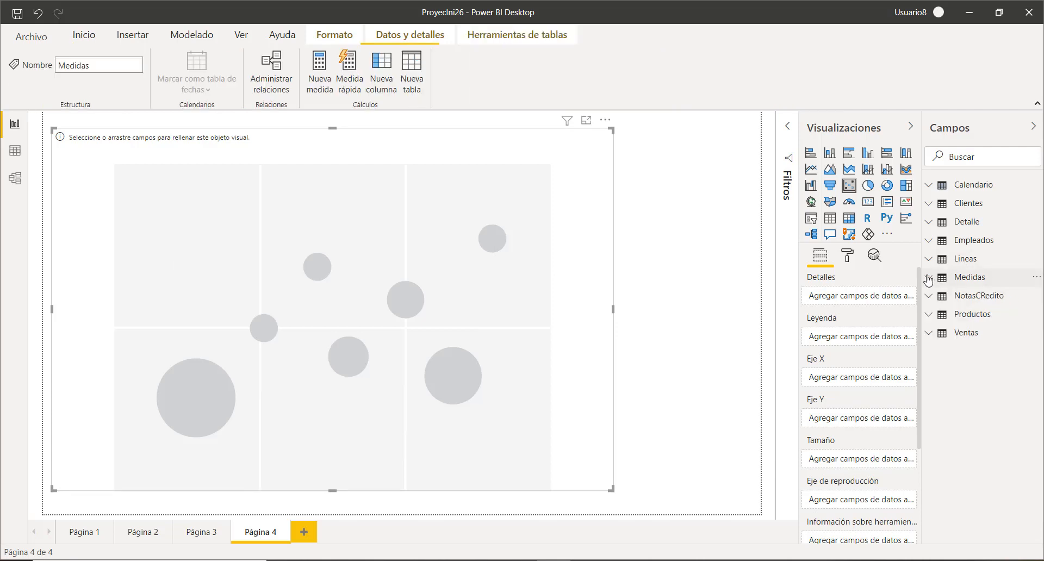
left_click(928, 315)
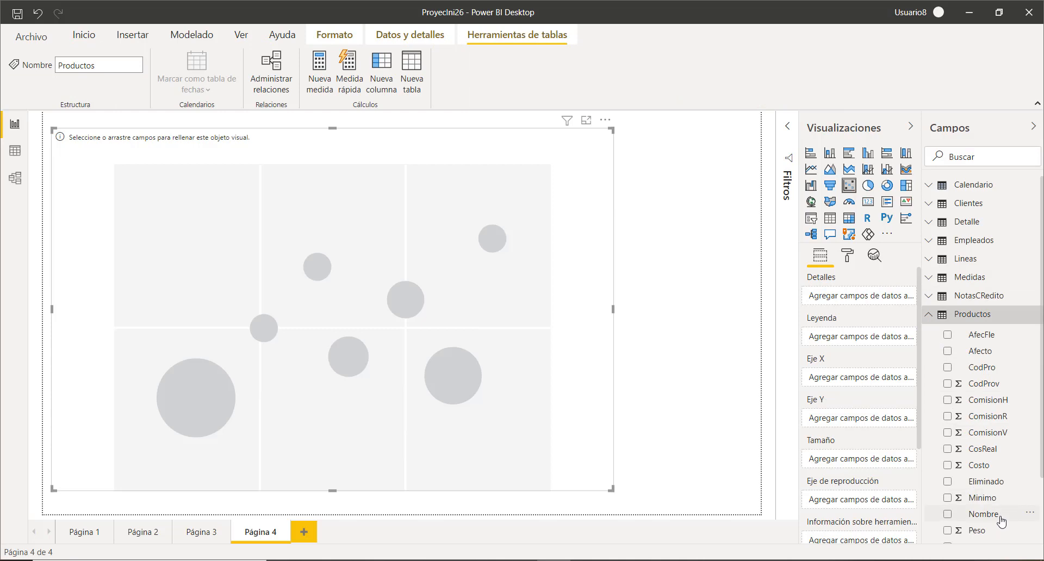
left_click_drag(1002, 517, 865, 299)
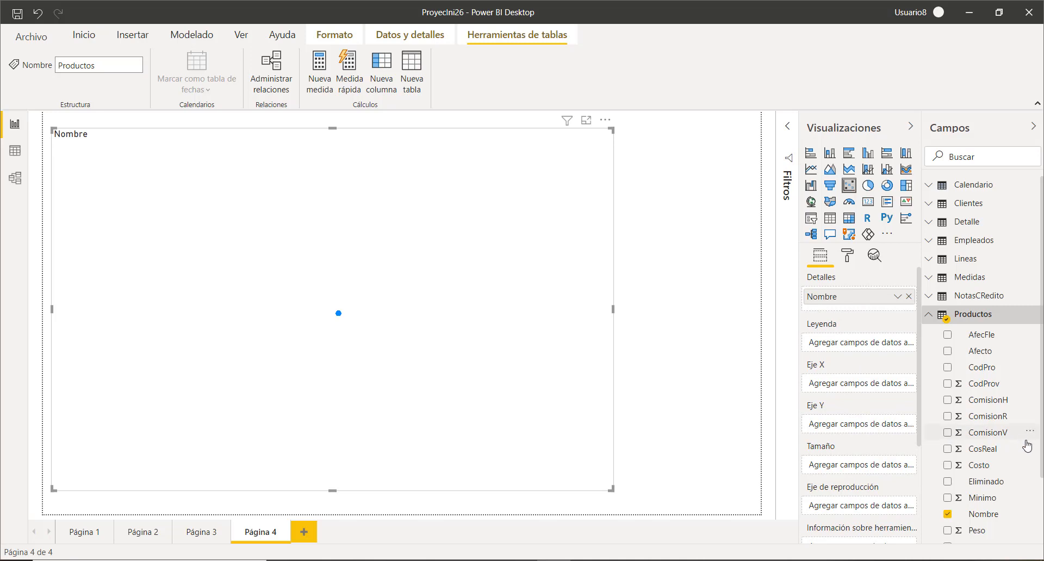
Step: Plot the Ventas Productos measure on the scatter chart's X axis and Numero de Detalles on its Y axis
left_click(931, 318)
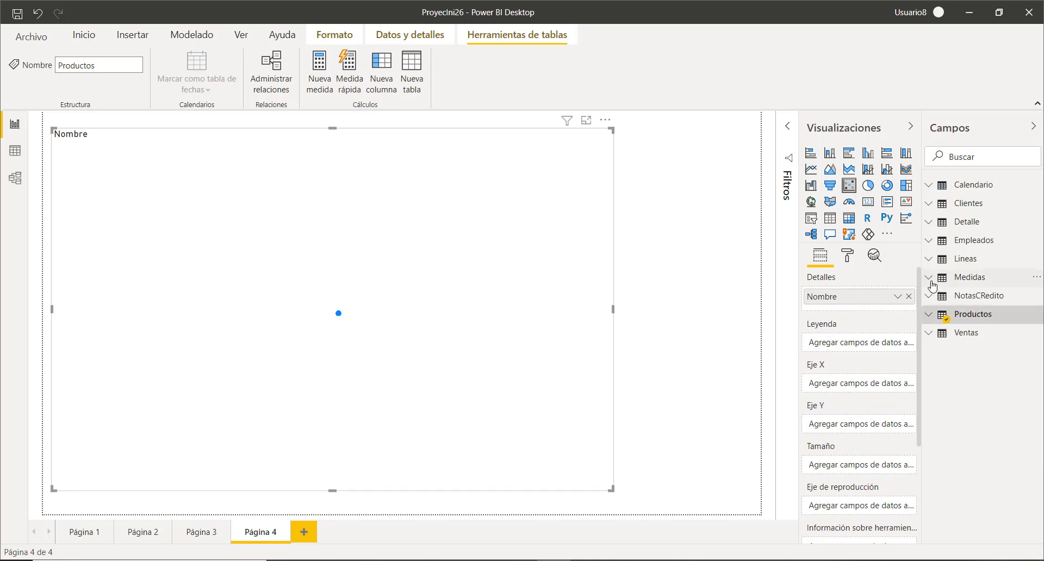
left_click(931, 280)
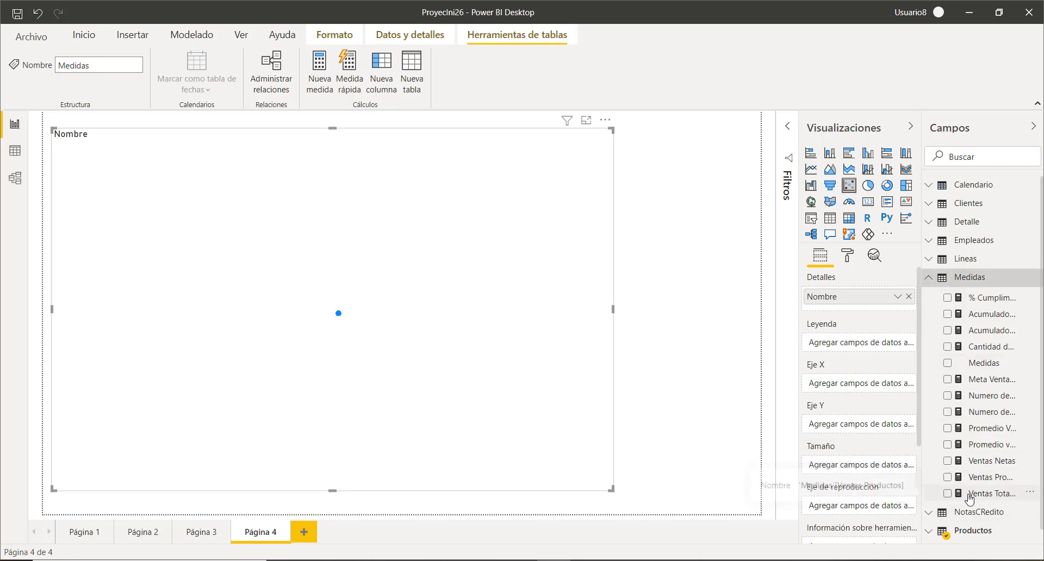
left_click_drag(960, 479, 849, 385)
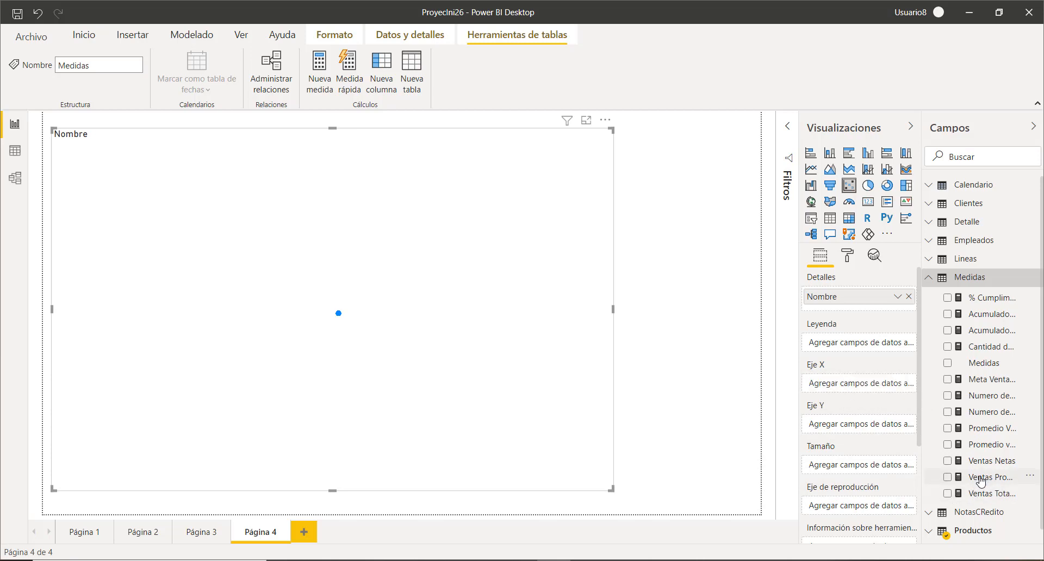
left_click_drag(955, 481, 844, 387)
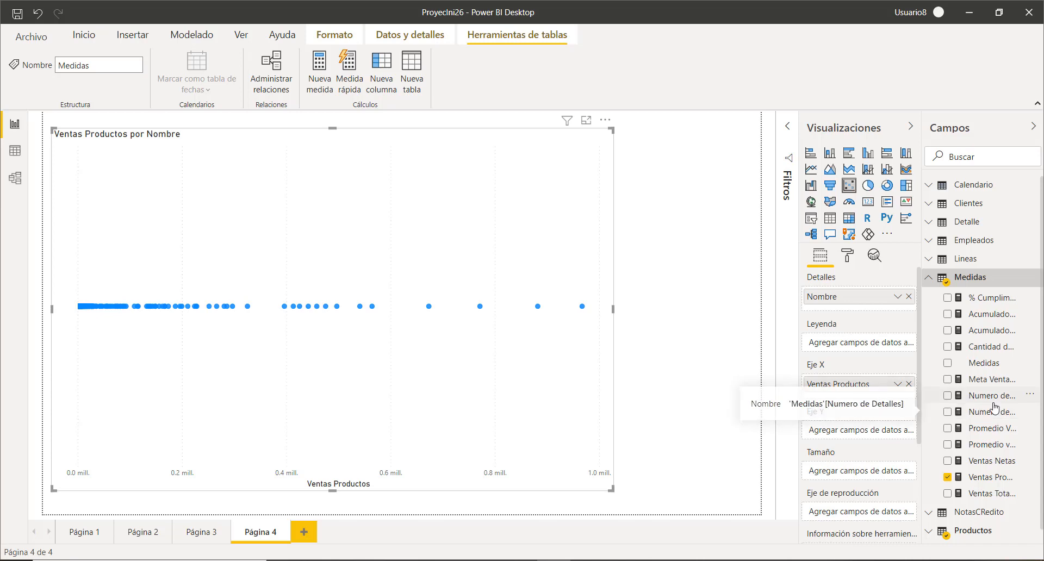
left_click_drag(999, 414, 849, 432)
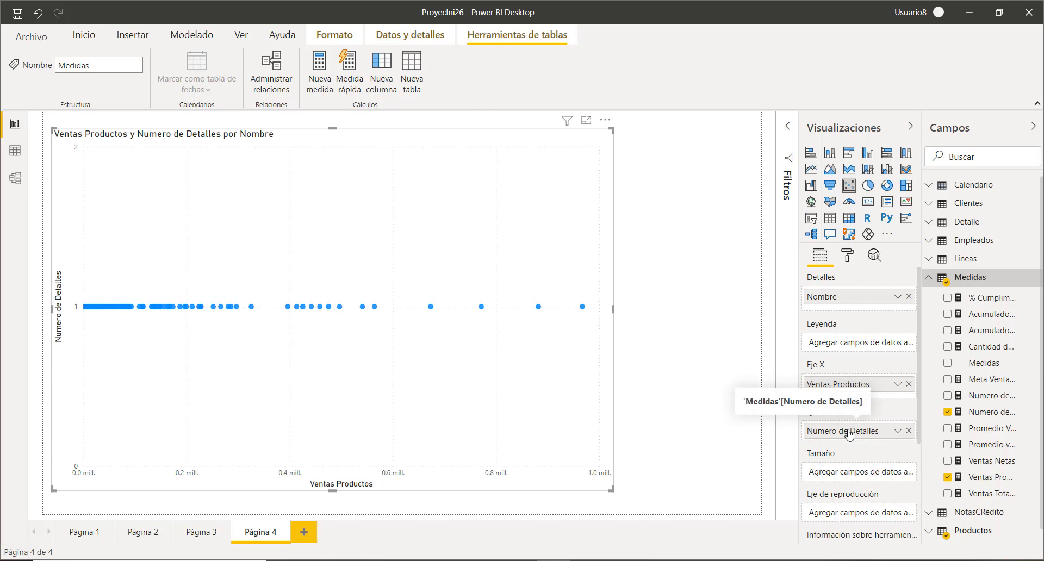
Step: Set the Numero de Detalles measure's formula to DISTINCTCOUNT(Detalle[Numero]) and commit it
left_click(1000, 415)
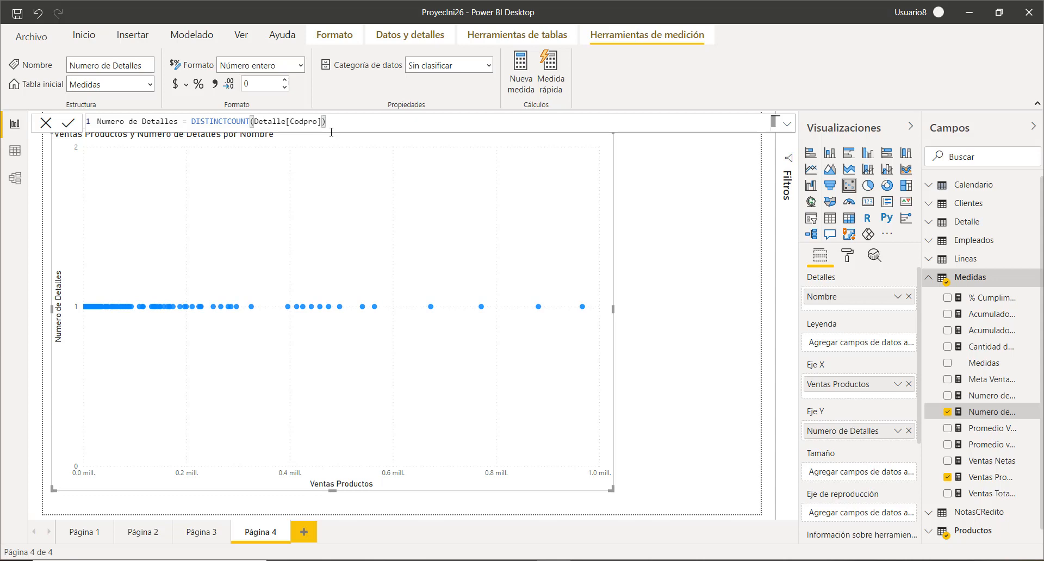
key("BackSpace")
key("BackSpace")
key("BackSpace")
key("BackSpace")
key("BackSpace")
key("BackSpace")
key("BackSpace")
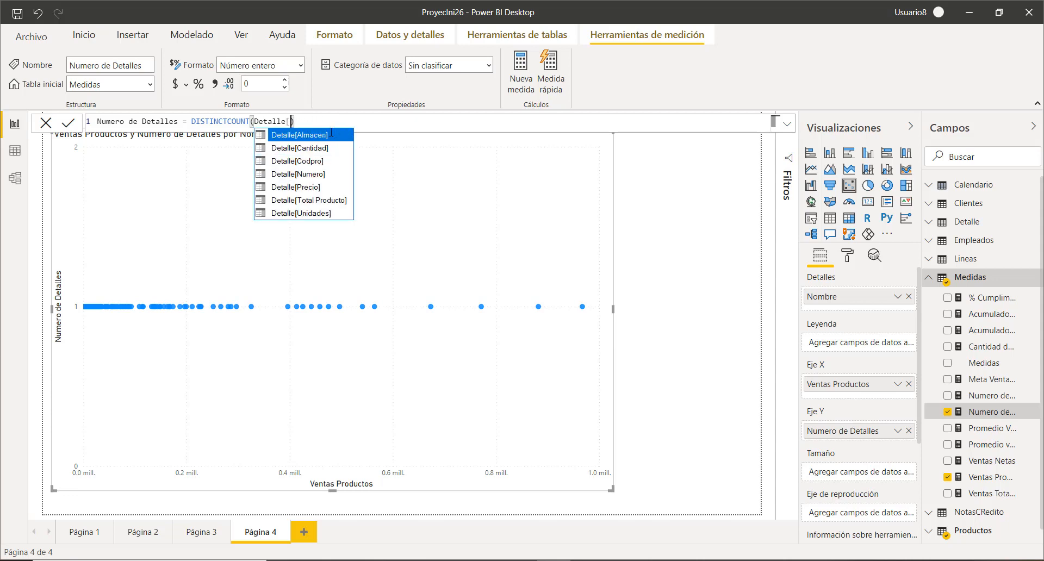
double_click(312, 179)
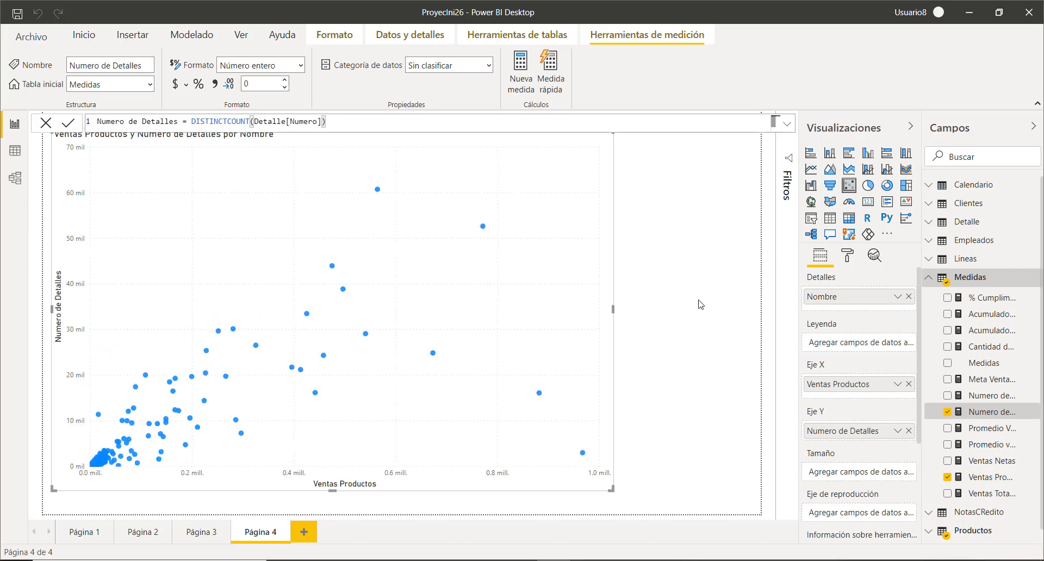
left_click(664, 311)
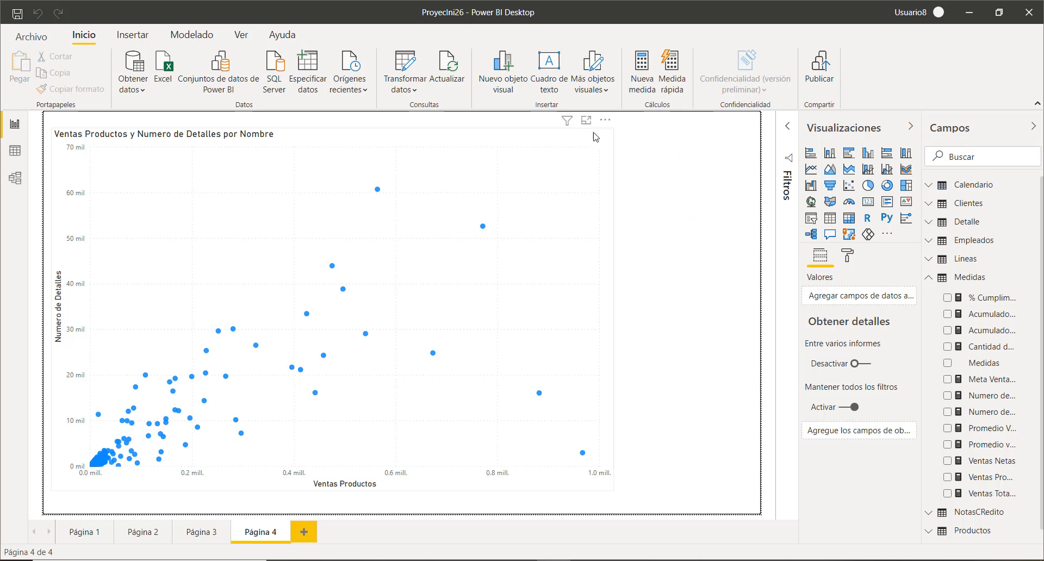
Step: Find clusters automatically in the product scatter chart, naming them Cluster Productos and keeping the automatic number of clusters
left_click(606, 120)
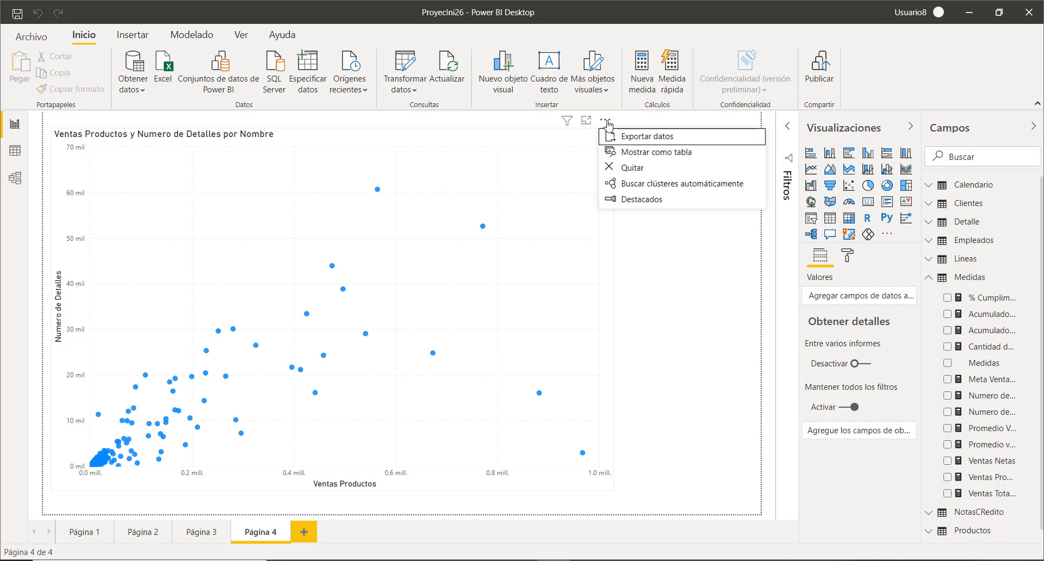
left_click(634, 184)
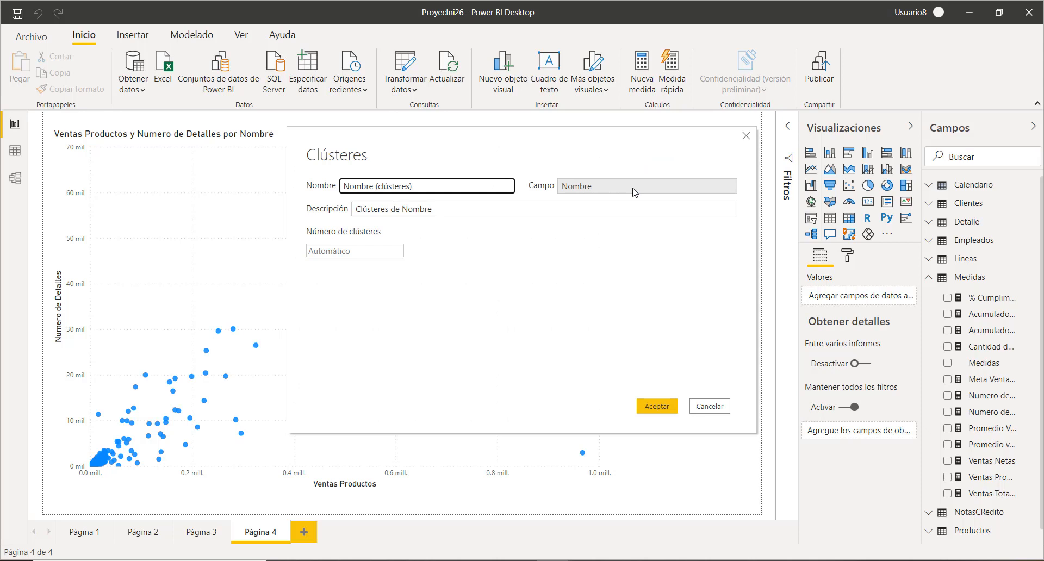
left_click_drag(417, 190, 314, 181)
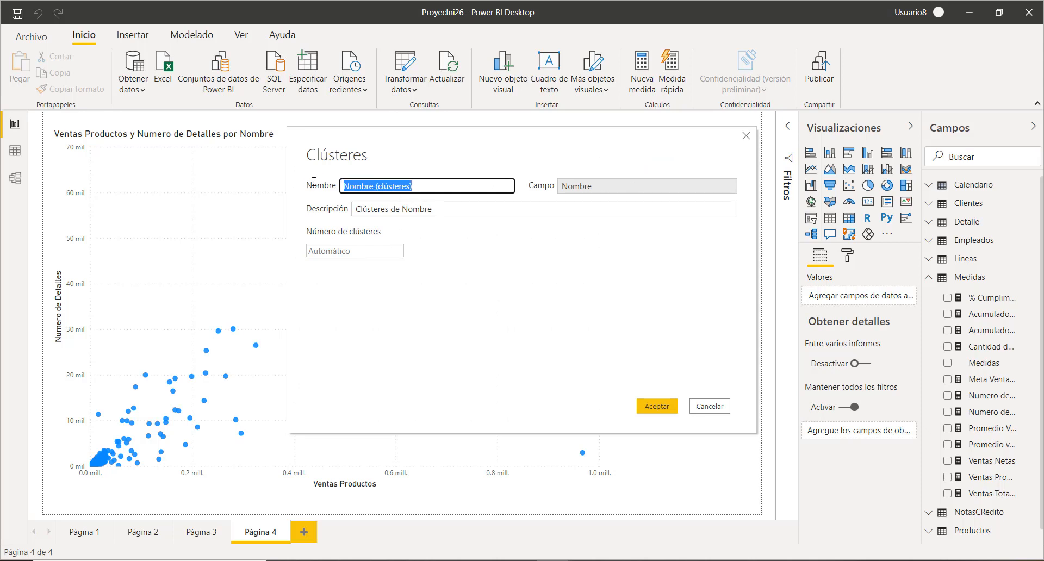
type("Cluster Productos")
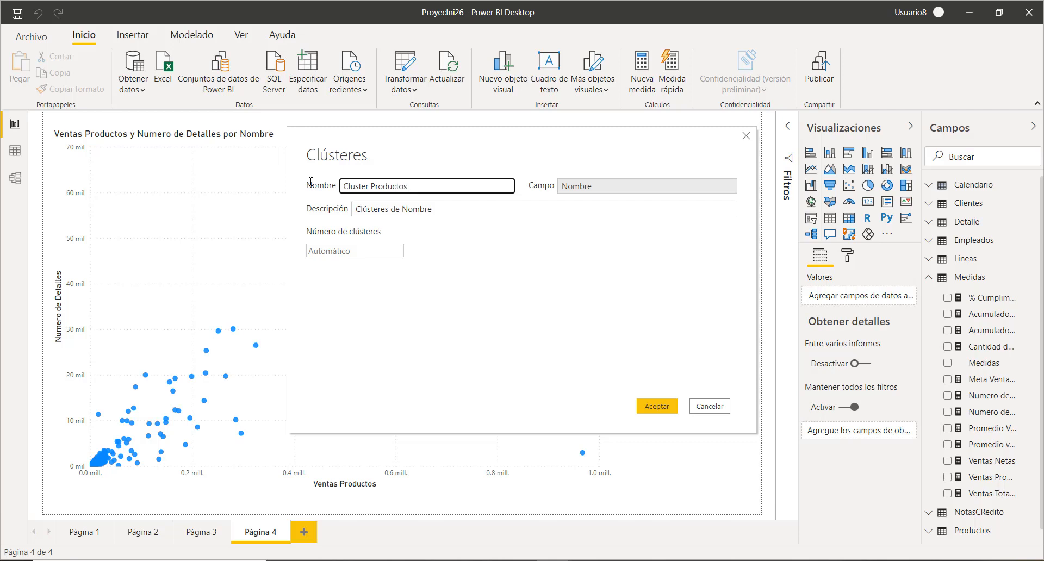
left_click(656, 406)
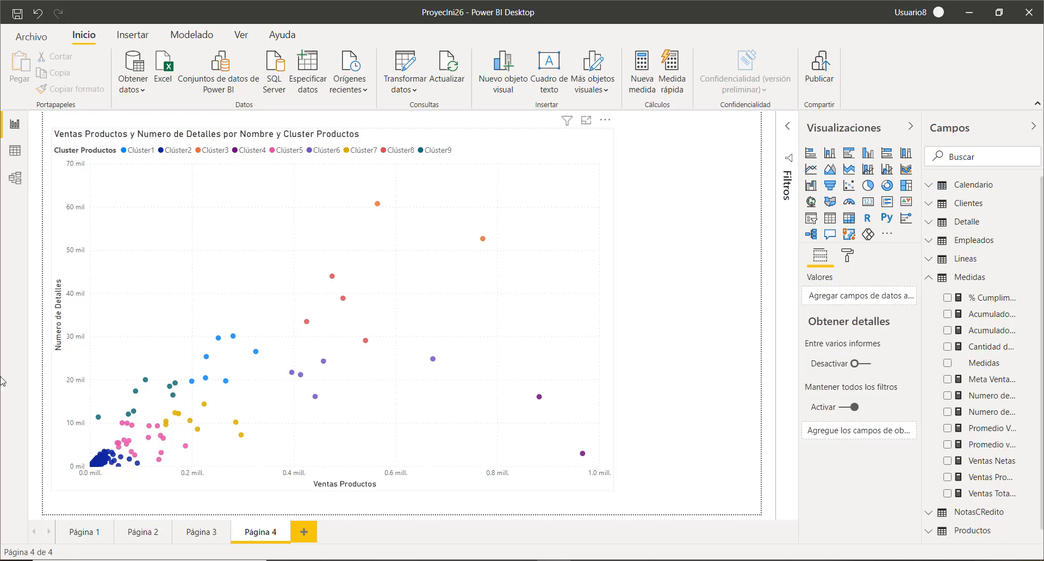
left_click(583, 200)
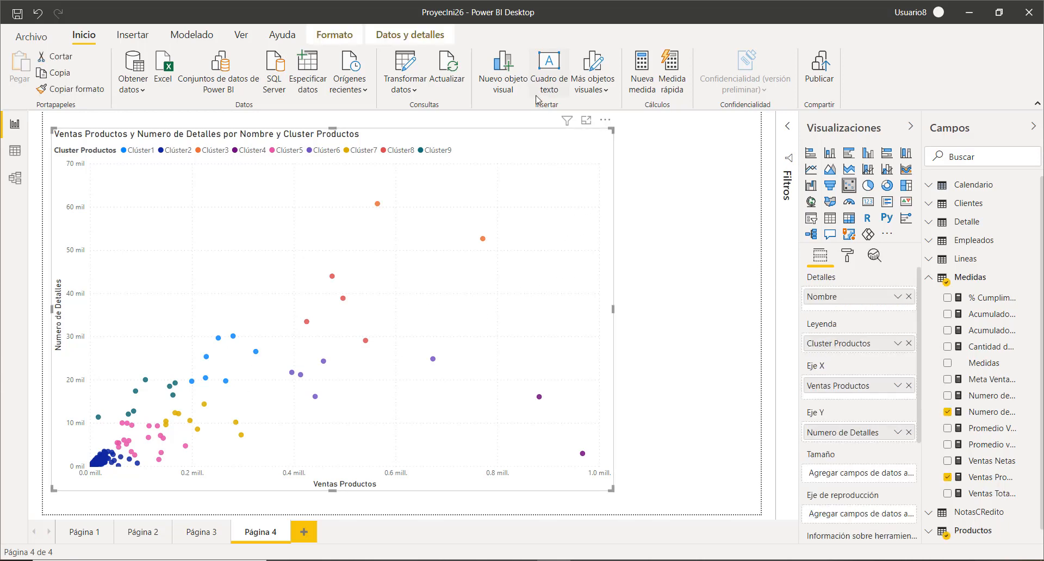
Step: Add a slicer on the Descripcion field of the Lineas table beside the scatter chart and shorten its frame
left_click(709, 156)
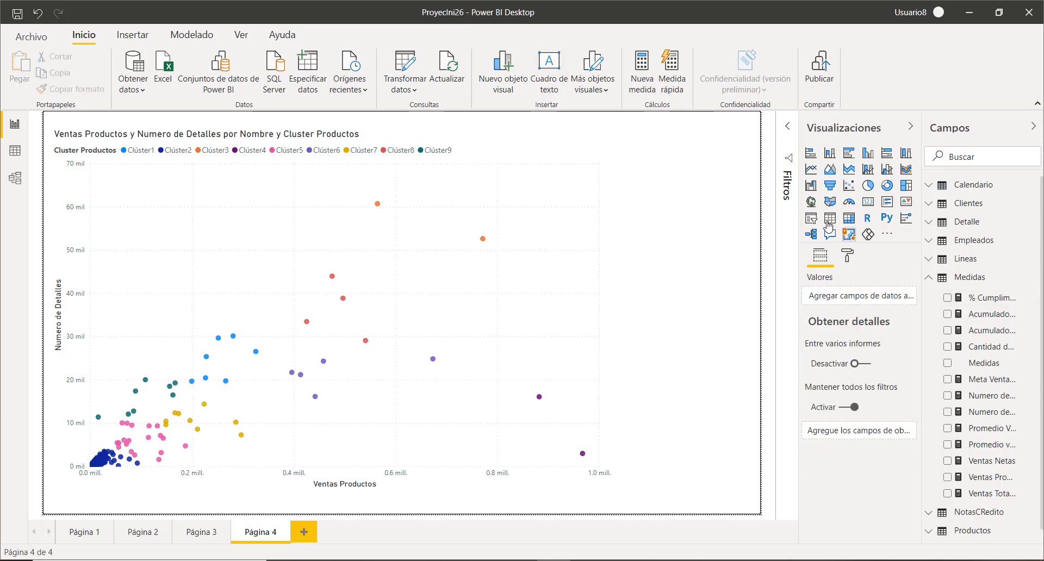
left_click(811, 218)
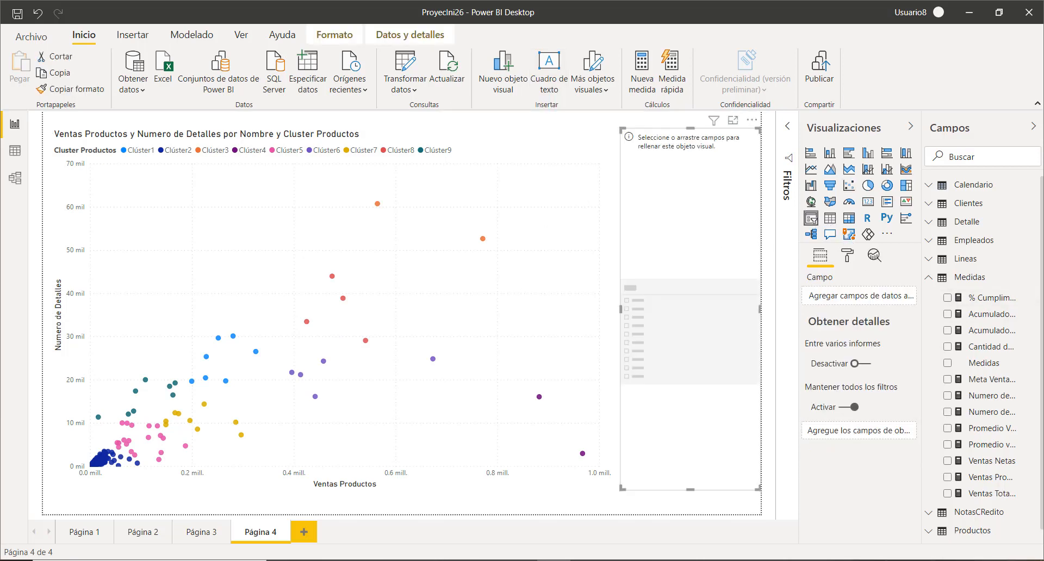
left_click(932, 282)
left_click(974, 259)
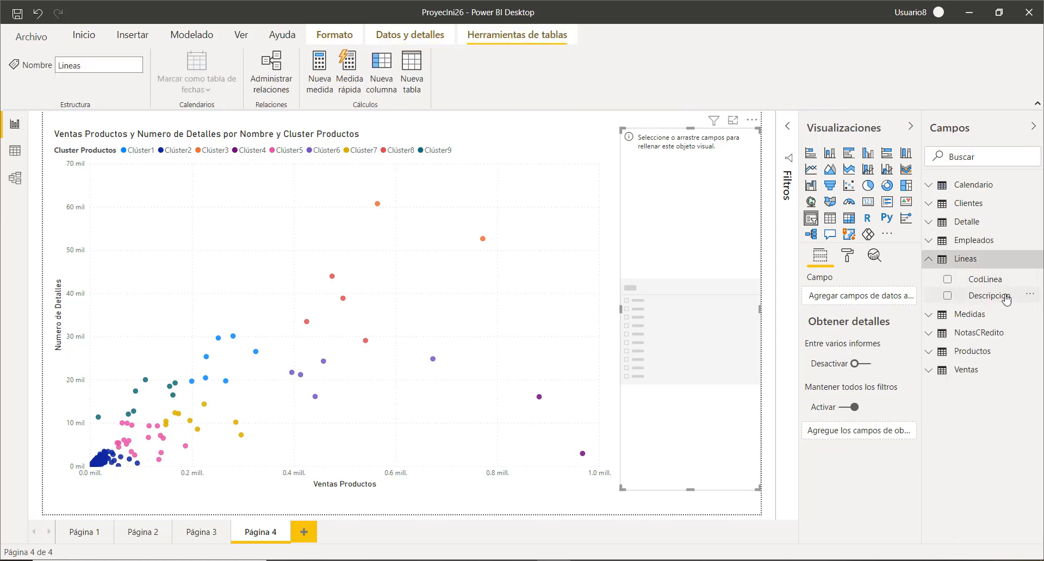
left_click(948, 297)
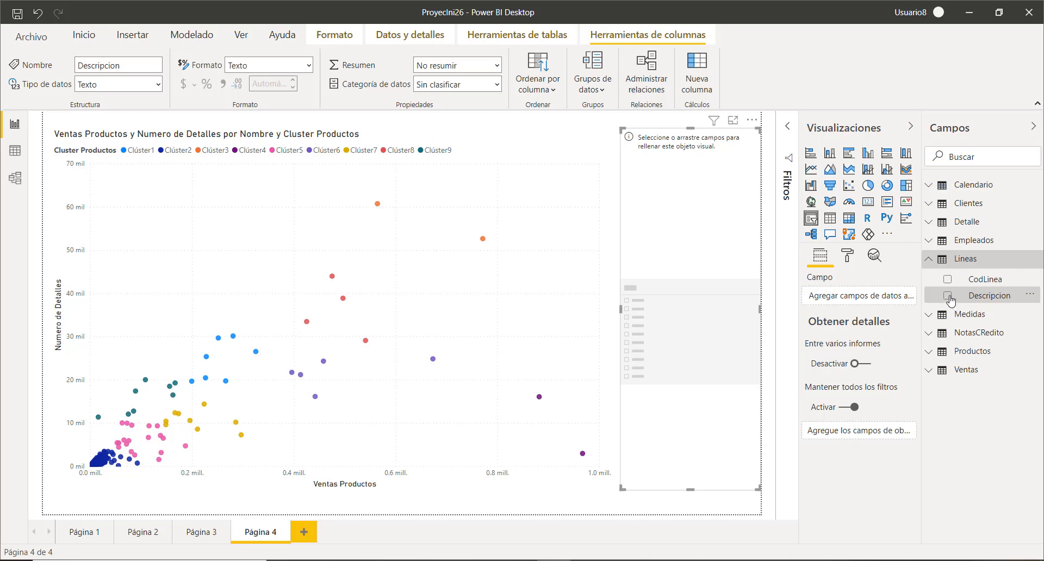
left_click_drag(692, 489, 707, 345)
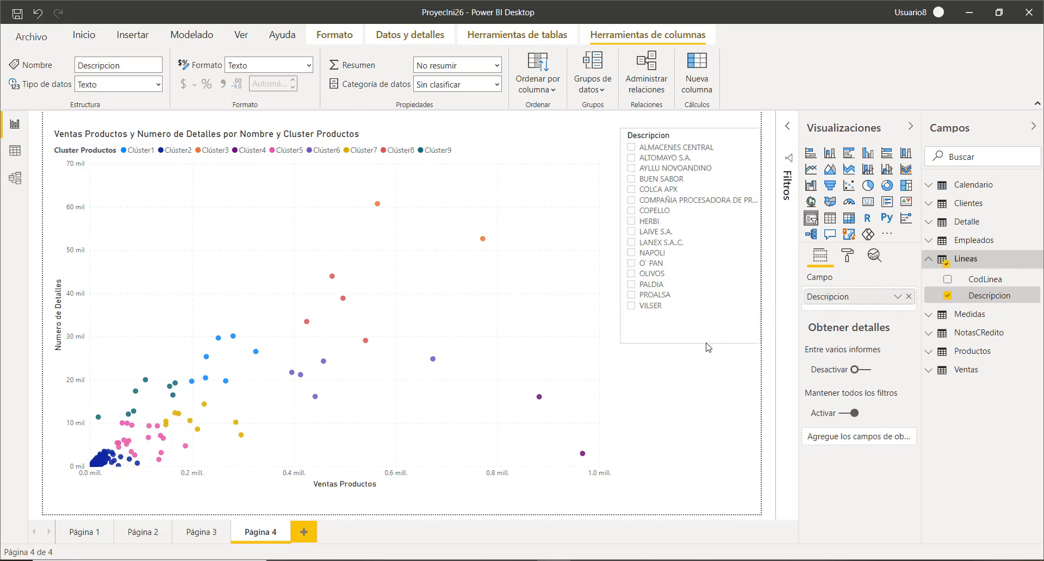
Step: Examine the product clusters filtered by ALTOMAYO S.A., HERBI and VILSER in turn, and clear the slicer selection
left_click(632, 158)
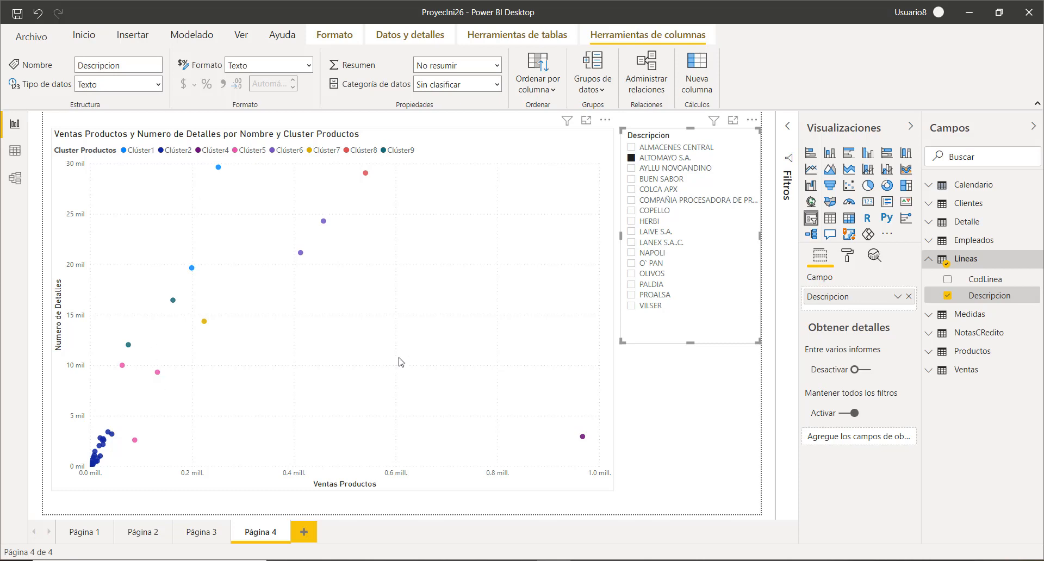
left_click(639, 221)
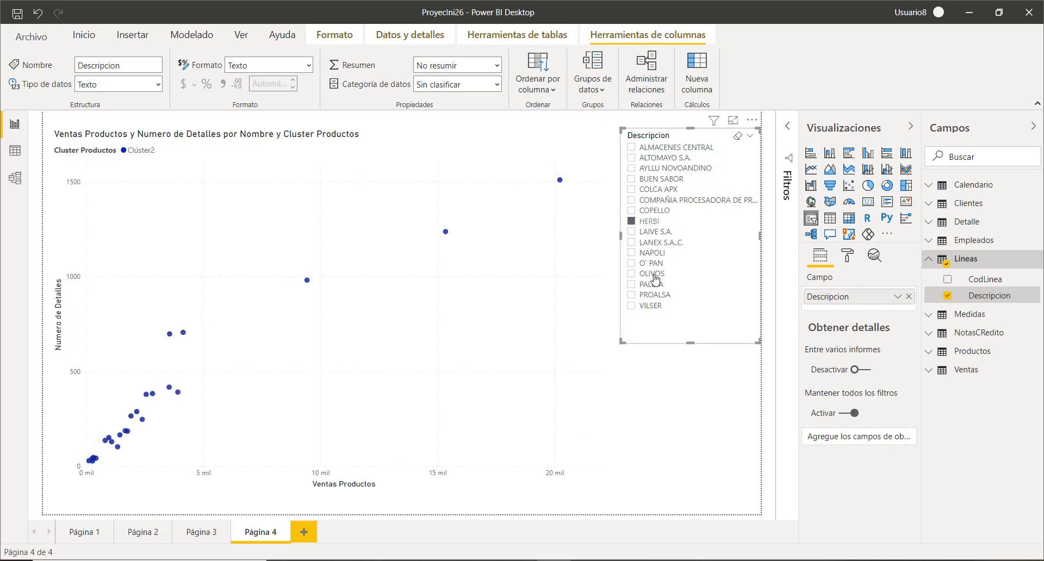
left_click(631, 307)
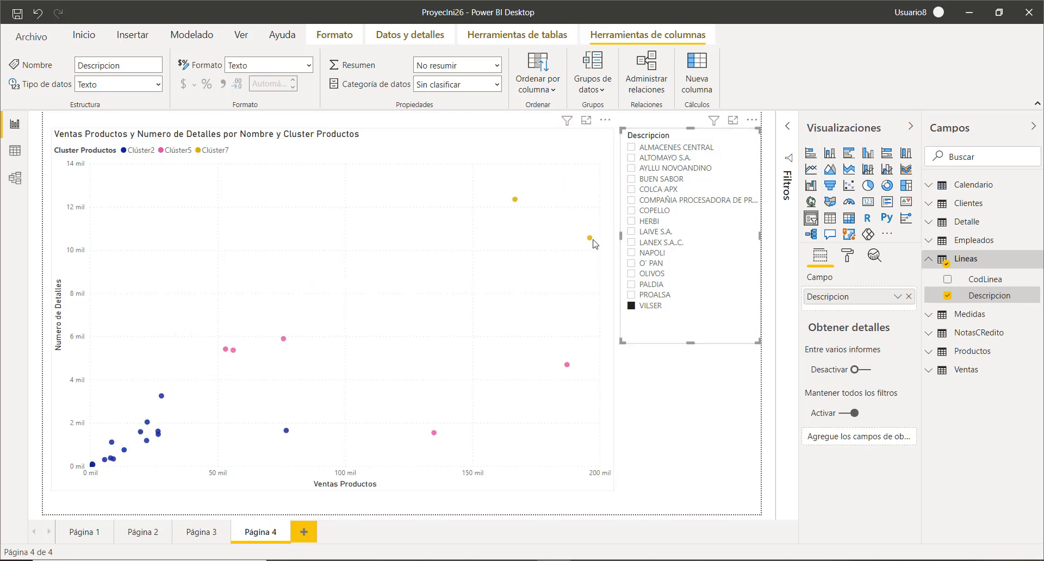
mouse_move(592, 240)
mouse_move(515, 200)
left_click(632, 306)
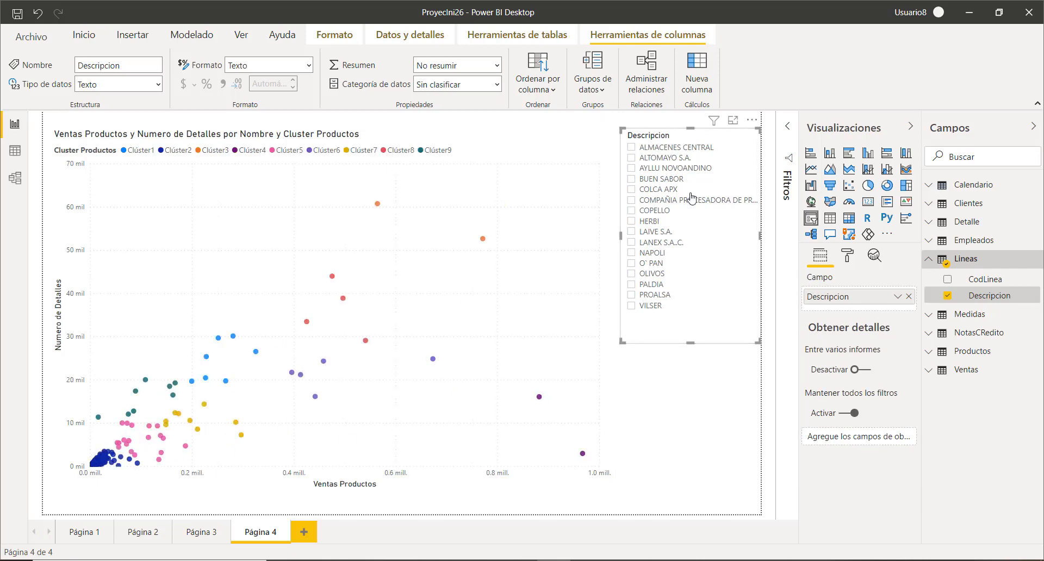
Step: Add a new report page, insert a table visual on it and enlarge it to nearly the full page height
left_click(702, 428)
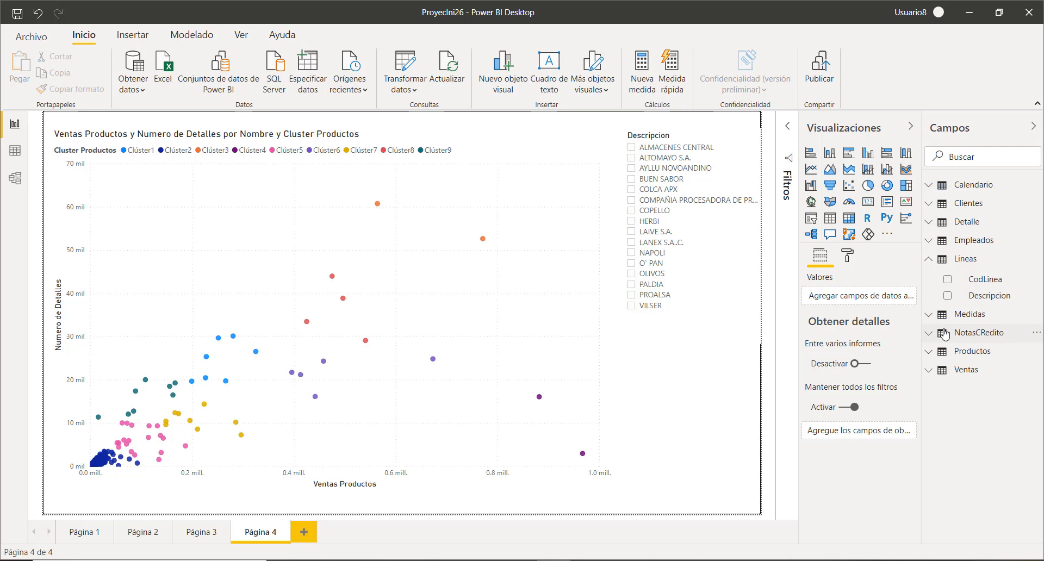
left_click(304, 532)
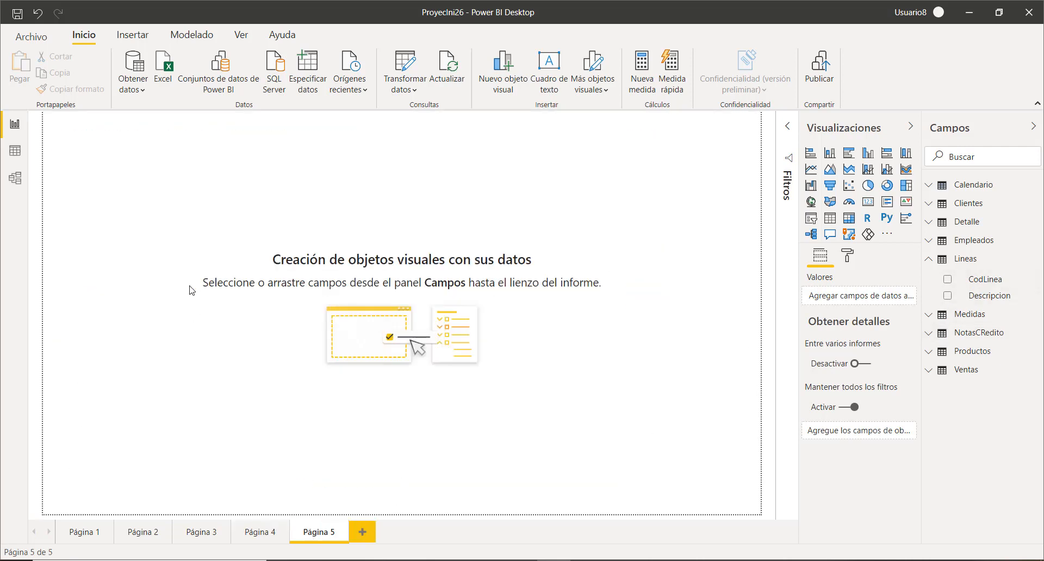
left_click(830, 219)
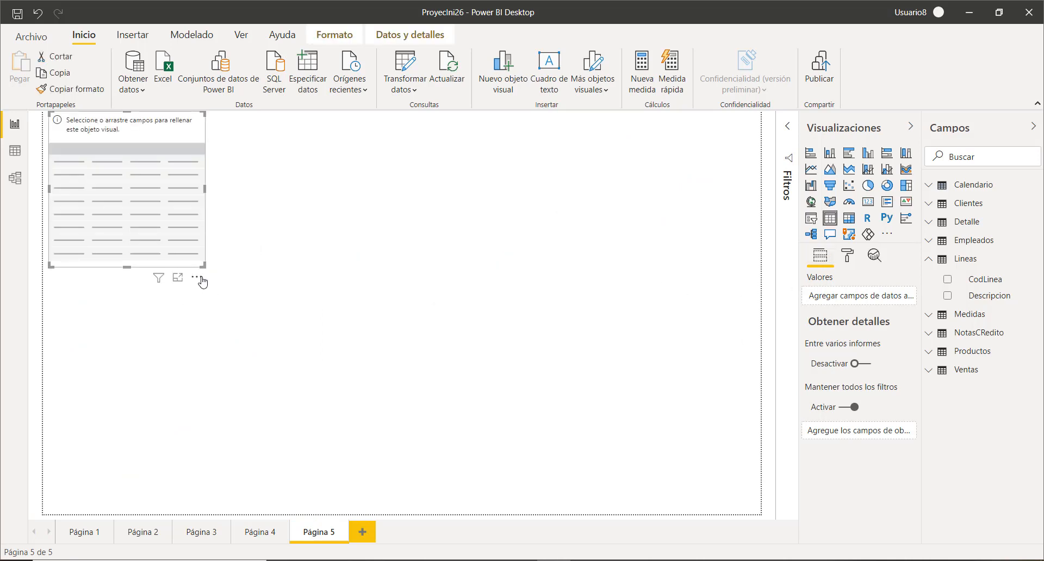
left_click_drag(204, 266, 380, 494)
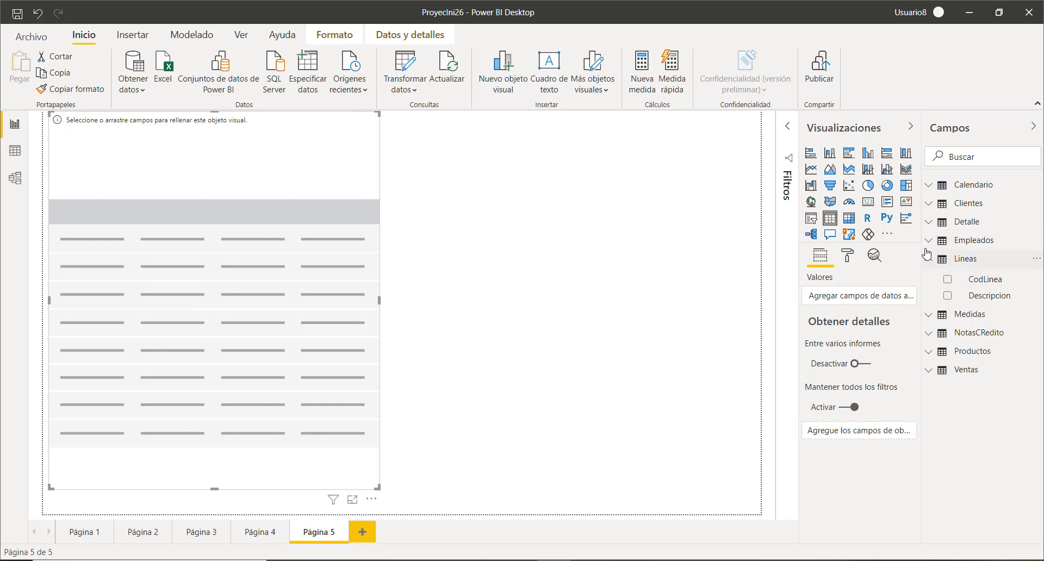
Step: Add the Nombre field from the Empleados table to the new table visual
left_click(943, 240)
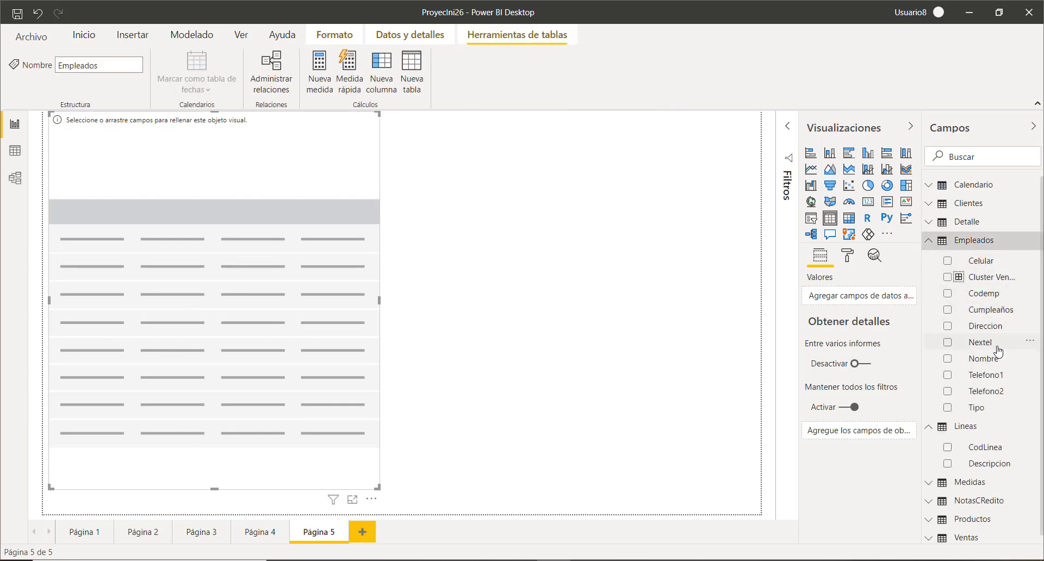
left_click(948, 360)
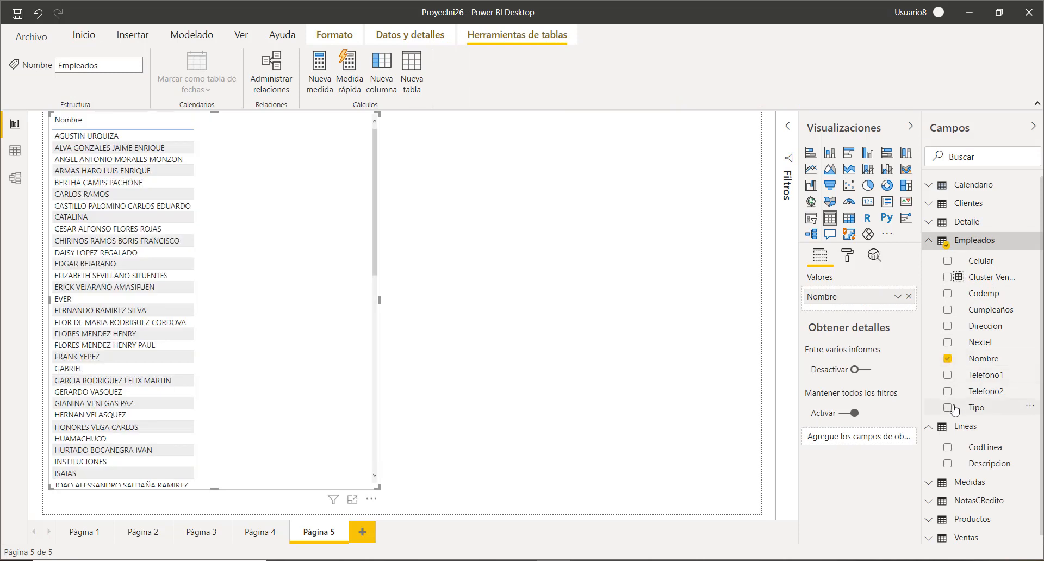
scroll(985, 452, "down", 1)
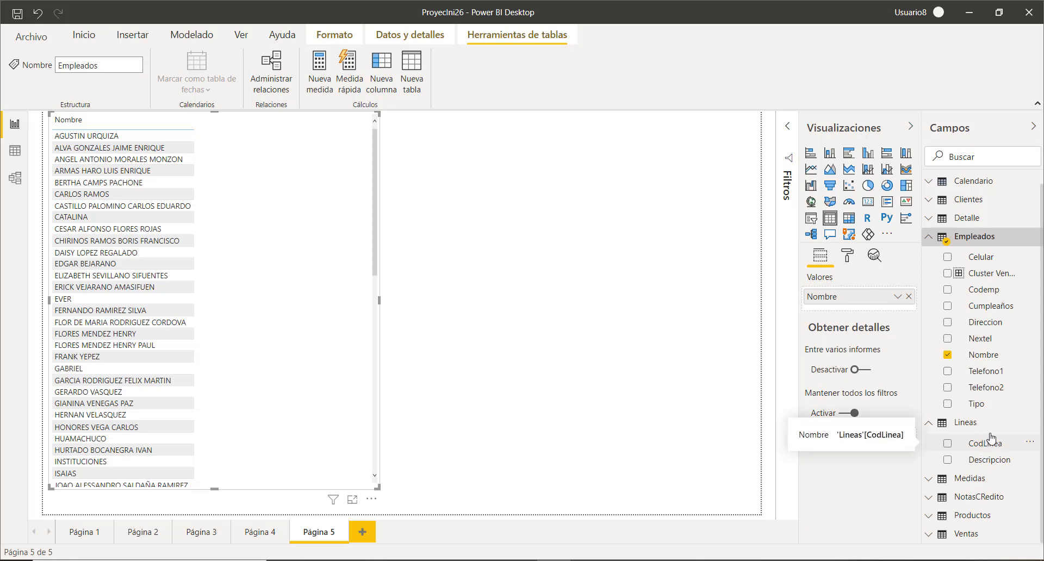
left_click(928, 240)
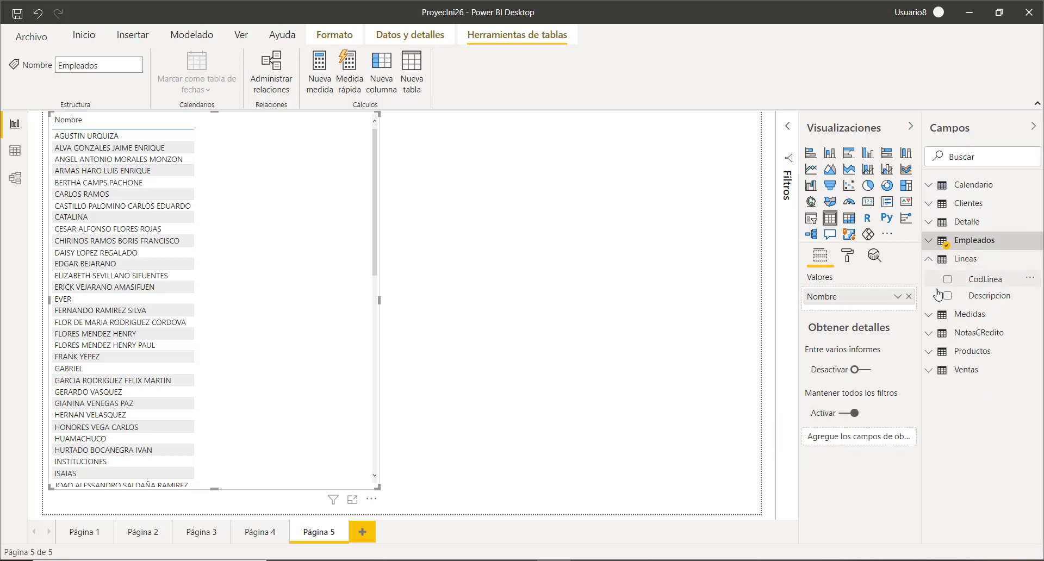
Step: Add the Cantidad de Facturas and Ventas Netas measures to the employee table and widen its frame slightly
left_click(927, 316)
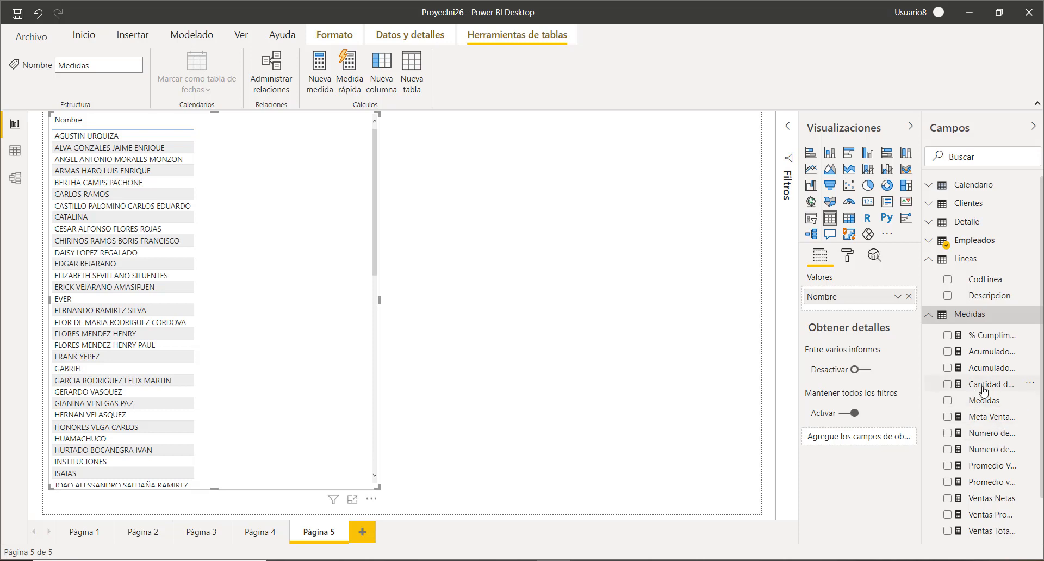
left_click(947, 384)
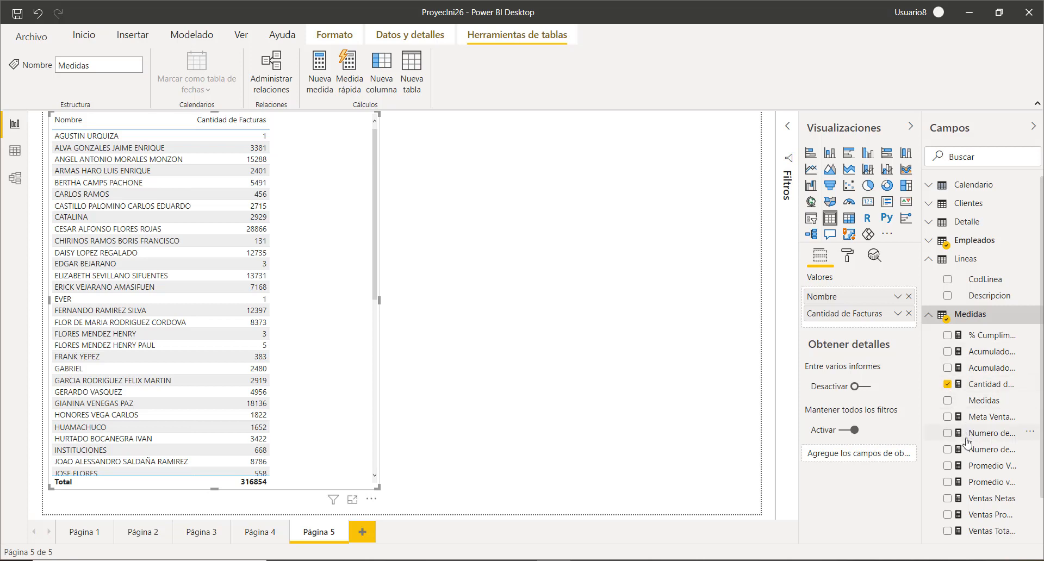
scroll(960, 503, "down", 2)
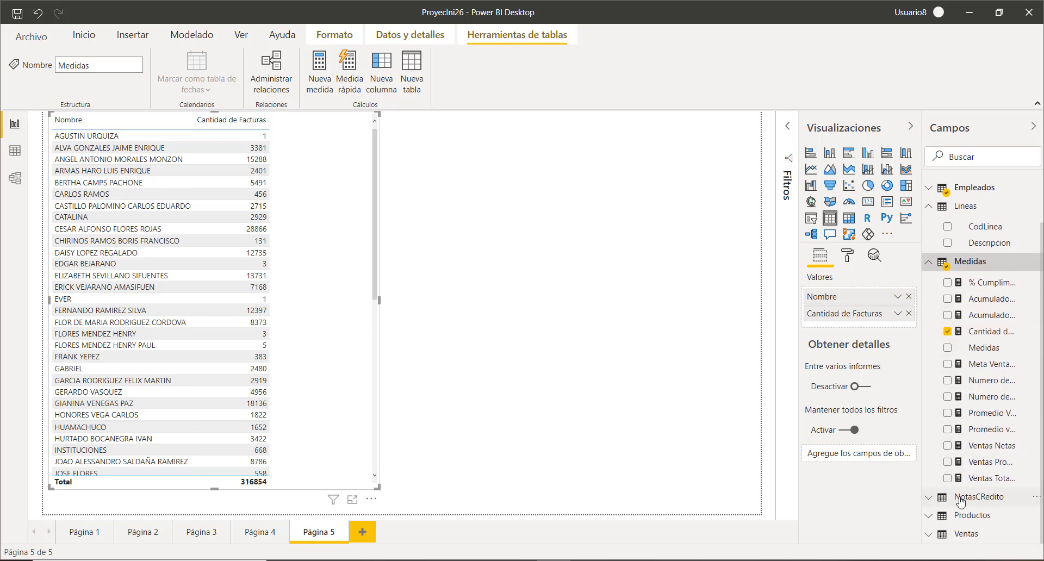
left_click(948, 446)
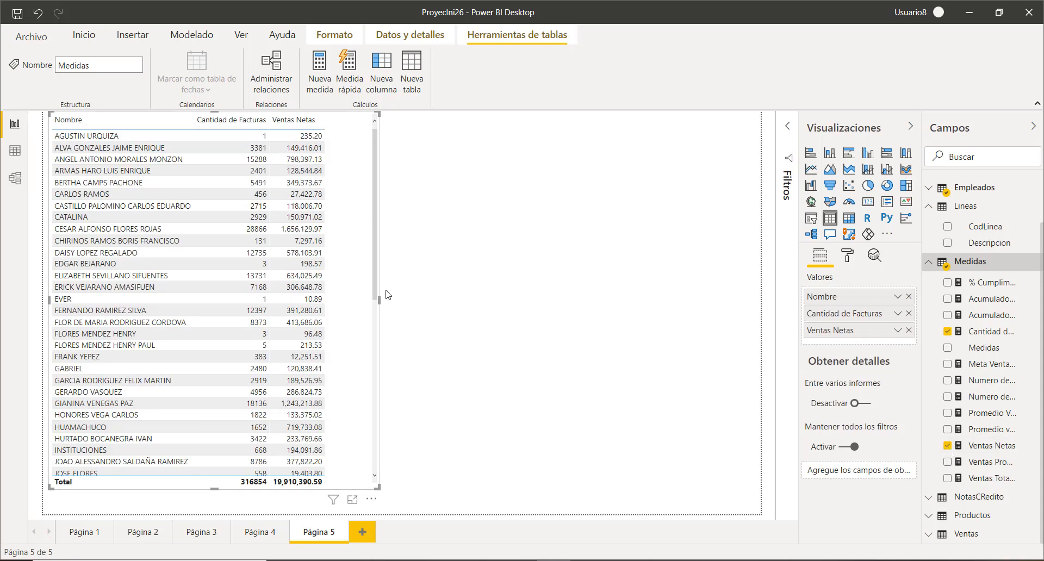
left_click_drag(382, 300, 401, 326)
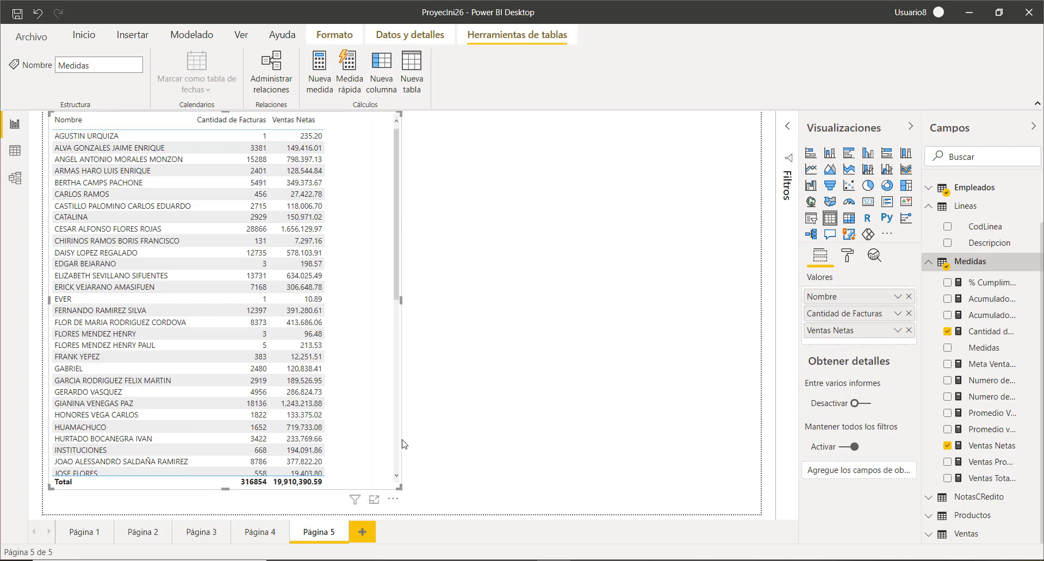
Step: Find clusters automatically in the employee table, naming them Cluster Vendedores tabla and keeping the automatic number of clusters
left_click(393, 500)
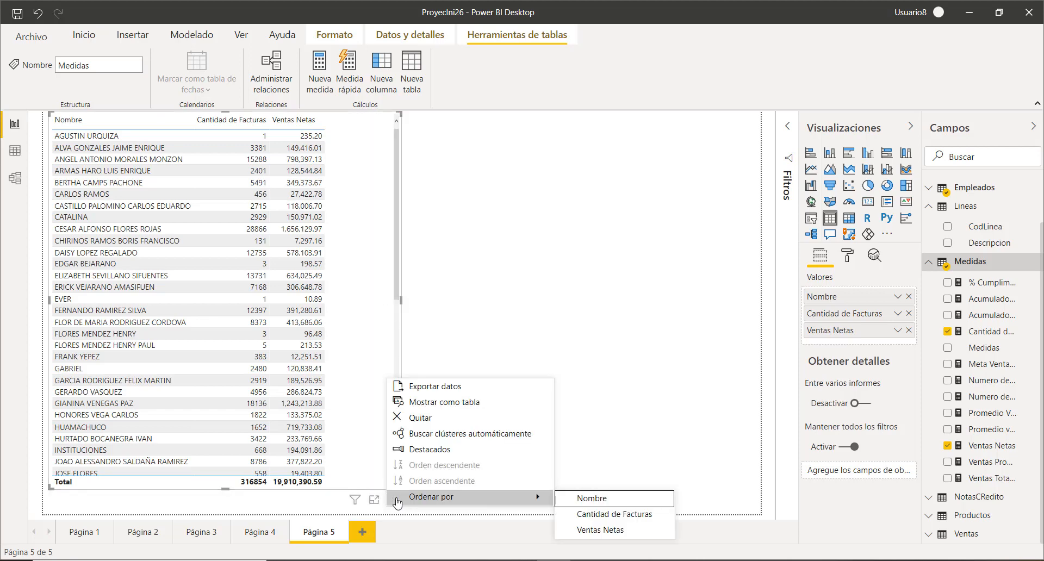
left_click(442, 434)
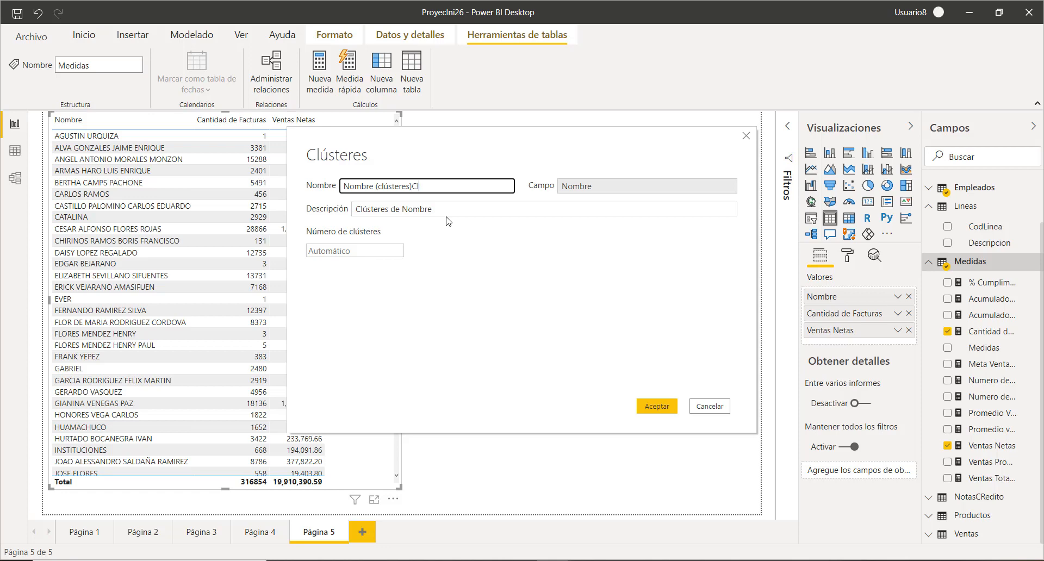
key("BackSpace")
key("BackSpace")
key("BackSpace")
key("BackSpace")
key("BackSpace")
key("BackSpace")
key("BackSpace")
key("BackSpace")
key("BackSpace")
key("BackSpace")
key("BackSpace")
key("BackSpace")
key("BackSpace")
key("BackSpace")
key("BackSpace")
key("BackSpace")
key("BackSpace")
key("BackSpace")
key("BackSpace")
key("BackSpace")
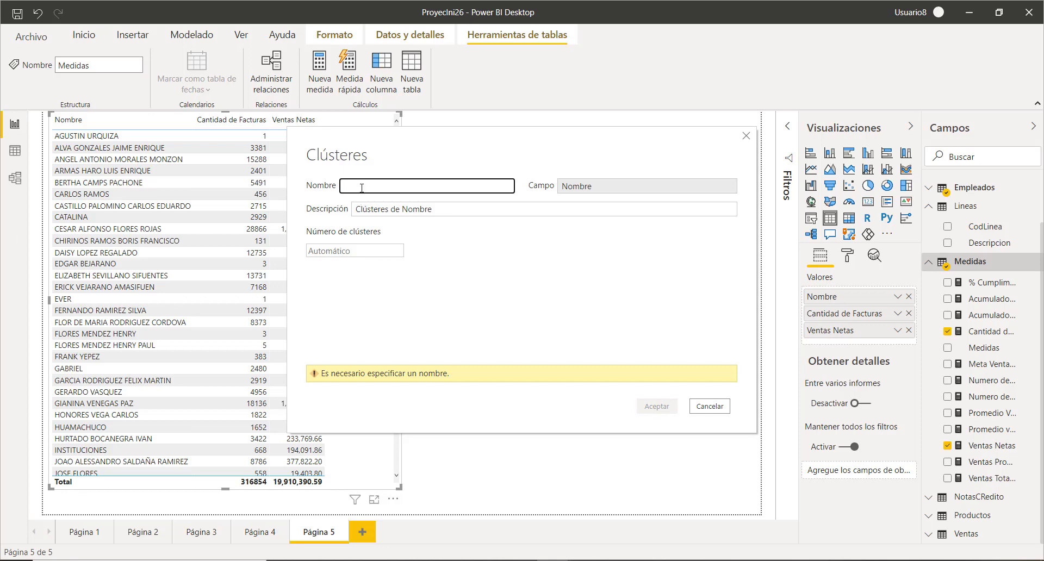
type("Cluster Vendedores tabla")
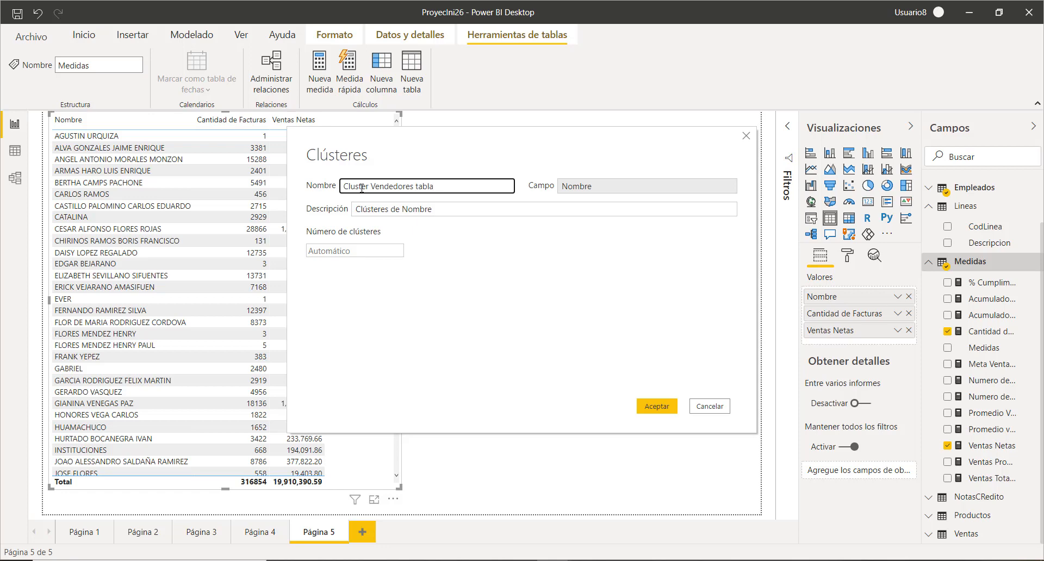
left_click(325, 252)
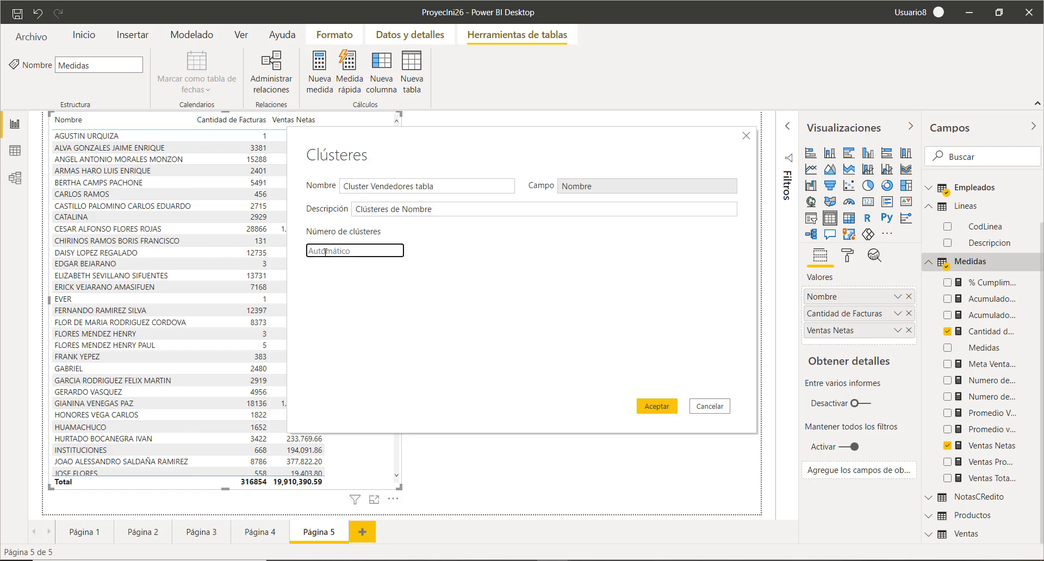
left_click(664, 407)
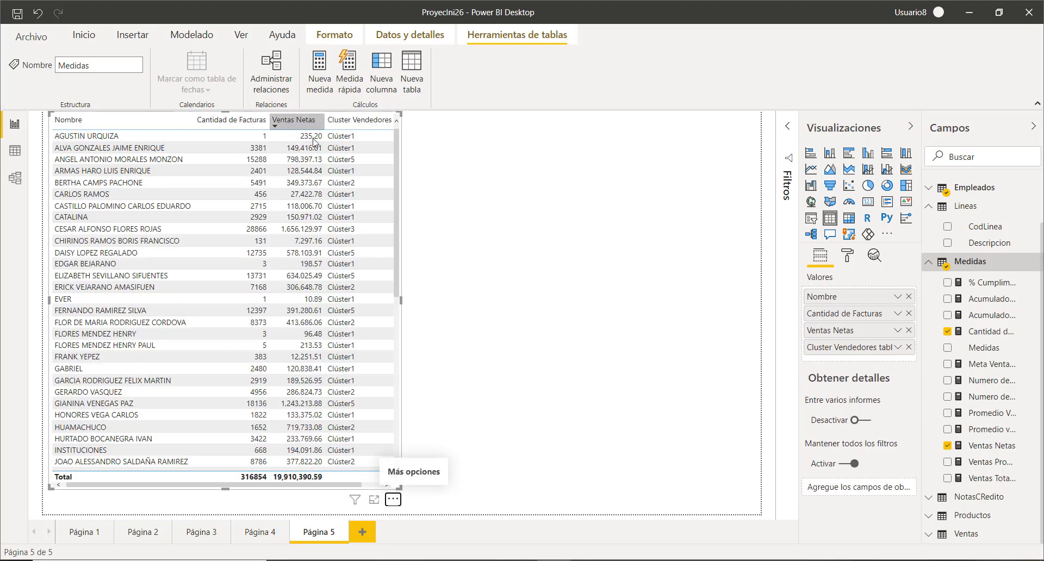
Step: Sort the employee table by the Cluster Vendedores tabla column in descending order and widen its frame a little
left_click(363, 121)
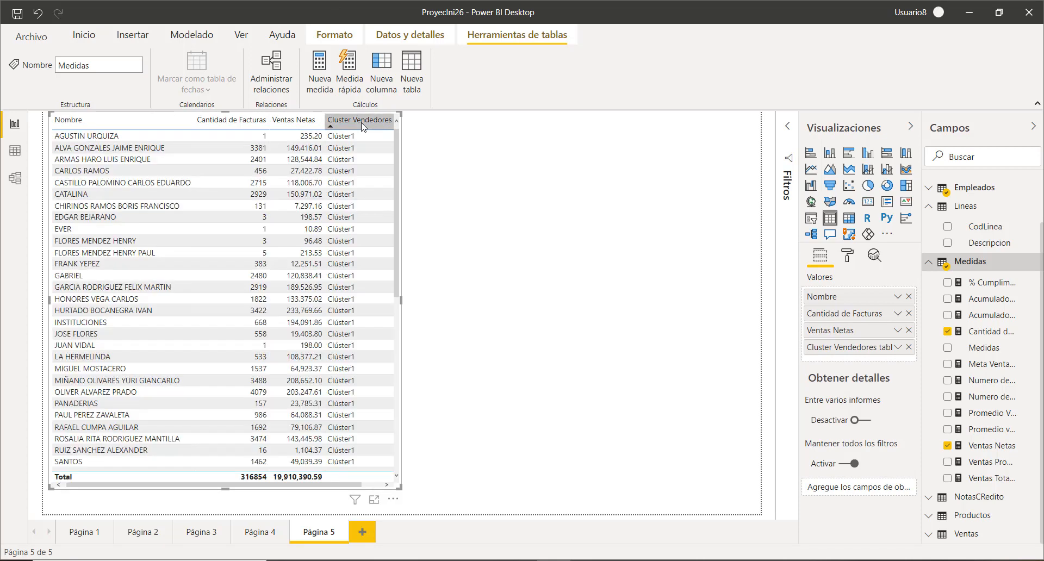
left_click(345, 123)
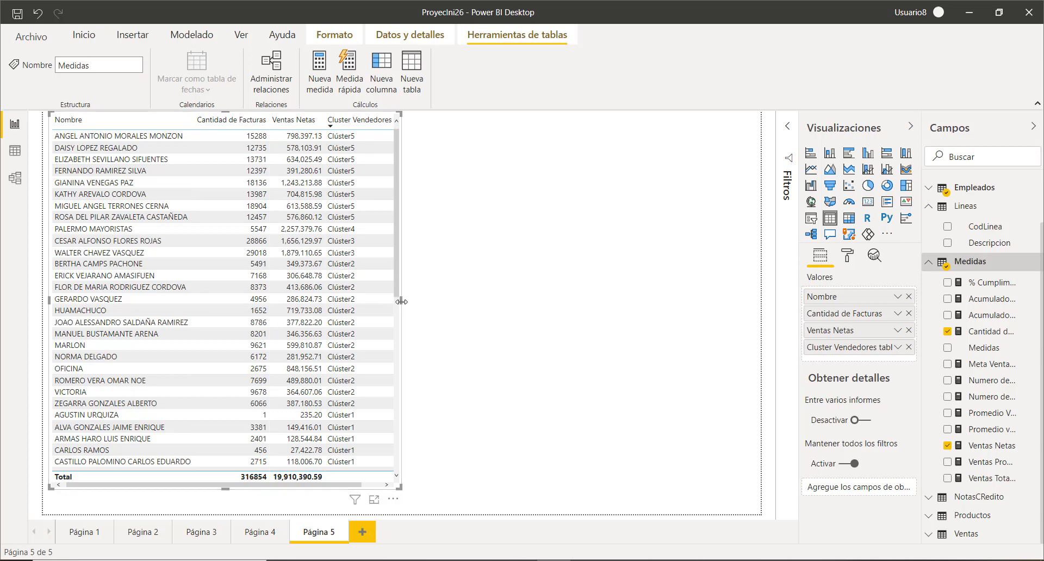
left_click_drag(402, 300, 412, 301)
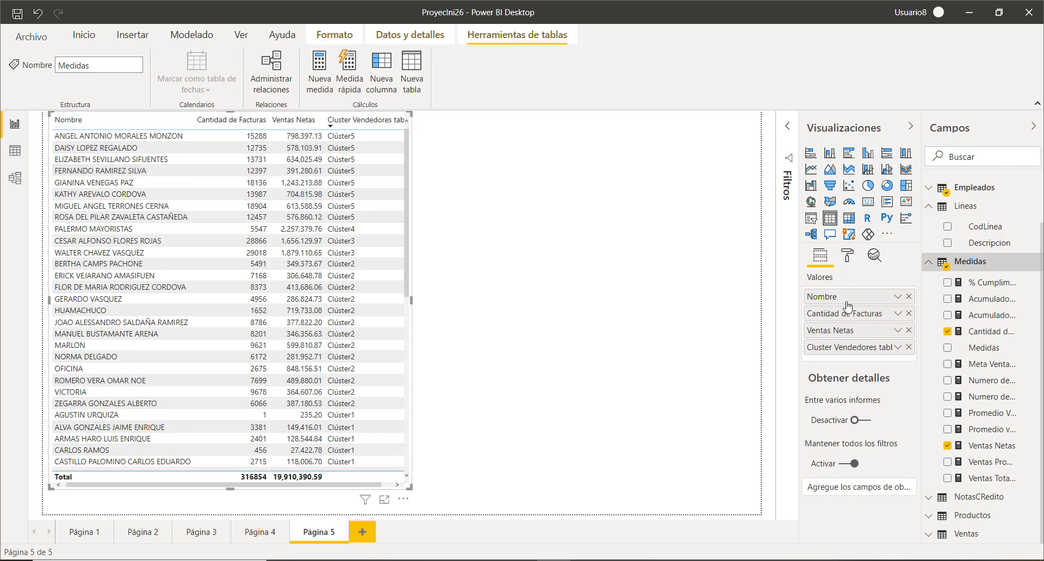
Step: Set the employee table's style to Encabezado en negrita
left_click(845, 254)
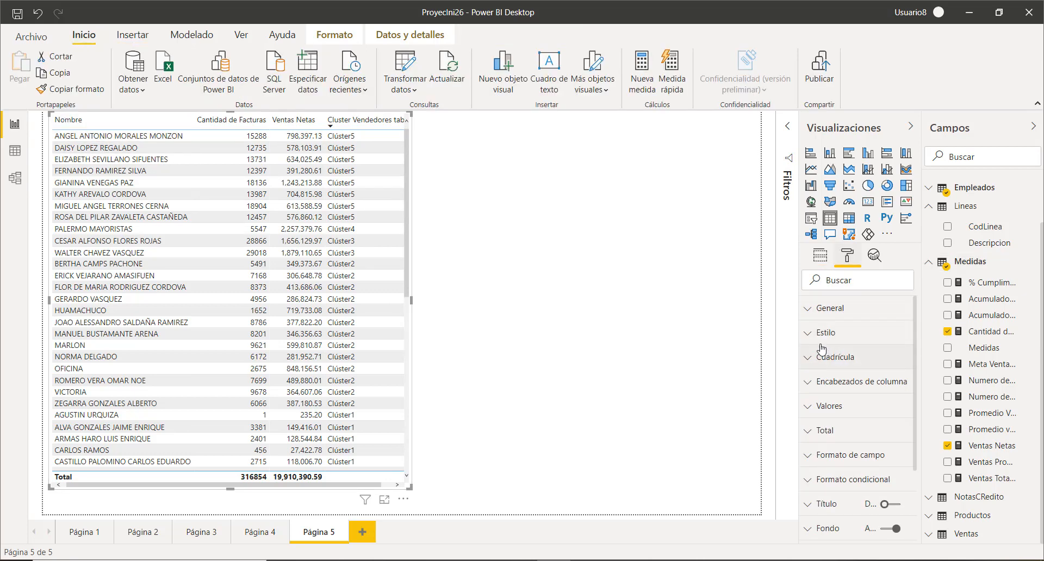
left_click(813, 340)
left_click(857, 373)
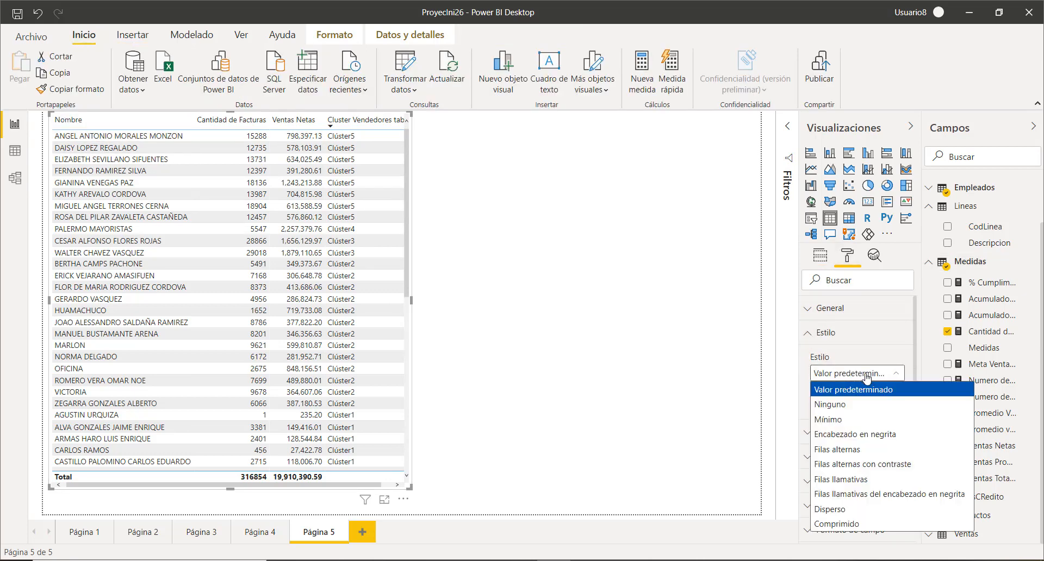
left_click(873, 435)
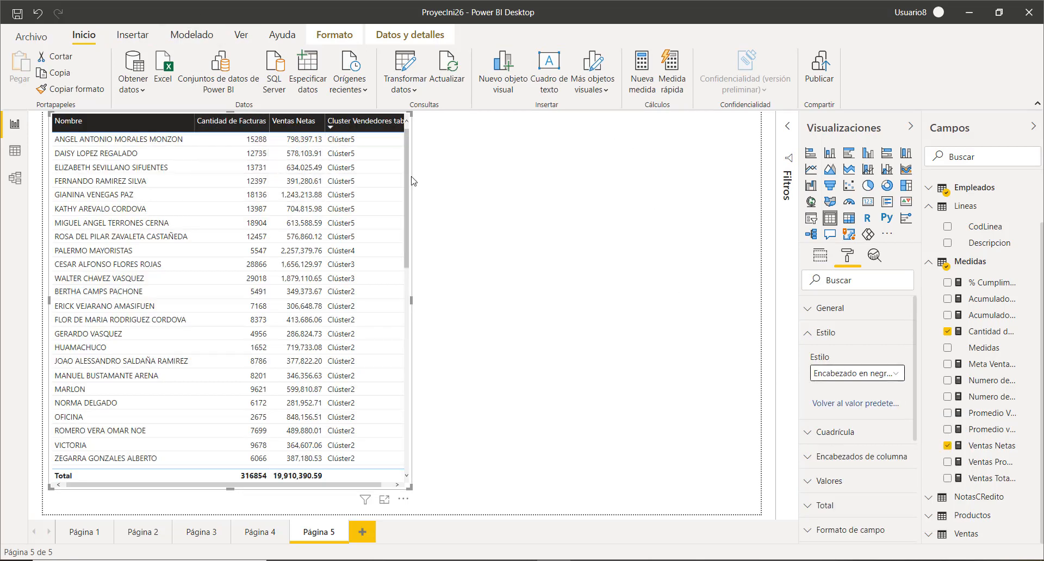
Step: Narrow the Cluster Vendedores tabla column so its header wraps, and fit the table frame's width to the columns
left_click_drag(412, 305, 479, 304)
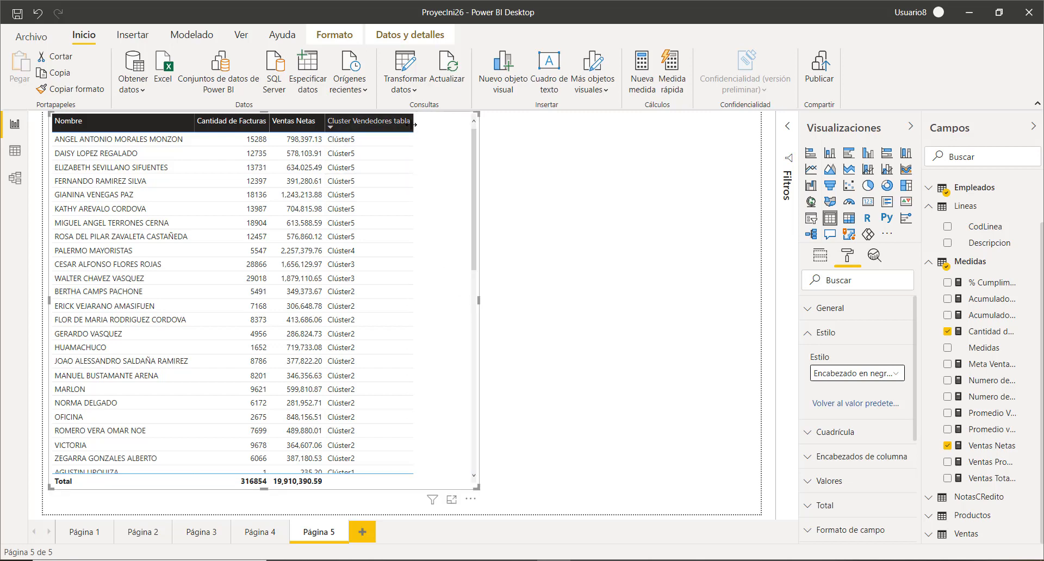
left_click_drag(412, 125, 378, 123)
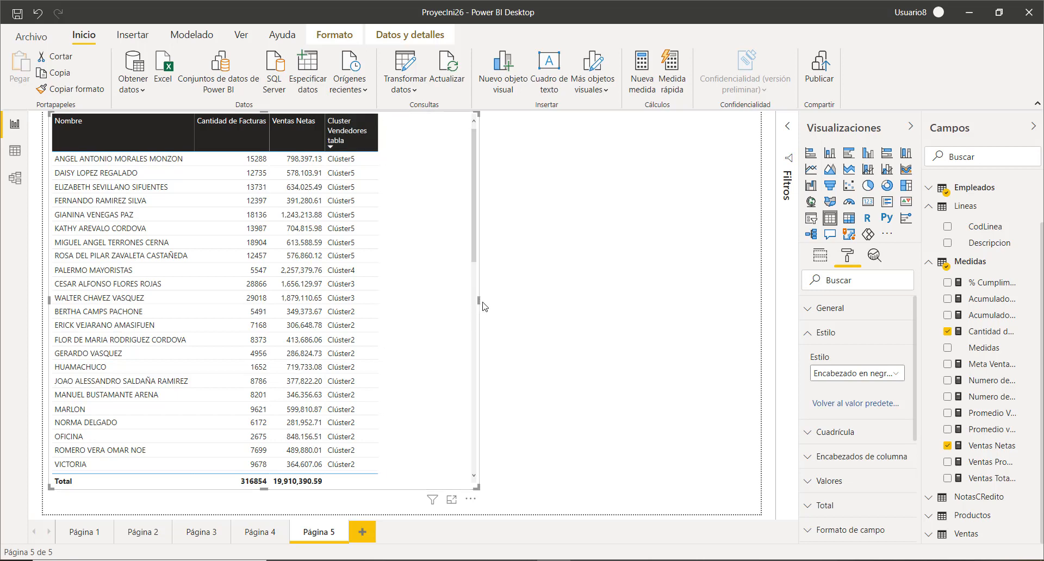
left_click_drag(479, 302, 392, 303)
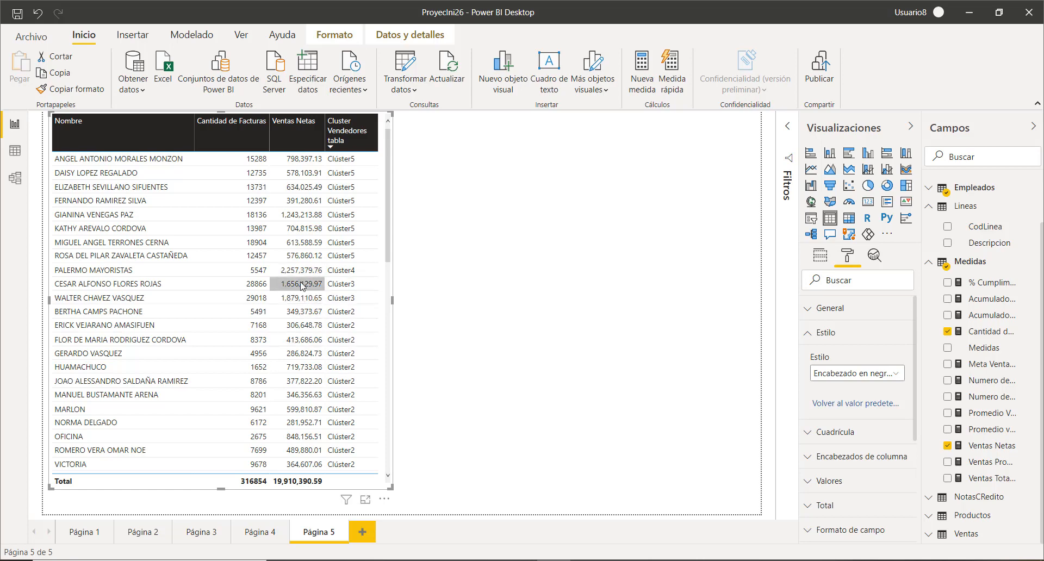
Step: Examine how the employees are distributed across the clusters throughout the sorted table
scroll(357, 432, "down", 3)
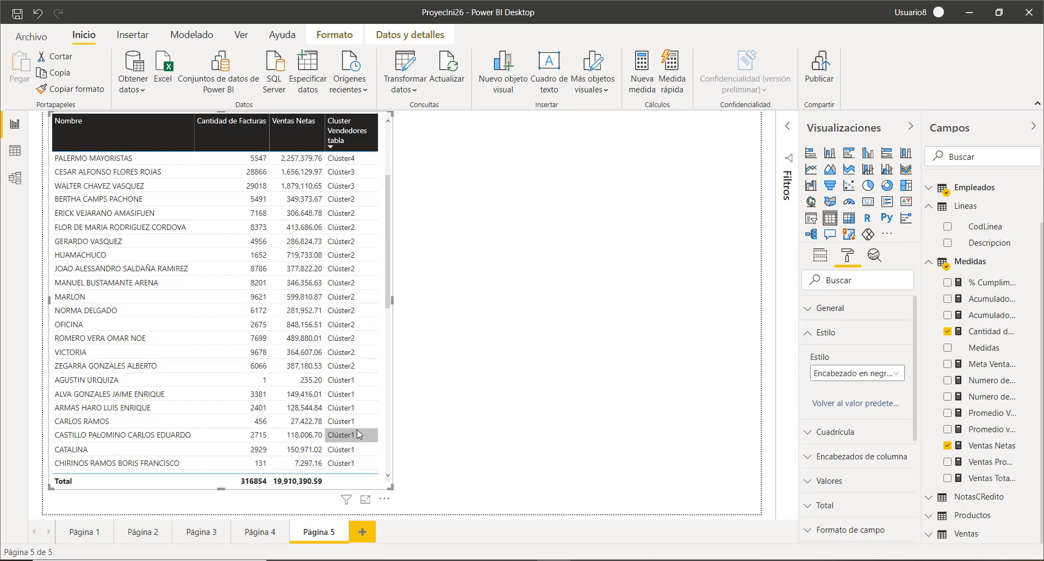
scroll(357, 430, "down", 5)
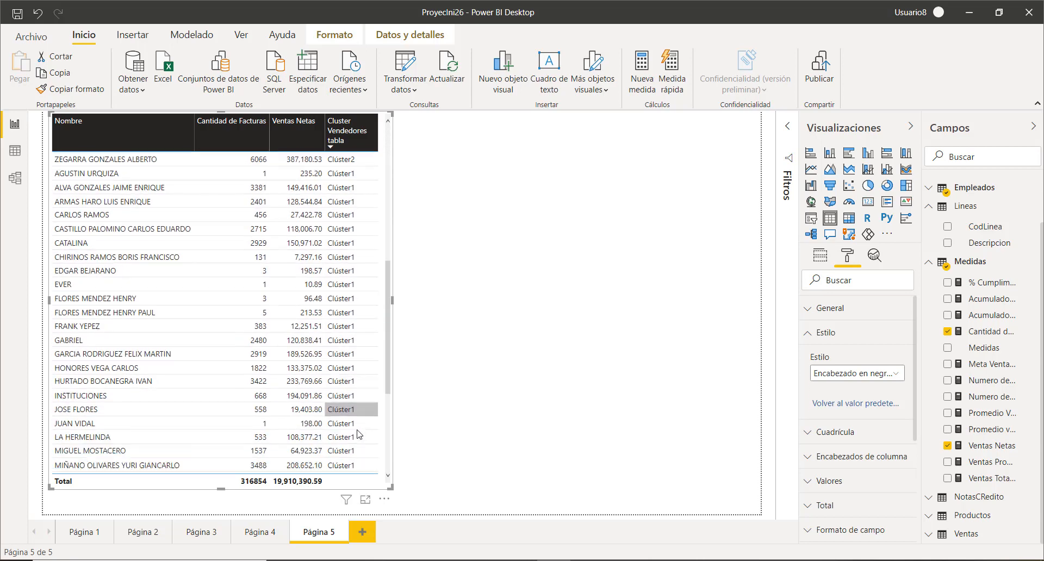
scroll(357, 430, "down", 1)
scroll(357, 430, "up", 3)
scroll(356, 430, "down", 2)
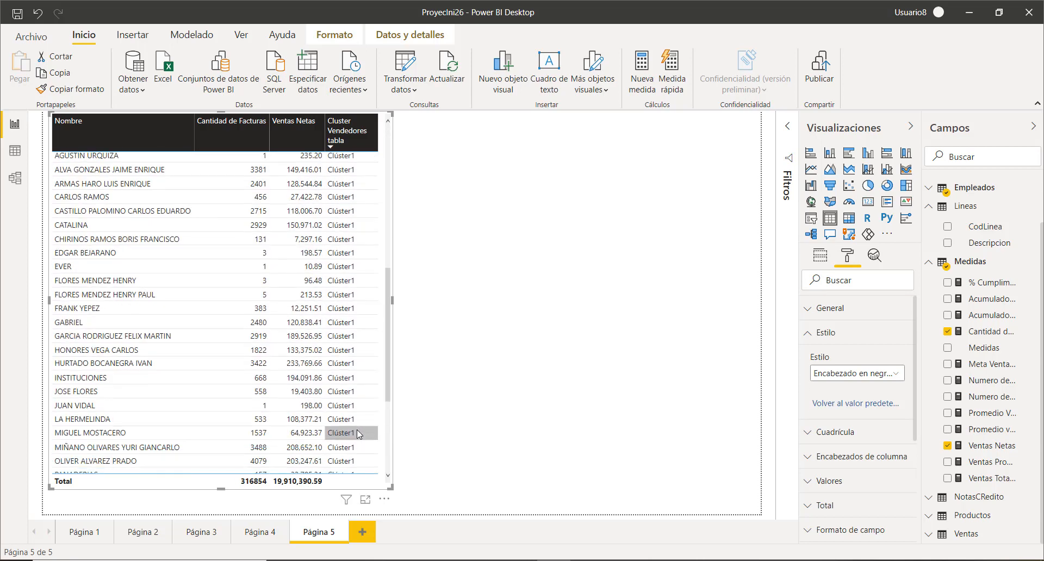
scroll(359, 434, "down", 4)
scroll(357, 429, "up", 10)
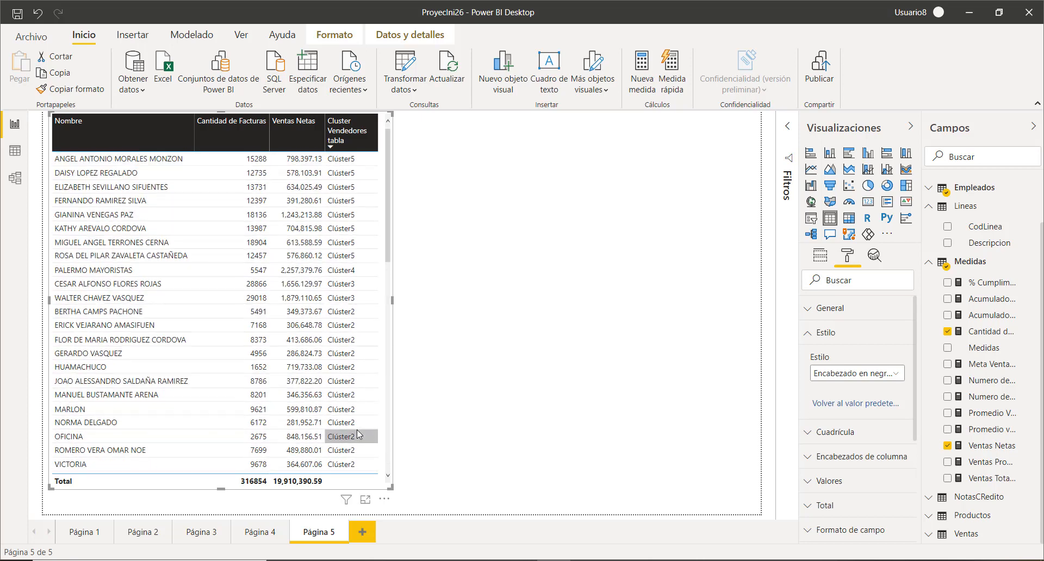
Step: Insert a new table visual in the empty area beside the employee table and add the Nombre field from Productos
left_click(557, 321)
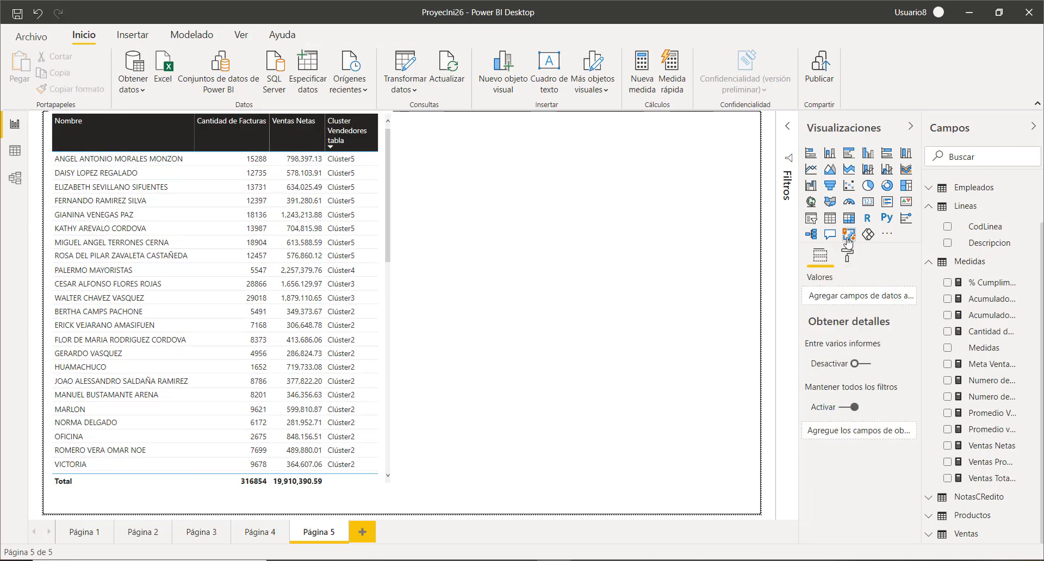
left_click(829, 218)
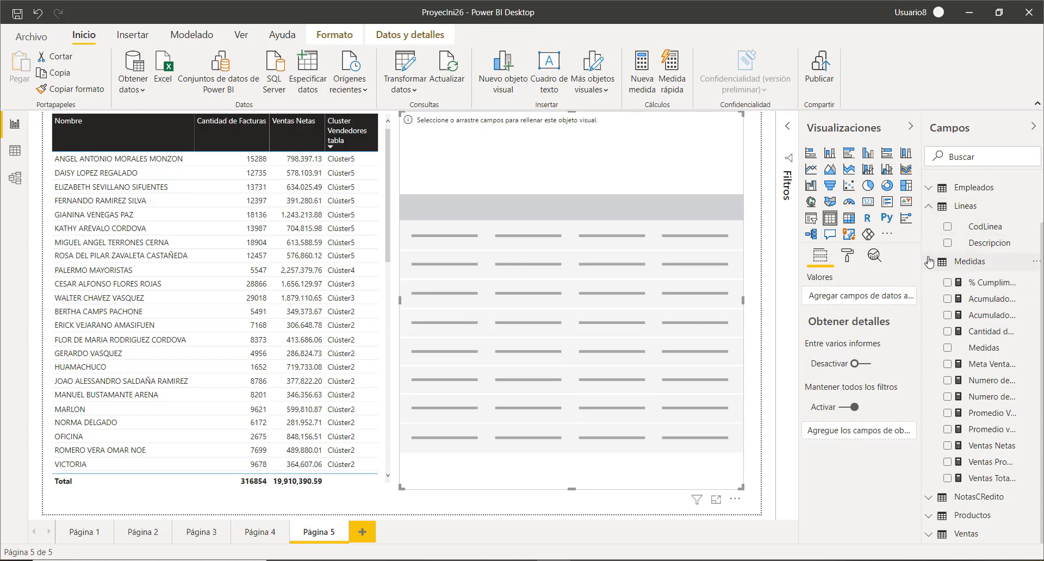
left_click(929, 262)
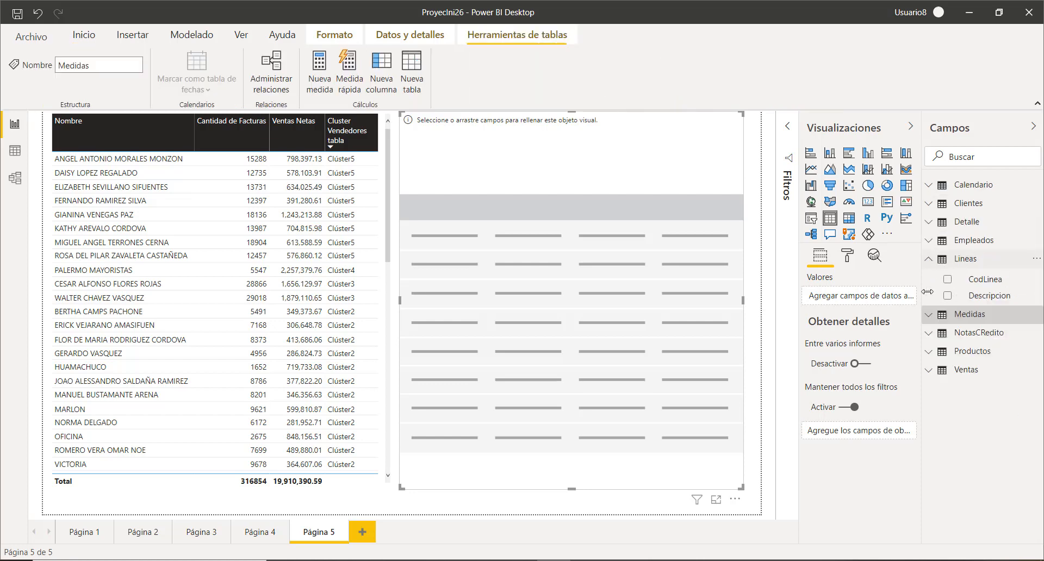
left_click(932, 355)
scroll(973, 454, "down", 2)
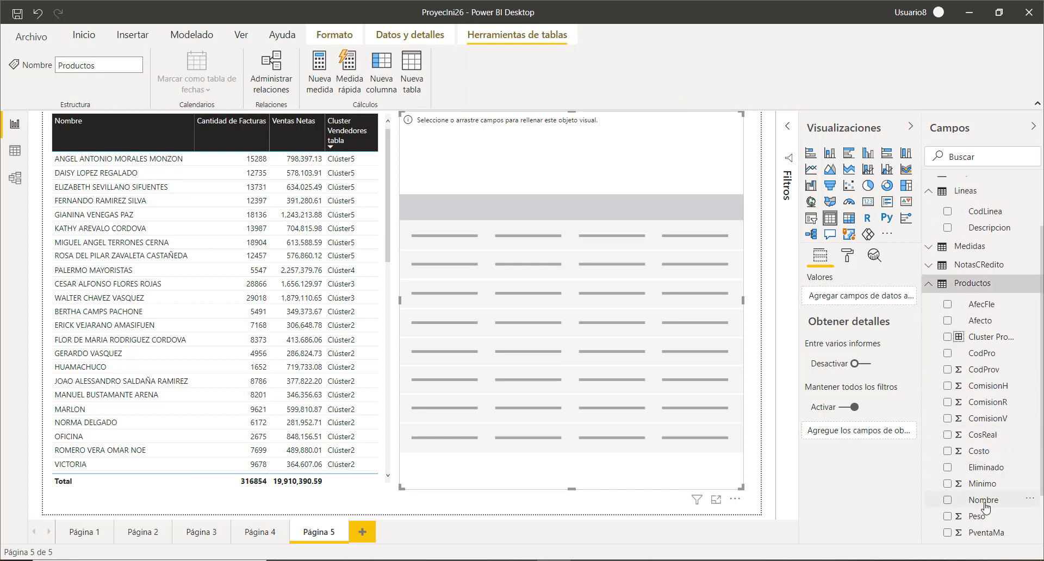
scroll(987, 492, "down", 2)
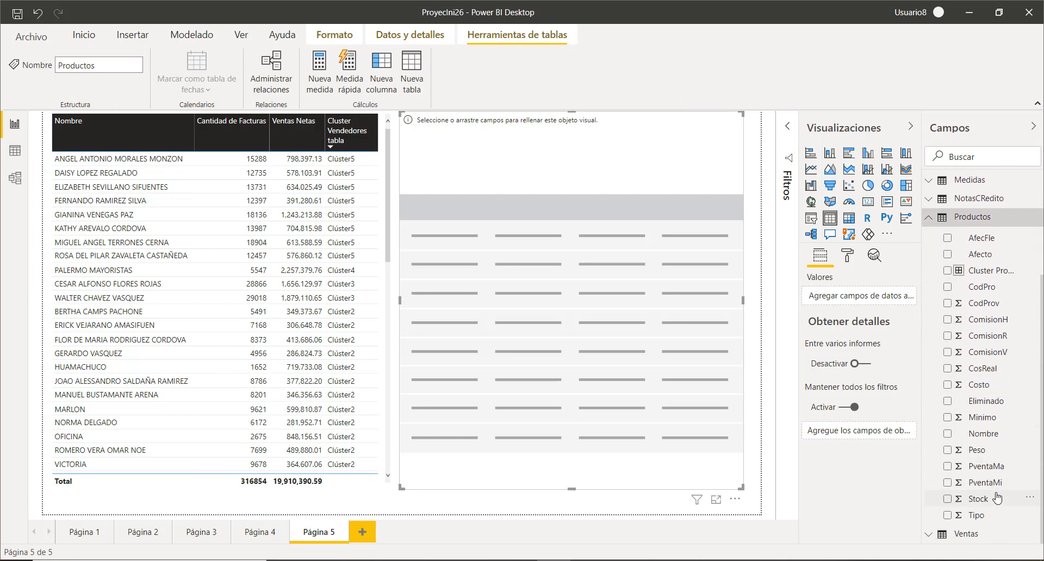
left_click(947, 439)
left_click(947, 435)
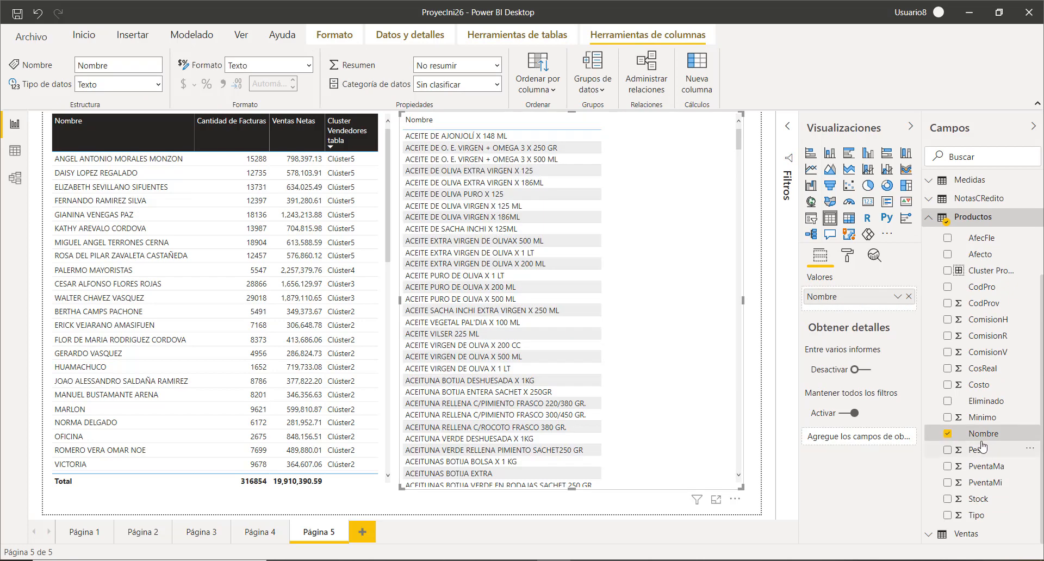
Step: Add the Numero de Detalles and Ventas Productos measures to the product table
left_click(930, 217)
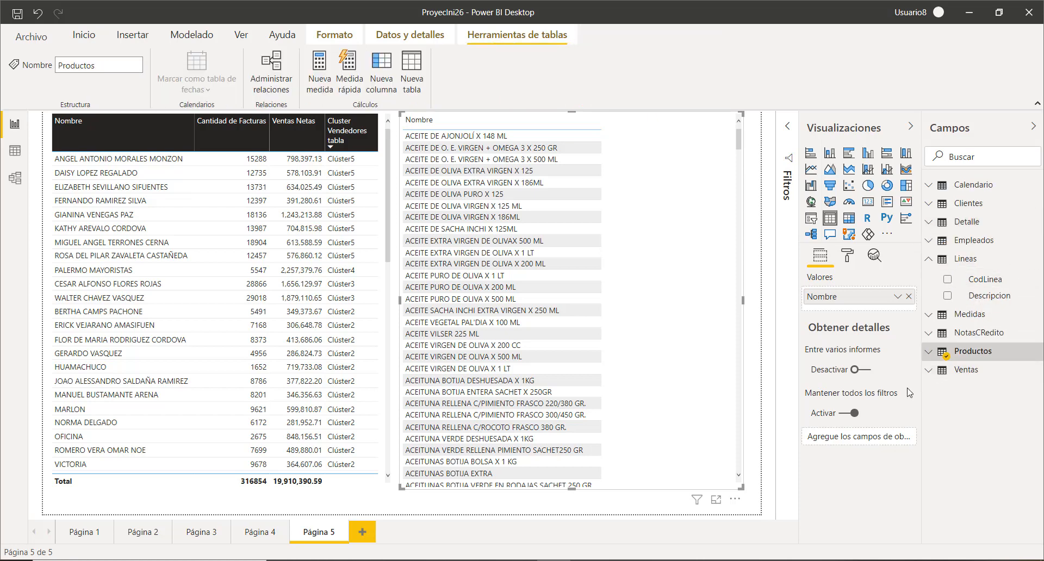
left_click(930, 320)
scroll(994, 482, "down", 1)
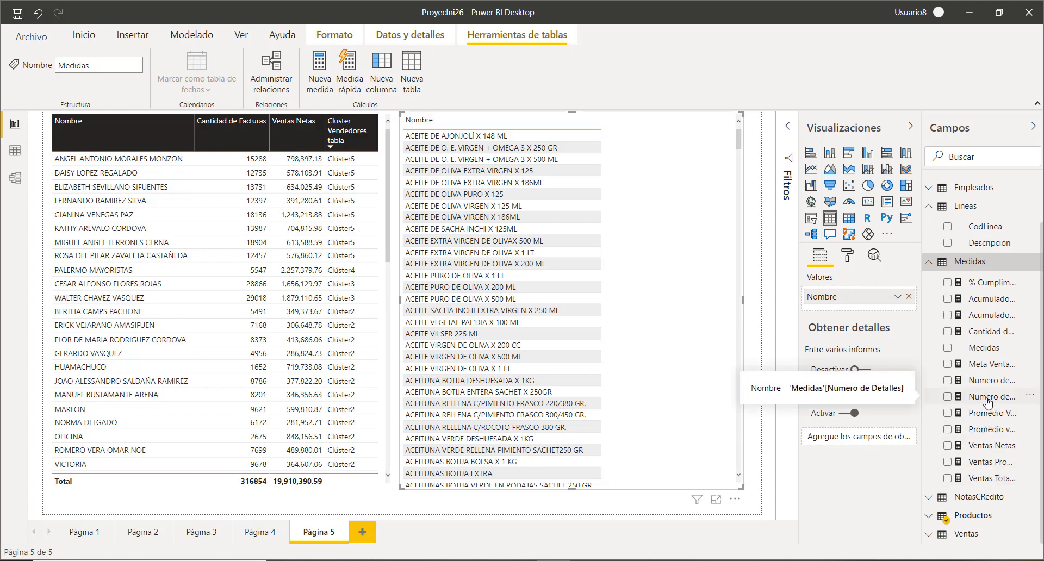
left_click(948, 399)
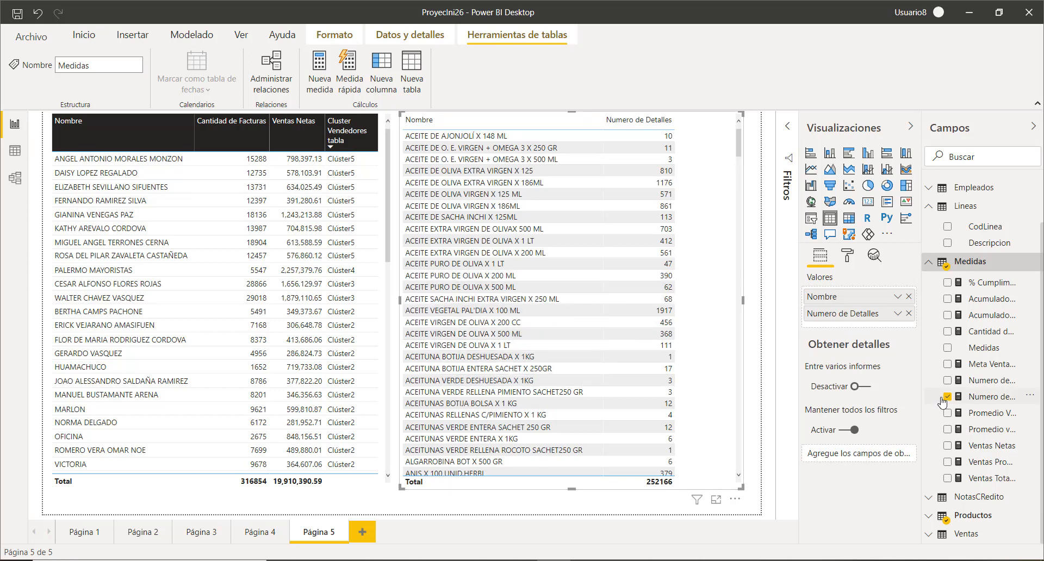
left_click(948, 463)
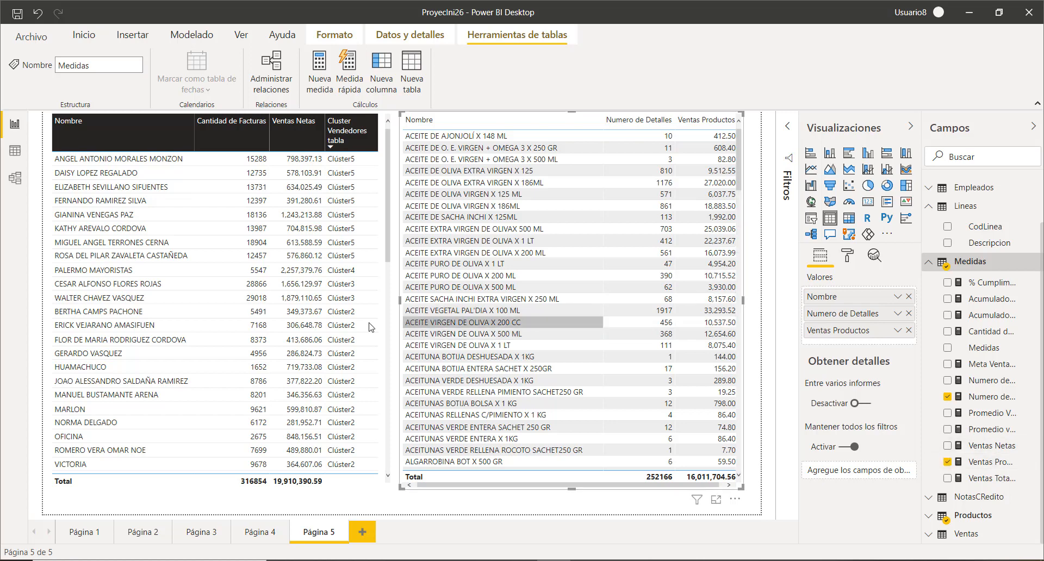
Step: Narrow the employee table's frame and its Cantidad de Facturas column so that the header wraps
left_click(393, 297)
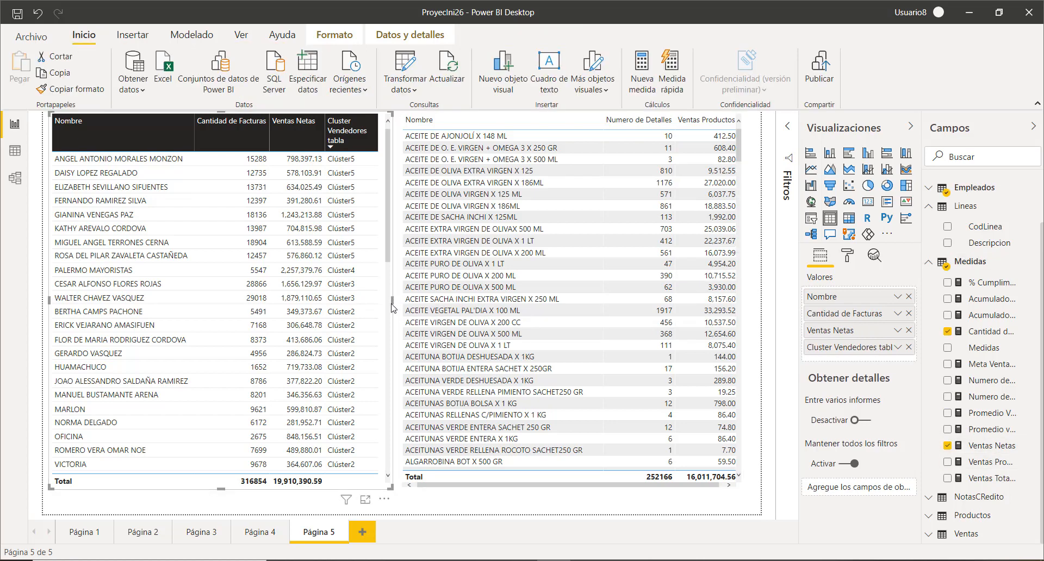
left_click_drag(384, 304, 375, 306)
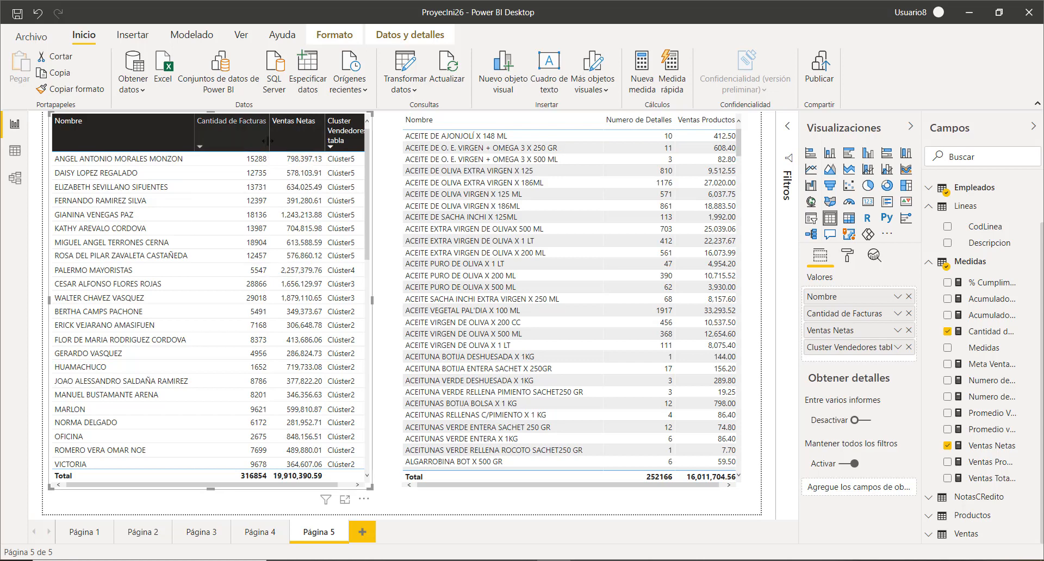
left_click_drag(263, 140, 248, 140)
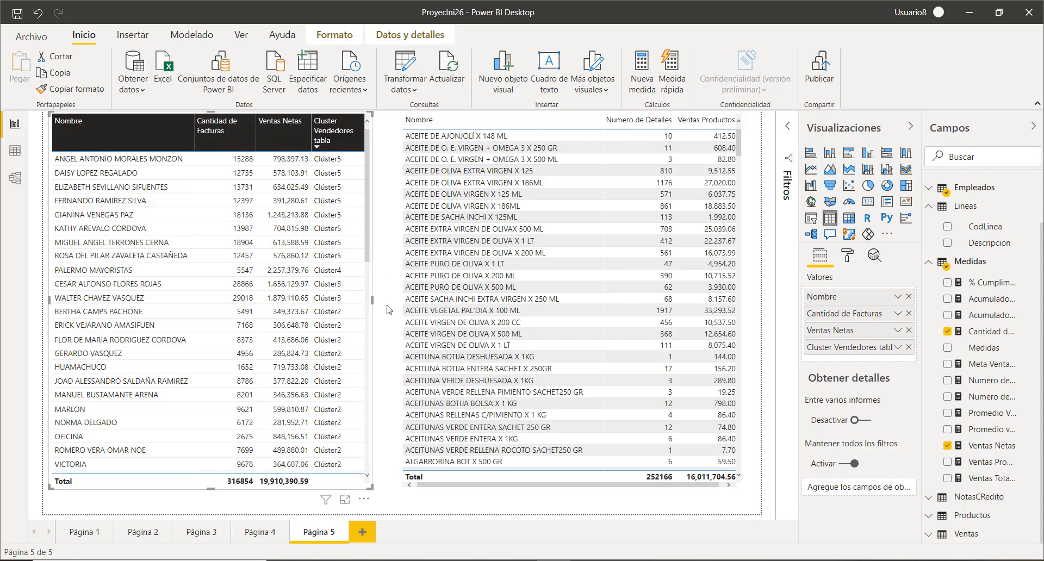
Step: Move the product table up against the employee table and widen its frame to the page's edge
left_click(564, 120)
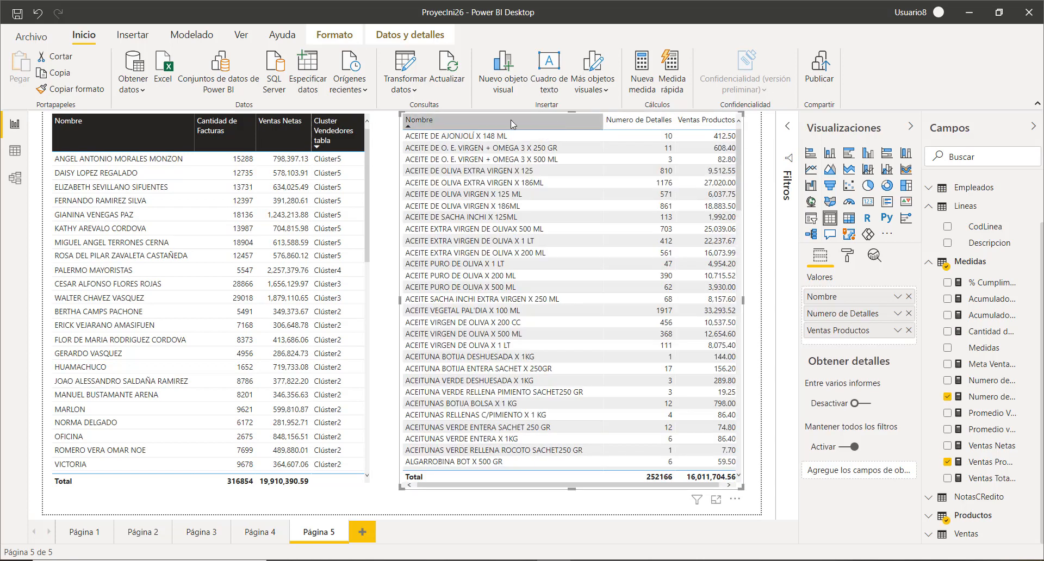
left_click(511, 119)
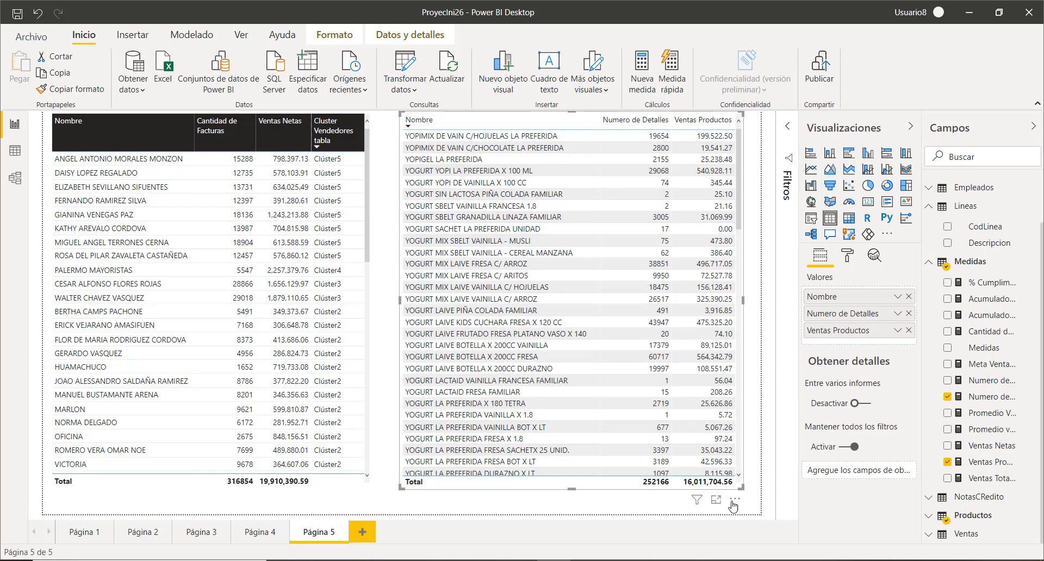
left_click_drag(735, 500, 709, 500)
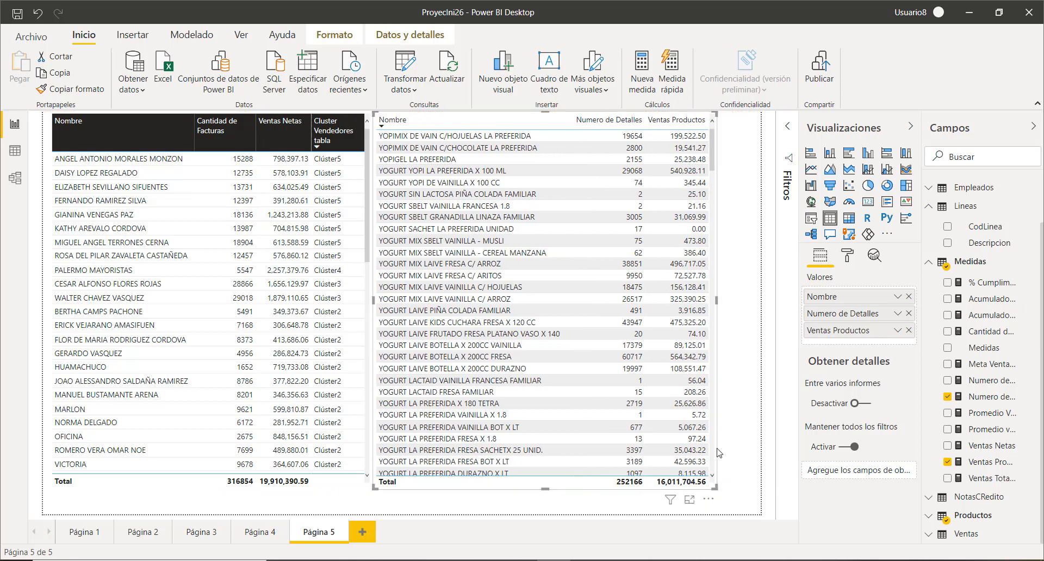
left_click_drag(717, 301, 755, 318)
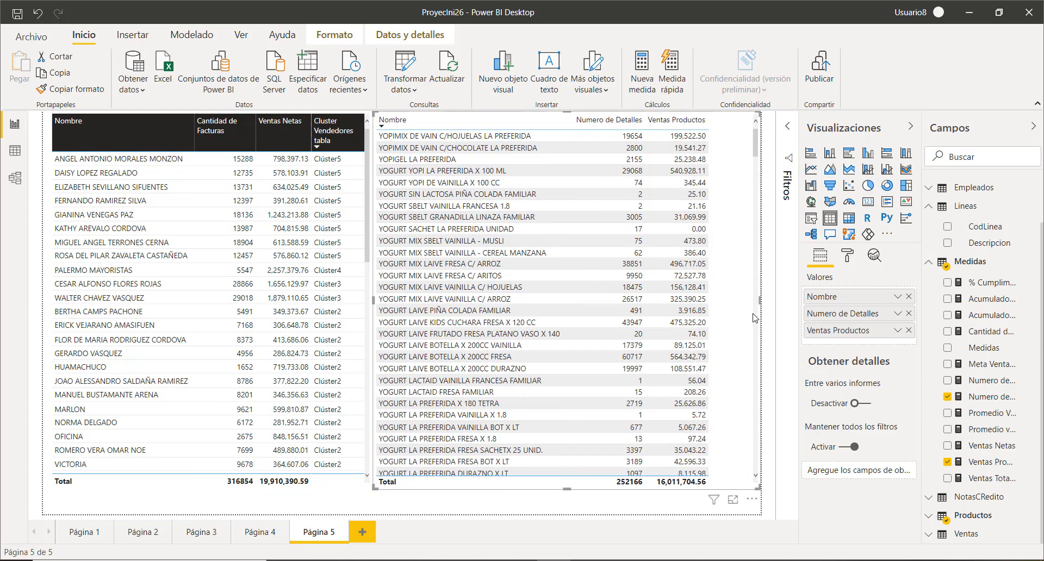
Step: Find clusters automatically for the product table, naming them Cluster Producto Tabla and setting the number of clusters to 5
left_click(753, 500)
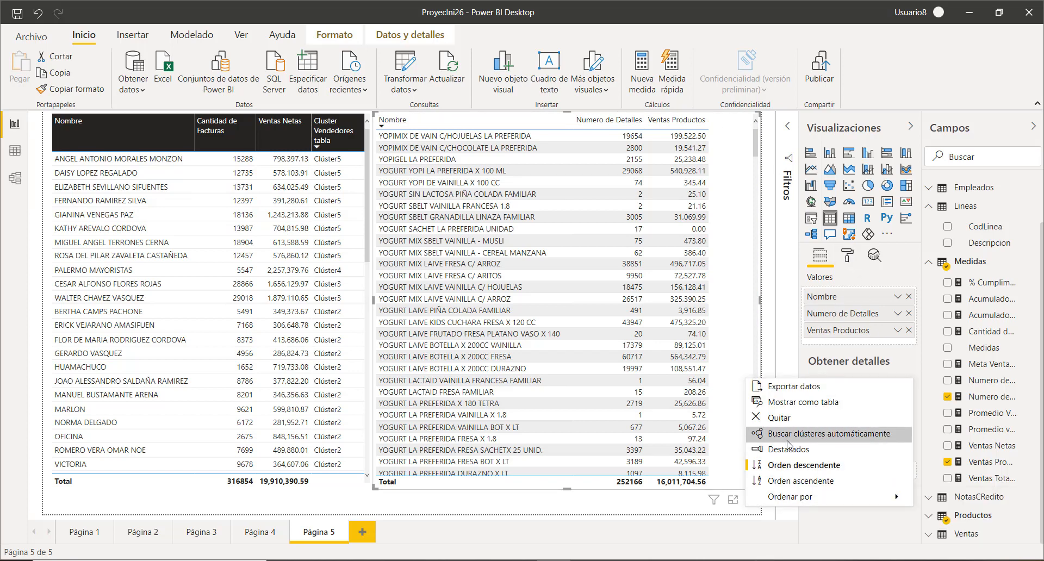
left_click(788, 438)
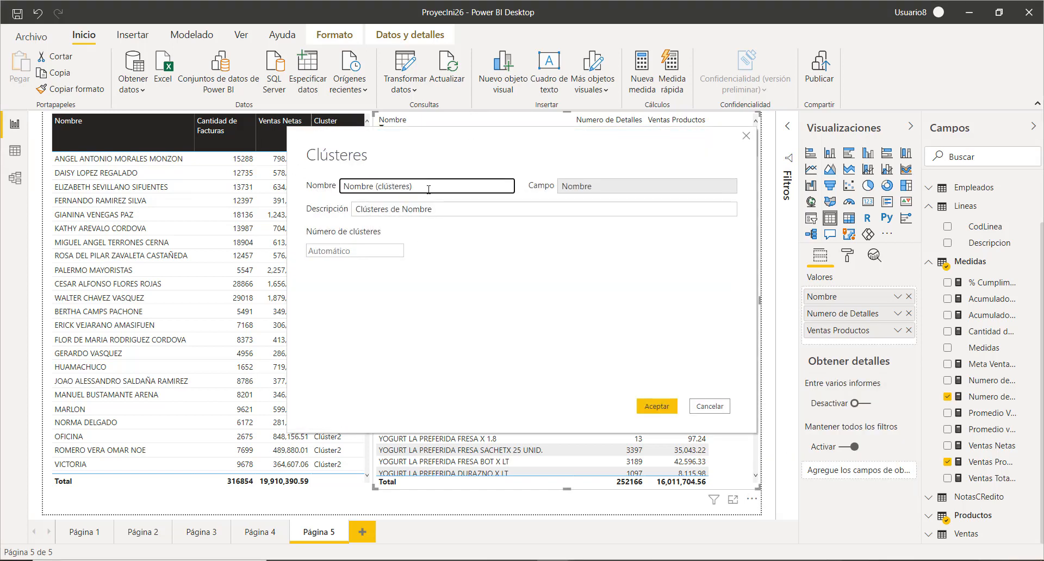
left_click_drag(428, 189, 292, 183)
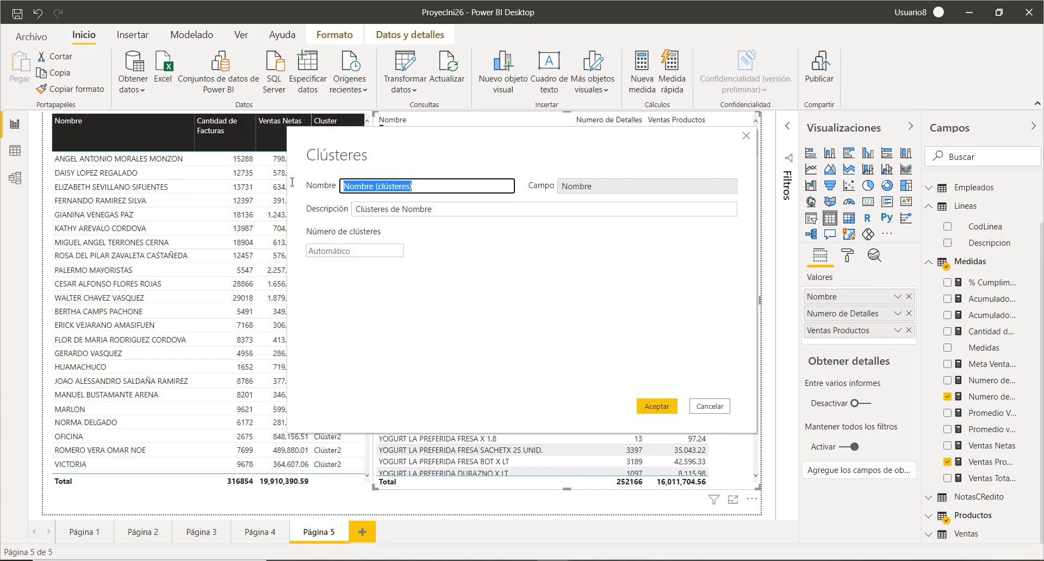
type("Cluster Producto Tabla")
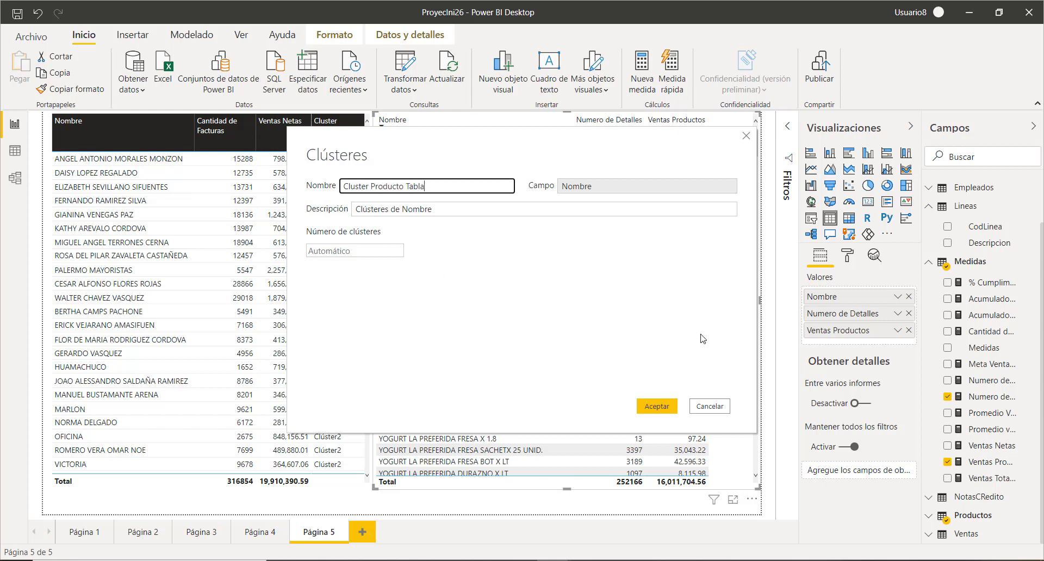
left_click(368, 252)
type("5")
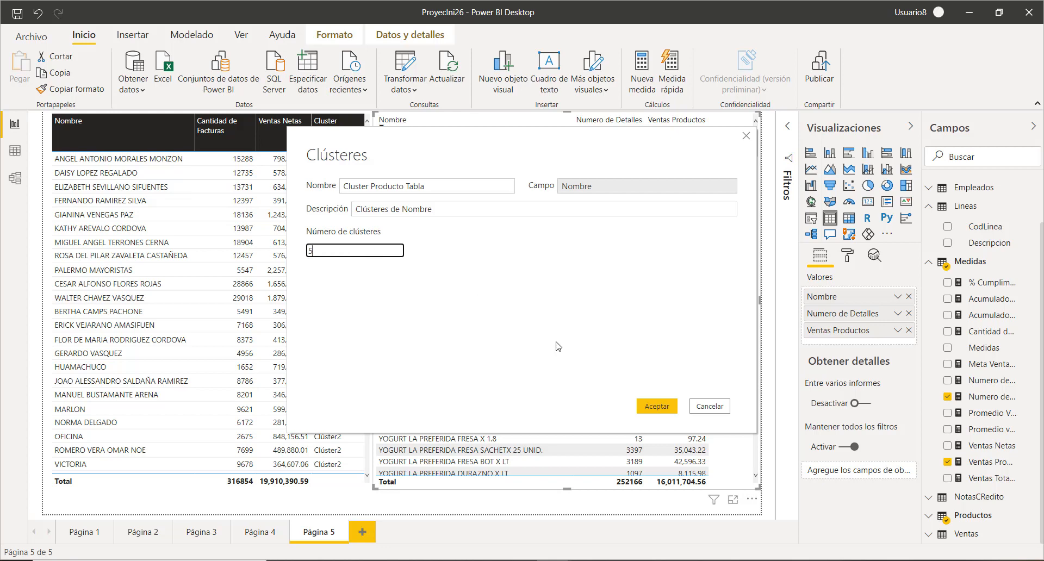
left_click(657, 407)
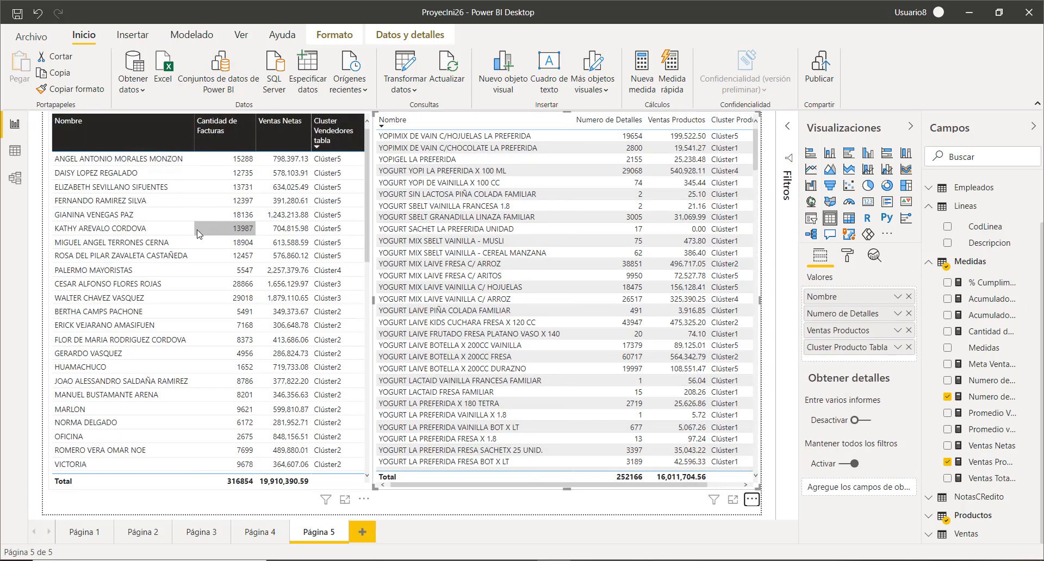
Step: Copy the employee table's formatting onto the product table and clear any row selection there
left_click(197, 484)
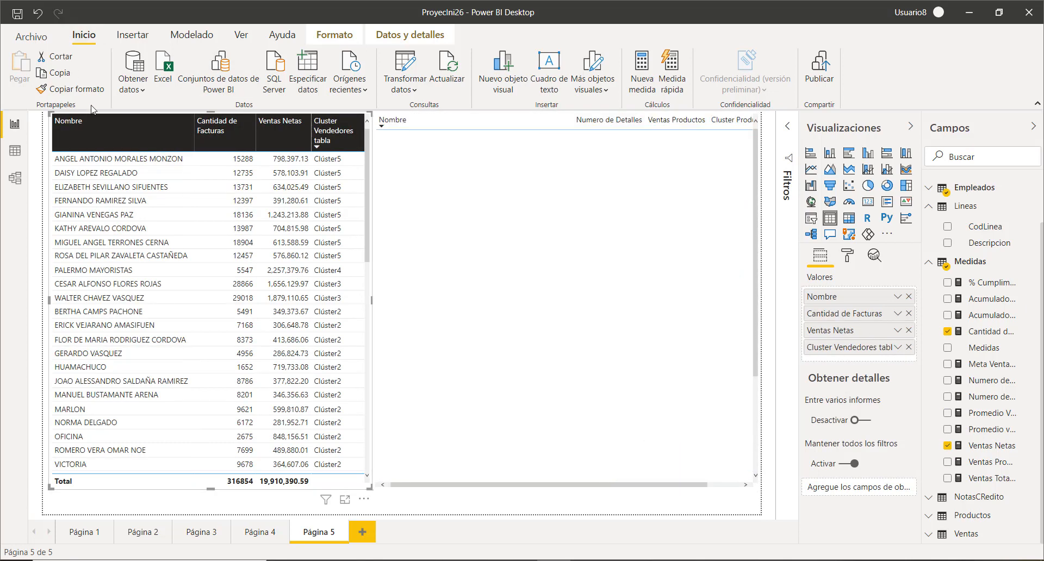
left_click(70, 89)
left_click(570, 405)
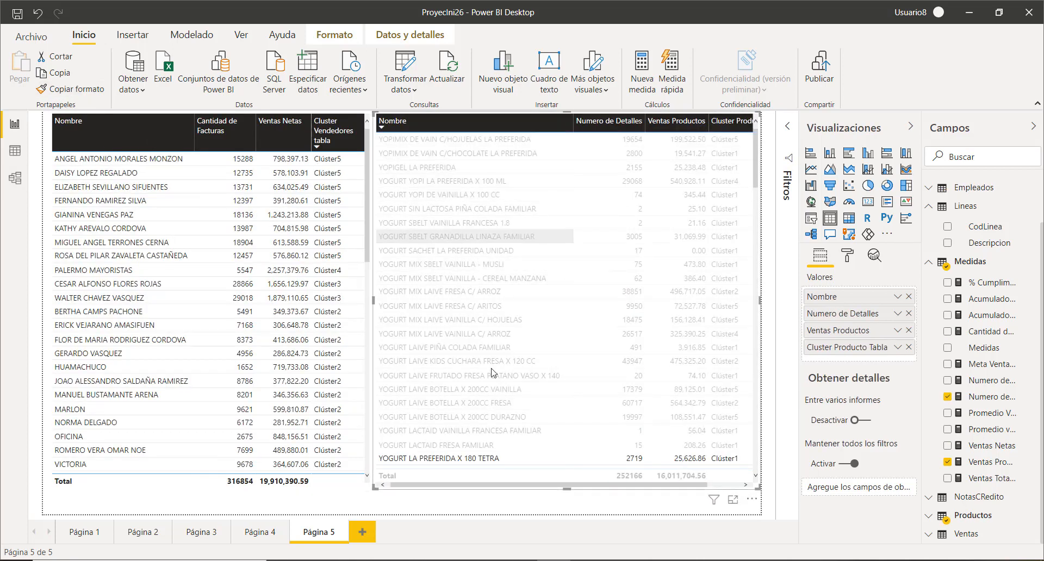
left_click(465, 458)
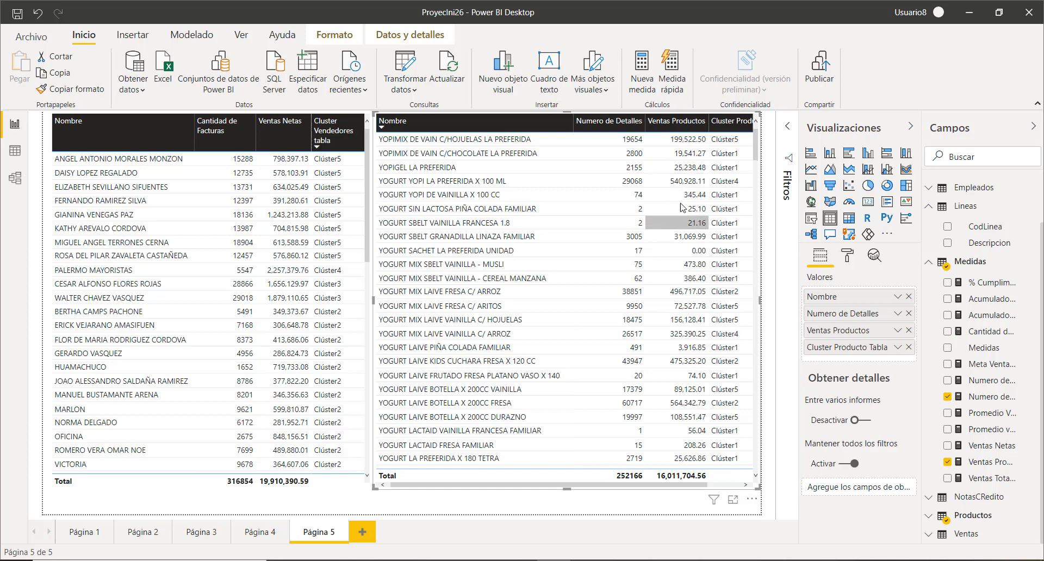
Step: Narrow the product table's Cluster Producto Tabla and Numero de Detalles columns so that their headers wrap
left_click_drag(703, 486, 737, 486)
left_click_drag(755, 123, 730, 129)
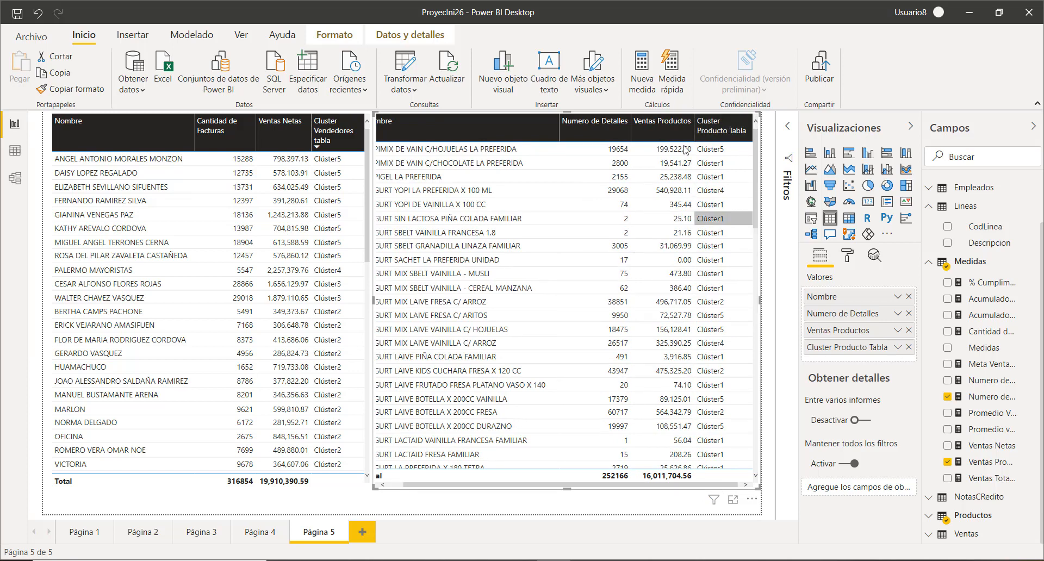
left_click_drag(629, 125, 613, 126)
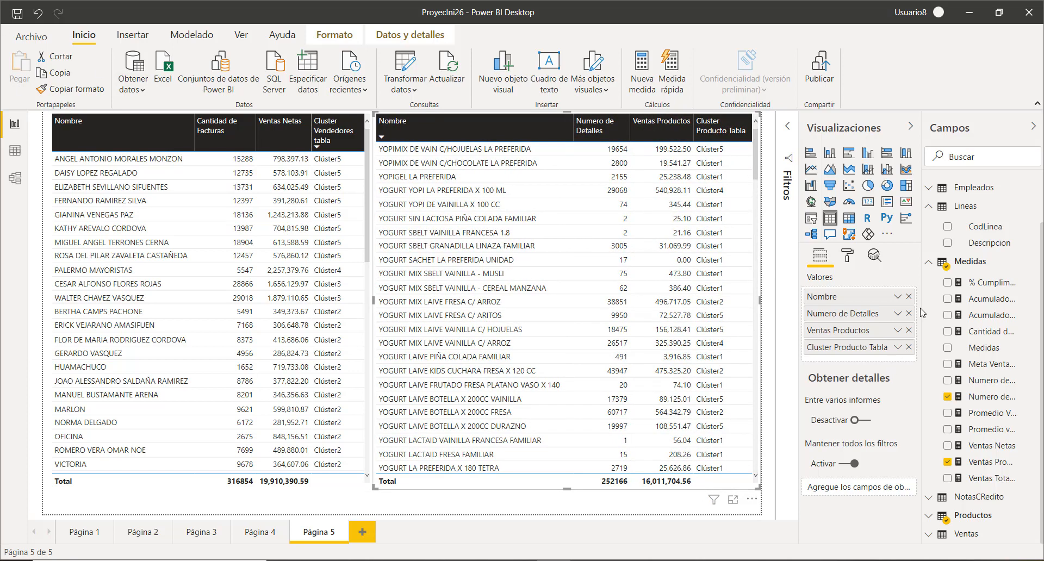
Step: Sort the product table by Cluster Producto Tabla in descending order, then narrow its frame and leave a gap beside the employee table
left_click(716, 126)
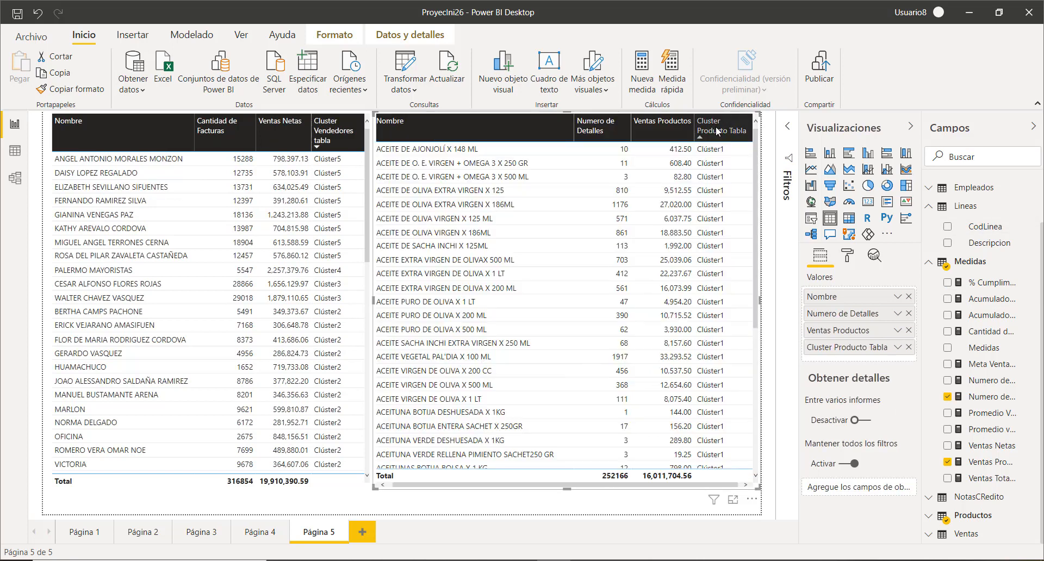
left_click(716, 130)
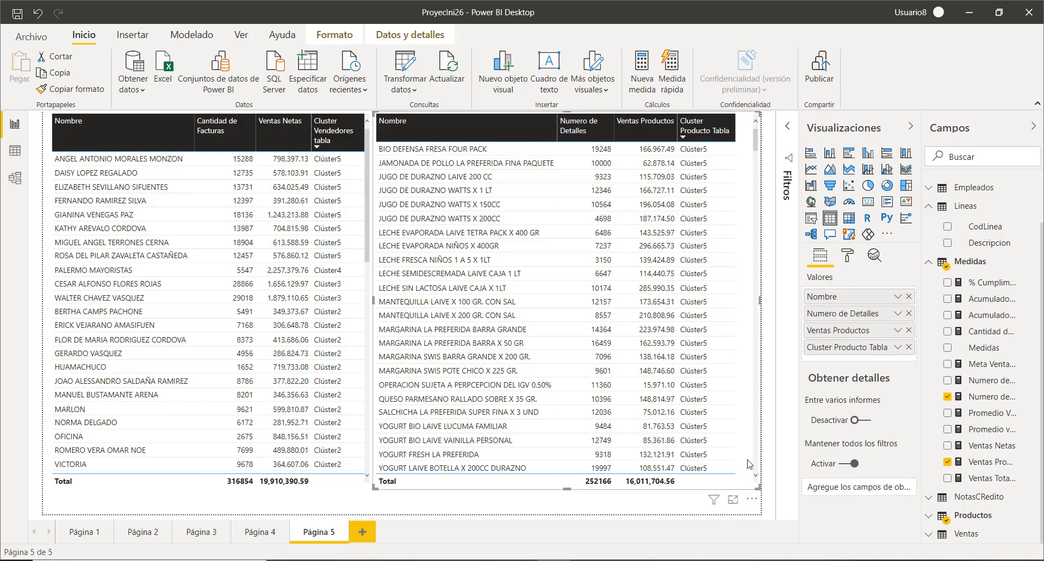
left_click_drag(761, 301, 738, 304)
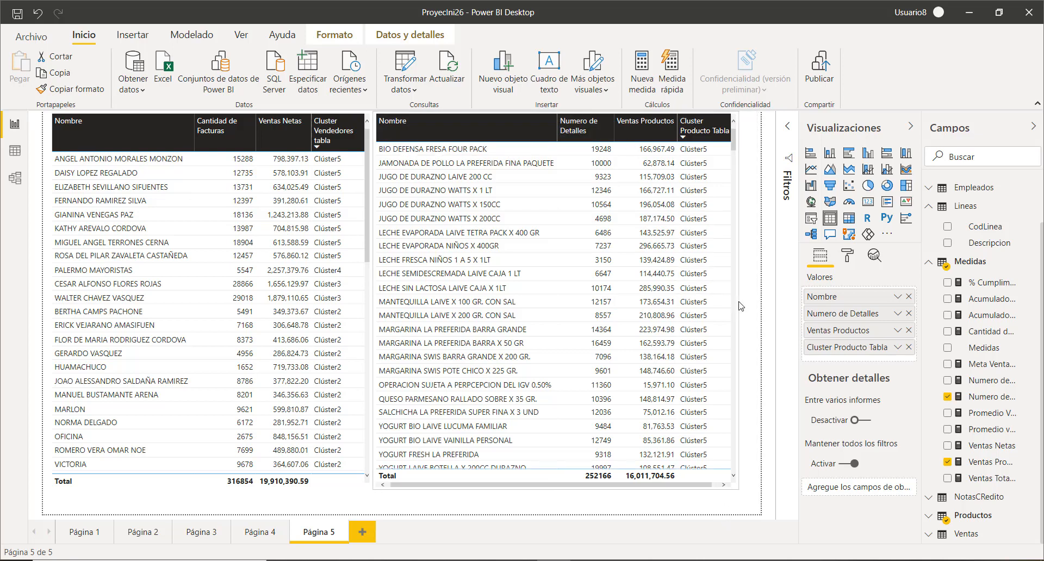
left_click_drag(727, 502, 743, 501)
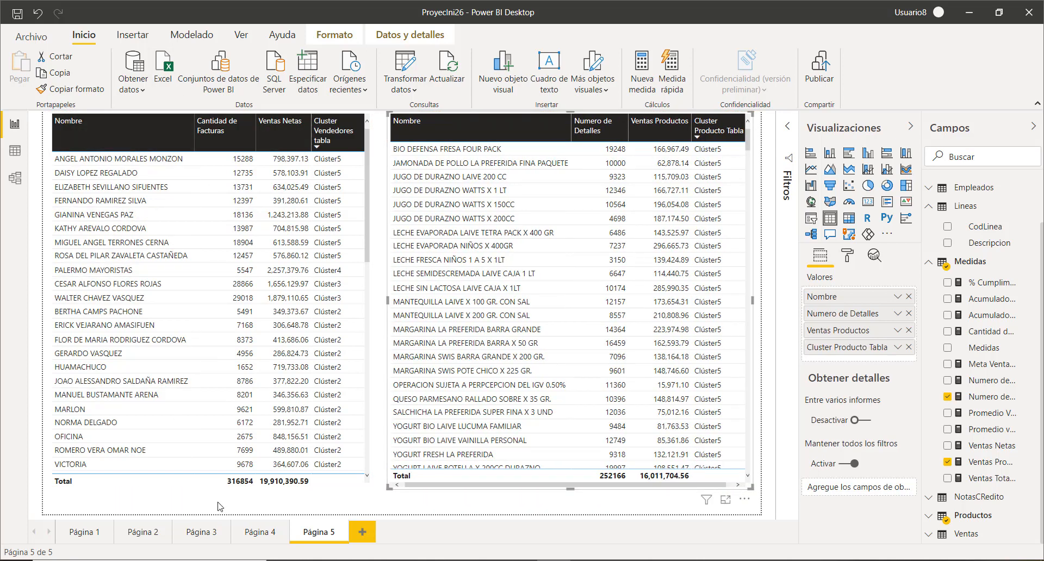
Step: Filter the product table by the first Clúster5 employee and review that employee's products across the product clusters
left_click(85, 161)
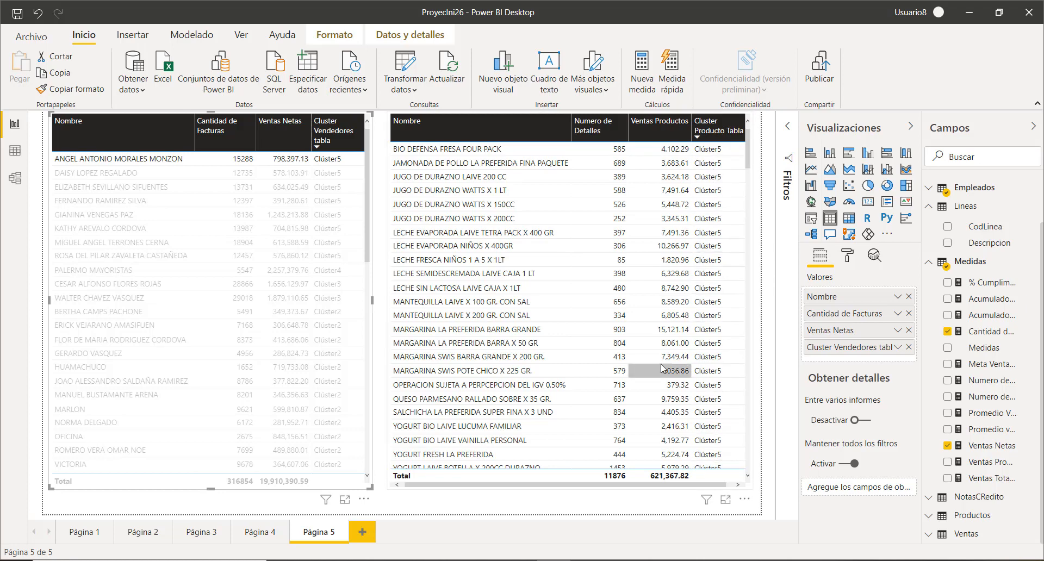
scroll(663, 369, "down", 3)
scroll(662, 368, "down", 7)
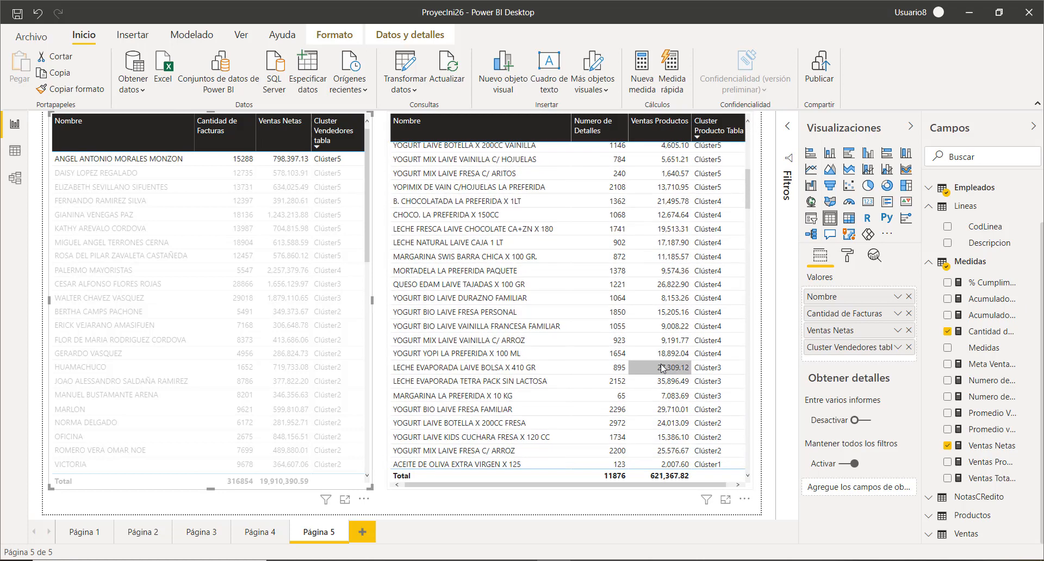
scroll(663, 369, "down", 10)
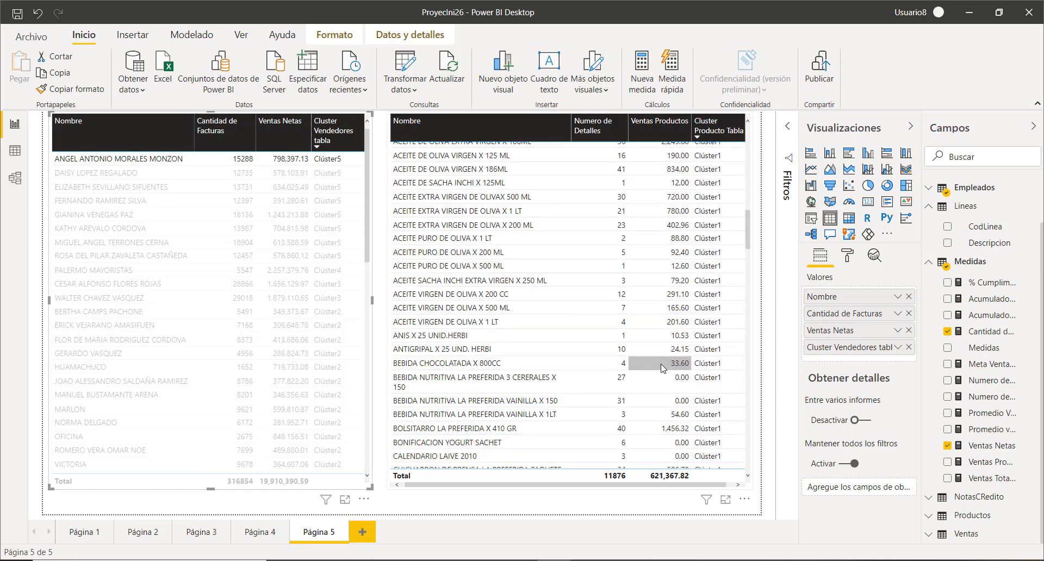
scroll(662, 369, "up", 20)
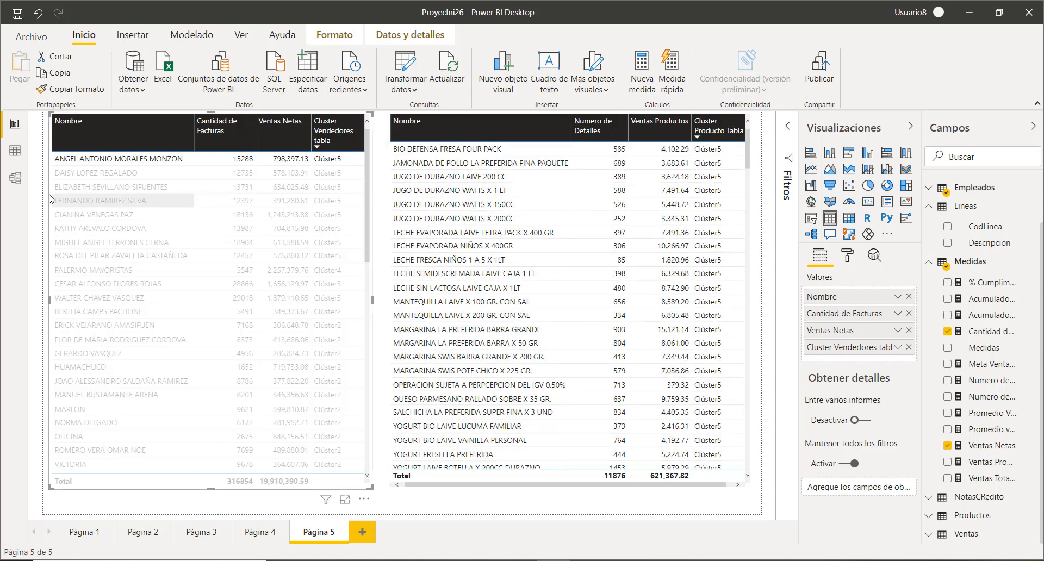
Step: Filter the product table by the second Clúster5 employee and look through the products listed for that employee
left_click(80, 173)
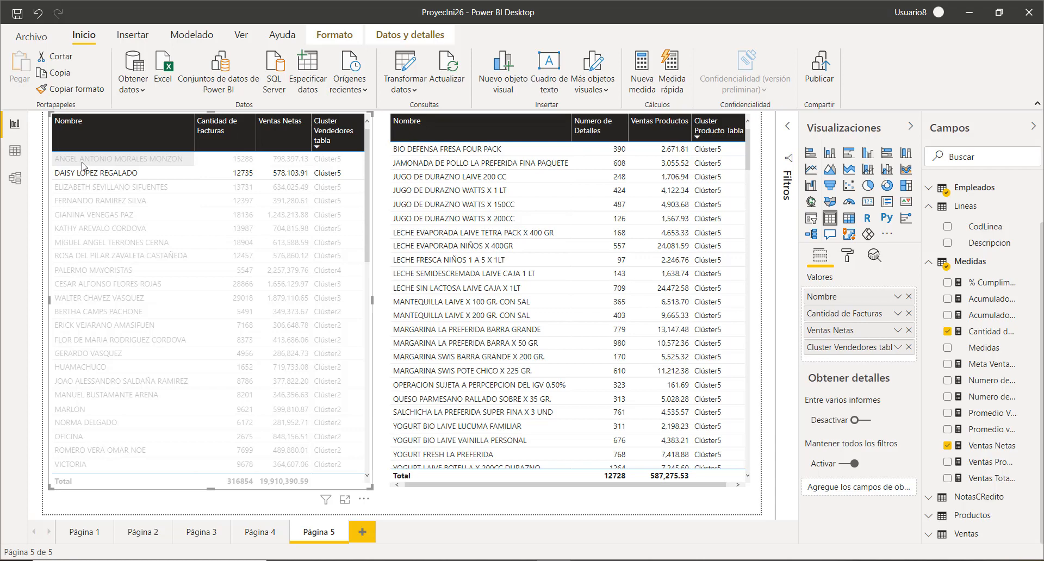
left_click(133, 172)
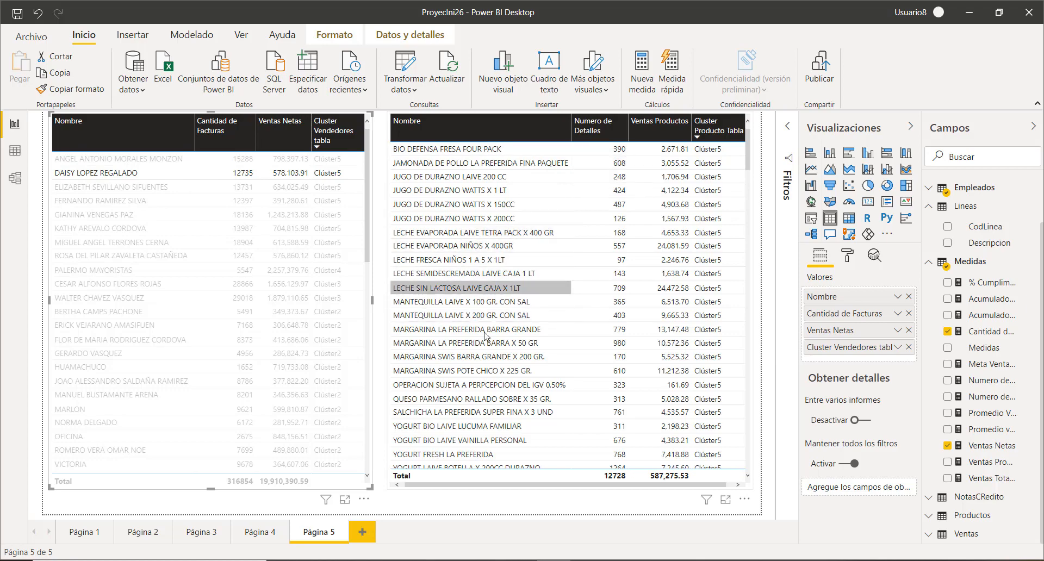
scroll(485, 335, "down", 10)
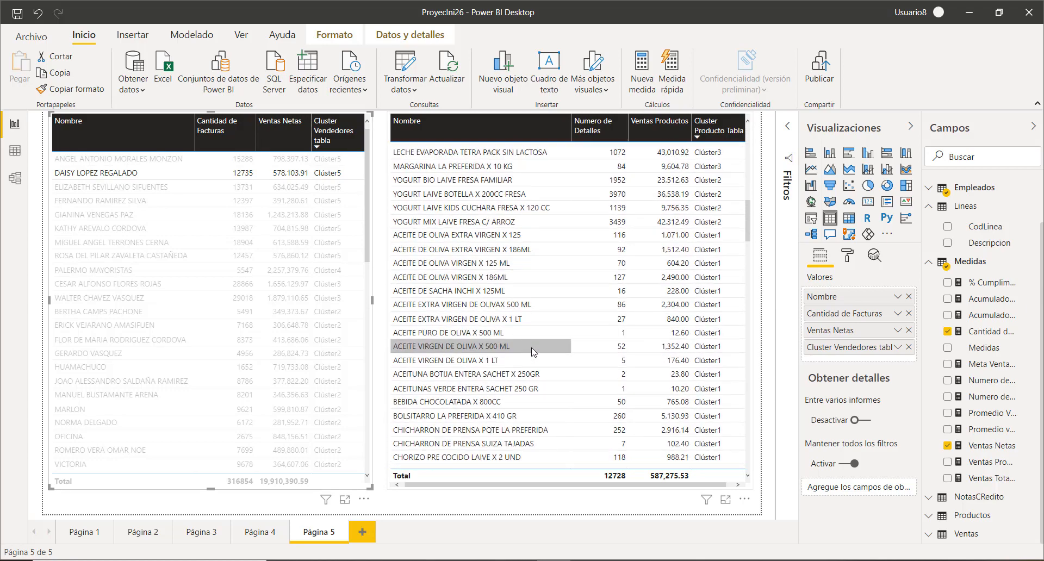
scroll(532, 353, "down", 10)
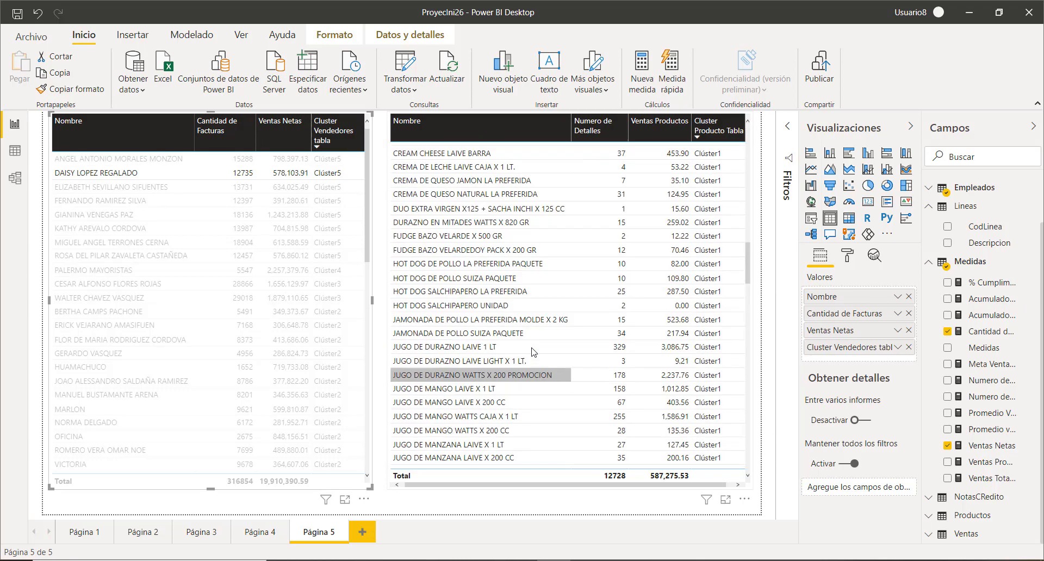
scroll(531, 350, "up", 20)
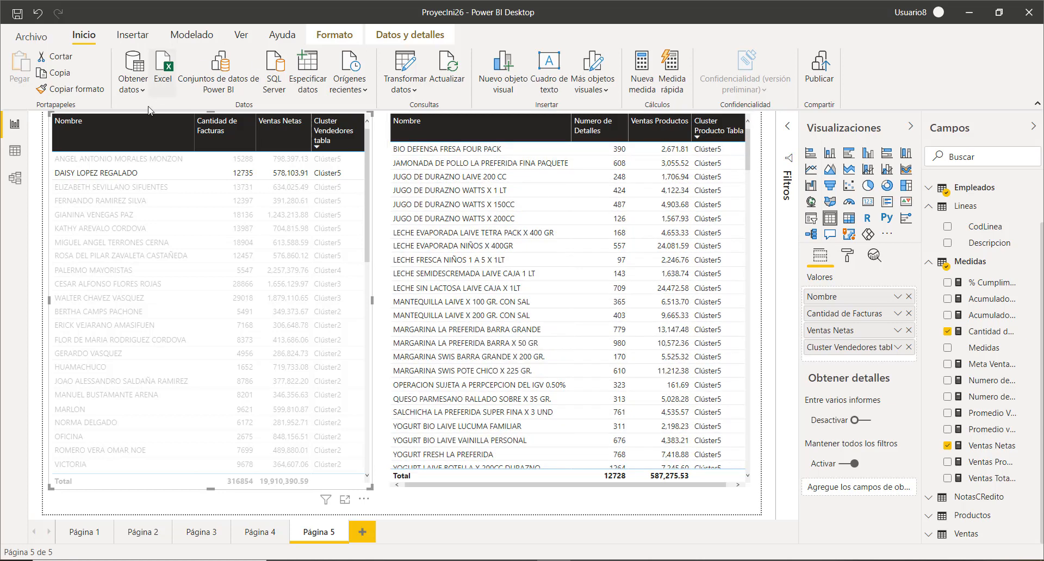
Step: Filter the product table by the third Clúster5 employee, then by the last Clúster3 employee, and examine the latter's products by cluster
left_click(111, 191)
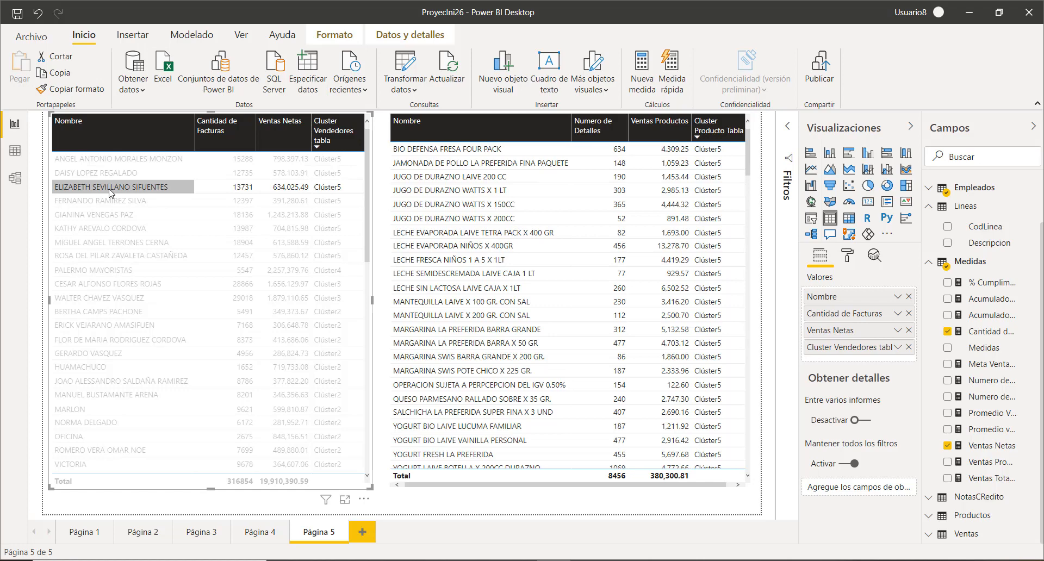
left_click(81, 304)
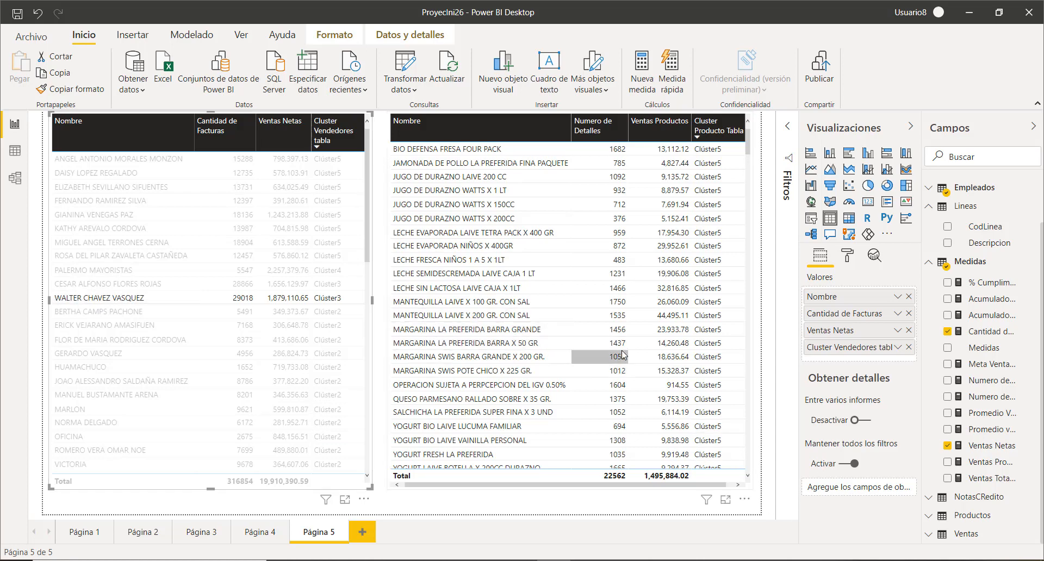
scroll(609, 337, "down", 10)
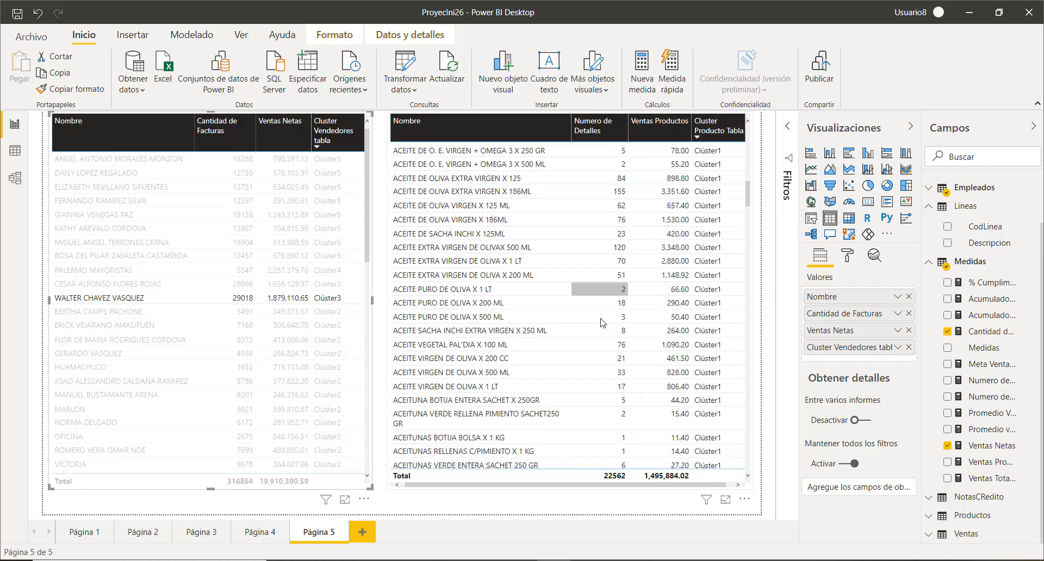
scroll(601, 319, "down", 15)
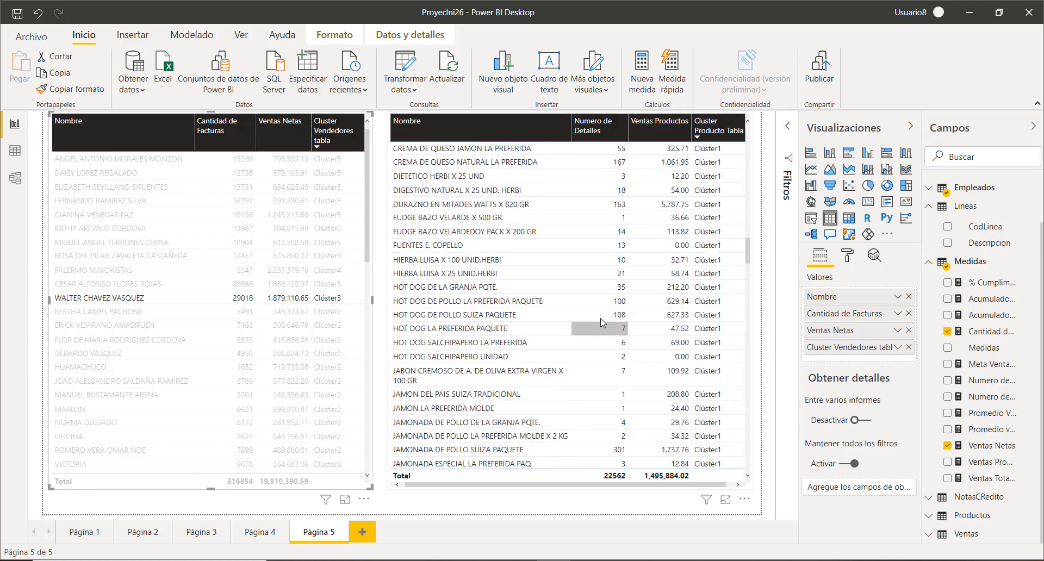
scroll(602, 323, "up", 20)
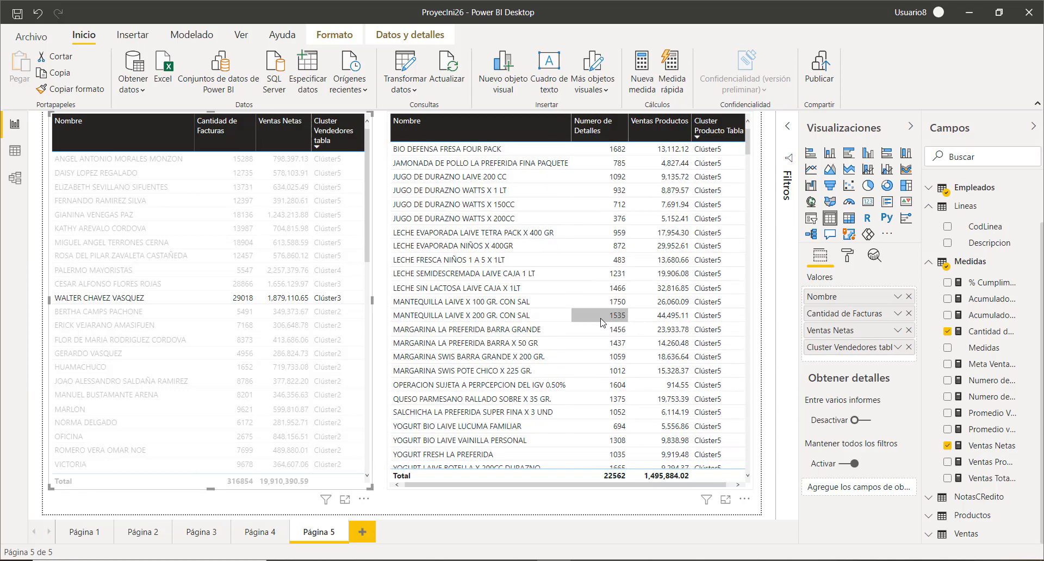
Step: Check the product table for several Clúster2 entries in the employee table, including OFICINA, and clear the row selection
left_click(95, 395)
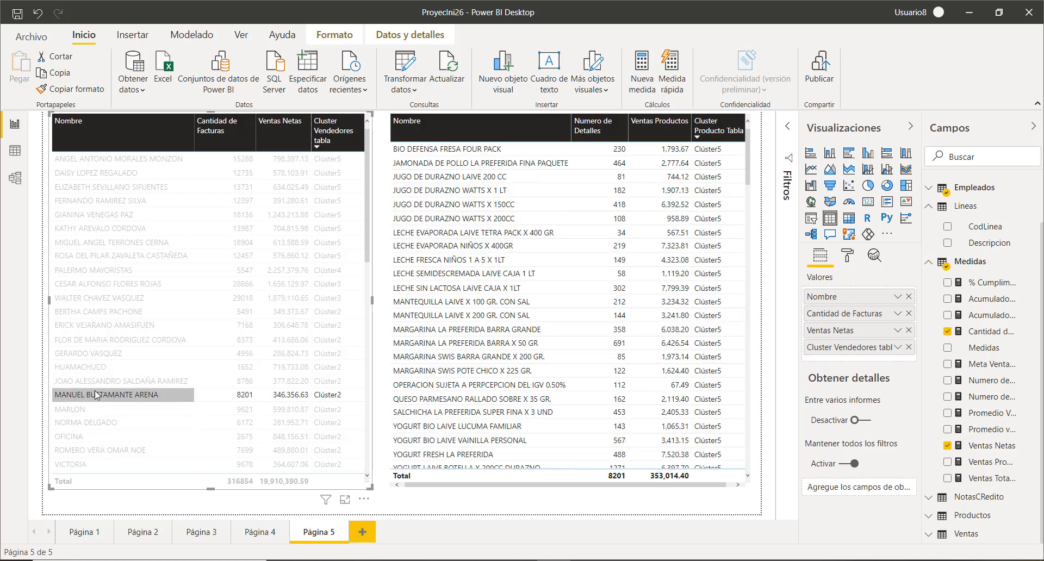
left_click(75, 438)
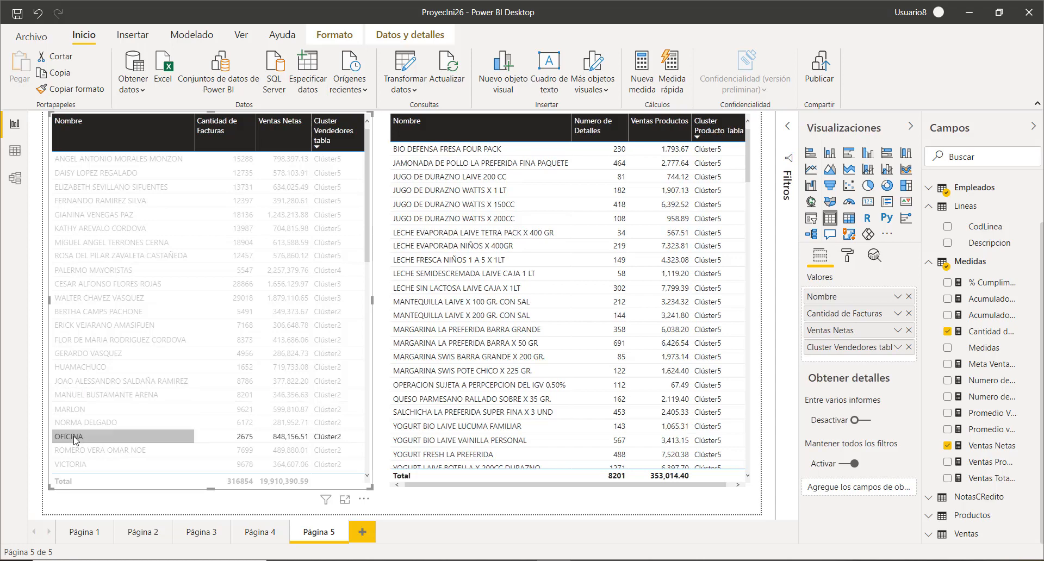
left_click(70, 466)
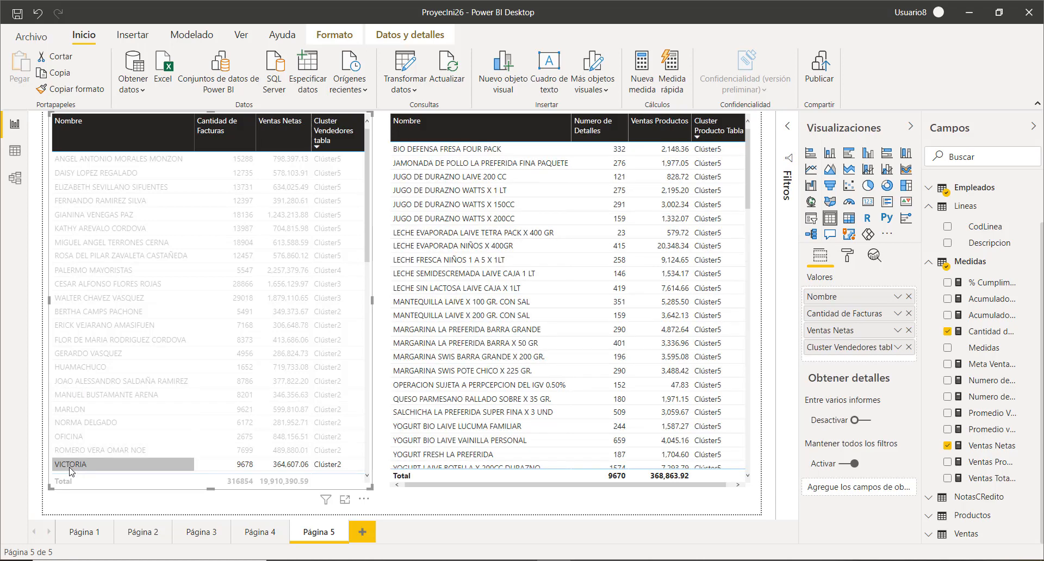
left_click(83, 415)
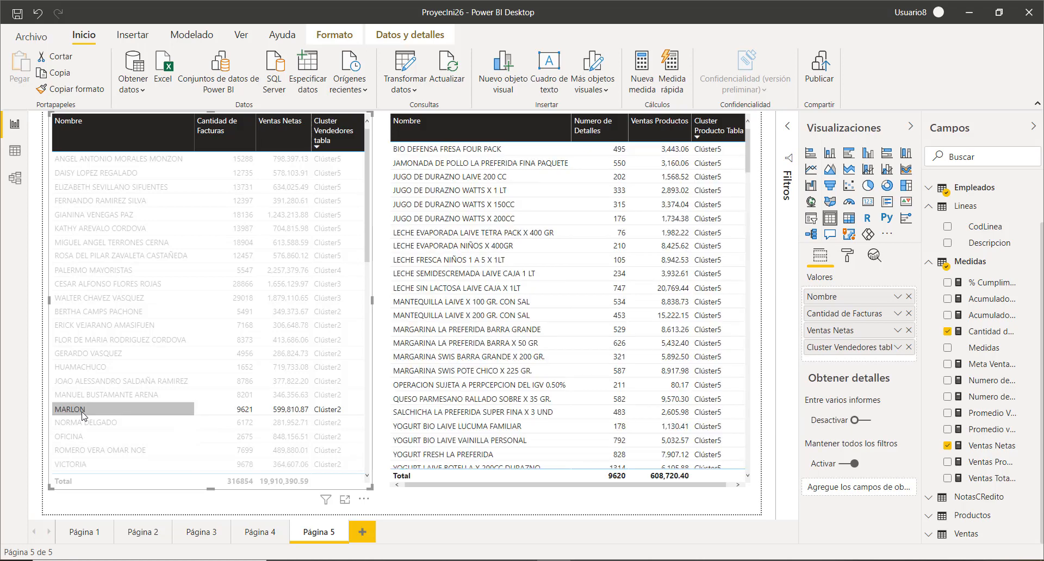
left_click(83, 415)
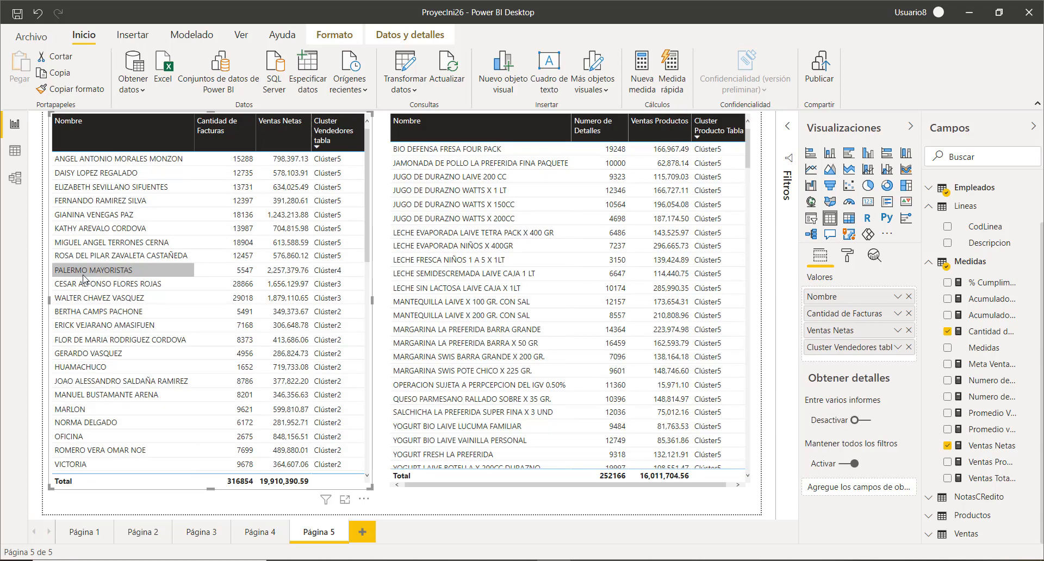